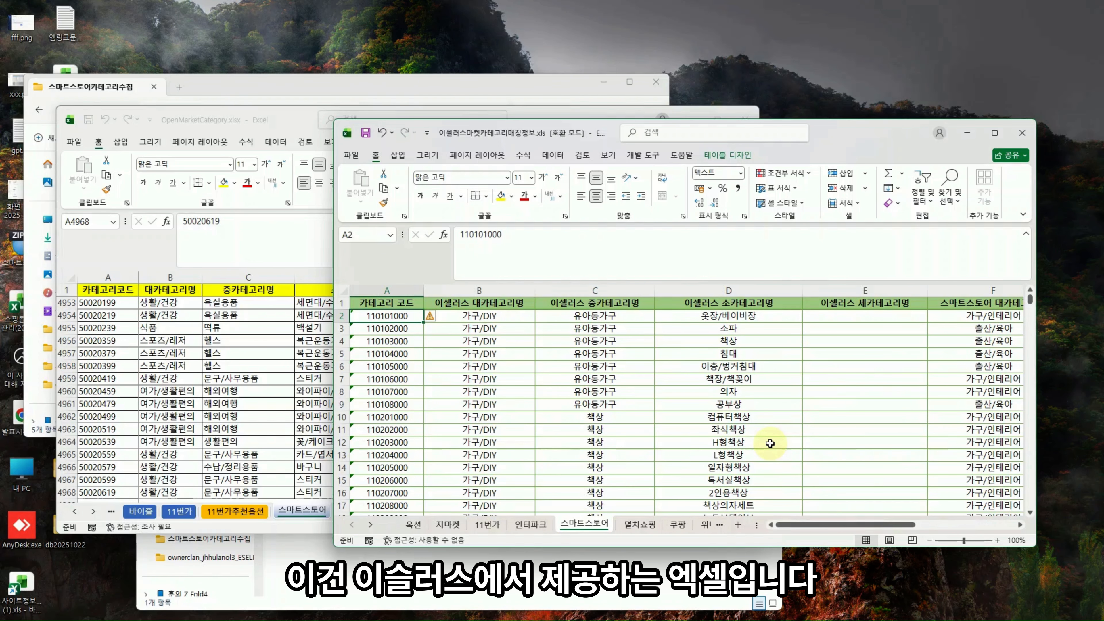
- Examine how the 이셀러스 category codes and names map to the 스마트스토어 category columns on the 스마트스토어 sheet
key("ctrl+Down")
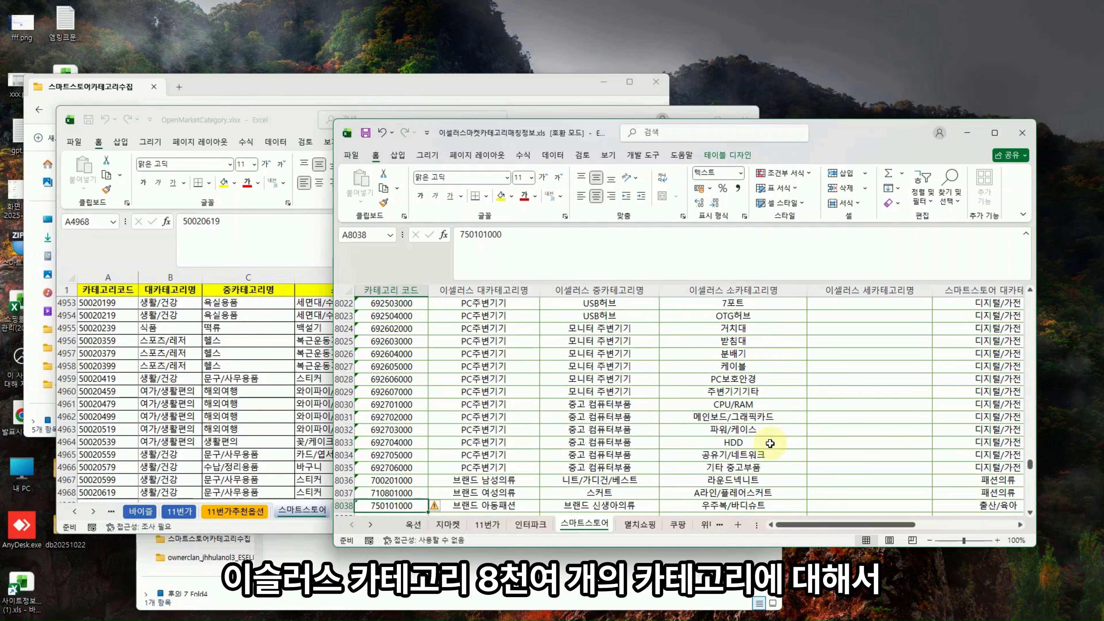
key("Up")
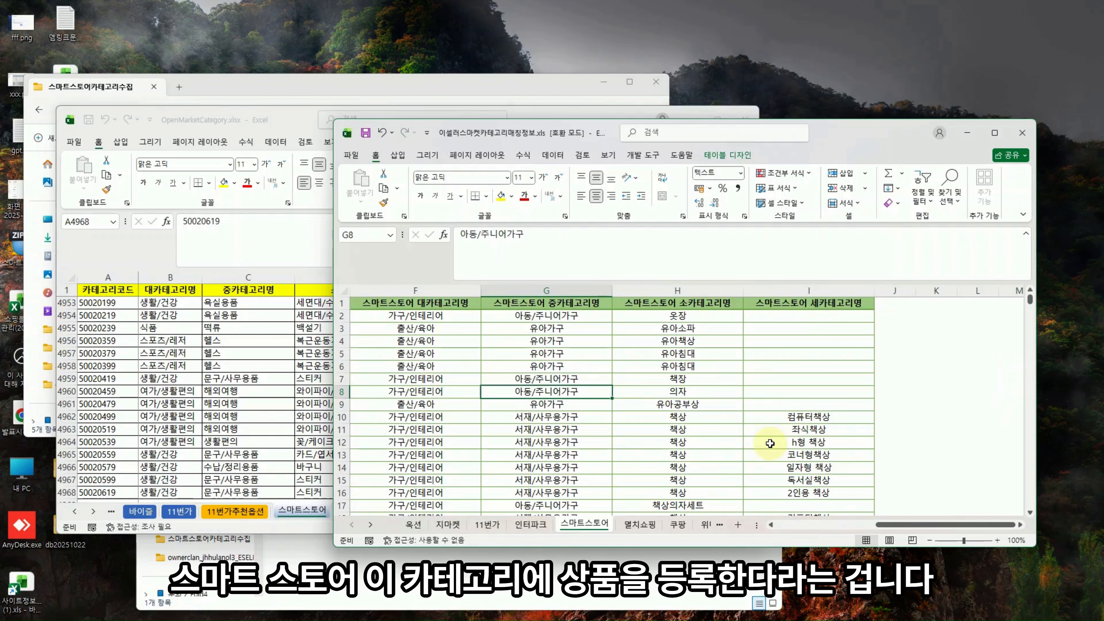
key("Left")
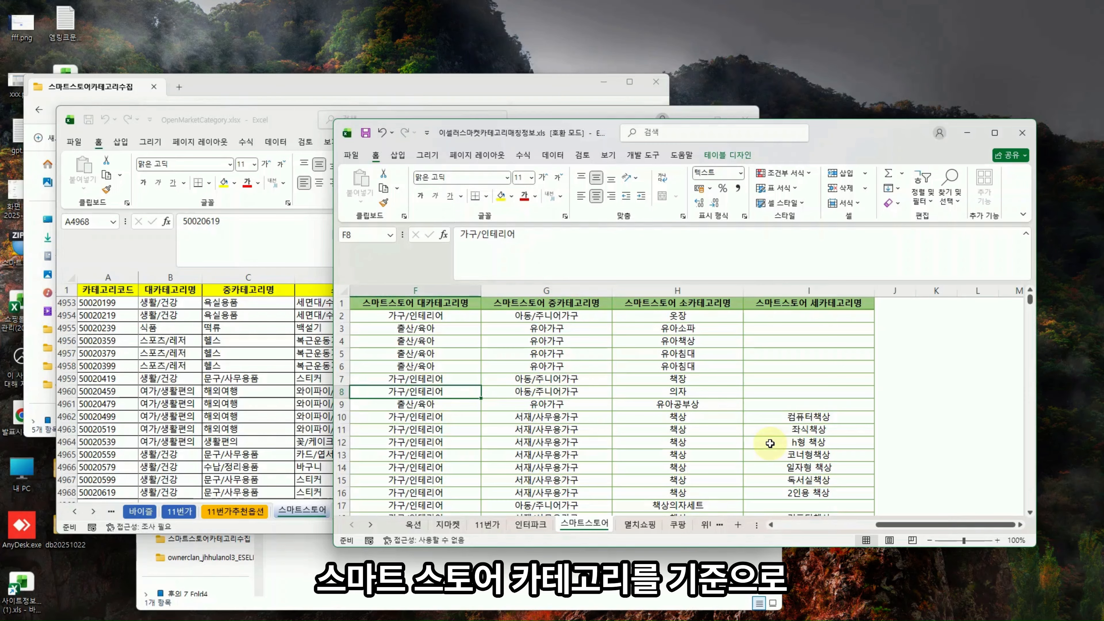
key("Home")
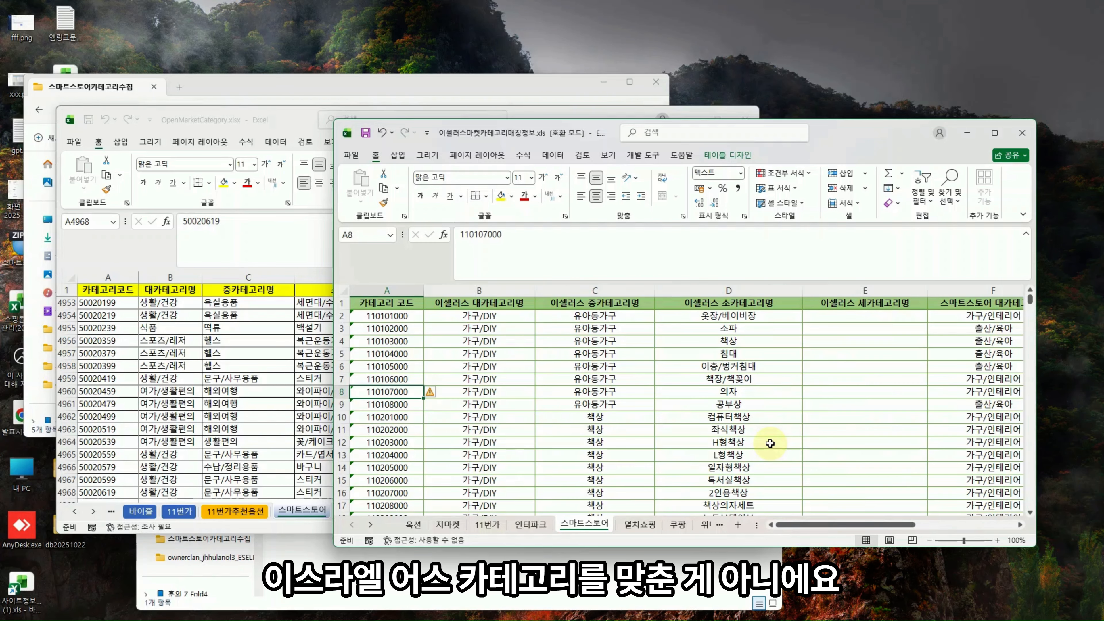
key("Right")
key("Right")
key("Right")
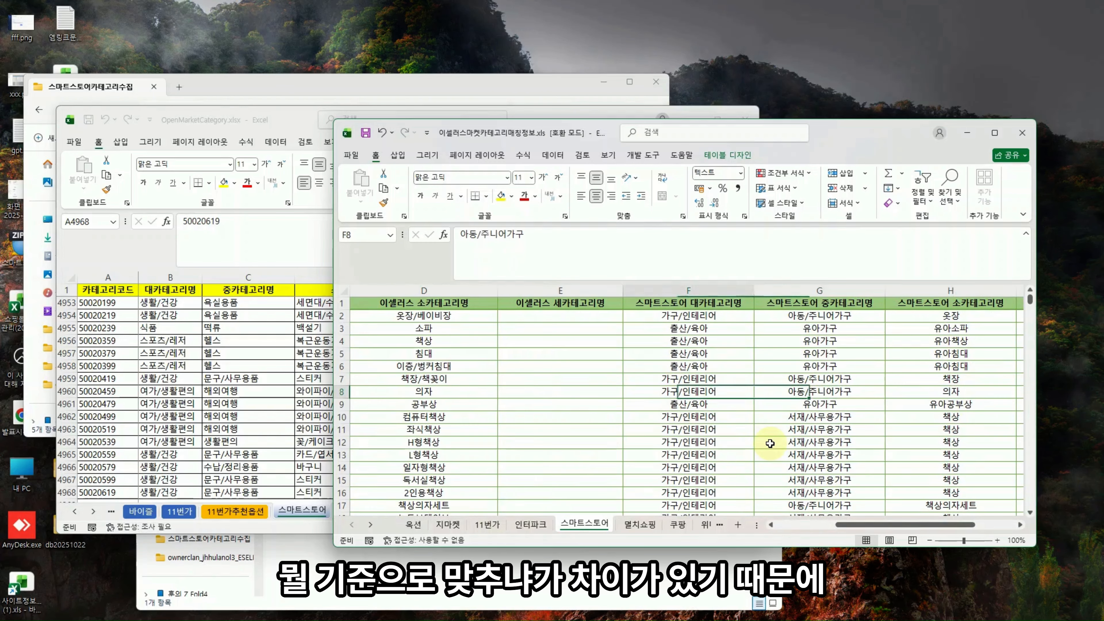
key("Left")
key("Left")
key("Left")
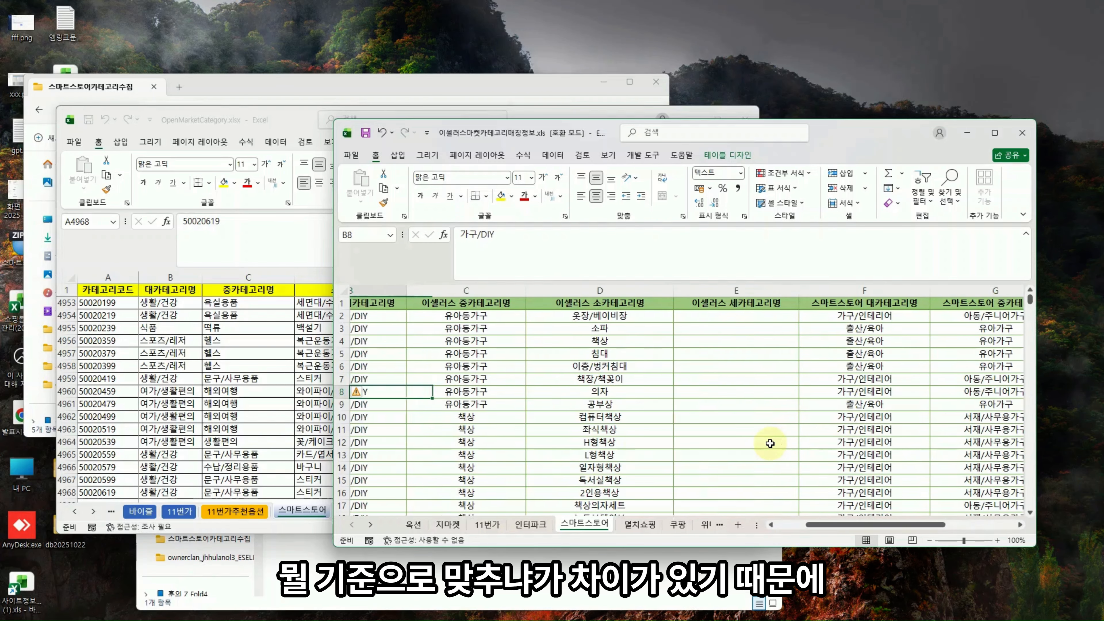
key("Right")
key("Right")
key("Right")
key("Right")
key("Right")
key("Right")
key("Right")
key("Right")
key("Right")
left_click(861, 318)
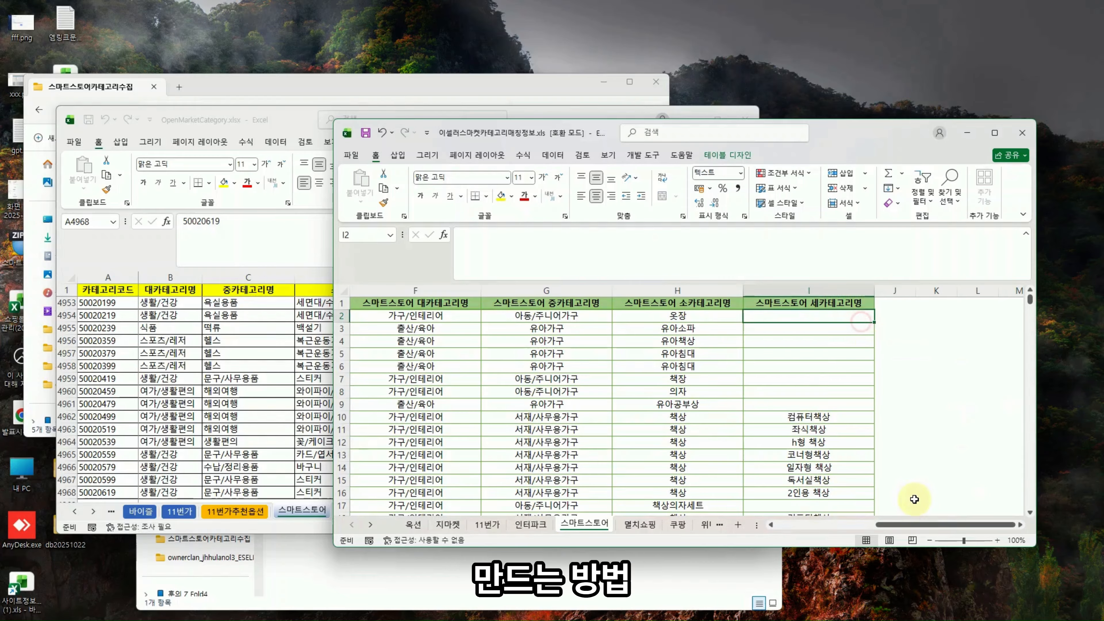
left_click_drag(917, 525, 897, 530)
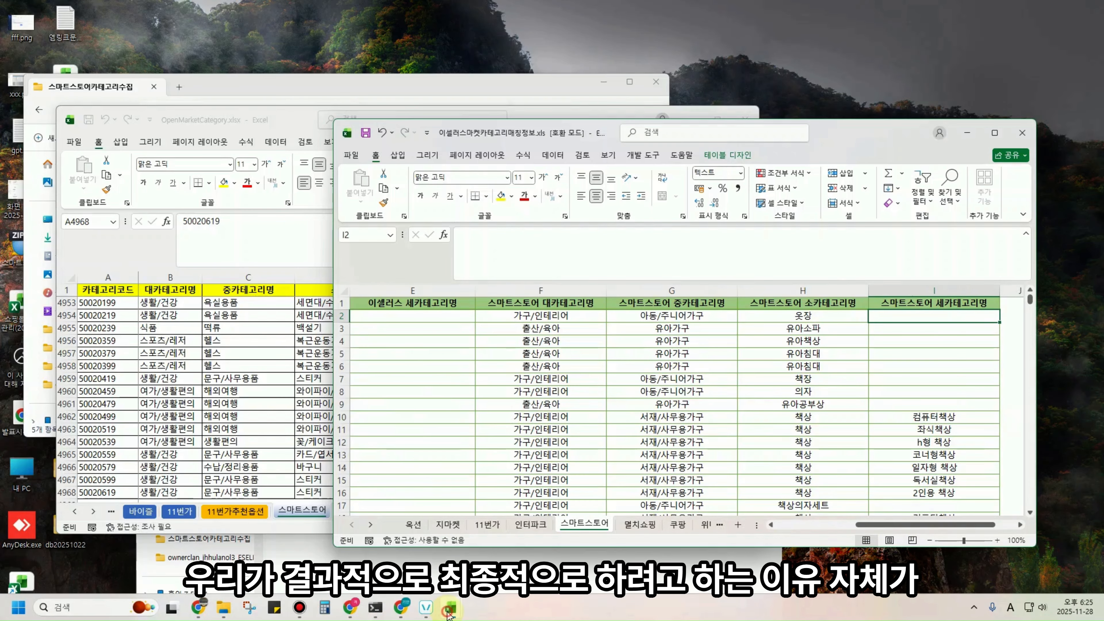
- Switch to 카테고리양식.xlsx and examine the product name and the ">"-separated category path in row 2
mouse_move(451, 608)
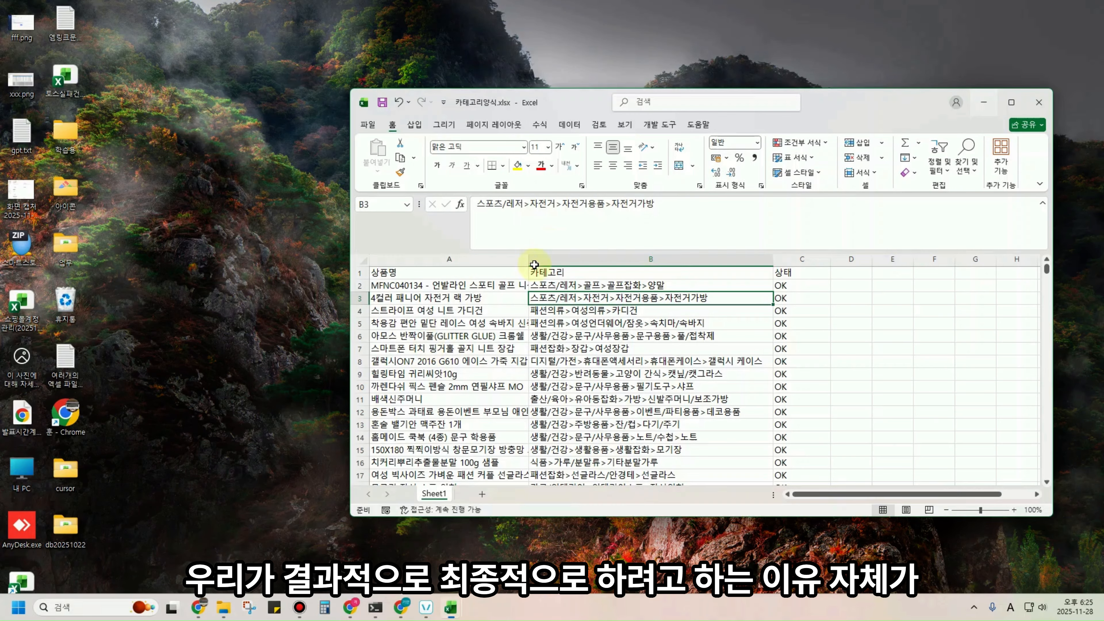
left_click(355, 558)
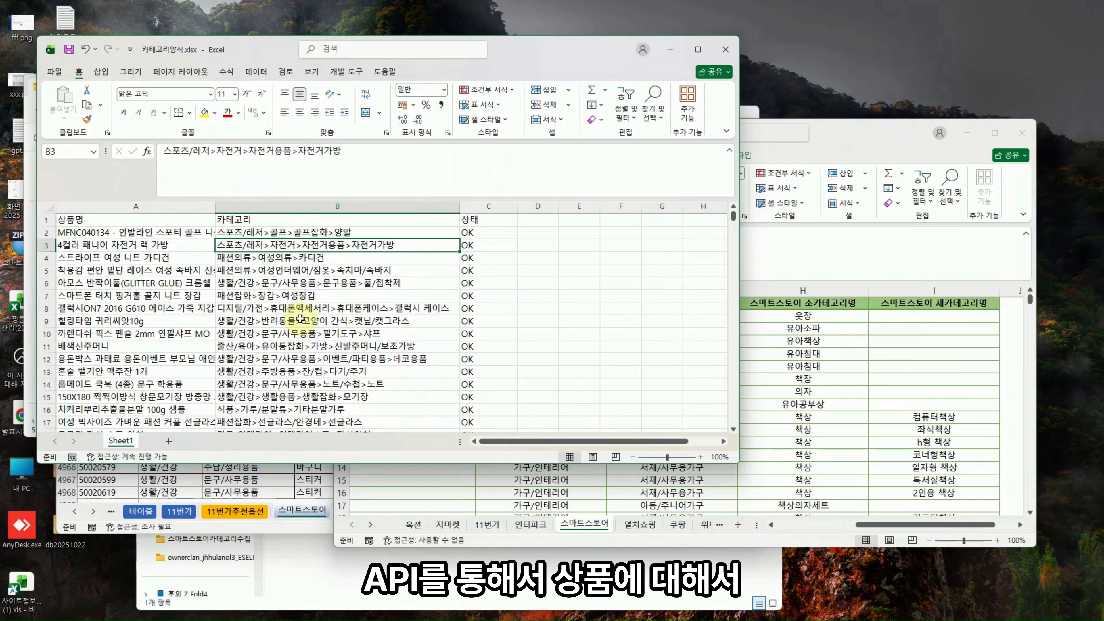
left_click(172, 234)
left_click(299, 234)
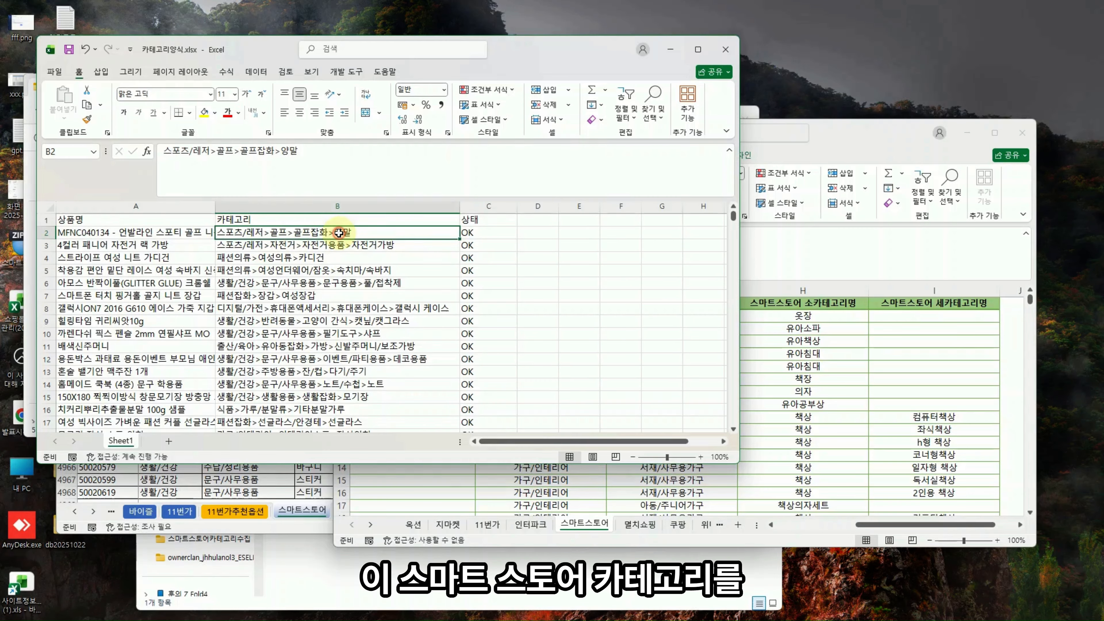
left_click(534, 235)
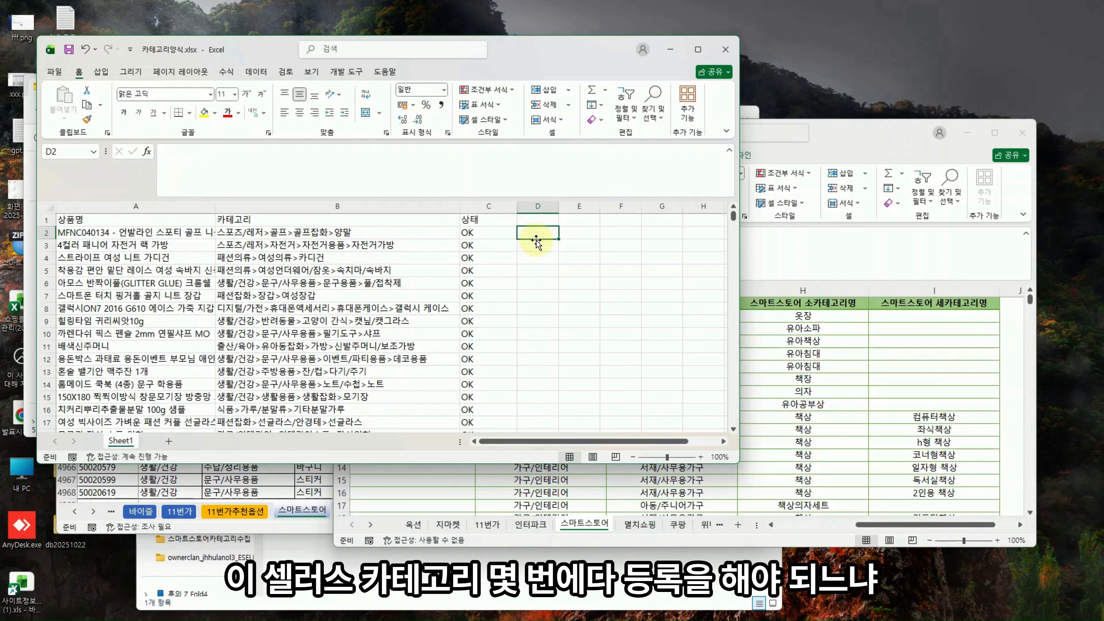
left_click(339, 237)
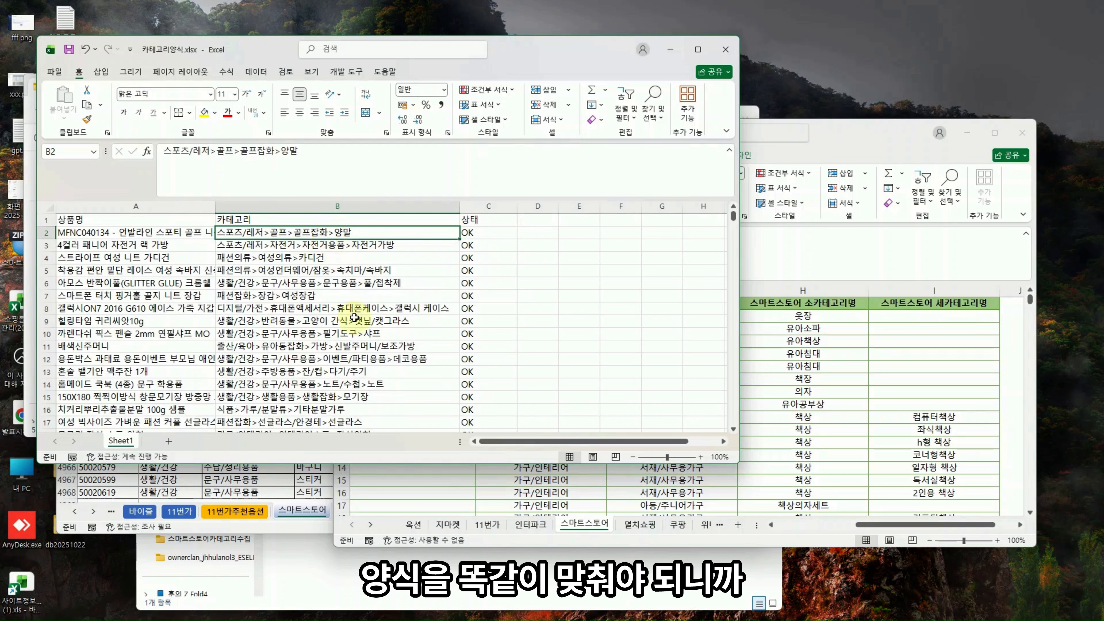
- Compare the 스마트스토어 category columns in 이셀러스마켓카테고리매칭정보.xls with the category list in OpenMarketCategory.xlsx
left_click(979, 133)
left_click_drag(541, 290, 973, 291)
left_click(1008, 317)
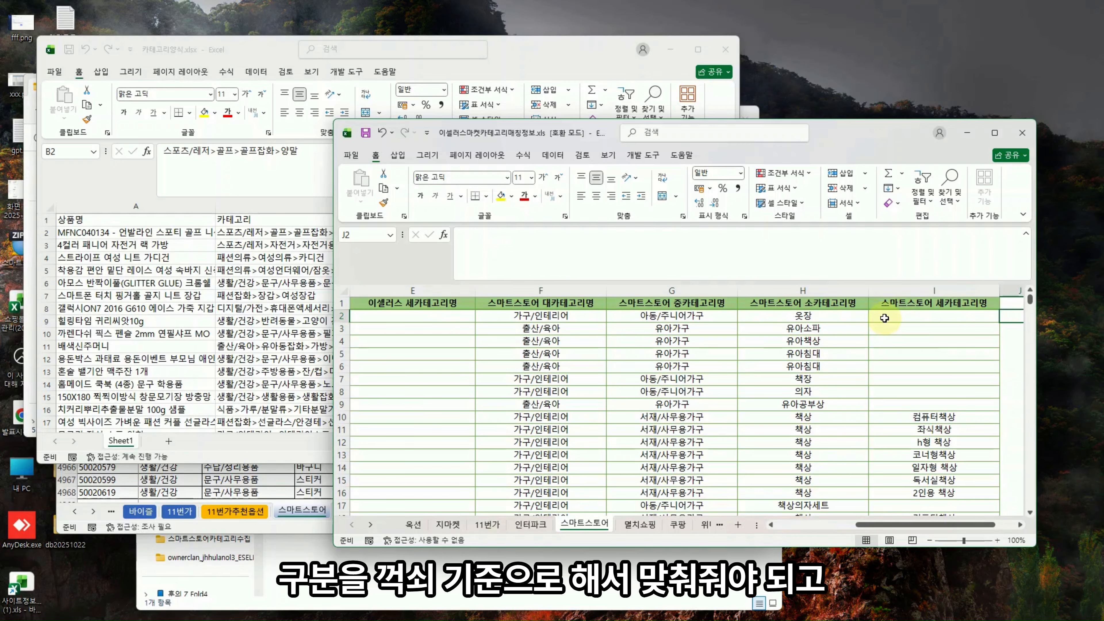
left_click(211, 499)
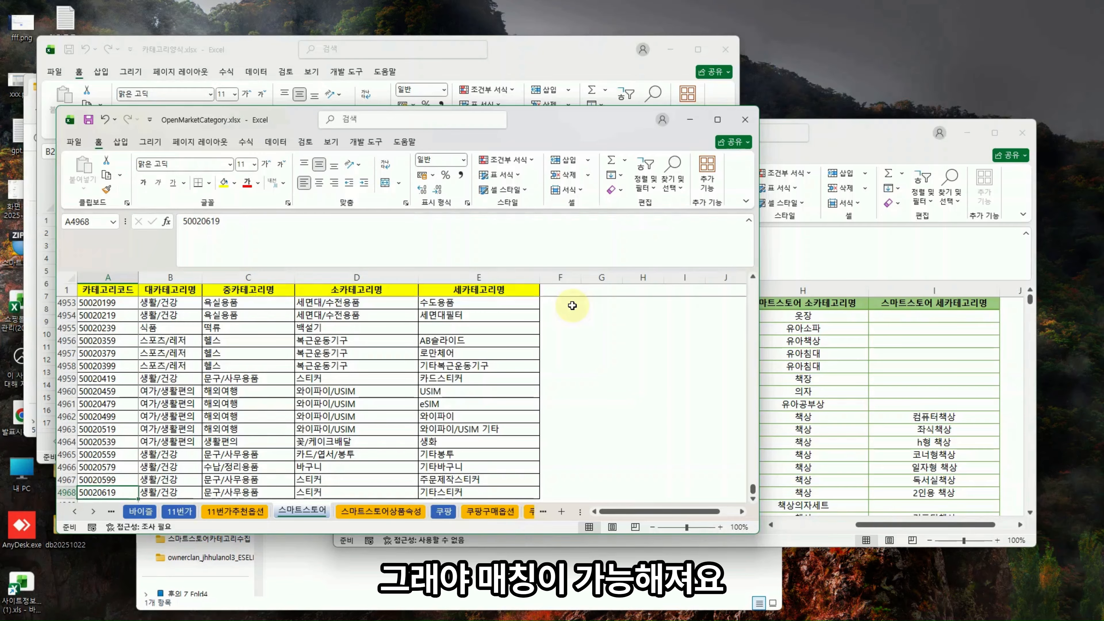
left_click(897, 311)
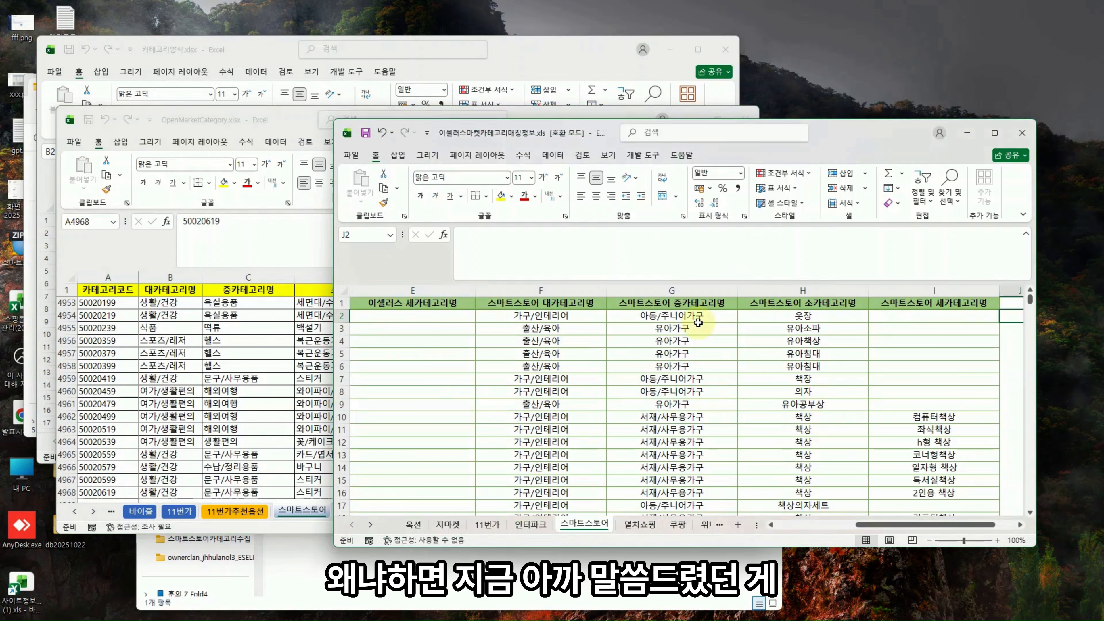
- Check the extent of the 이셀러스 category codes and the 스마트스토어 대카테고리명 values matched to them
key("Home")
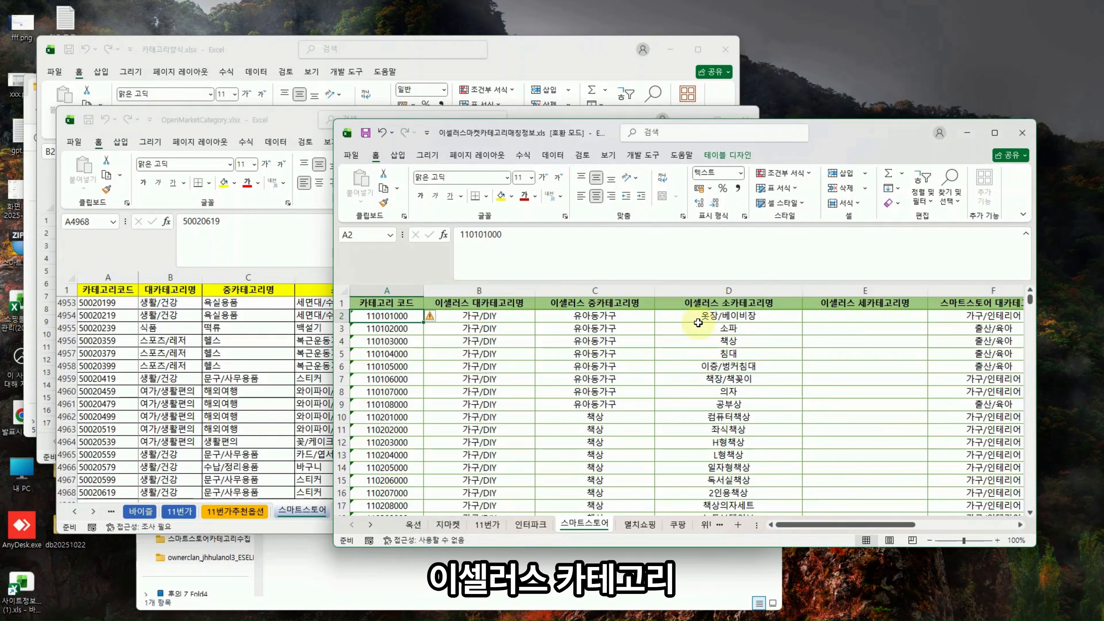
key("ctrl+Down")
key("ctrl+Up")
key("Right")
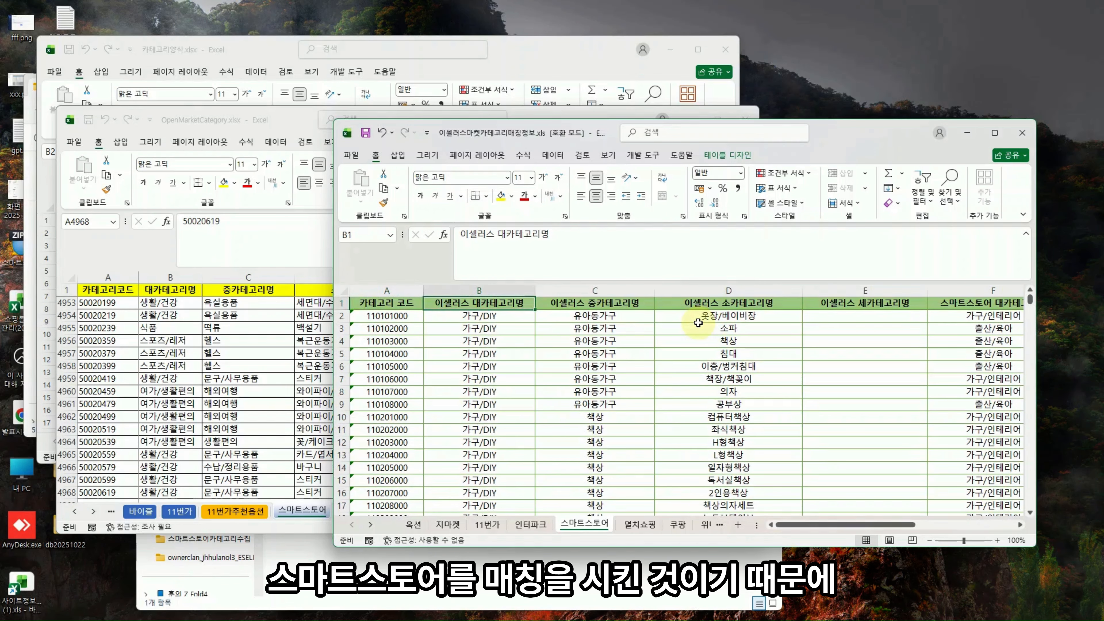
key("Right")
key("Right")
key("Right")
key("Right")
key("Down")
key("Down")
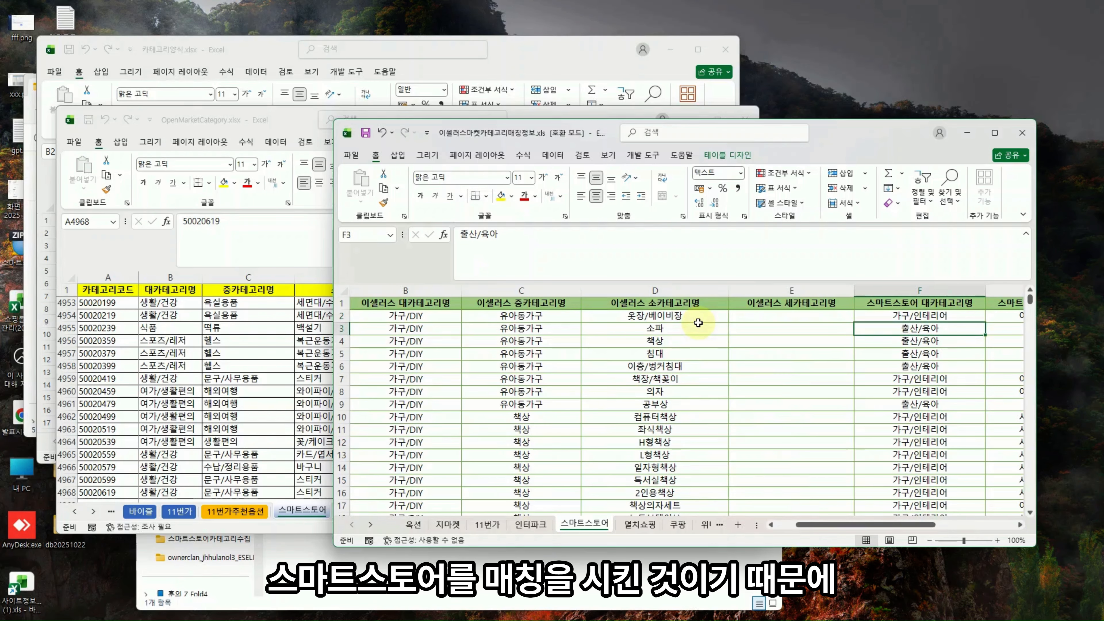
key("Up")
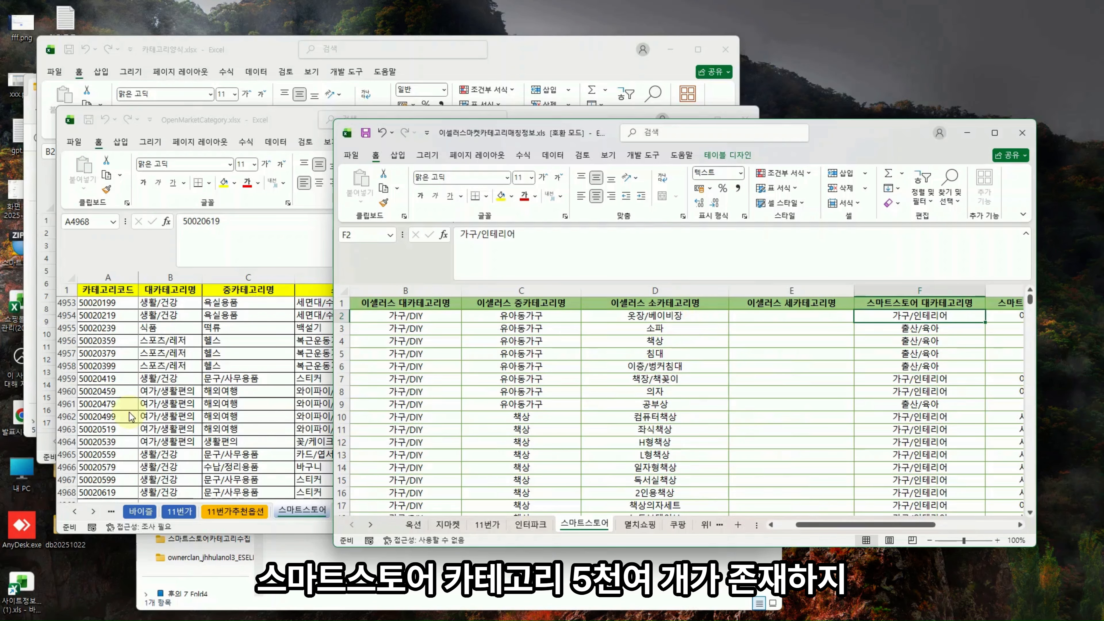
- Review the header row from 카테고리 코드 through 스마트스토어 세카테고리명, ending at the empty cell J2
left_click(498, 304)
key("ctrl+Left")
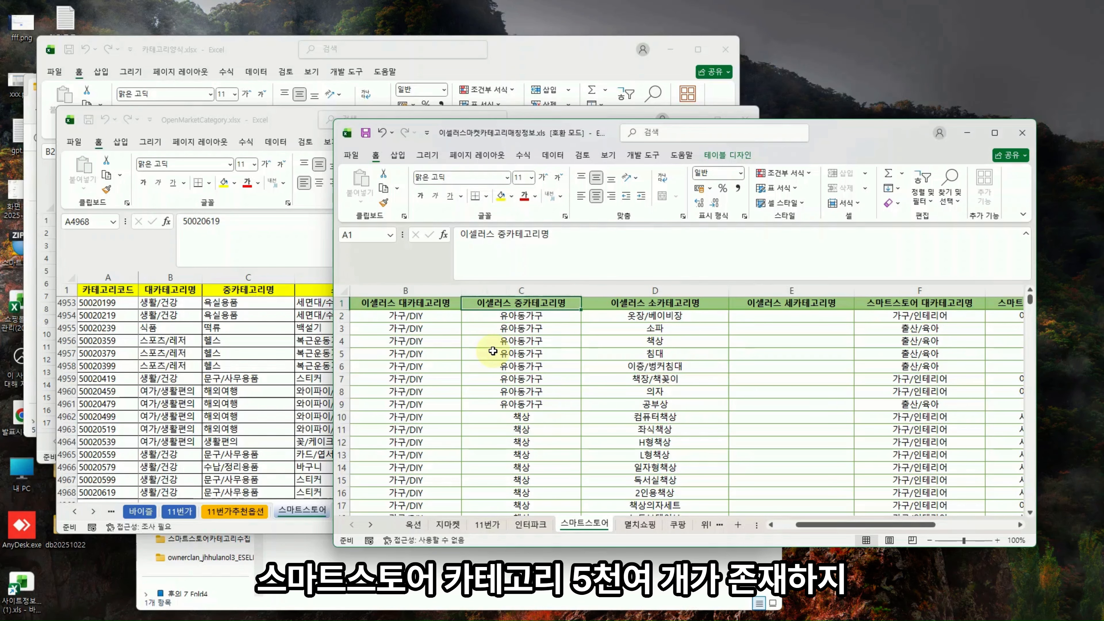
key("ctrl+Right")
key("ctrl+Right")
key("ctrl+Left")
key("ctrl+Left")
key("Right")
key("Right")
key("Right")
key("Right")
key("Right")
key("Right")
key("Right")
key("Right")
key("Right")
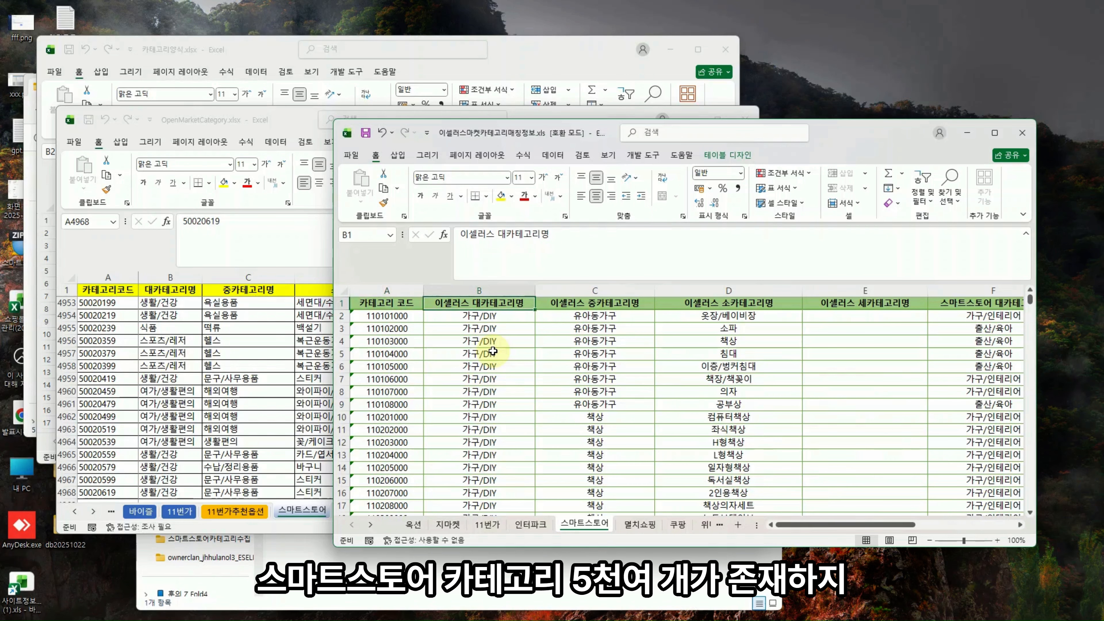
key("Down")
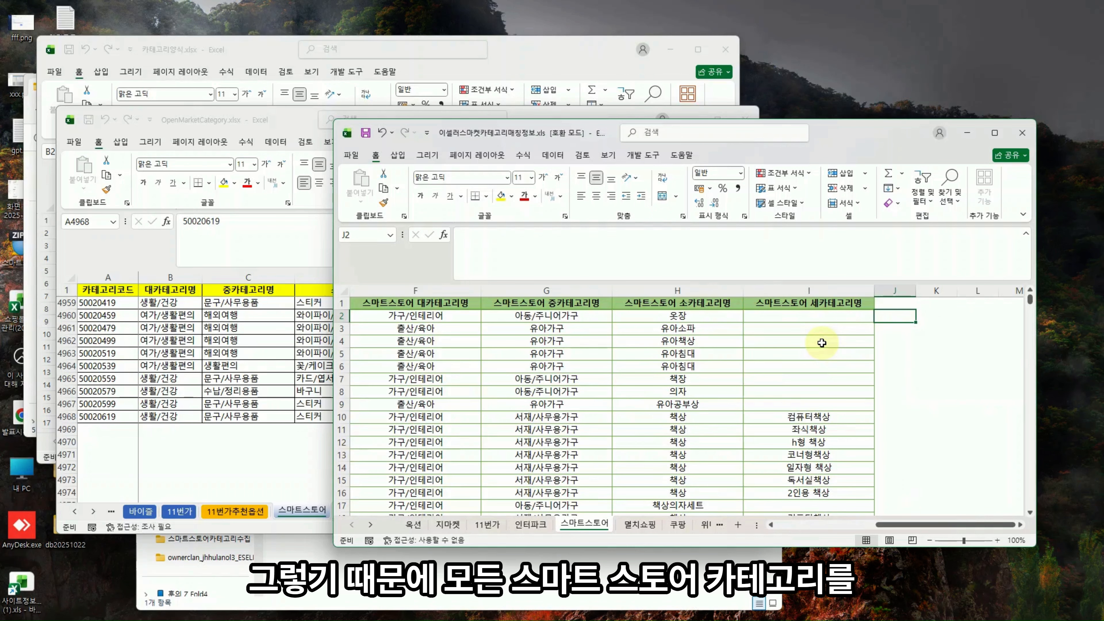
- Switch to OpenMarketCategory.xlsx and view the 스마트스토어 category list from its first rows across to column F
left_click(284, 403)
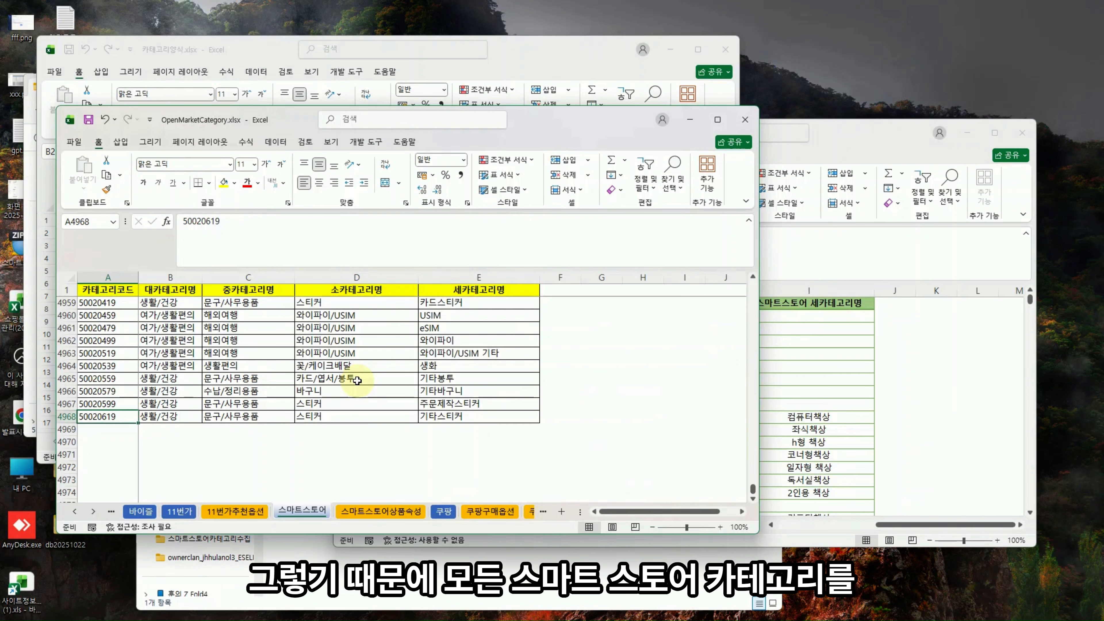
key("ctrl+Up")
key("Right")
key("Right")
key("Right")
key("Right")
key("Right")
key("Down")
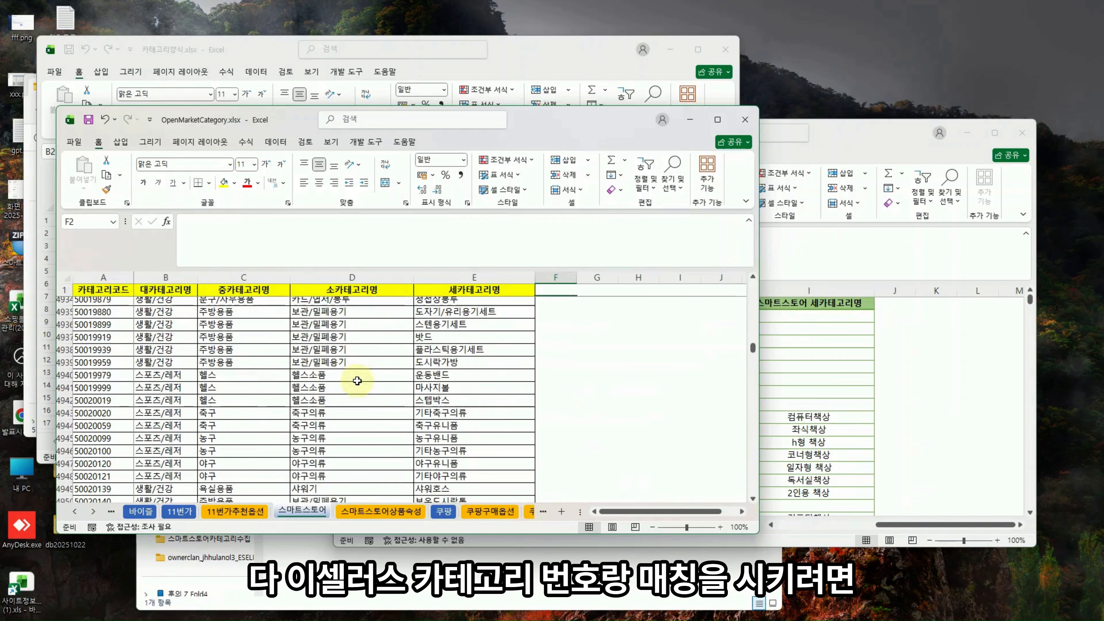
key("Down")
- Inspect the category rows and the empty column F in OpenMarketCategory.xlsx against the mapping workbook's 스마트스토어 columns
left_click(484, 334)
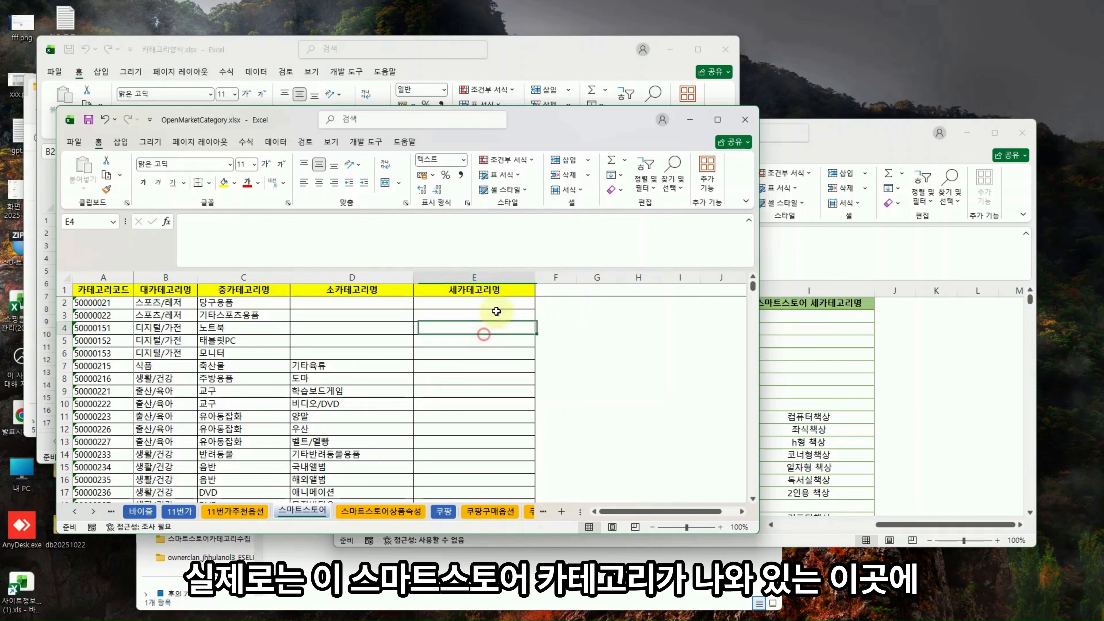
left_click(240, 375)
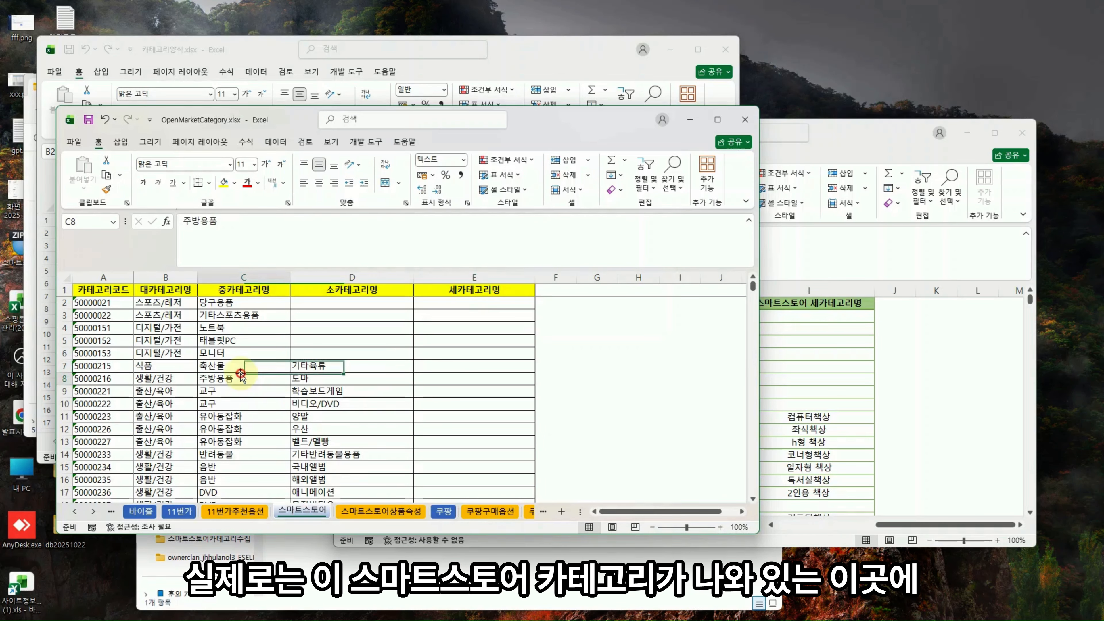
left_click(564, 294)
left_click(557, 304)
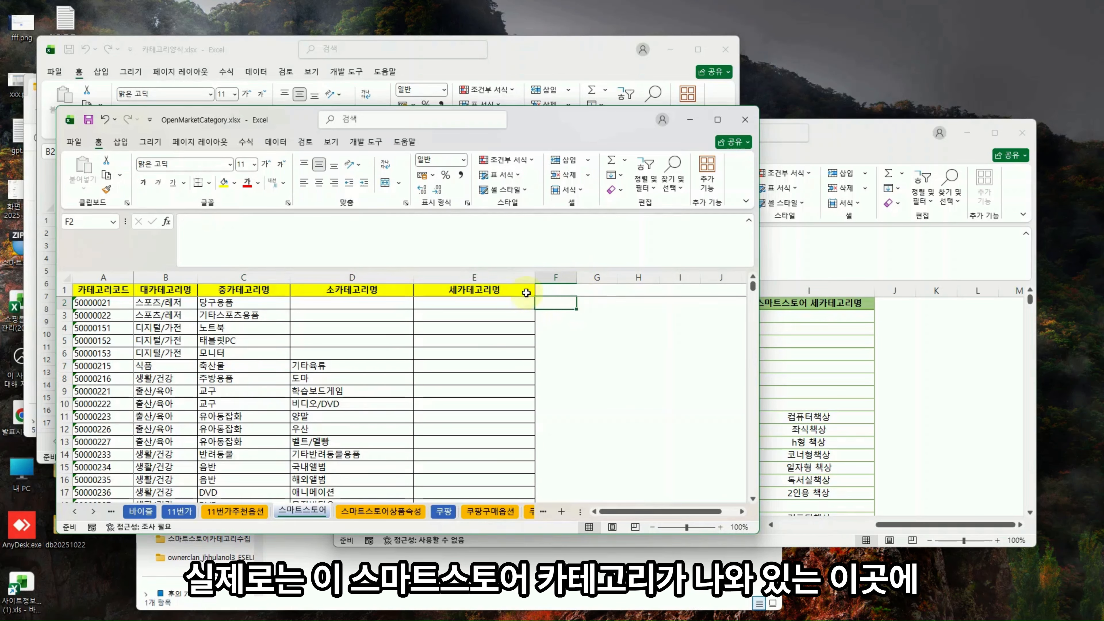
left_click(553, 274)
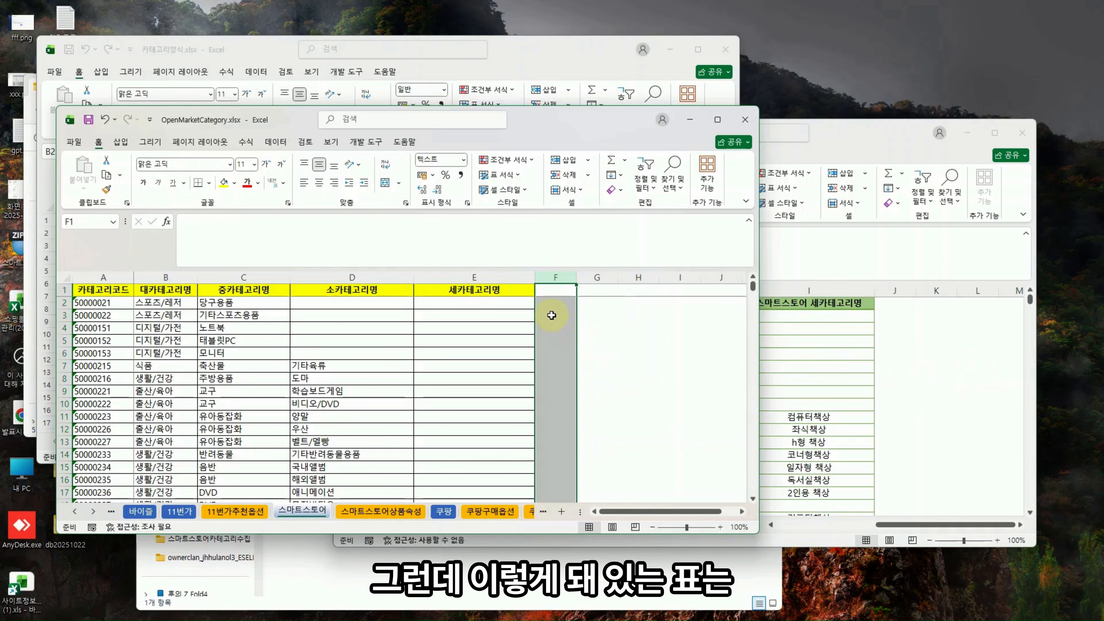
left_click(550, 302)
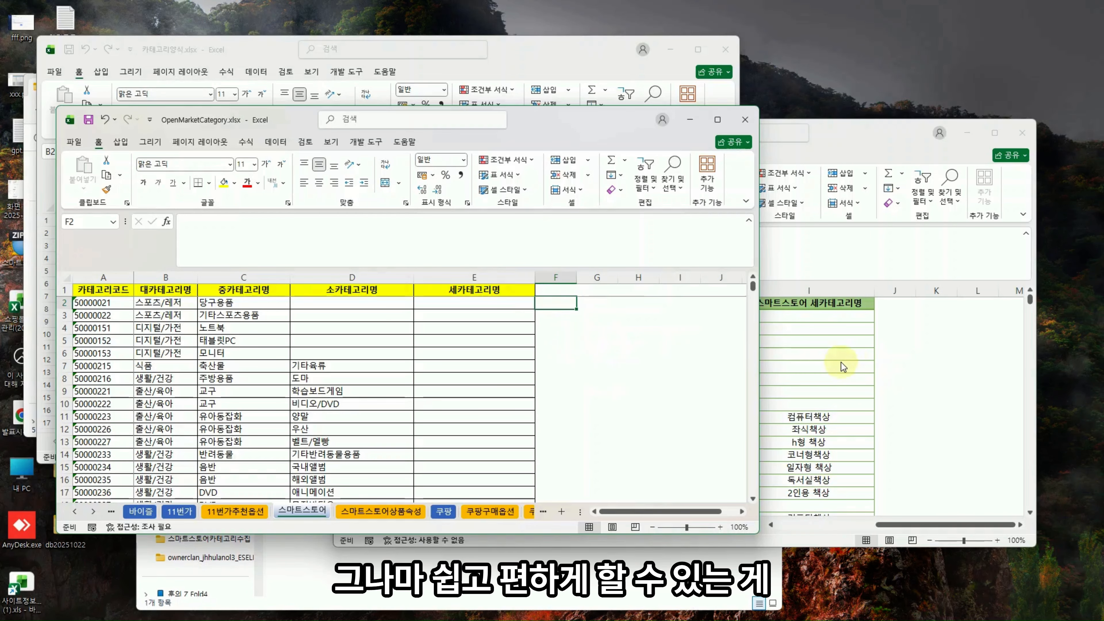
left_click(835, 351)
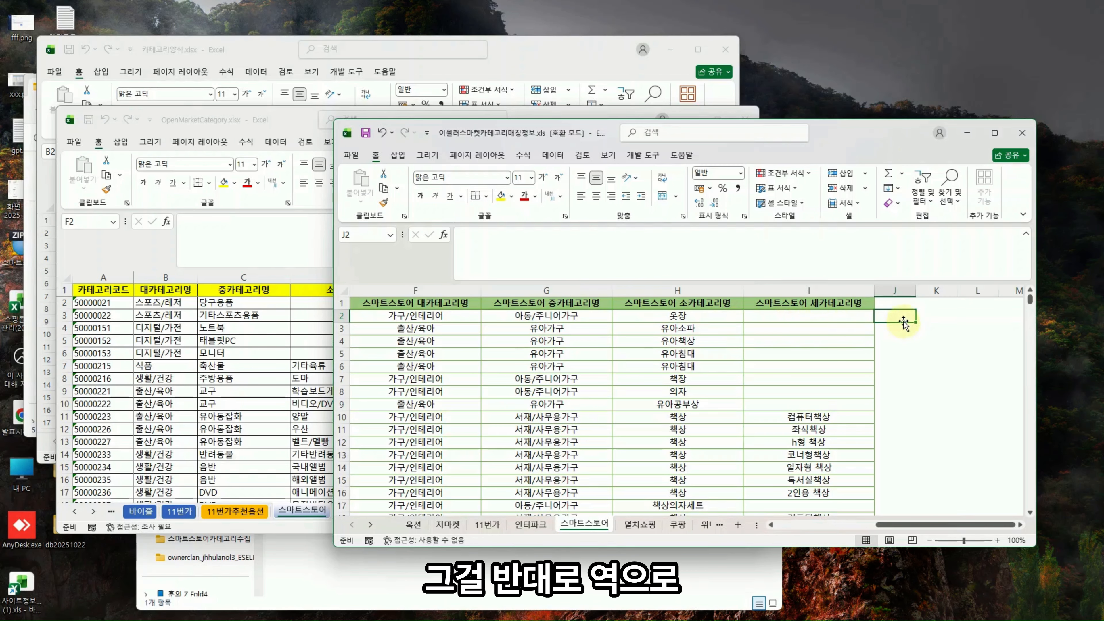
left_click(296, 337)
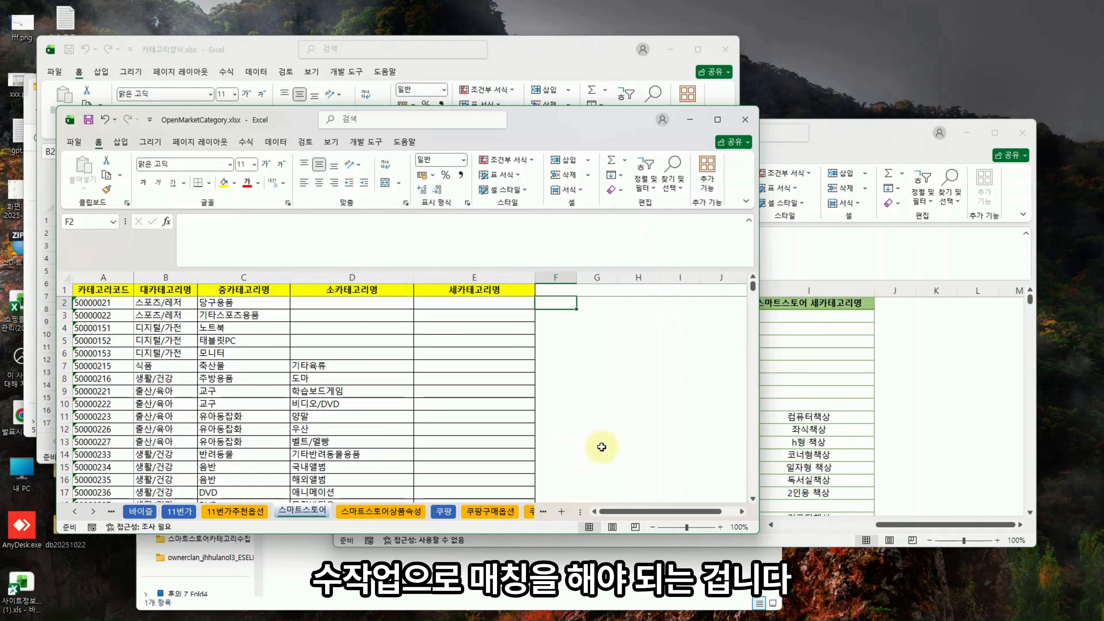
- Enter the formula =F2>G2>H2>I2 in J2 of the mapping workbook to try joining the four 스마트스토어 category columns
left_click(895, 315)
type("=")
left_click(431, 315)
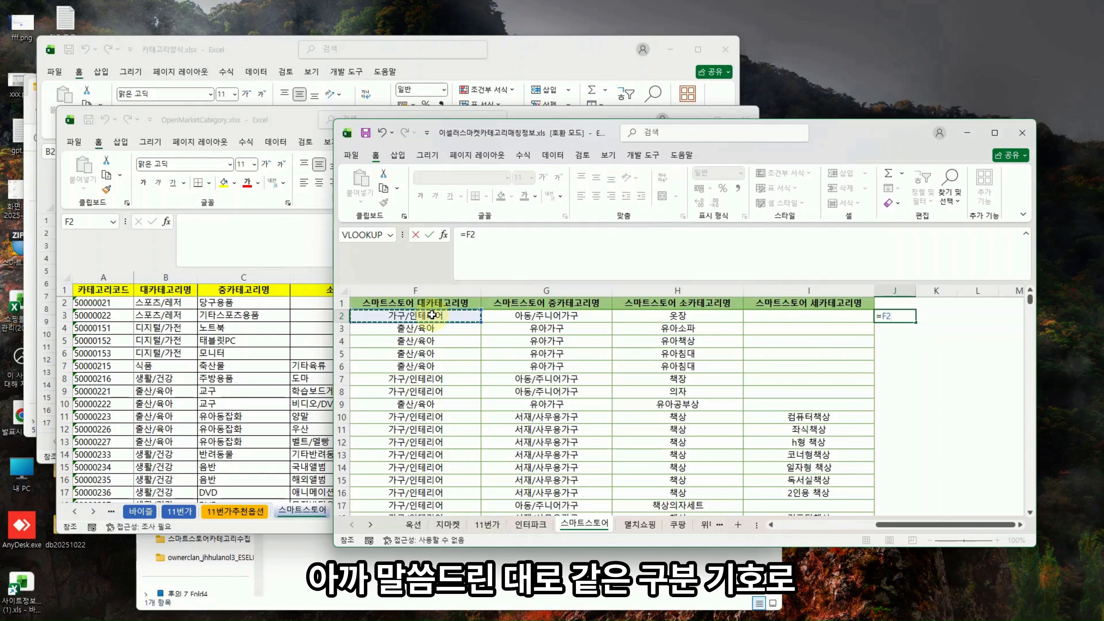
type(">")
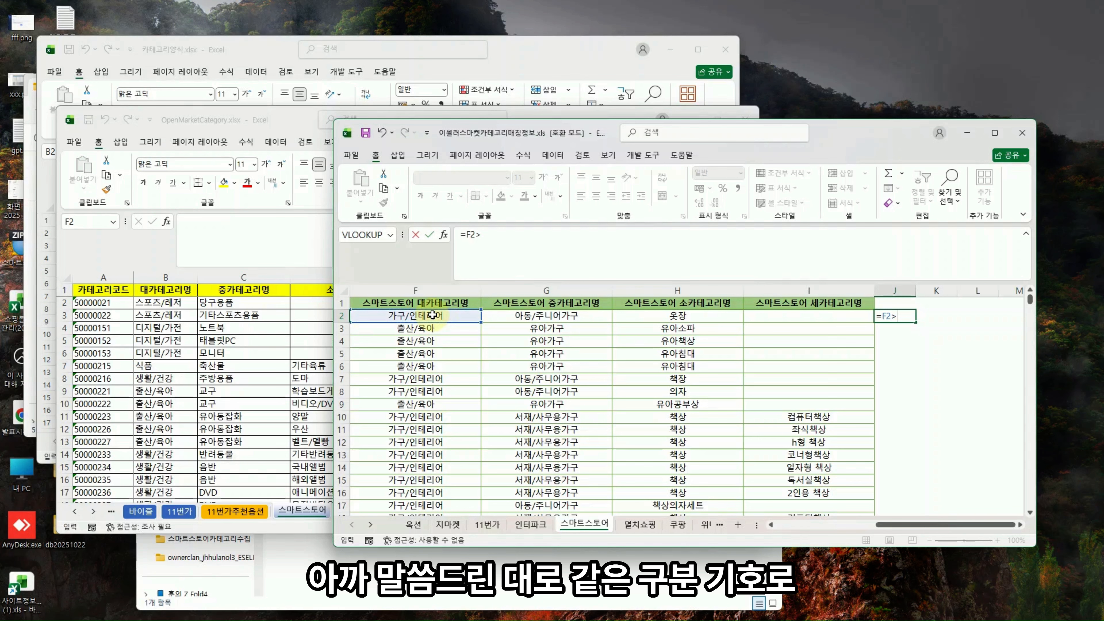
left_click(507, 317)
type(">")
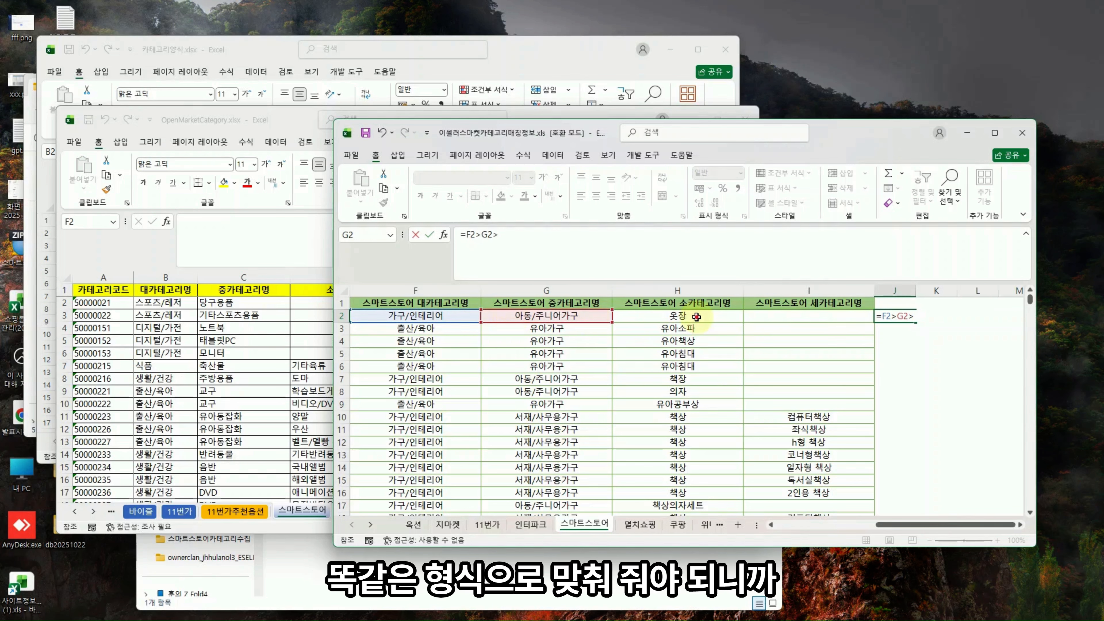
left_click(697, 317)
type("?")
key("BackSpace")
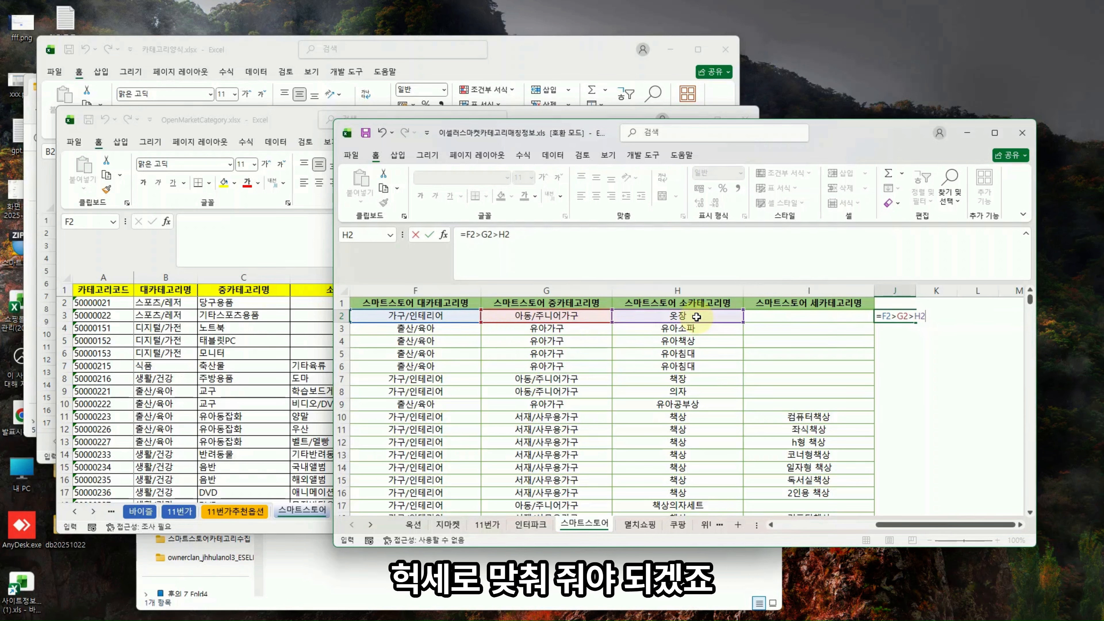
type(">")
left_click(821, 317)
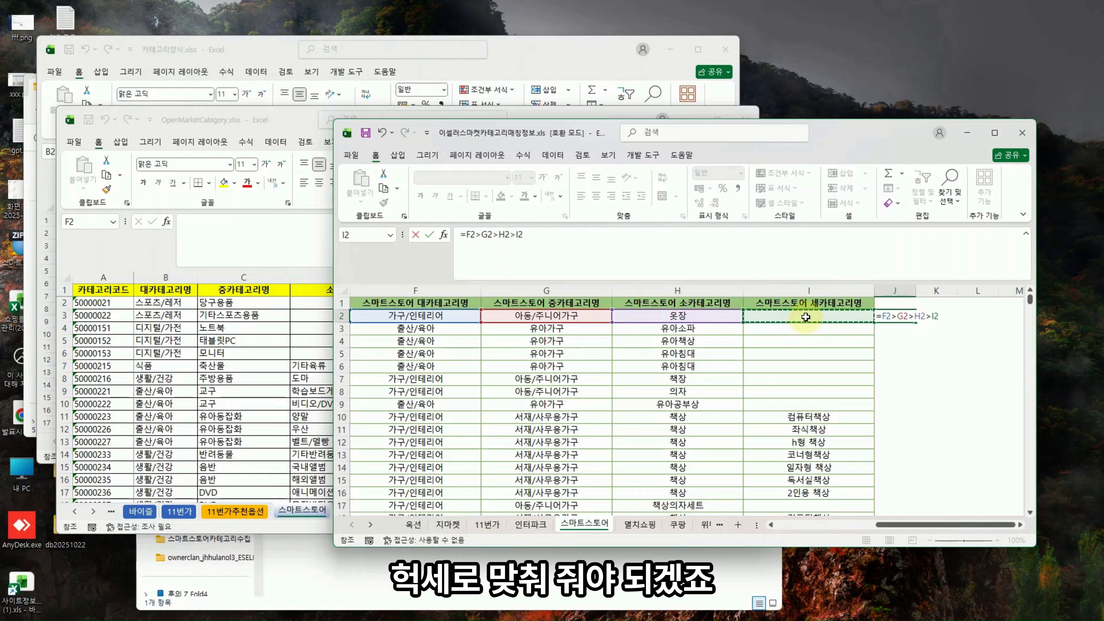
key("Return")
- Edit the J2 formula so F2 and G2 are joined with the quoted separator &">"&
left_click(885, 316)
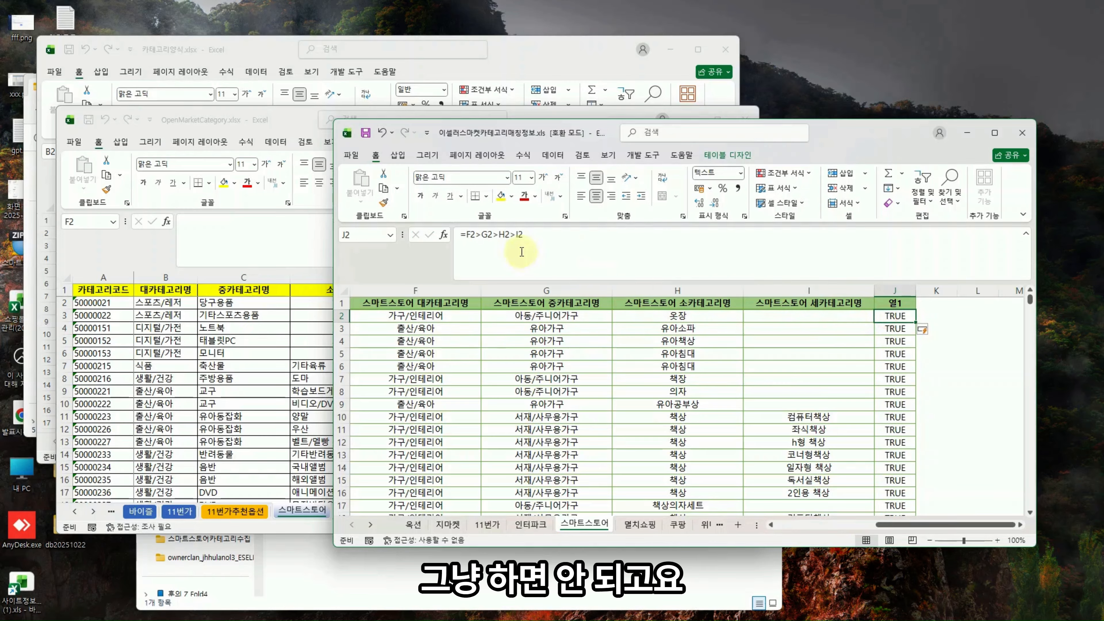
left_click(476, 236)
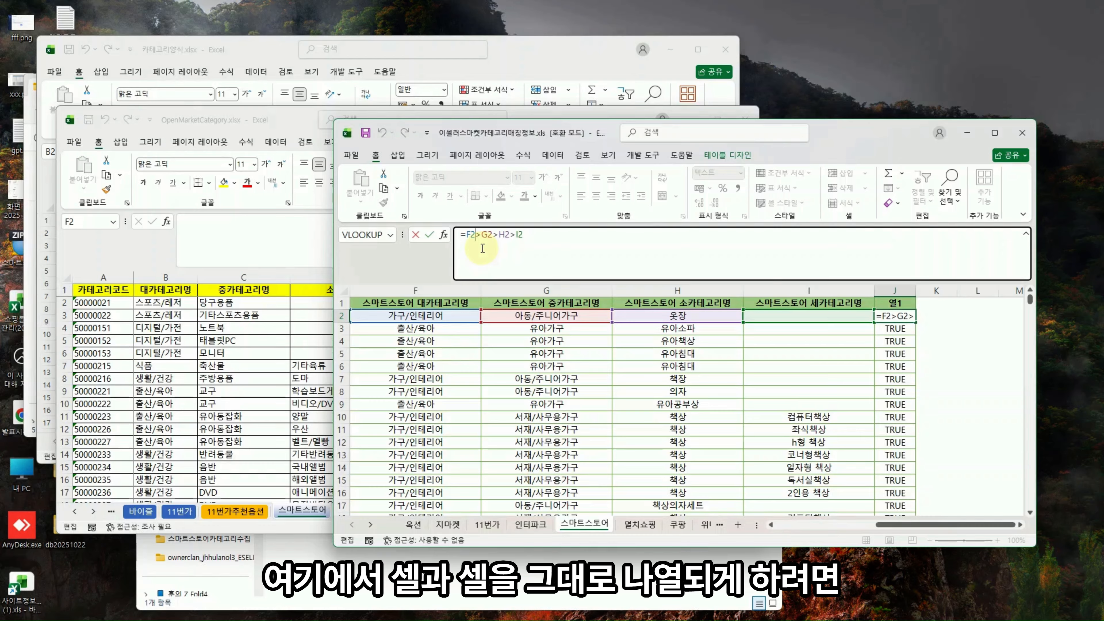
type("&")
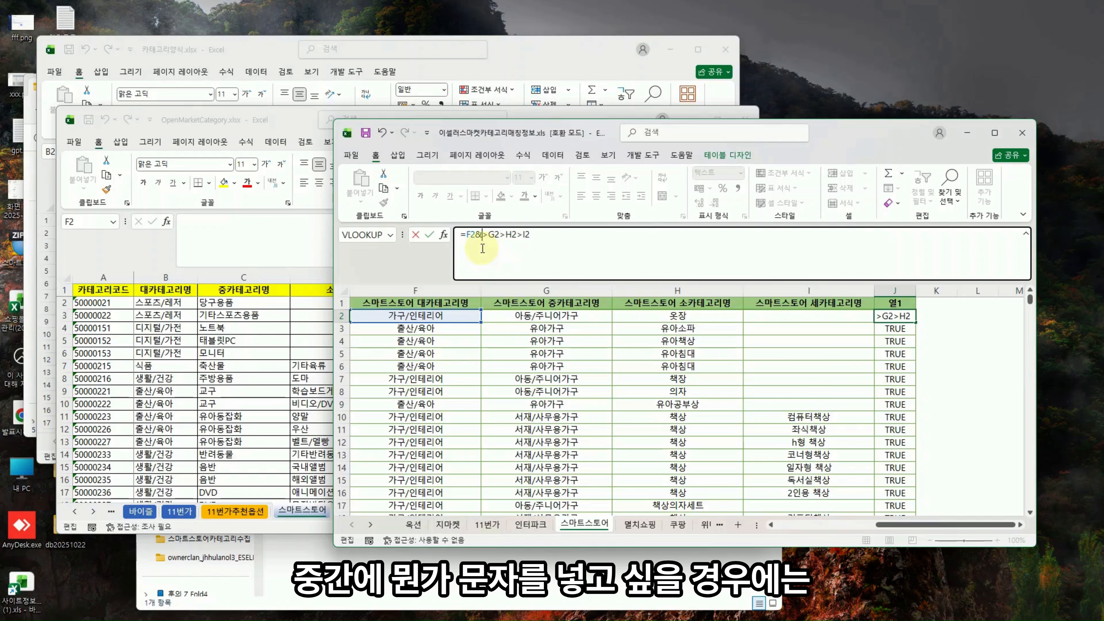
type("\">")
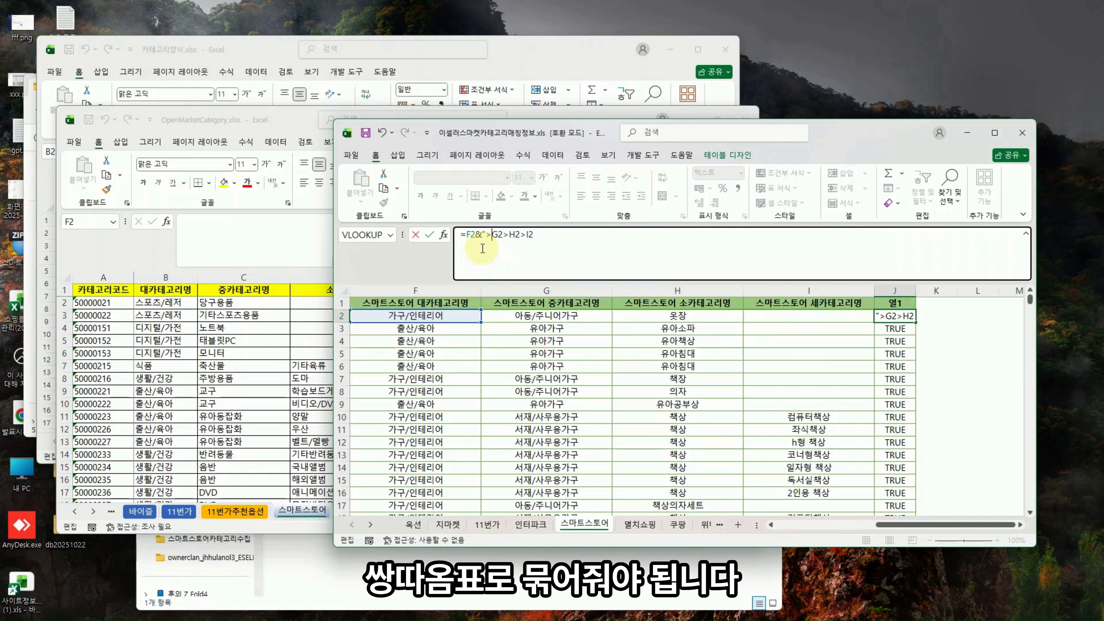
type("\"")
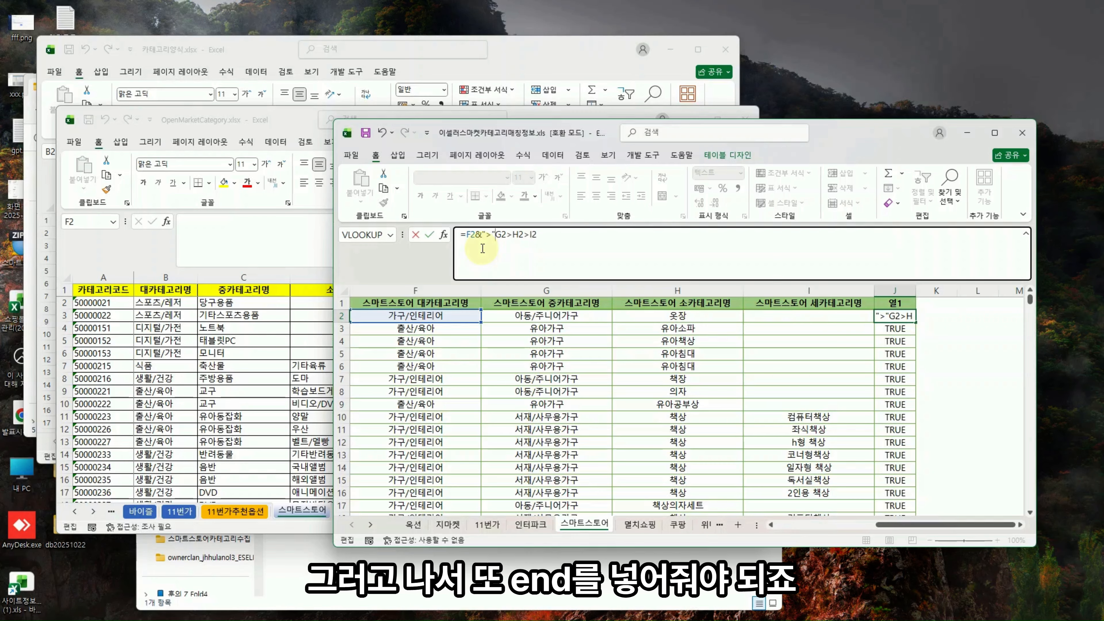
type("&")
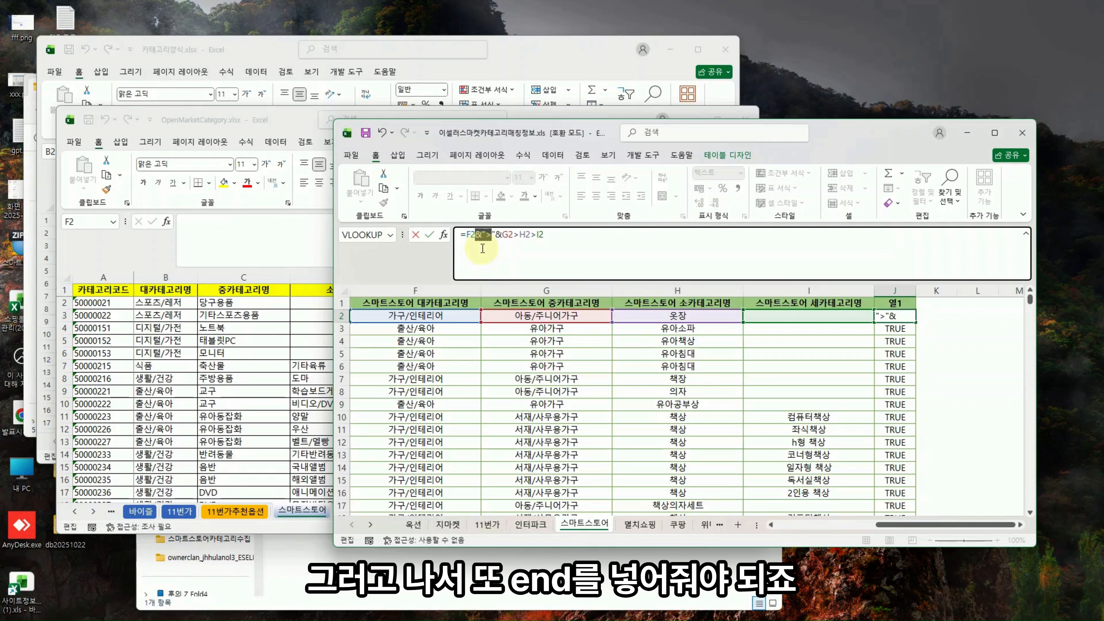
- Reuse the &">"& separator for the remaining joins so J2 contains =F2&">"&G2&">"&H2&">"&I2
key("shift+Right")
key("shift+Right")
key("ctrl+c")
key("Right")
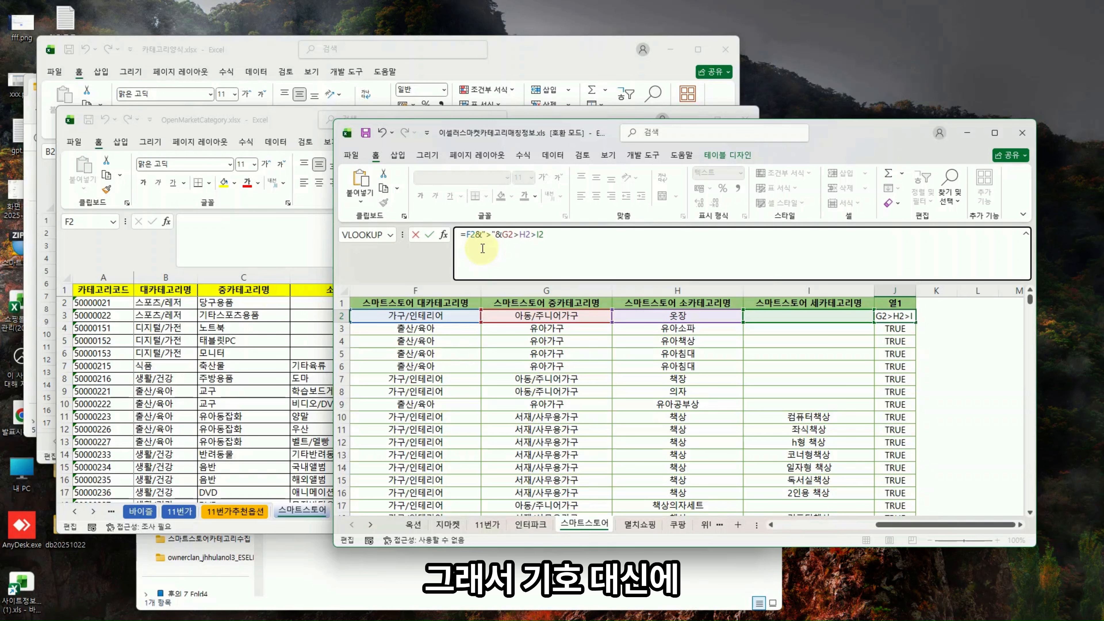
key("BackSpace")
key("ctrl+v")
key("Right")
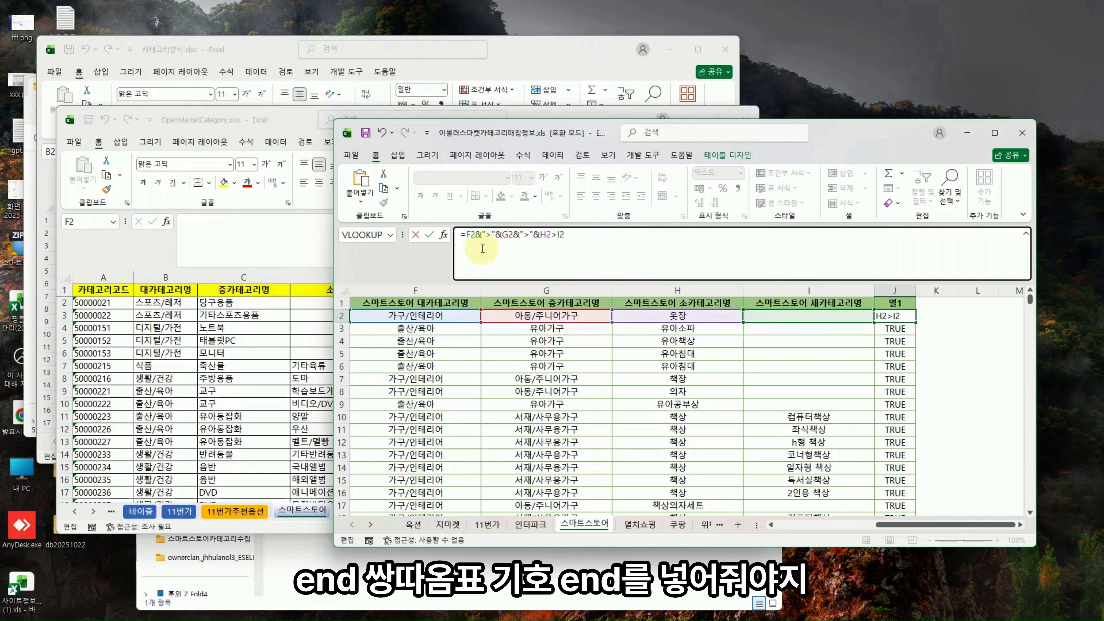
key("Delete")
key("ctrl+v")
key("Return")
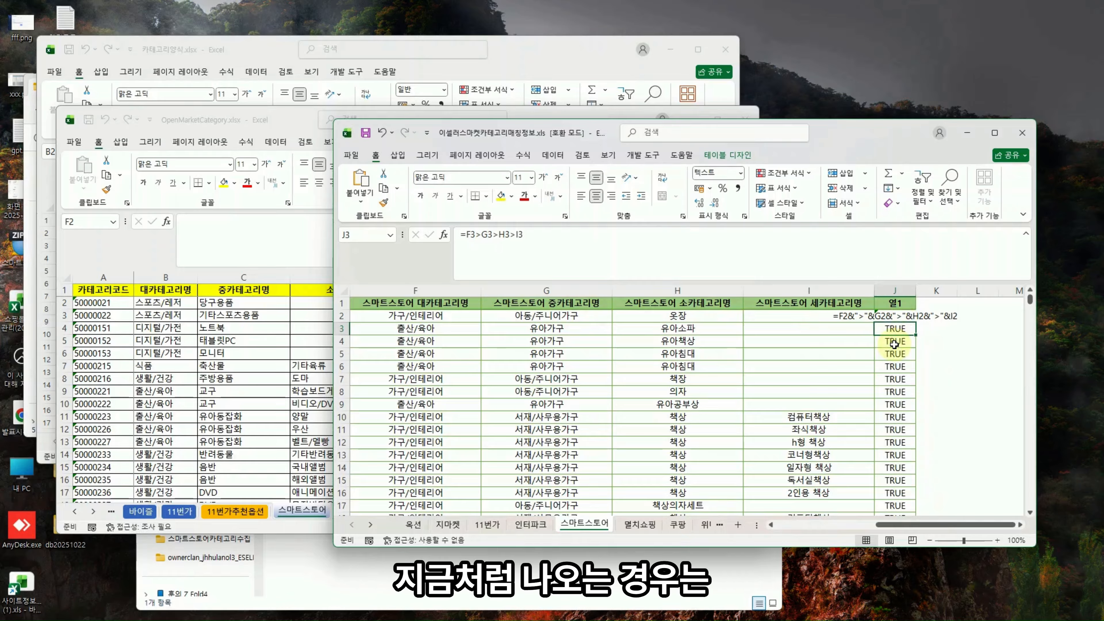
left_click(895, 290)
right_click(896, 292)
left_click(924, 406)
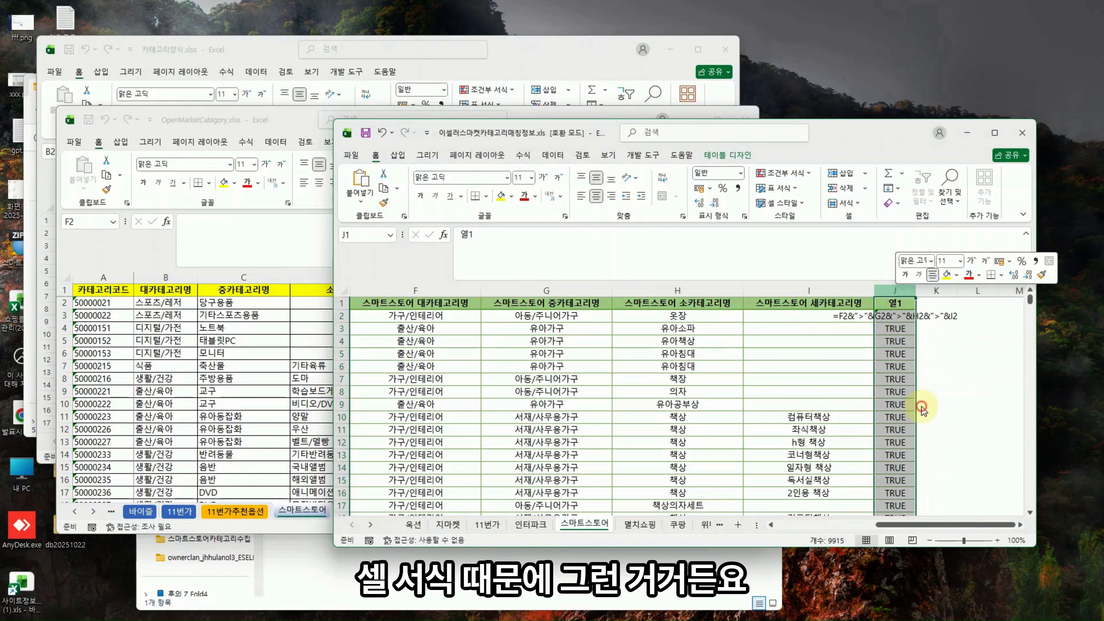
right_click(927, 292)
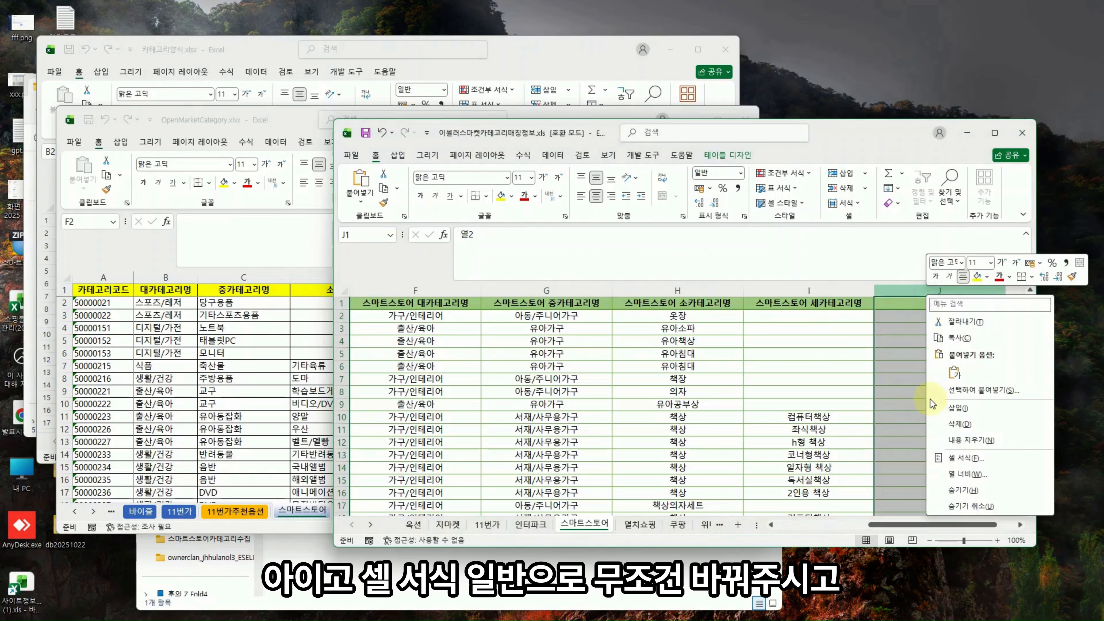
left_click(931, 426)
- Set the cell format of the whole column J to 일반
right_click(899, 291)
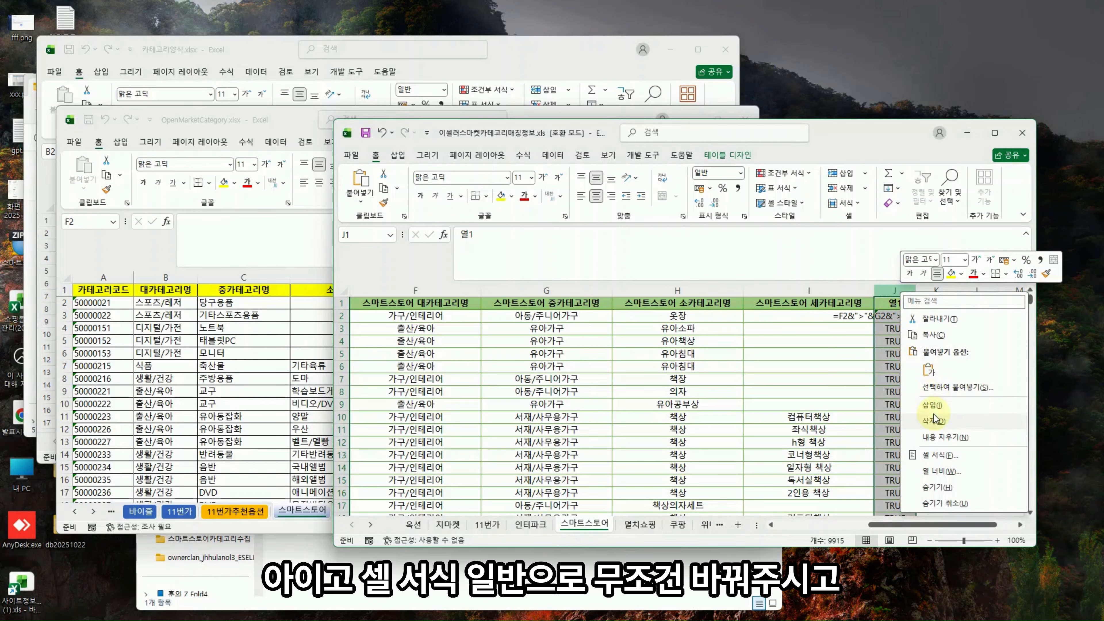
left_click(935, 454)
left_click(796, 347)
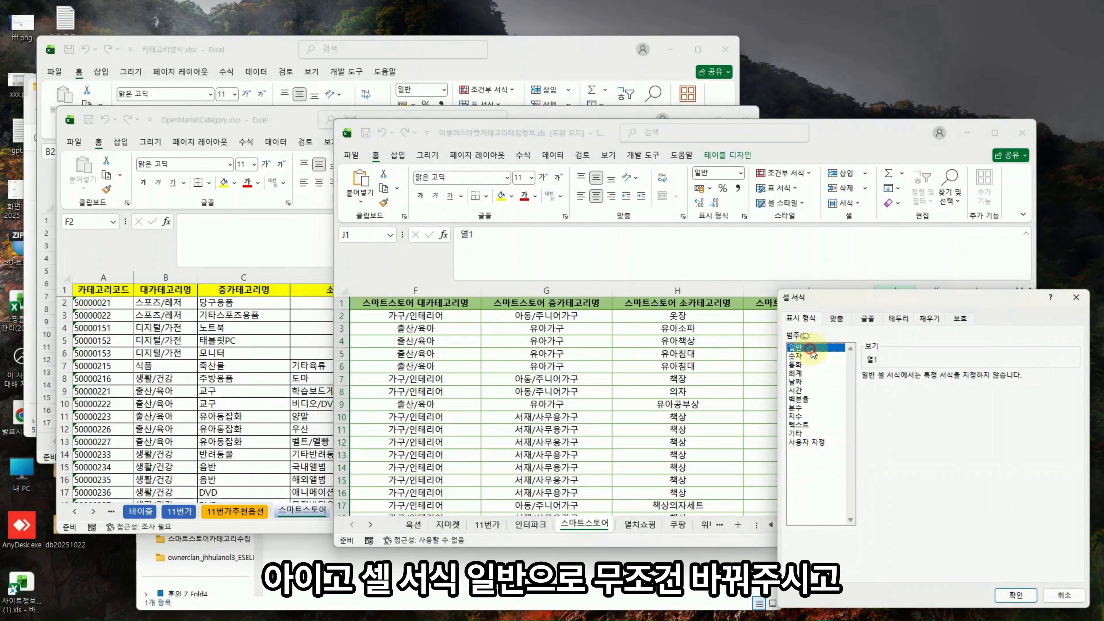
left_click(1016, 595)
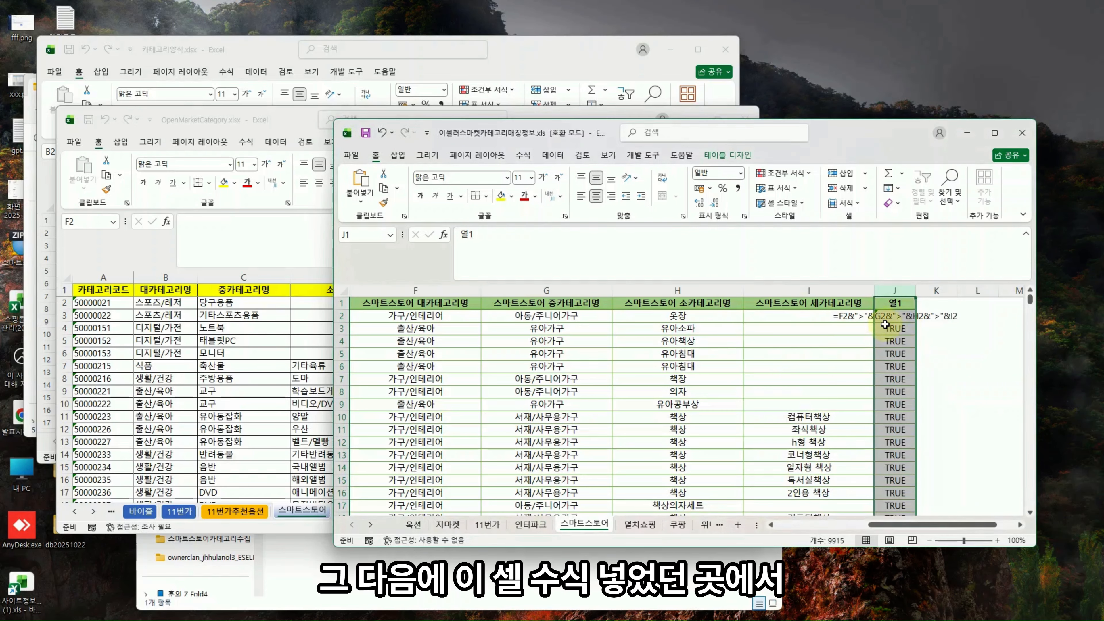
- Re-enter the existing formula in J2 so it is evaluated and applied down the 열1 column
left_click(890, 316)
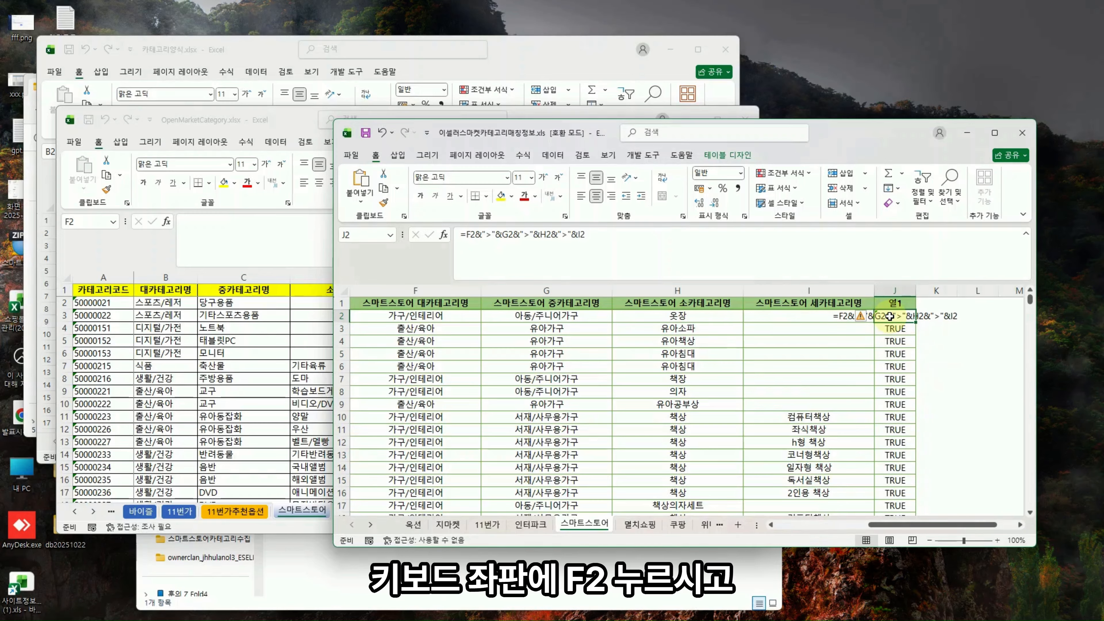
key("F2")
key("Return")
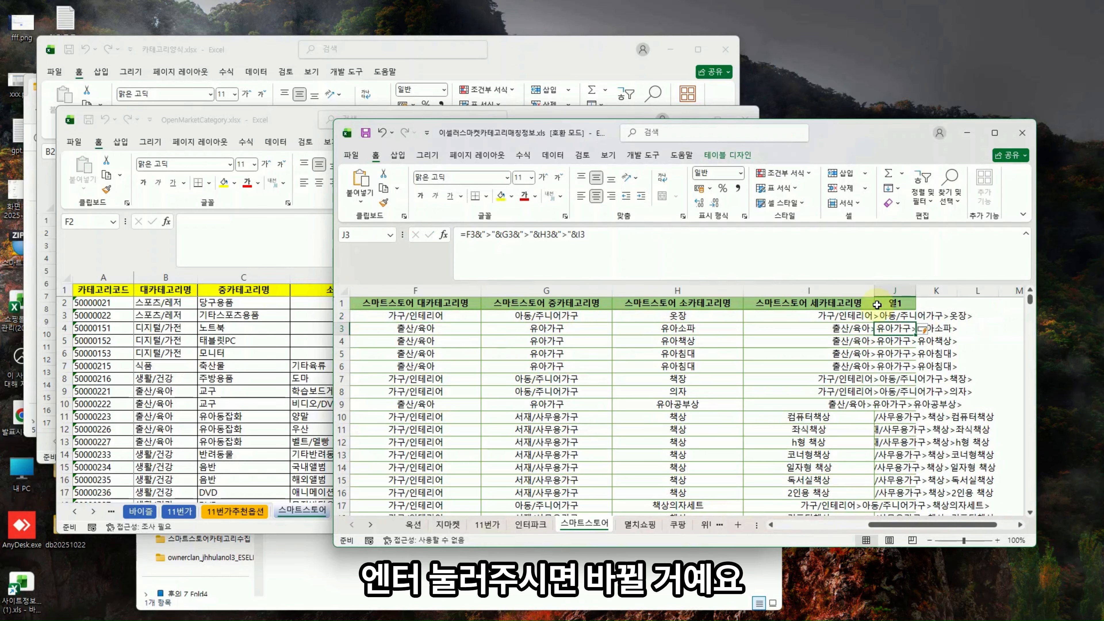
- Maximize the mapping workbook and widen columns I and J so the full combined category paths fit
left_click_drag(916, 290, 1006, 291)
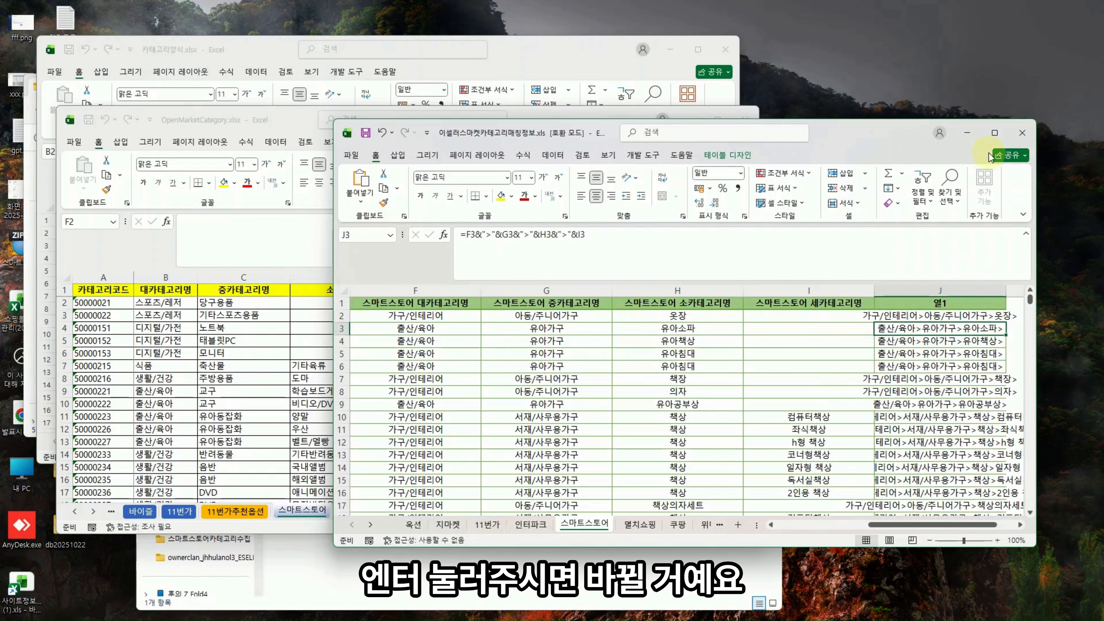
left_click(995, 133)
left_click_drag(540, 168, 557, 170)
left_click_drag(689, 171, 802, 171)
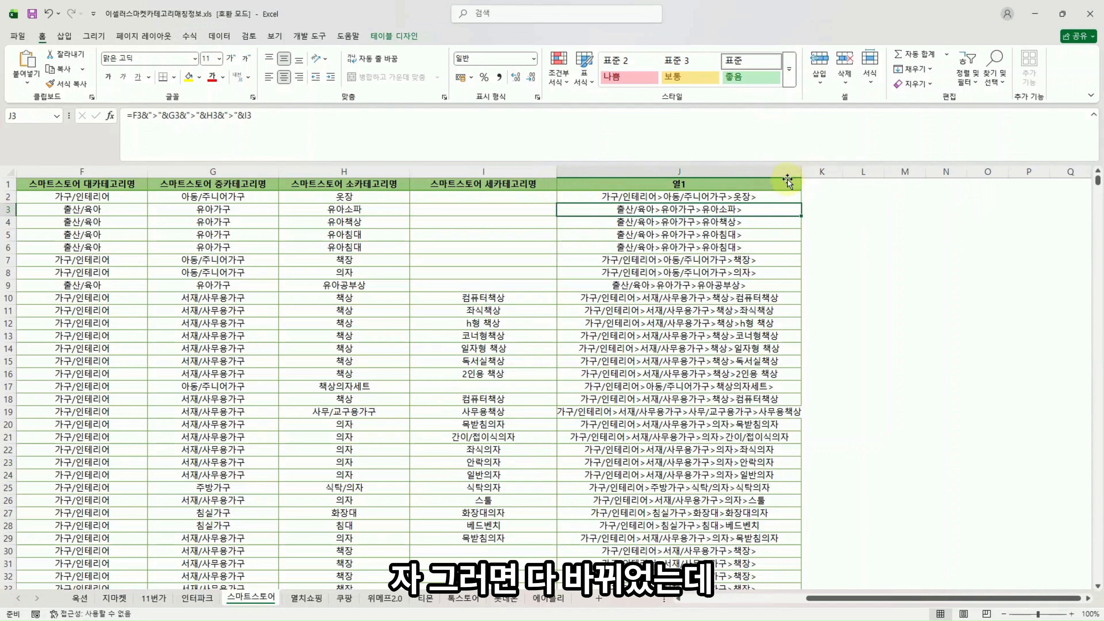
- Inspect the ends of the combined paths in rows with empty 세카테고리명 or 소카테고리명 cells, including J2 and J1138
left_click(743, 198)
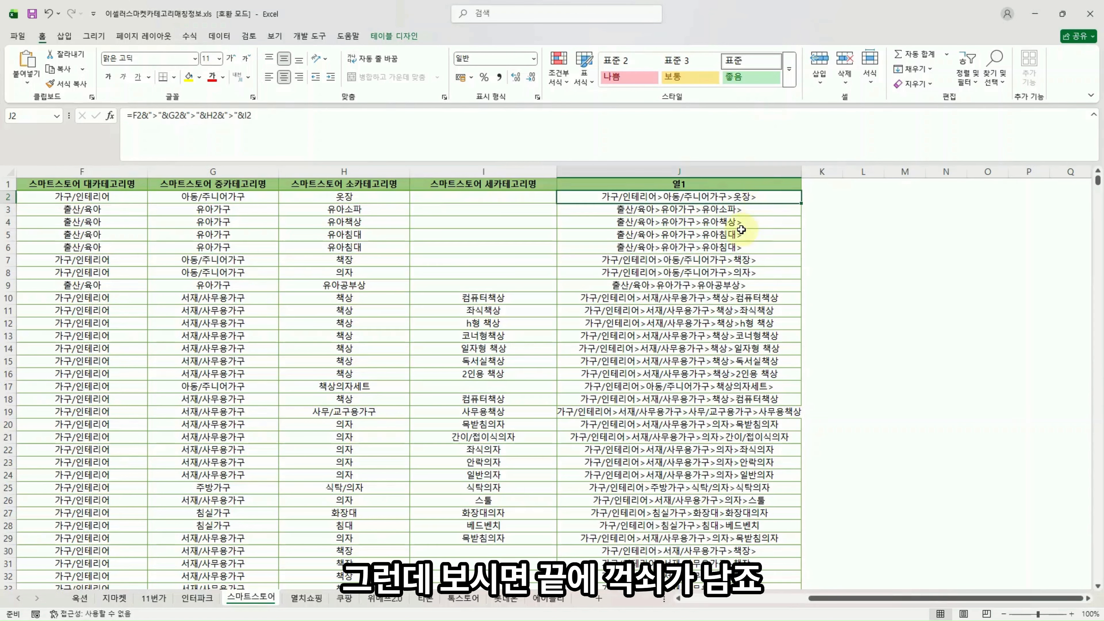
left_click(484, 198)
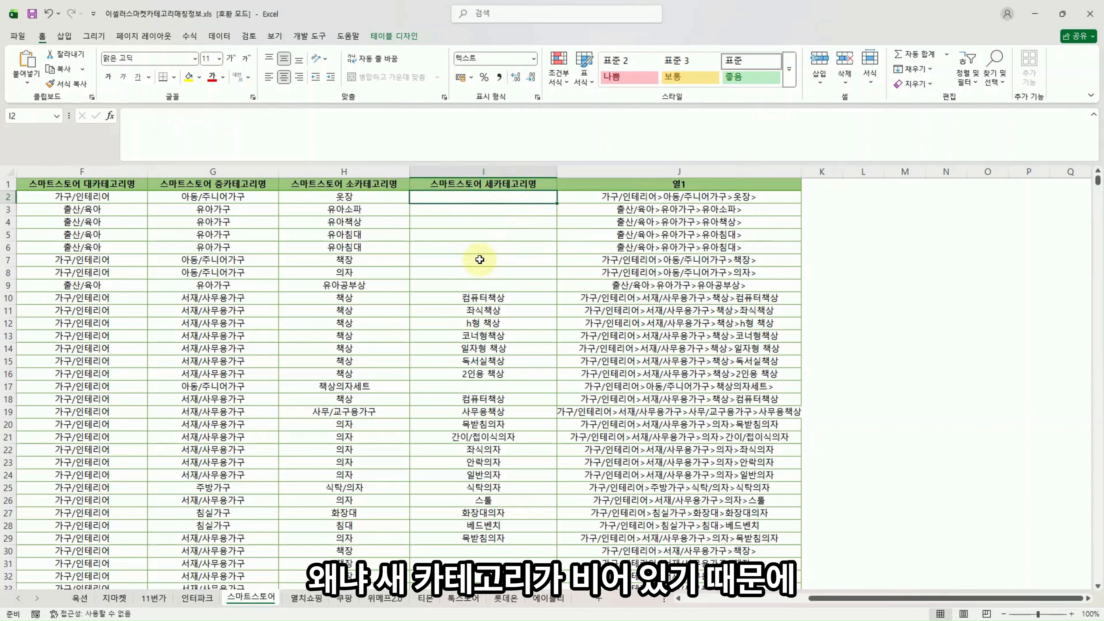
left_click(362, 251)
key("ctrl+Down")
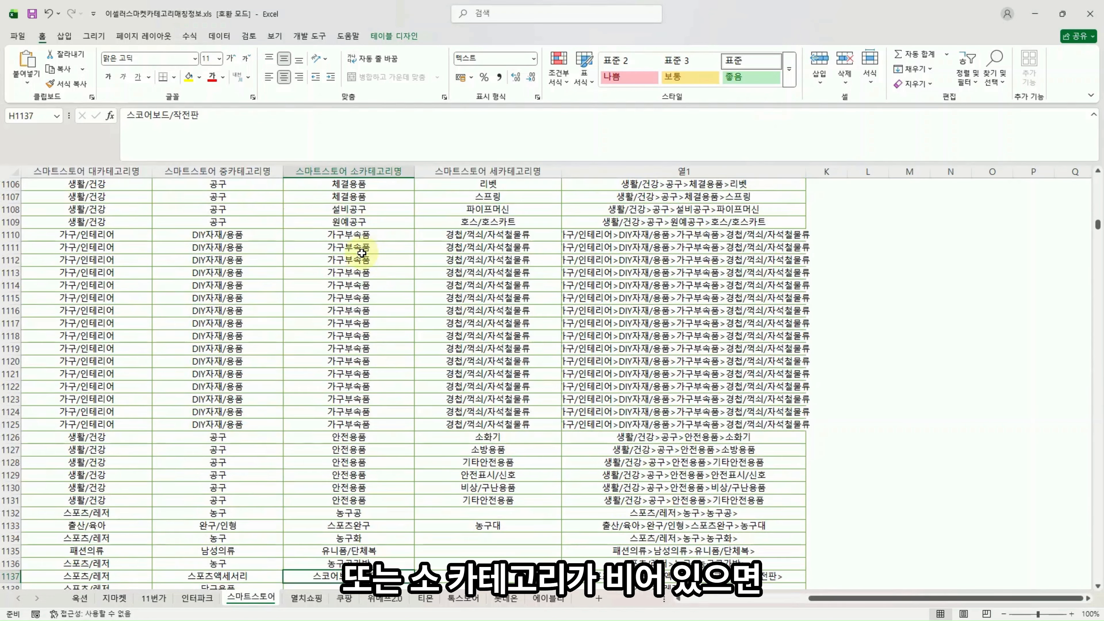
scroll(368, 464, "down", 4)
left_click(362, 440)
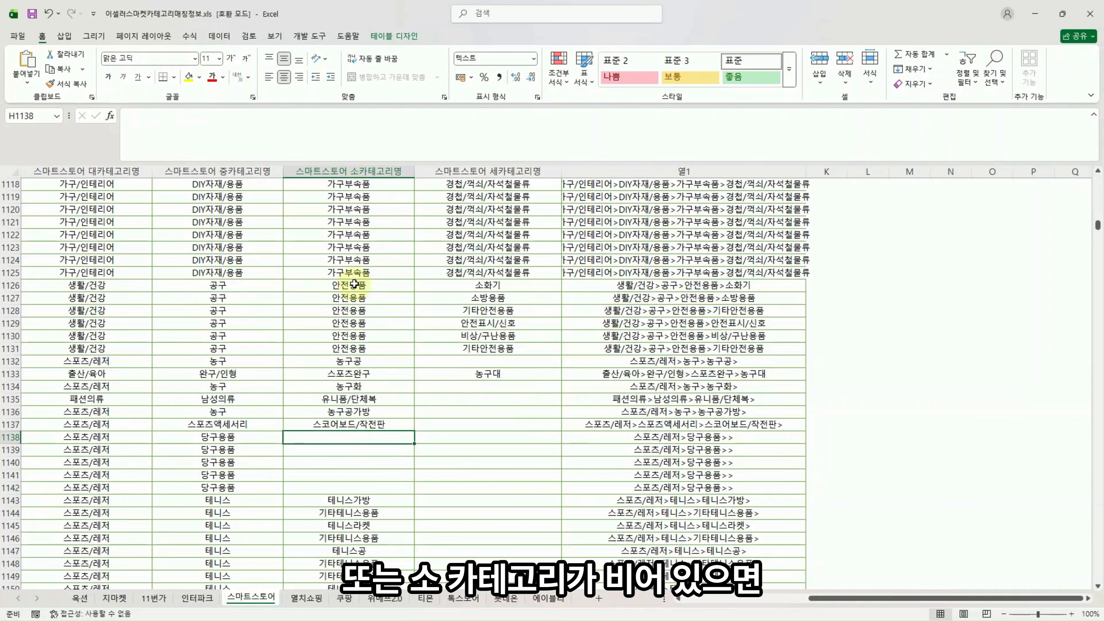
left_click(718, 438)
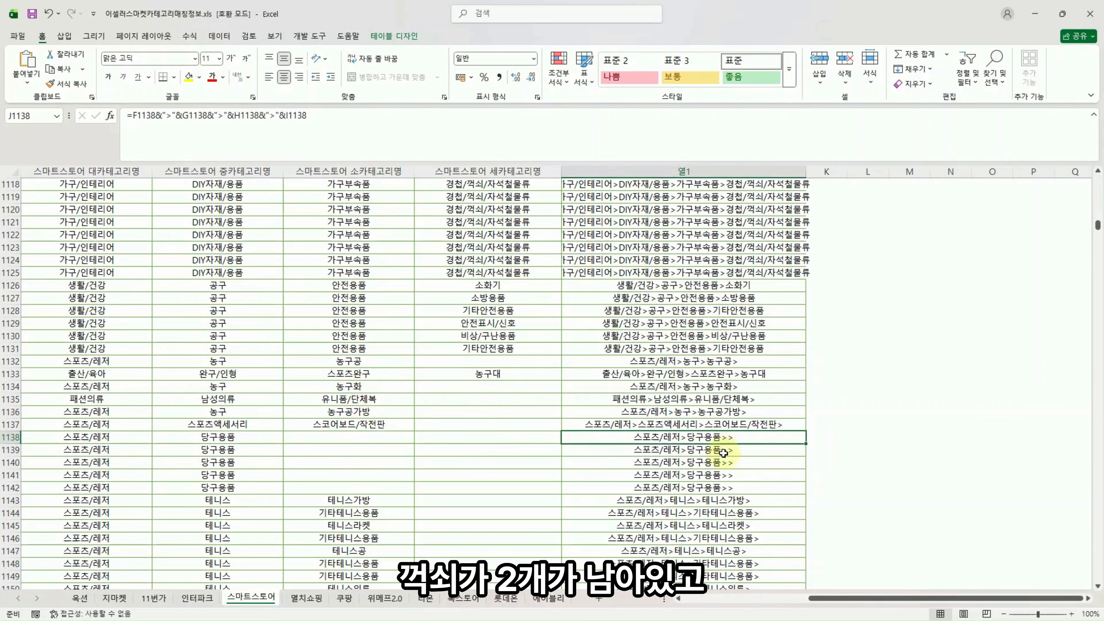
- Switch to 카테고리양식.xlsx and check how the 카테고리 paths end, including the three-level path in B4
left_click(1063, 14)
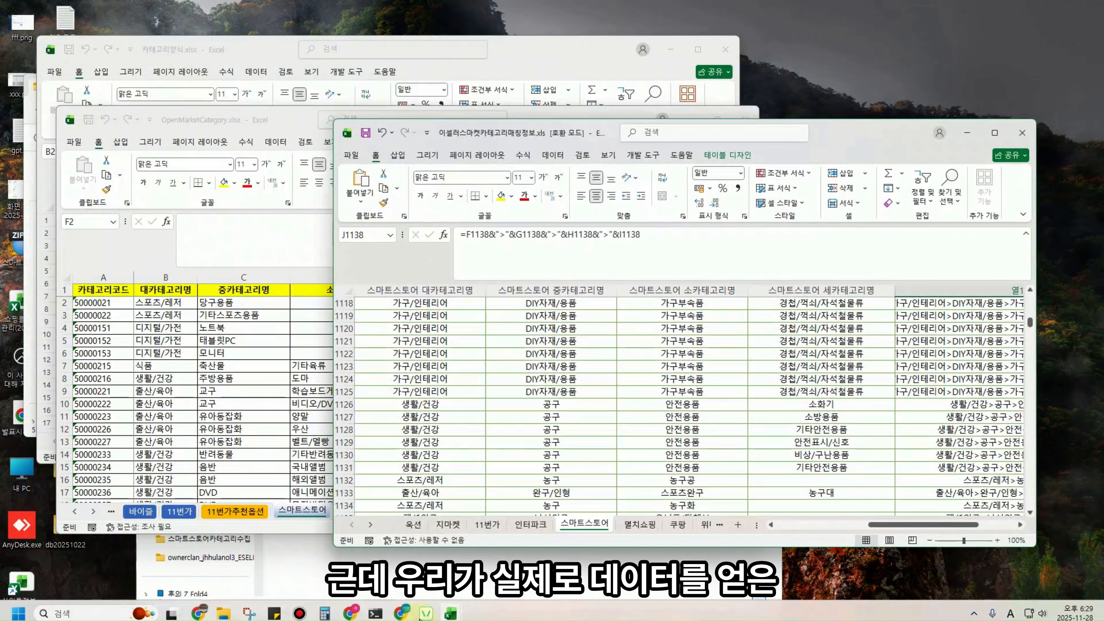
left_click(448, 609)
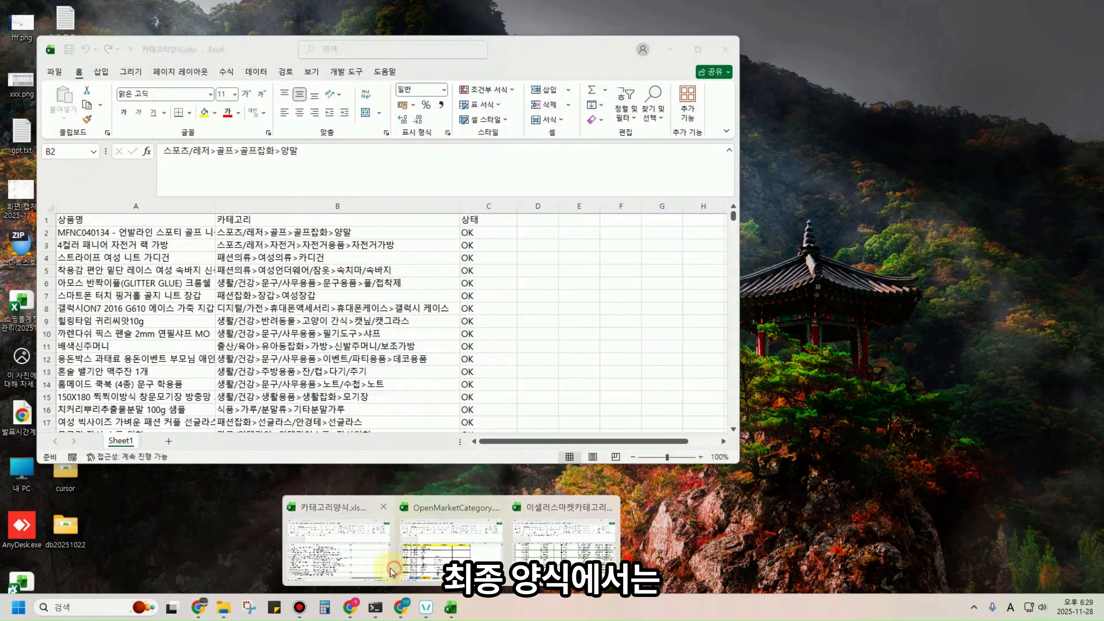
left_click(378, 575)
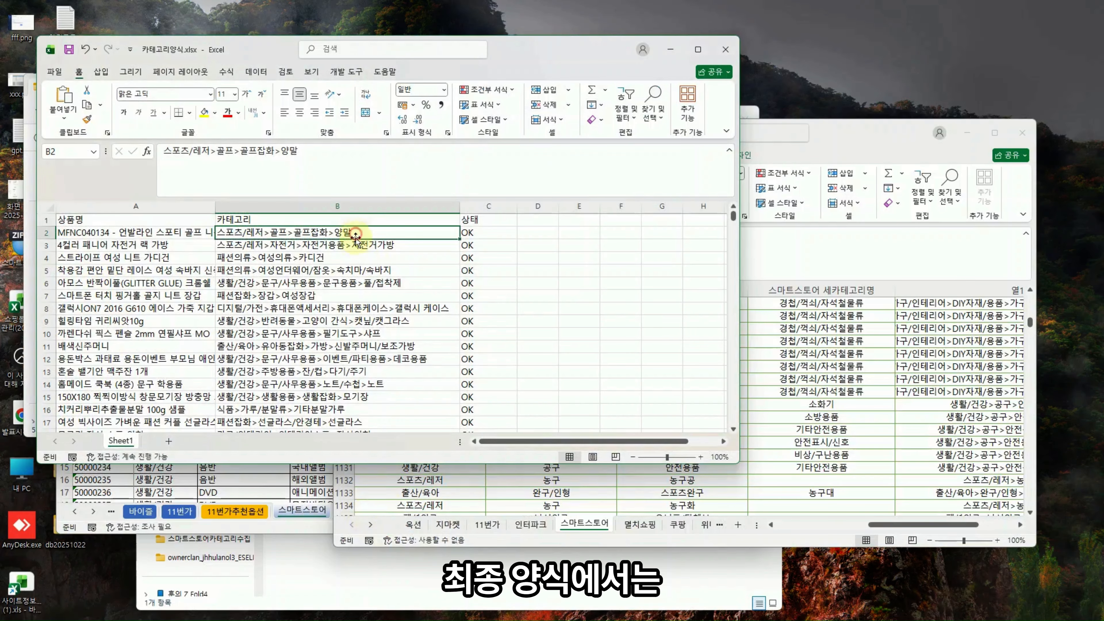
left_click(247, 261)
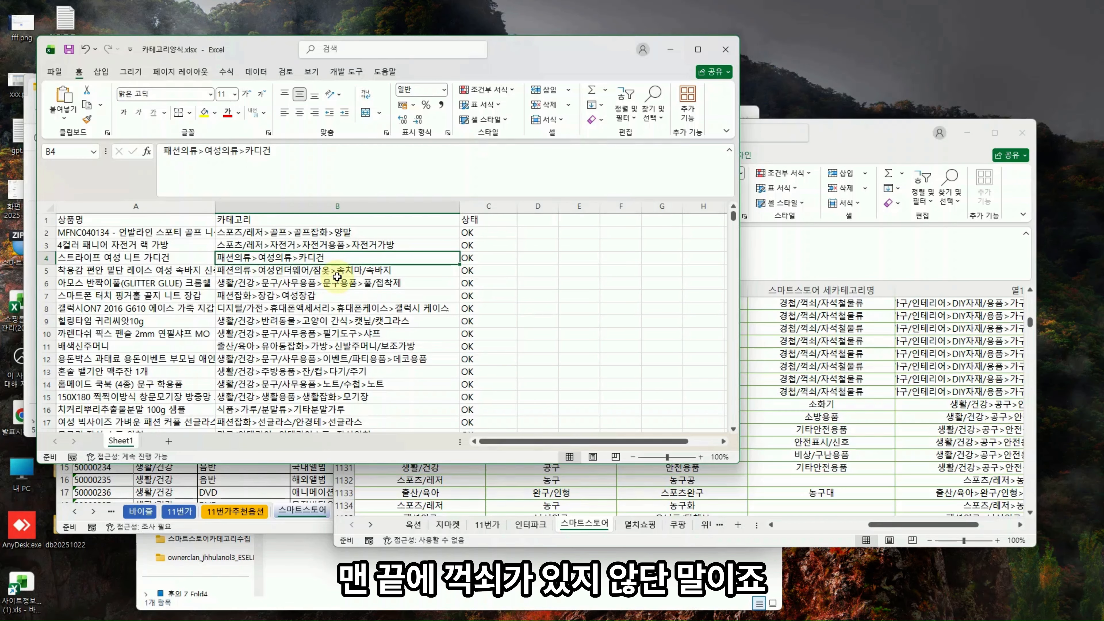
- Return to the maximized mapping workbook and select the empty cell K2 beside the first combined path
left_click(671, 49)
left_click(755, 380)
left_click(995, 133)
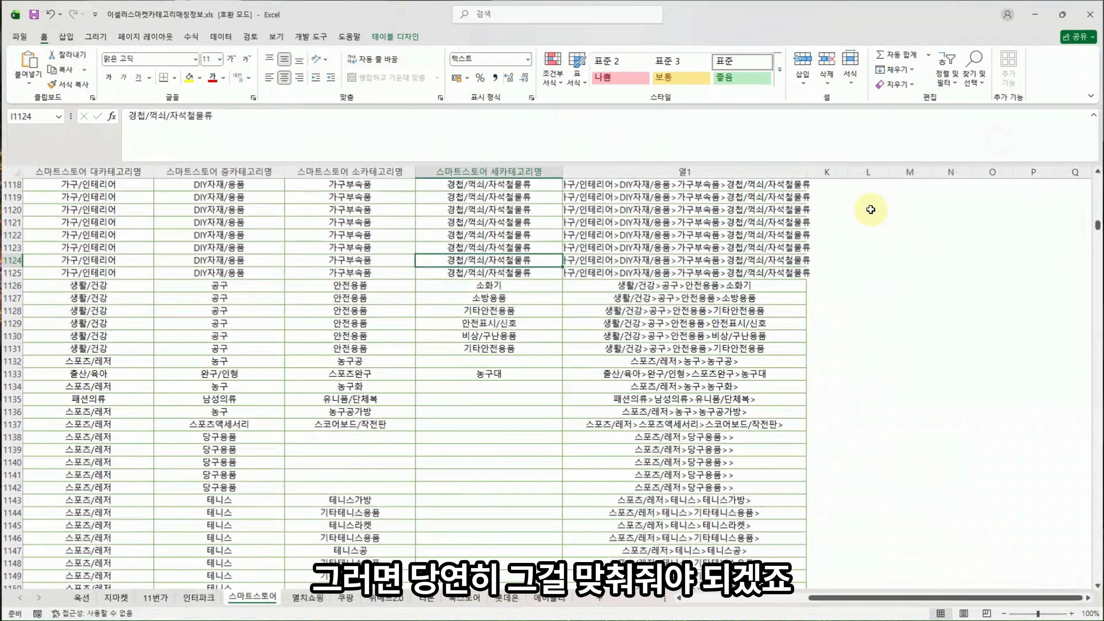
scroll(841, 275, "up", 9)
left_click(759, 249)
key("ctrl+Up")
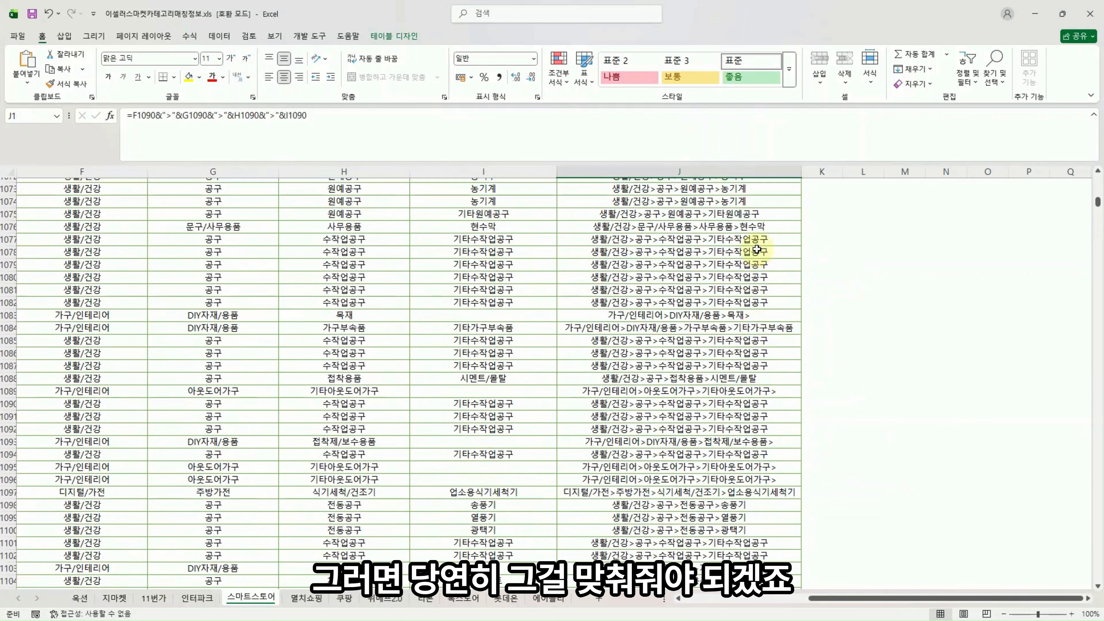
key("Right")
key("Down")
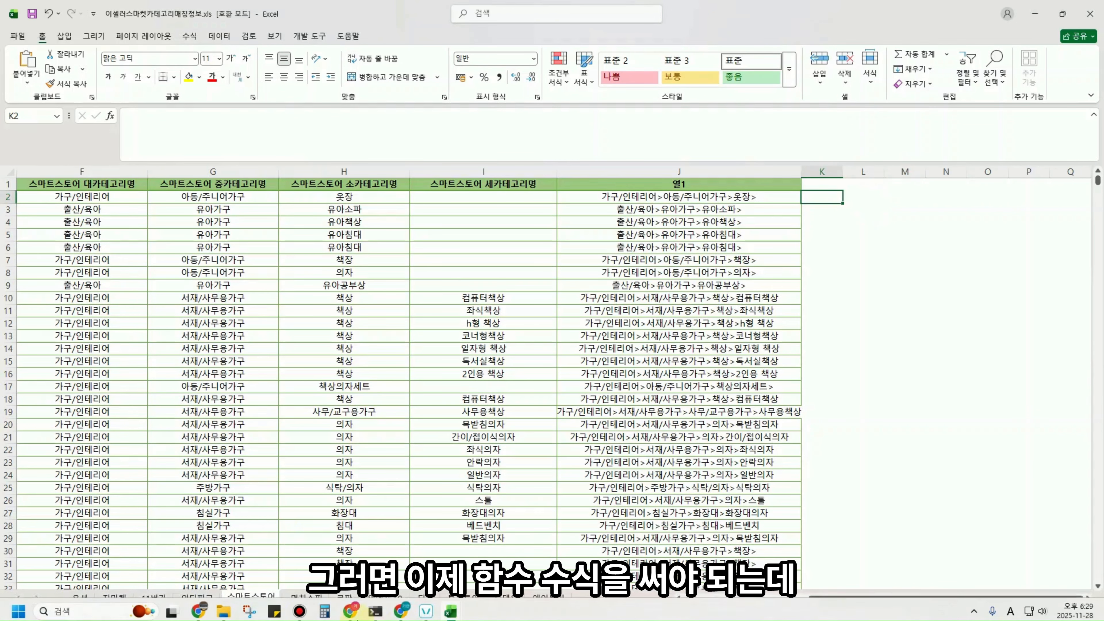
- Switch to the ChatGPT conversation in Chrome and read the first question about removing one or two trailing ">" signs from category paths
left_click(403, 614)
scroll(655, 342, "up", 1)
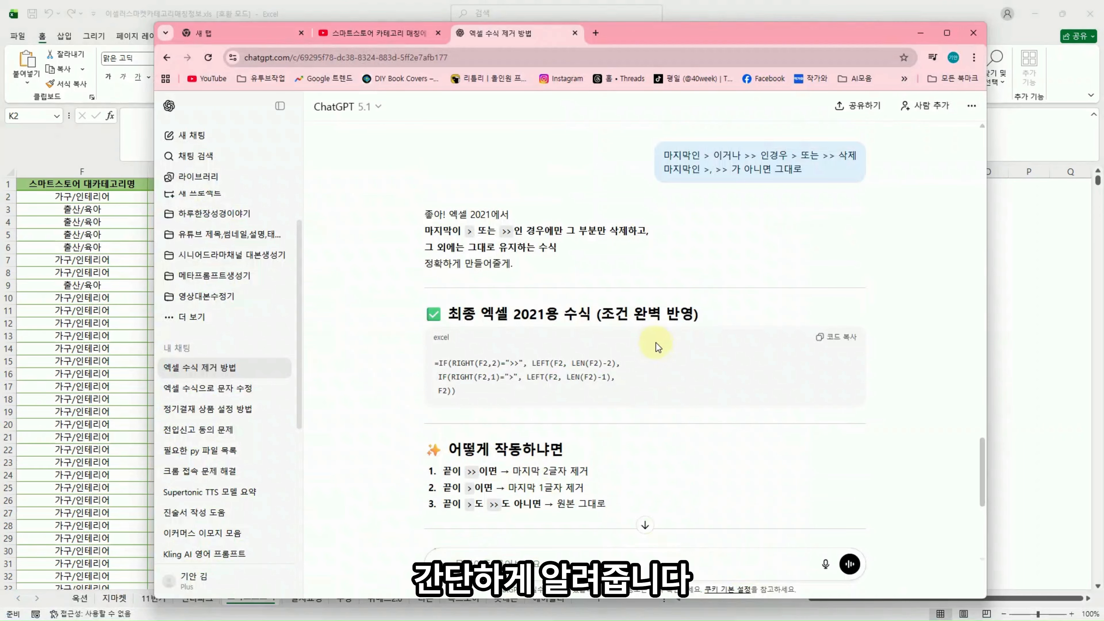
scroll(934, 442, "up", 5)
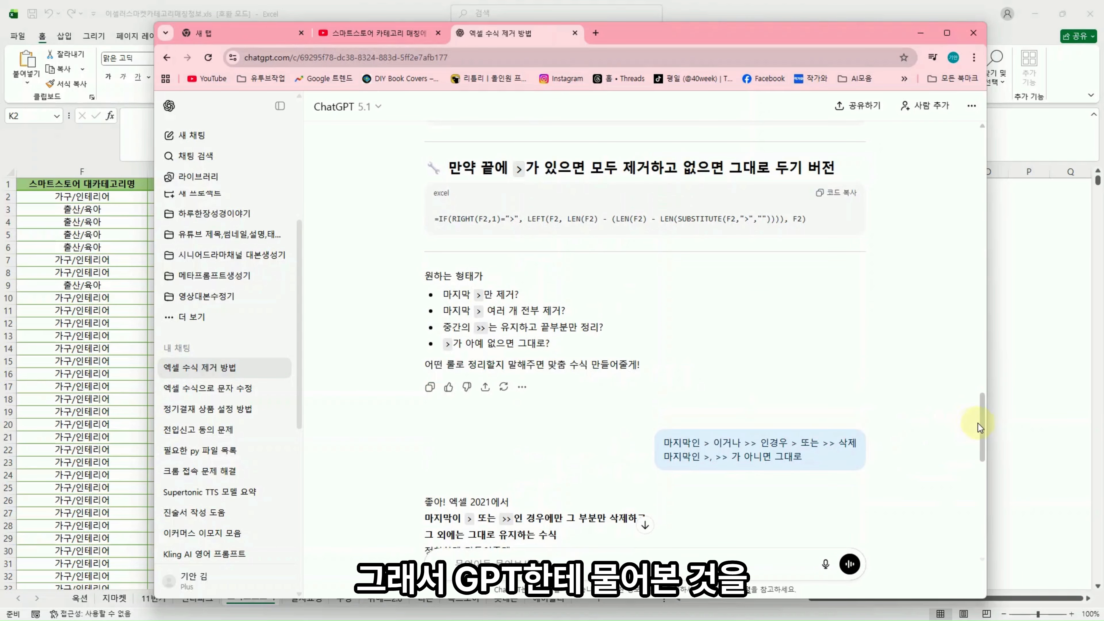
left_click_drag(980, 426, 991, 165)
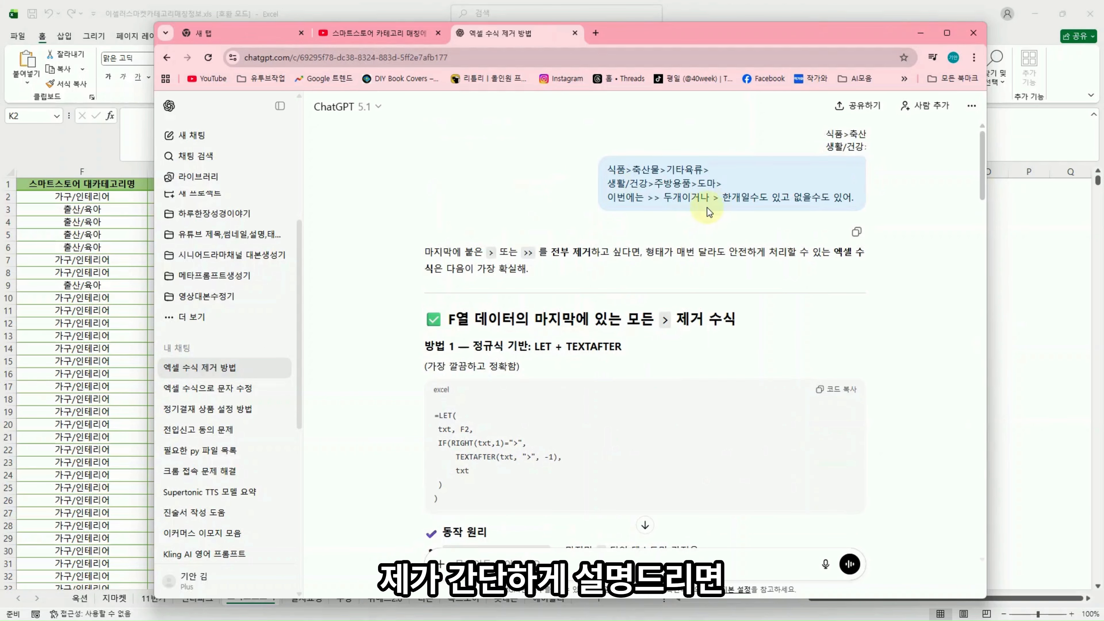
scroll(656, 199, "down", 1)
scroll(652, 155, "up", 1)
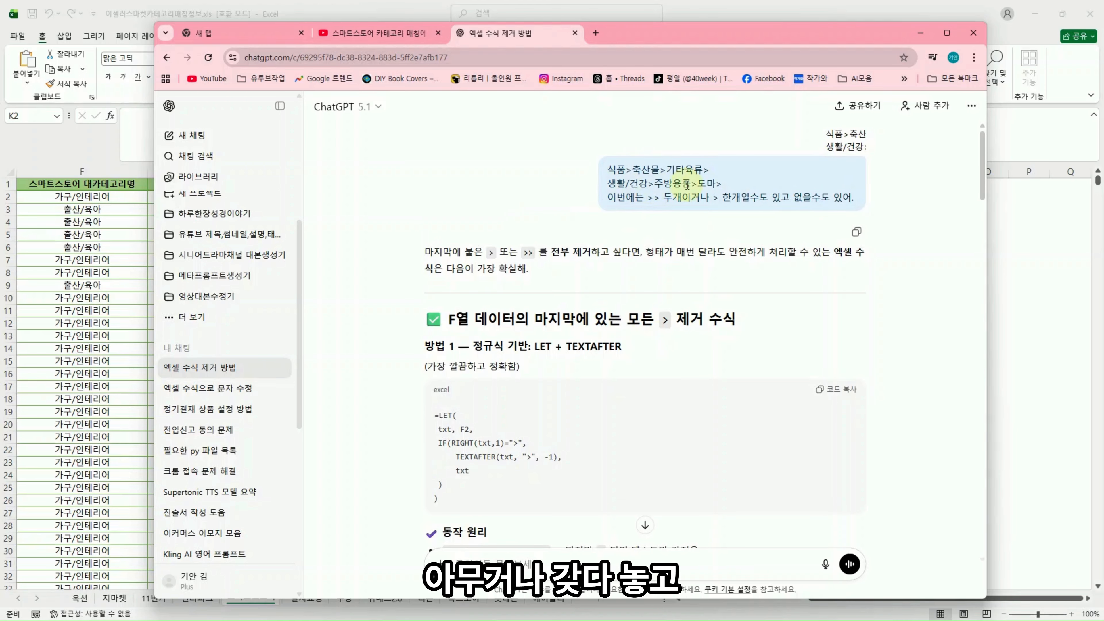
left_click(705, 169)
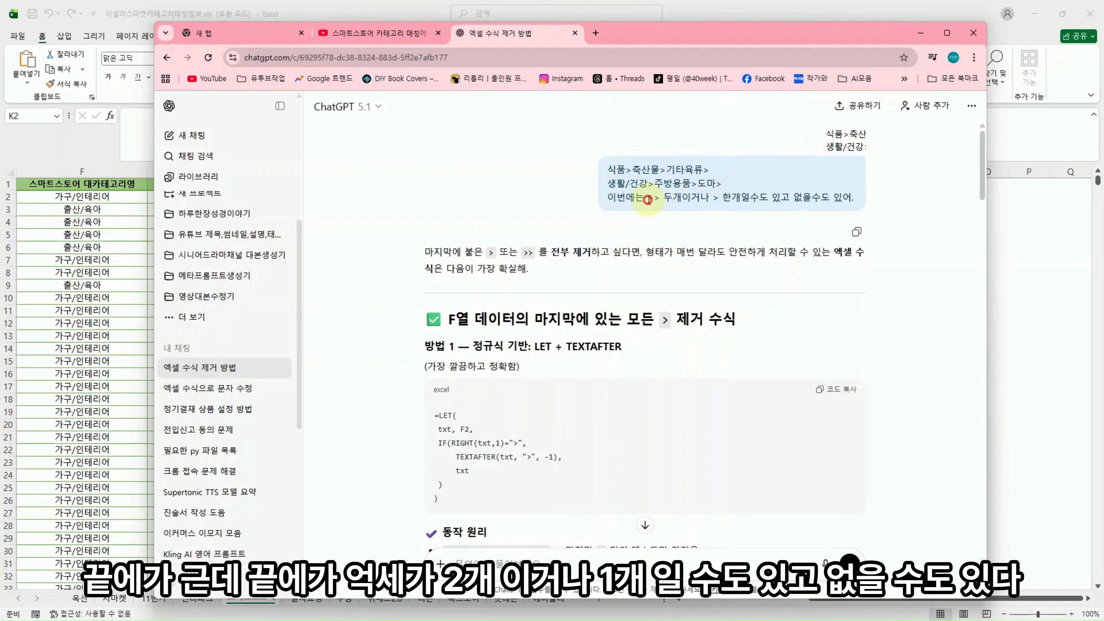
left_click_drag(648, 200, 731, 198)
left_click(819, 201)
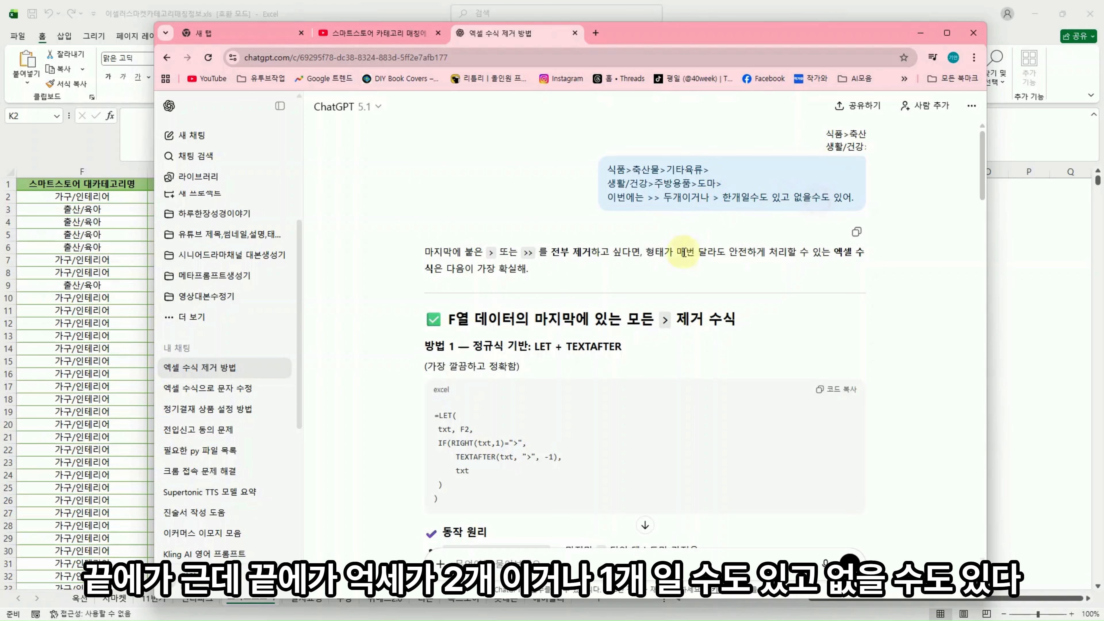
- Examine the two suggested formulas, the LET/TEXTAFTER method and the one-line IF method, including its REGEXREPLACE function
scroll(673, 273, "down", 4)
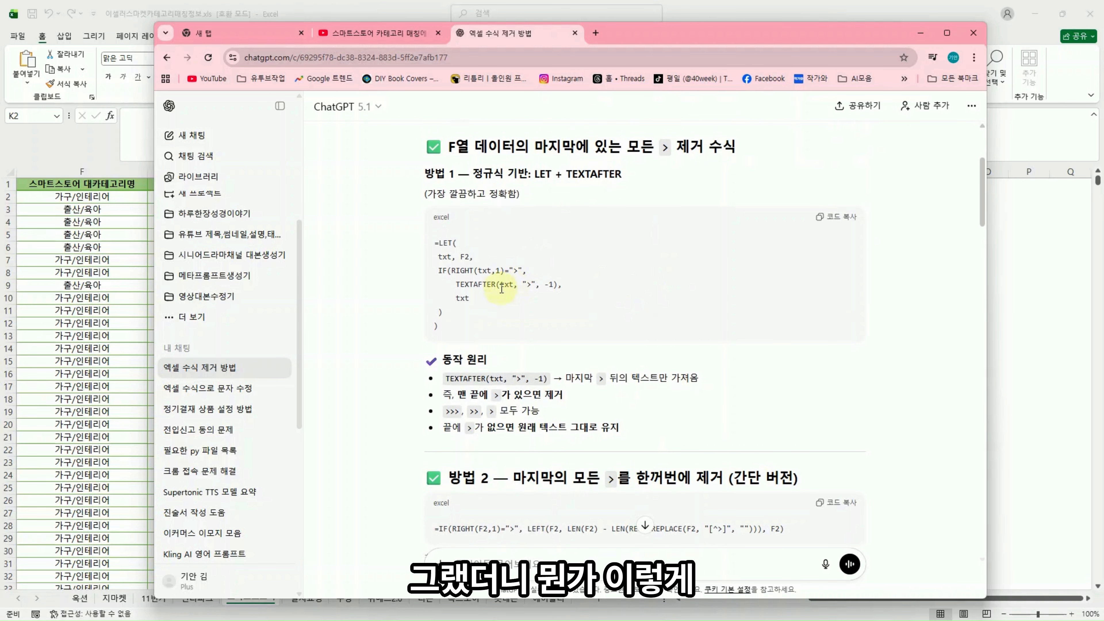
scroll(501, 289, "down", 2)
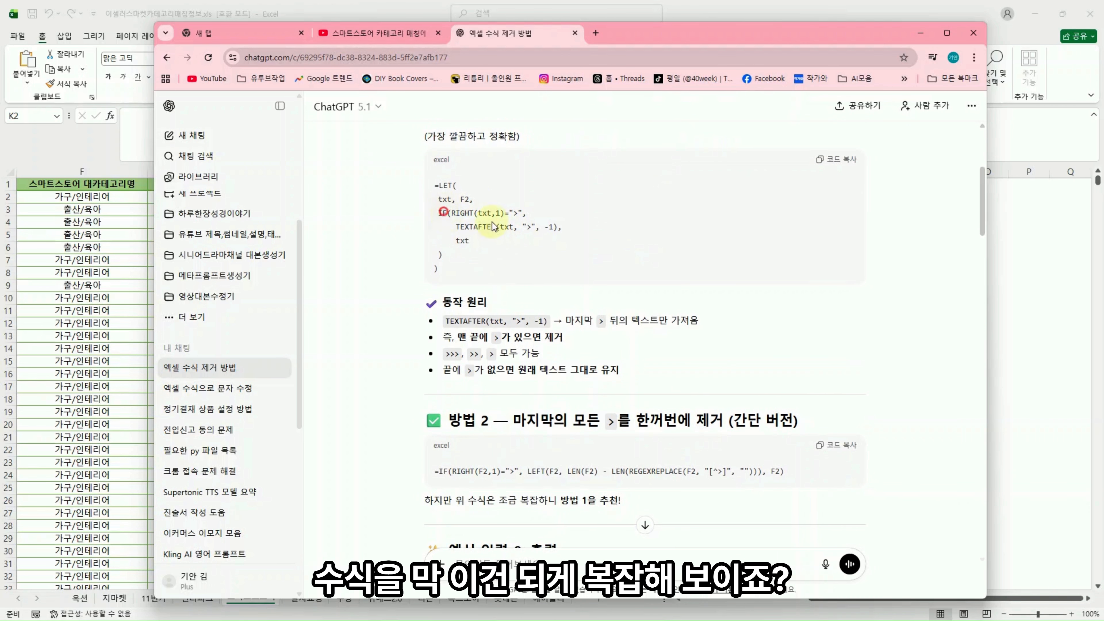
left_click_drag(444, 212, 513, 226)
scroll(467, 166, "down", 1)
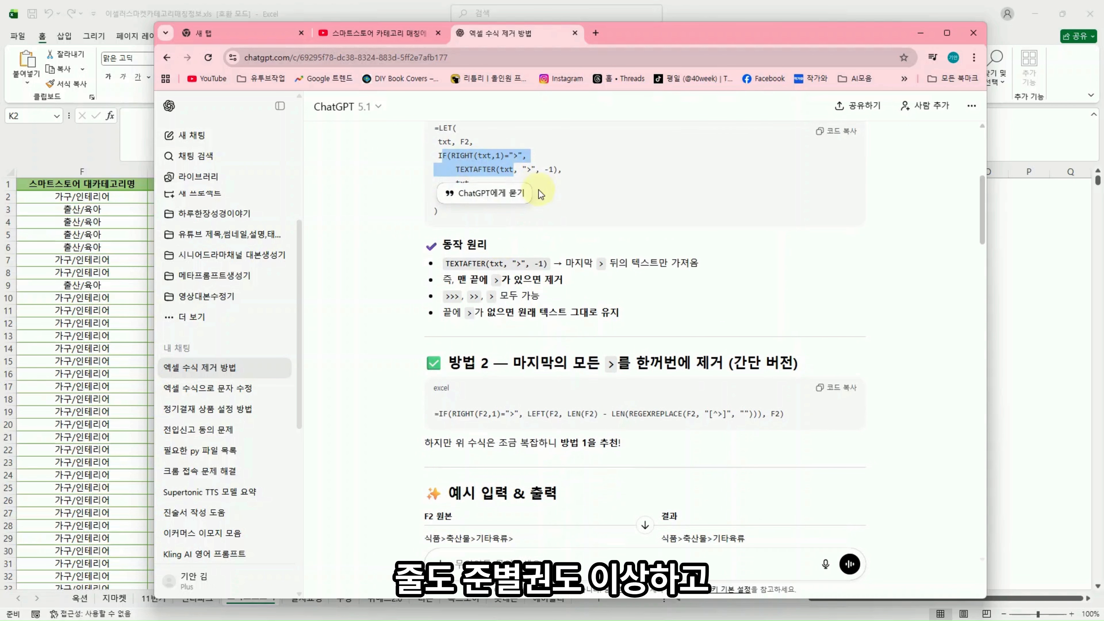
scroll(574, 207, "down", 2)
left_click(533, 301)
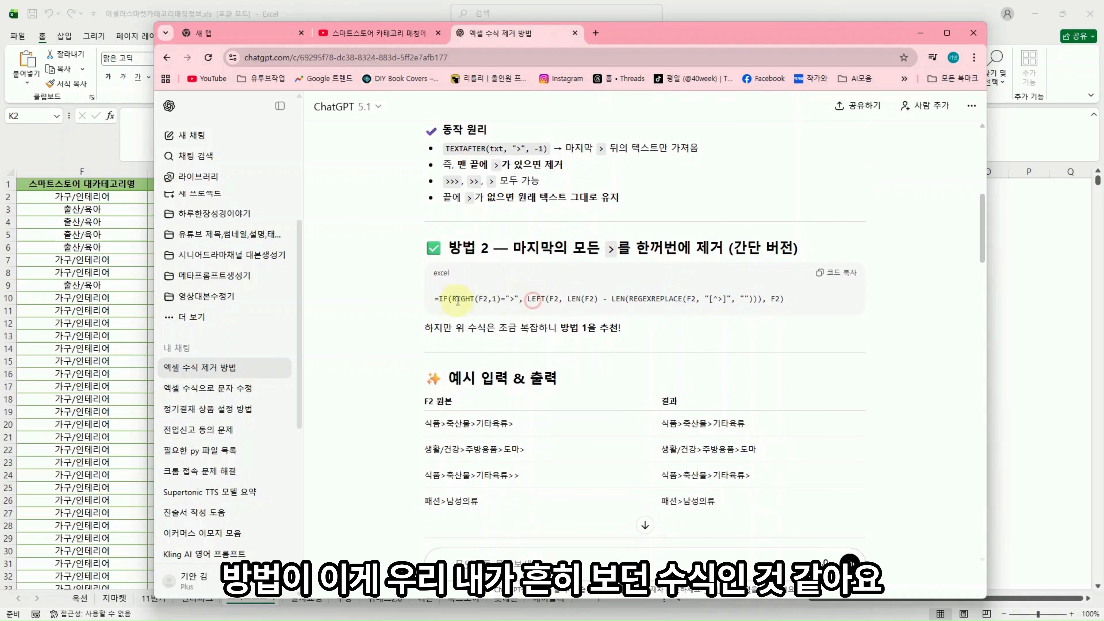
left_click_drag(500, 297, 784, 299)
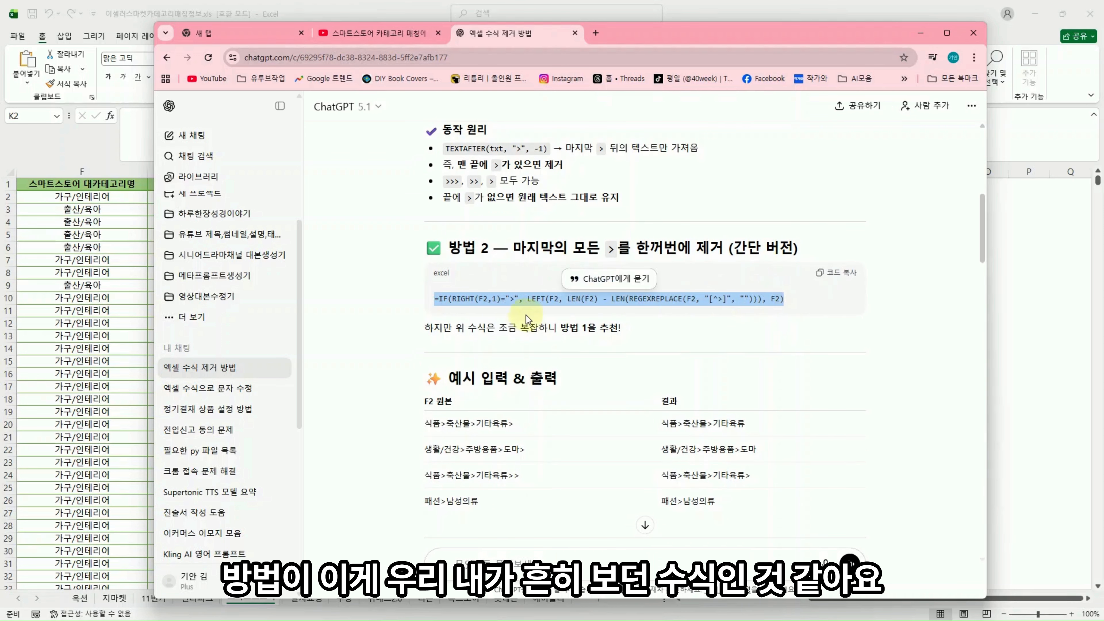
left_click(442, 301)
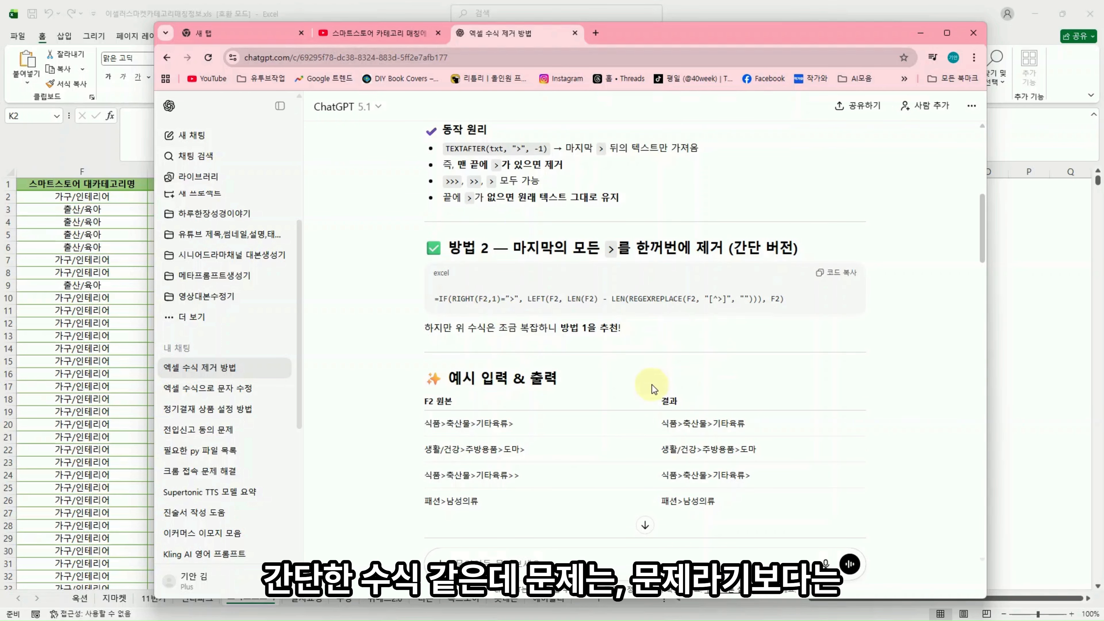
scroll(644, 368, "down", 1)
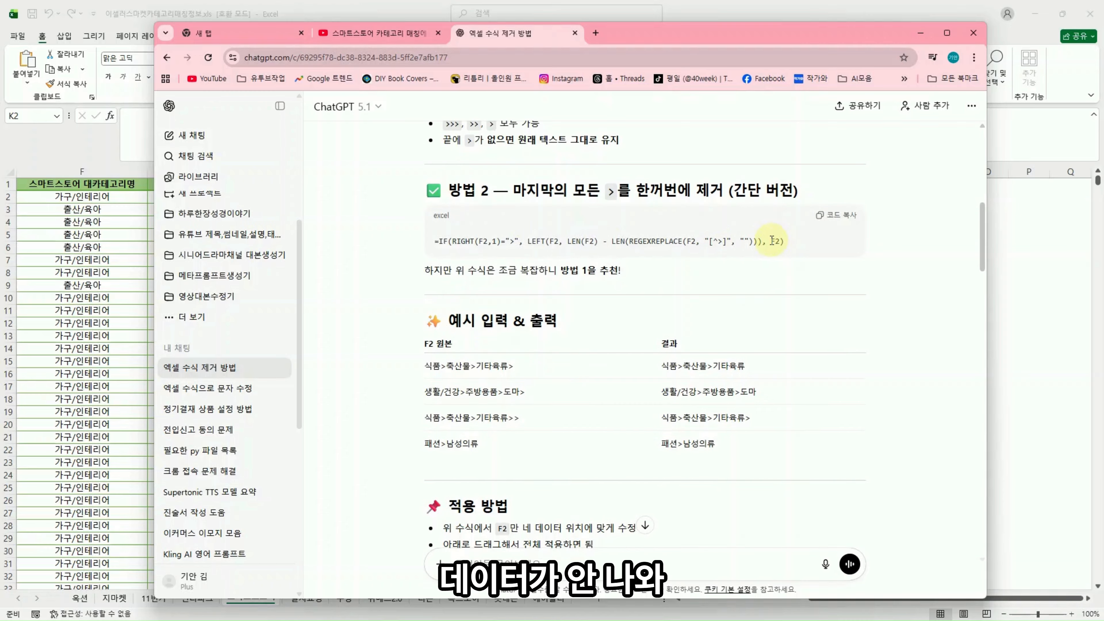
scroll(573, 383, "down", 3)
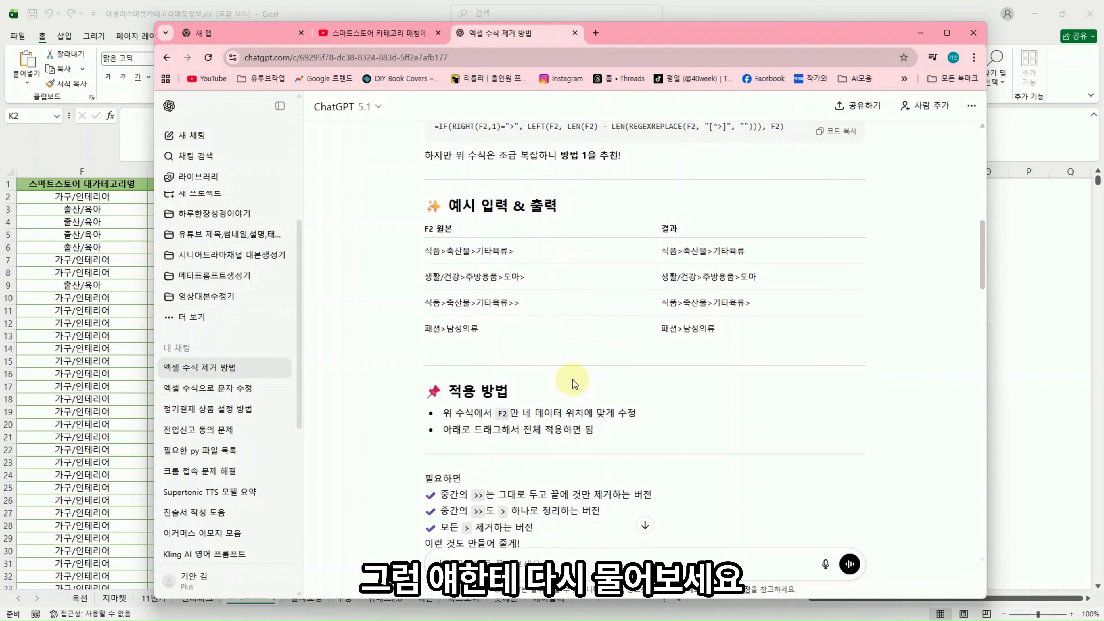
scroll(574, 380, "up", 3)
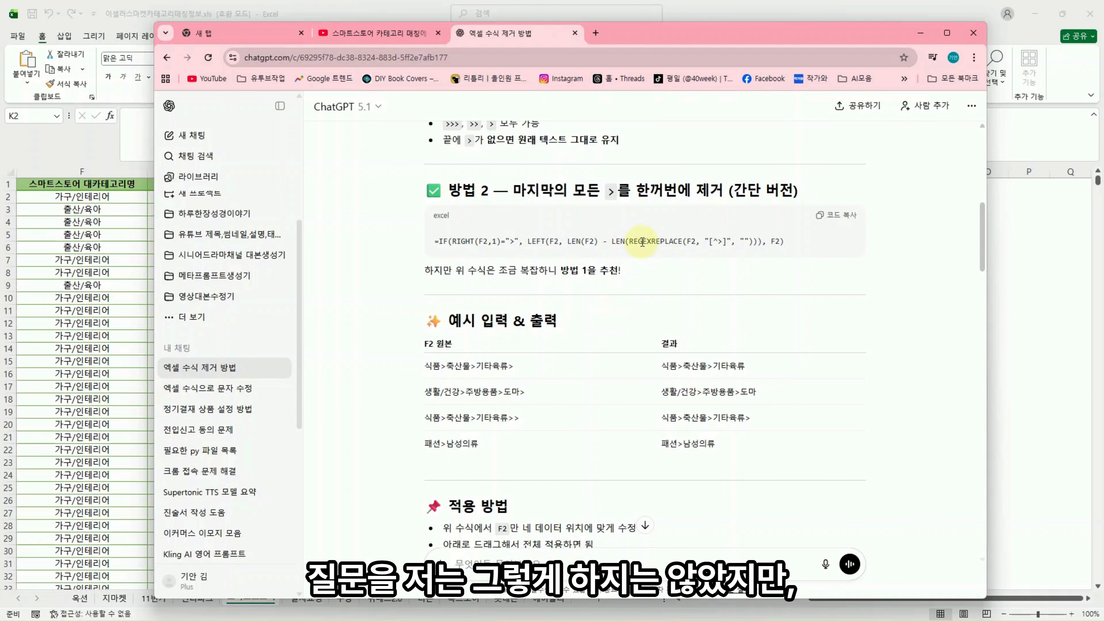
left_click_drag(634, 242, 684, 240)
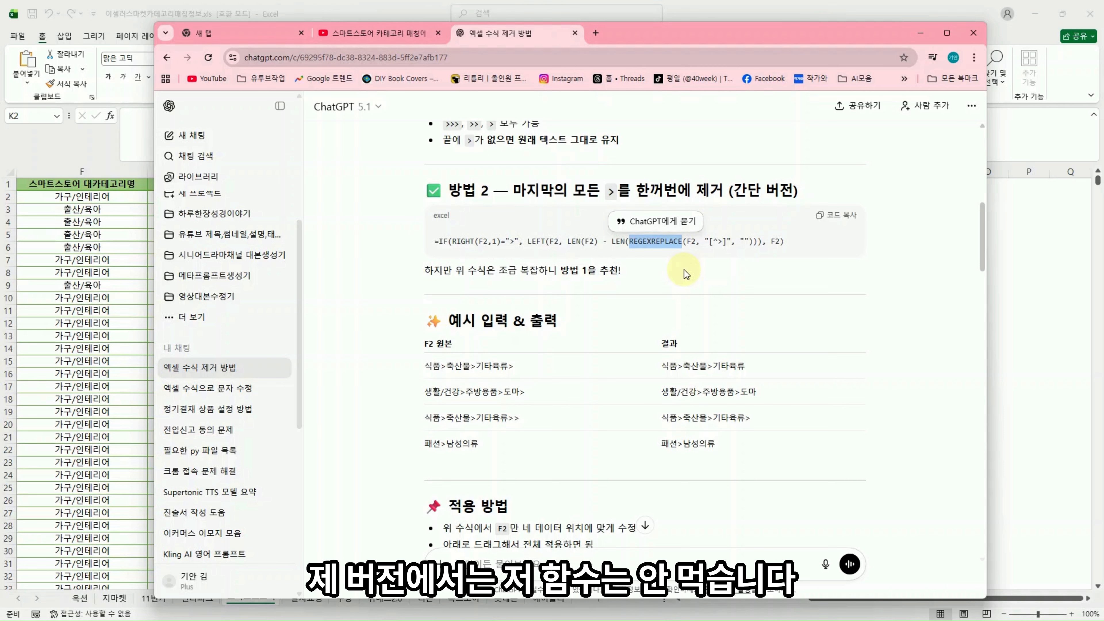
- Read the follow-up that names Excel 2021 as the version, the RIGHT/LEFT/SUBSTITUTE formulas offered, and the restated deletion rule
scroll(660, 350, "down", 7)
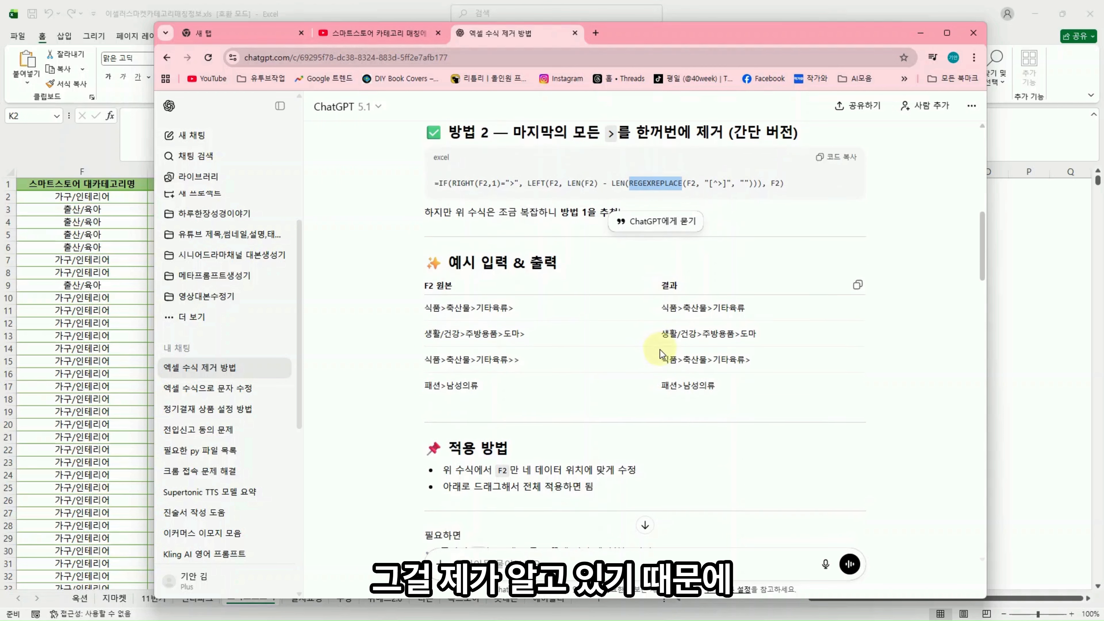
scroll(632, 360, "down", 5)
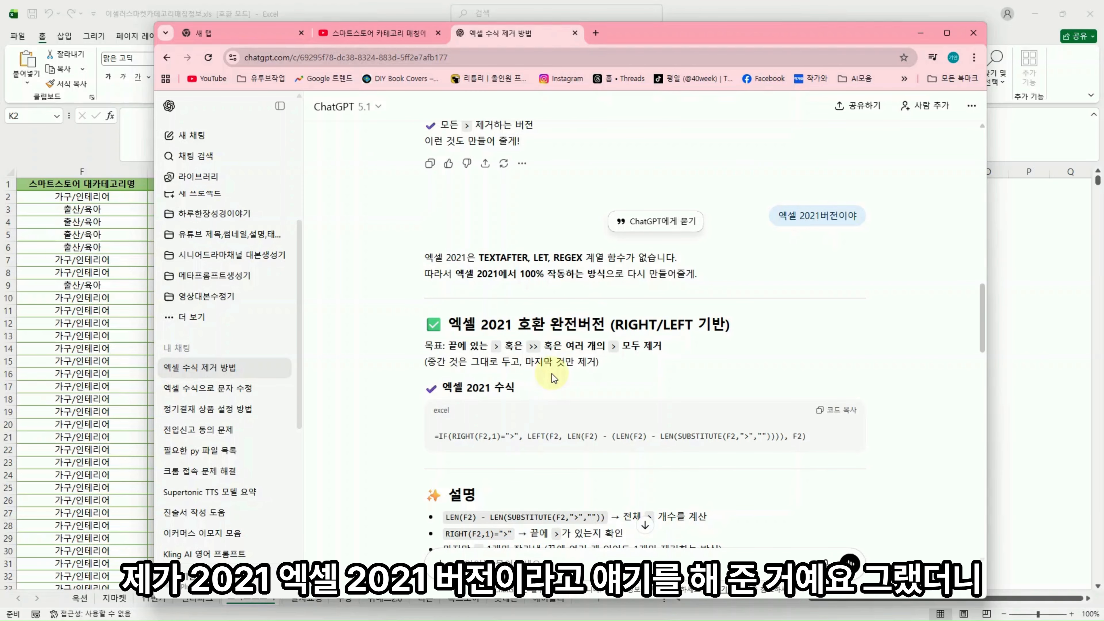
scroll(609, 326, "down", 3)
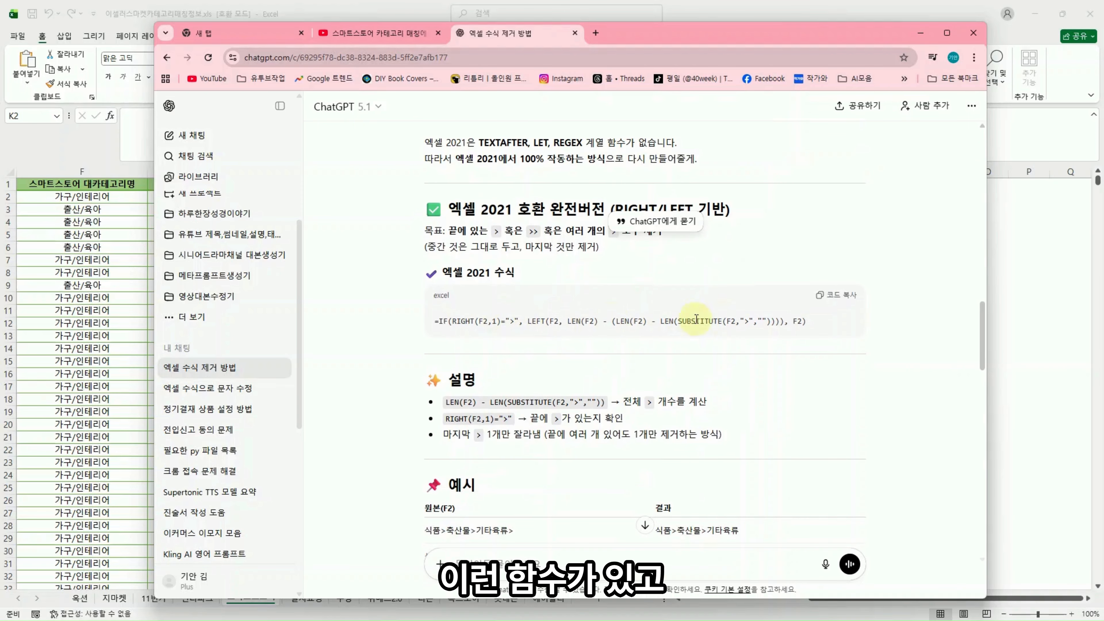
scroll(655, 365, "down", 6)
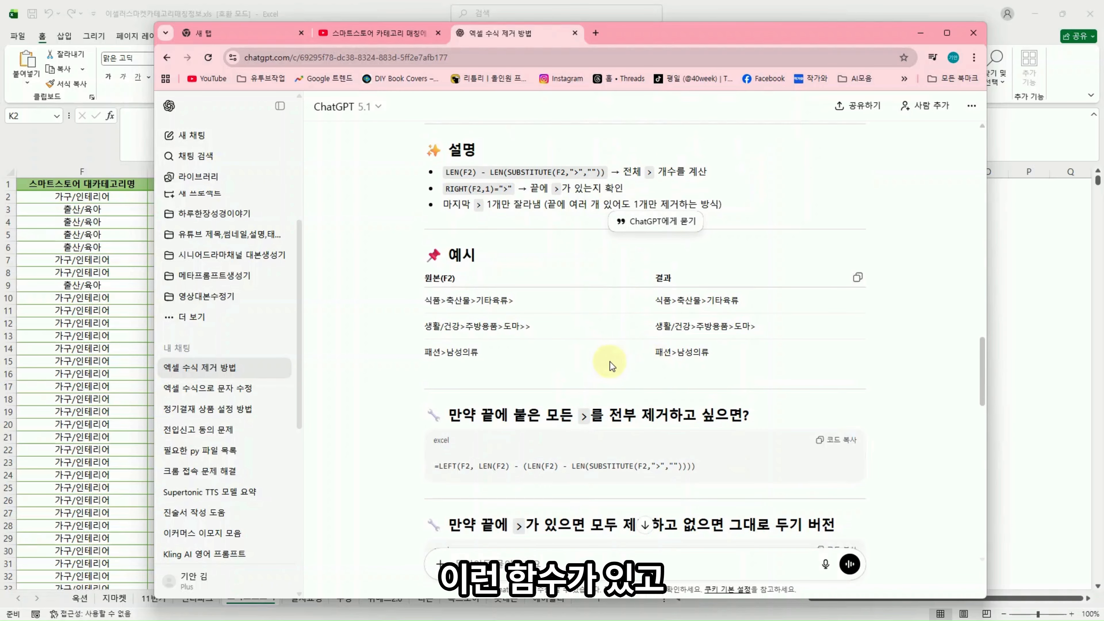
scroll(587, 347, "down", 3)
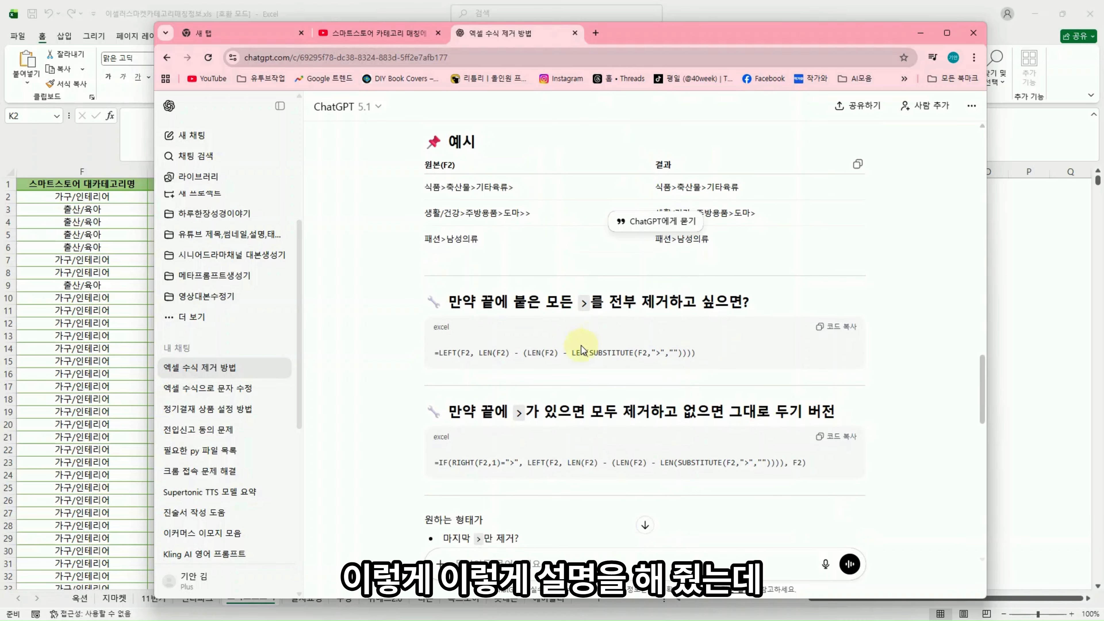
scroll(618, 340, "down", 2)
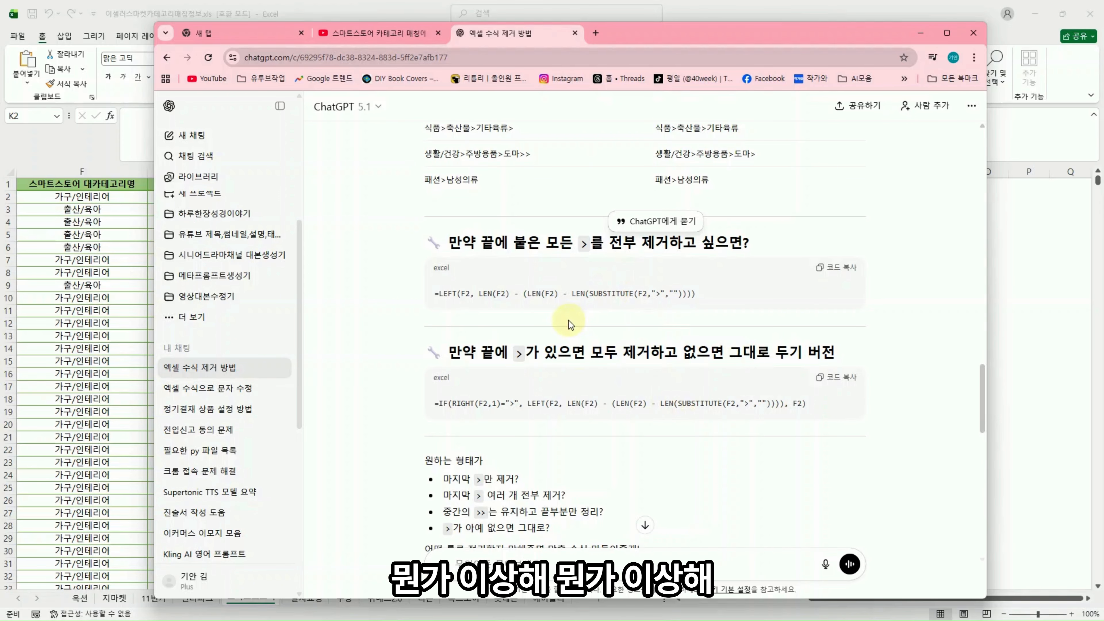
scroll(565, 379, "down", 3)
scroll(525, 374, "down", 5)
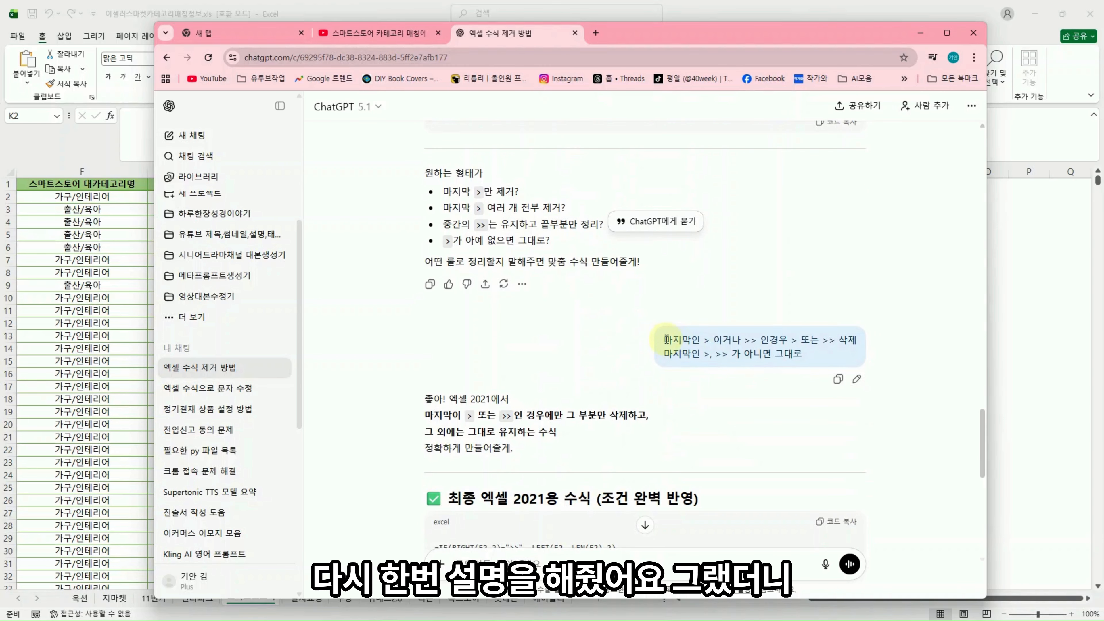
- Copy the final Excel 2021 formula that removes a trailing ">>" or ">" with nested IF, RIGHT and LEFT functions
scroll(641, 364, "down", 5)
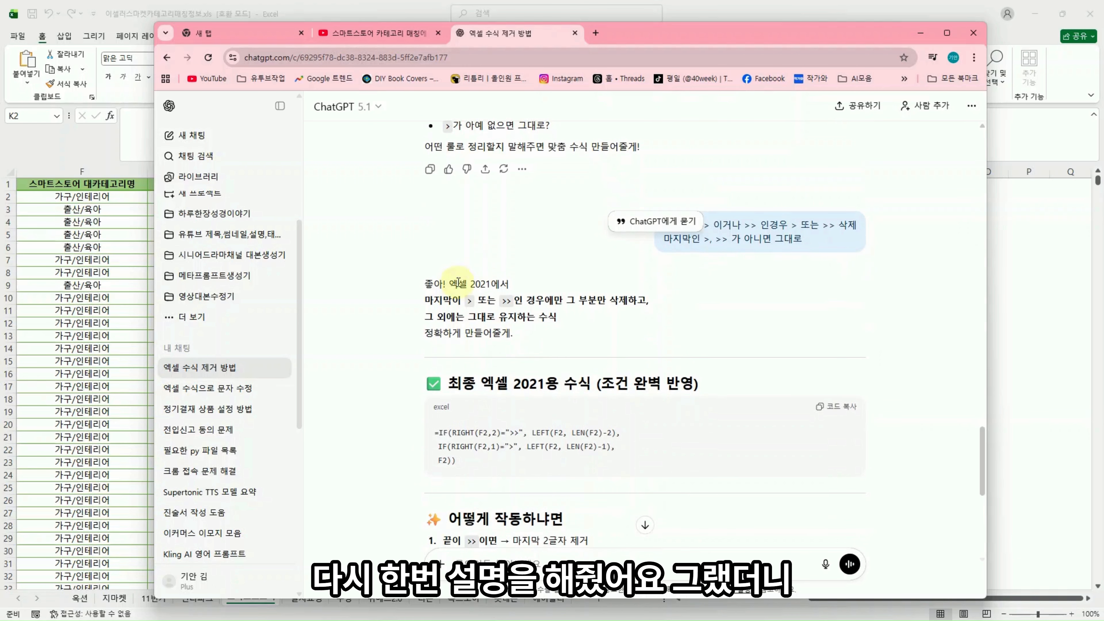
scroll(520, 356, "down", 1)
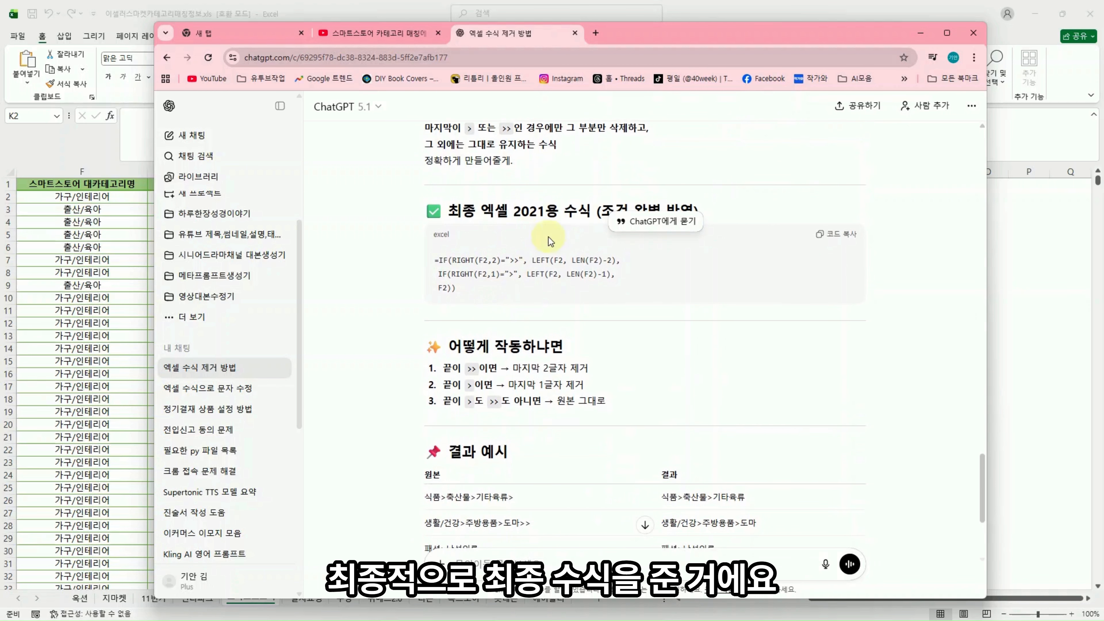
scroll(543, 282, "up", 1)
left_click(835, 292)
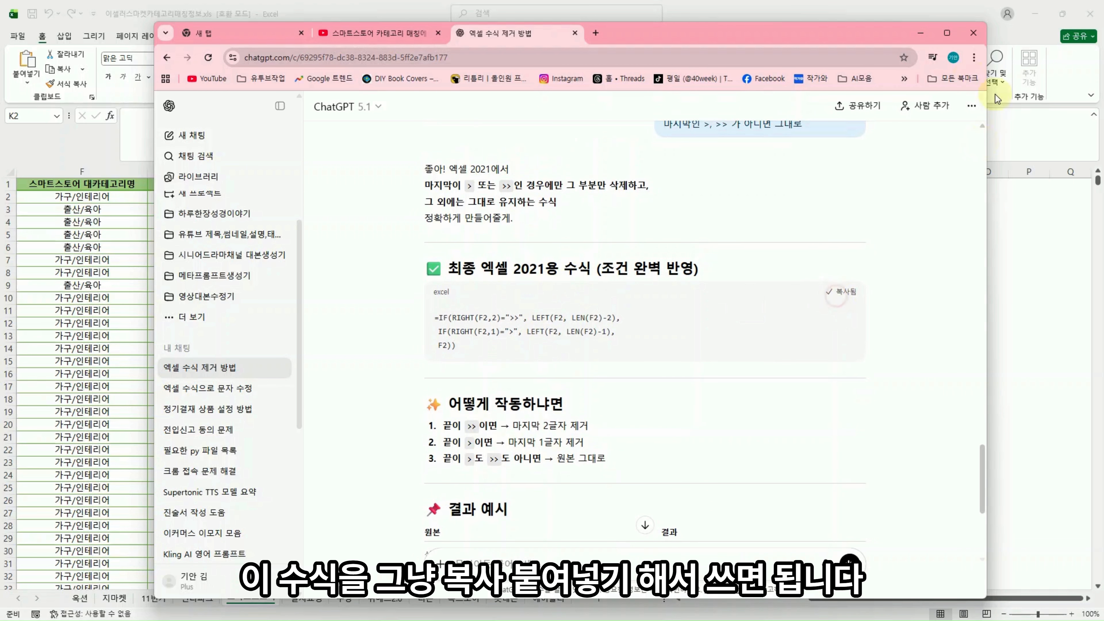
- Return to the mapping workbook, paste the copied formula into cell K2, and check the contents of K2, K3 and K4
left_click(921, 33)
left_click(819, 247)
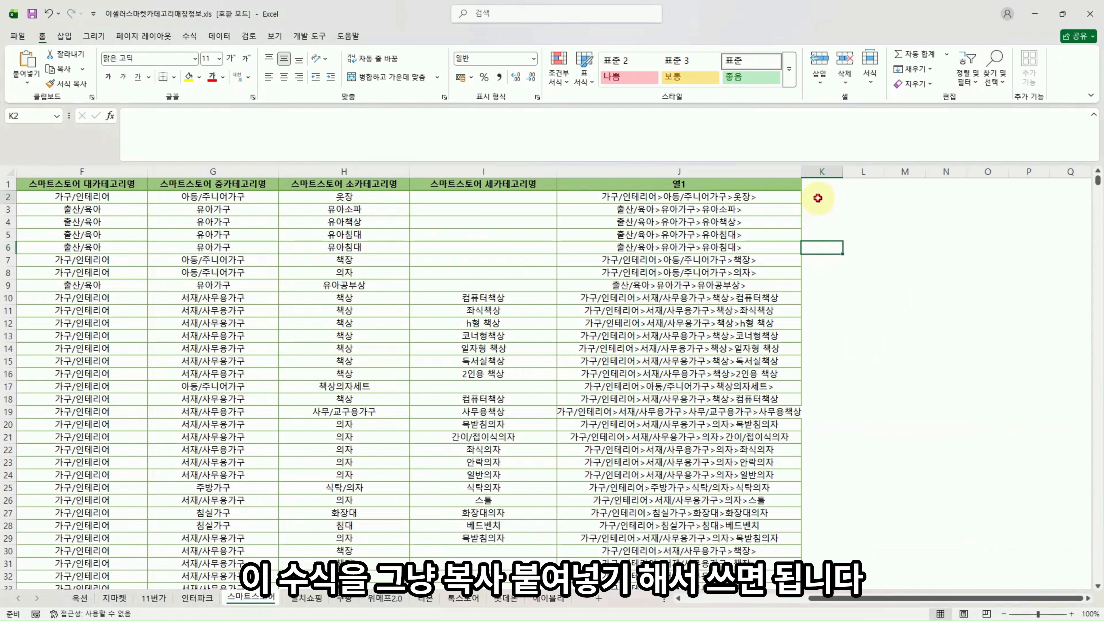
left_click(812, 197)
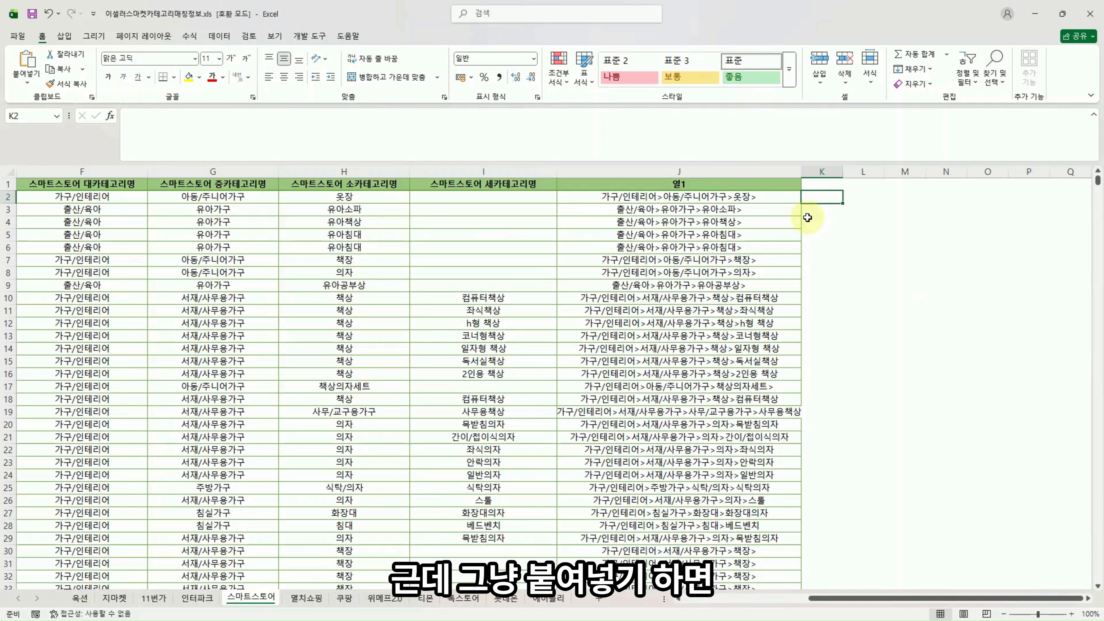
key("ctrl+v")
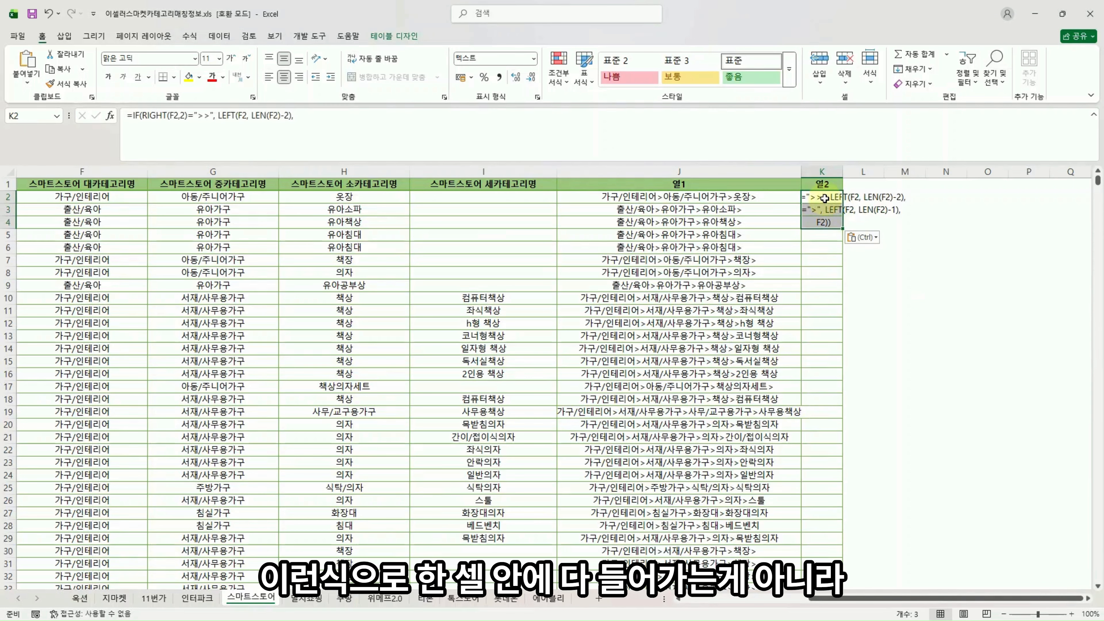
left_click(824, 199)
left_click(826, 213)
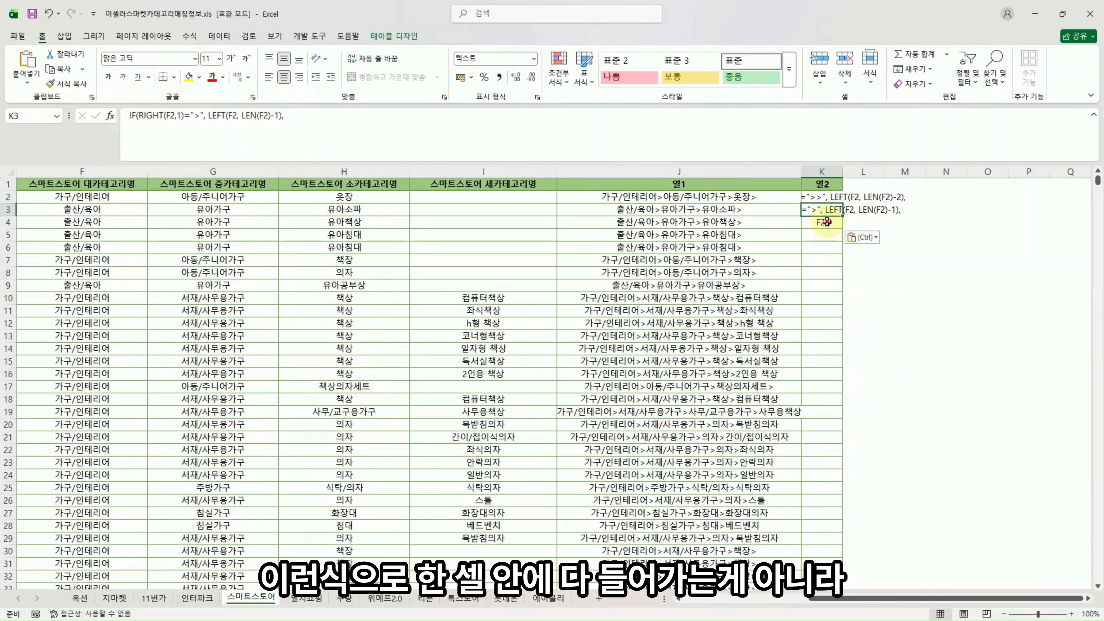
left_click(827, 221)
left_click(820, 210)
left_click(820, 198)
left_click(821, 210)
left_click(819, 224)
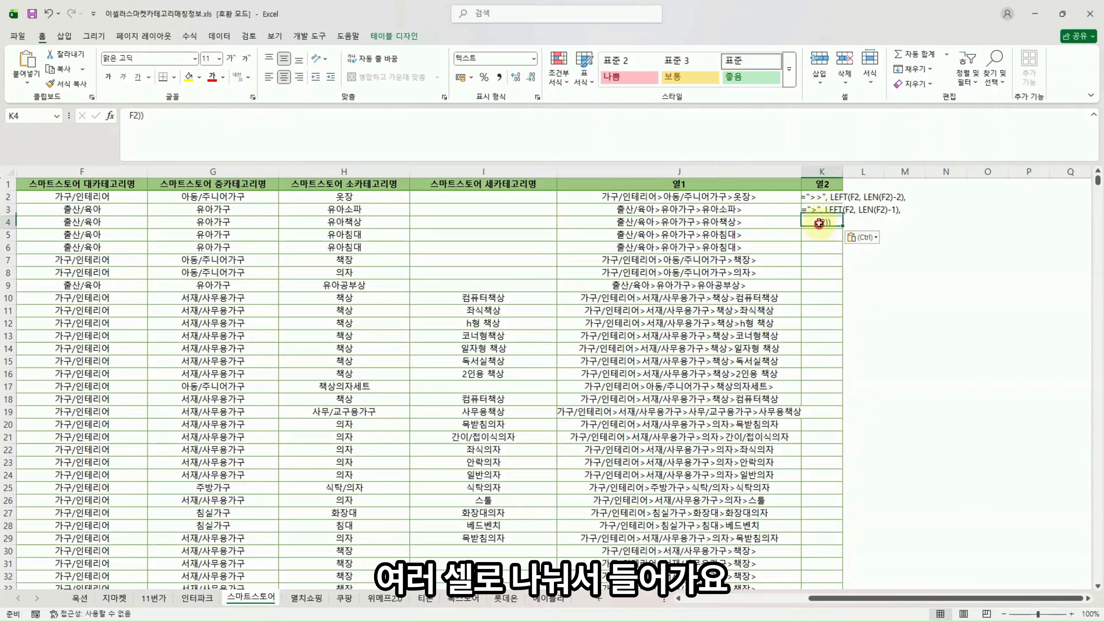
- Replace K2's partial contents with the complete copied formula and remove its line breaks so it sits on one line
left_click(820, 199)
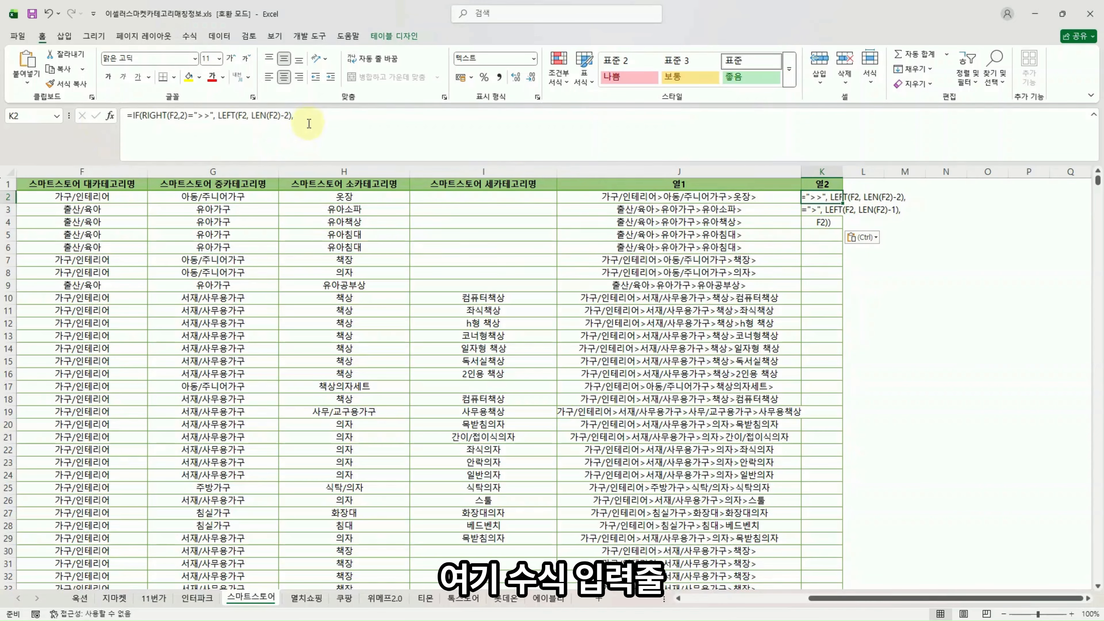
left_click(296, 118)
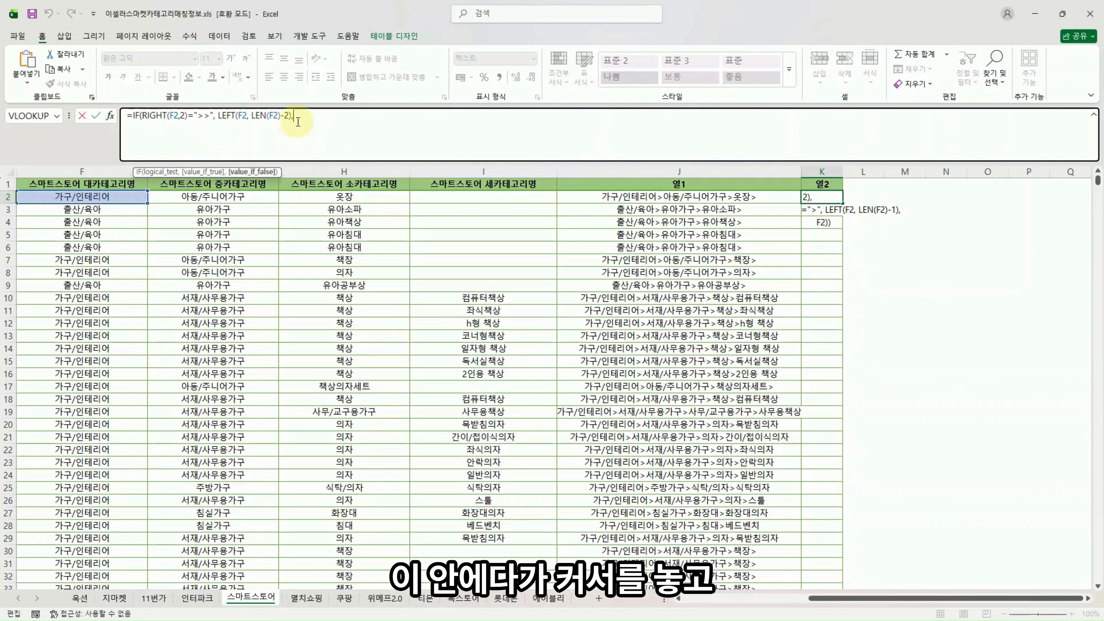
key("shift+Home")
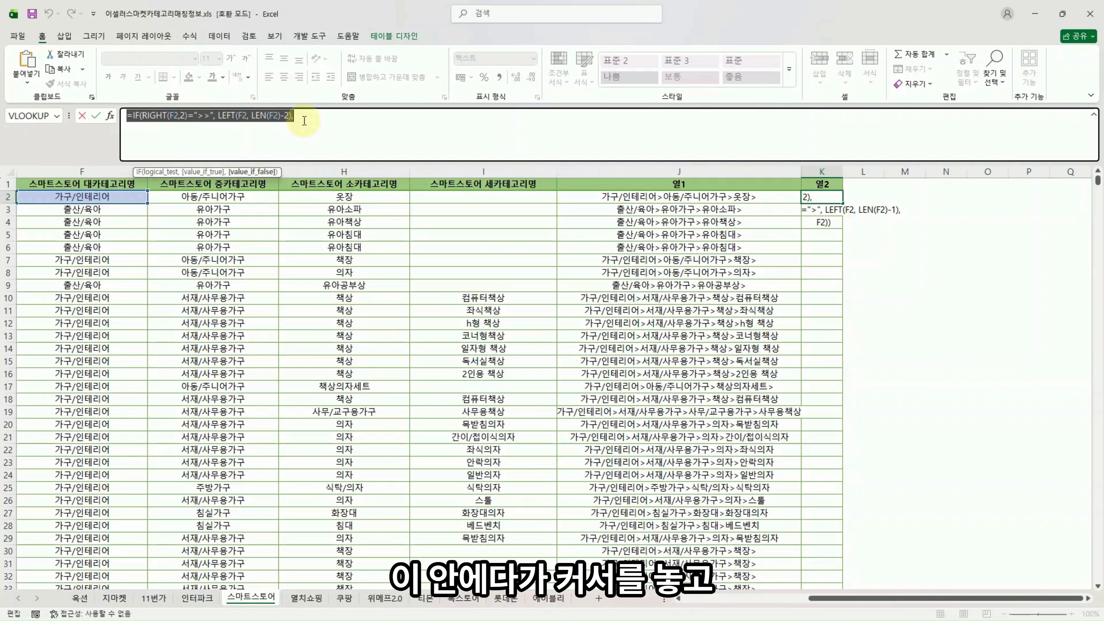
key("ctrl+v")
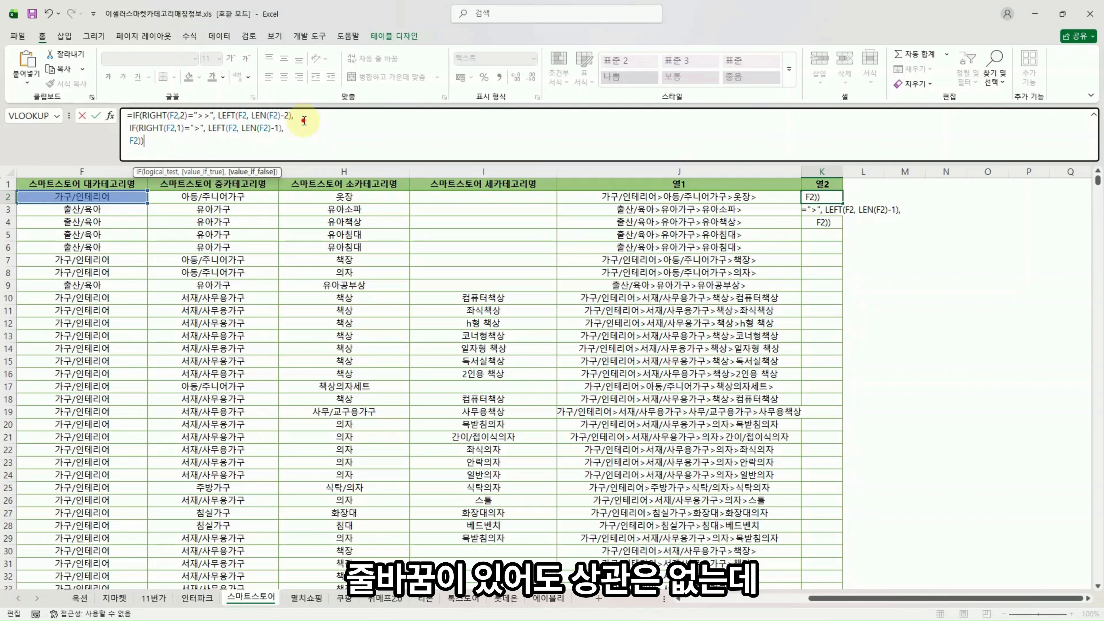
left_click(307, 121)
key("Delete")
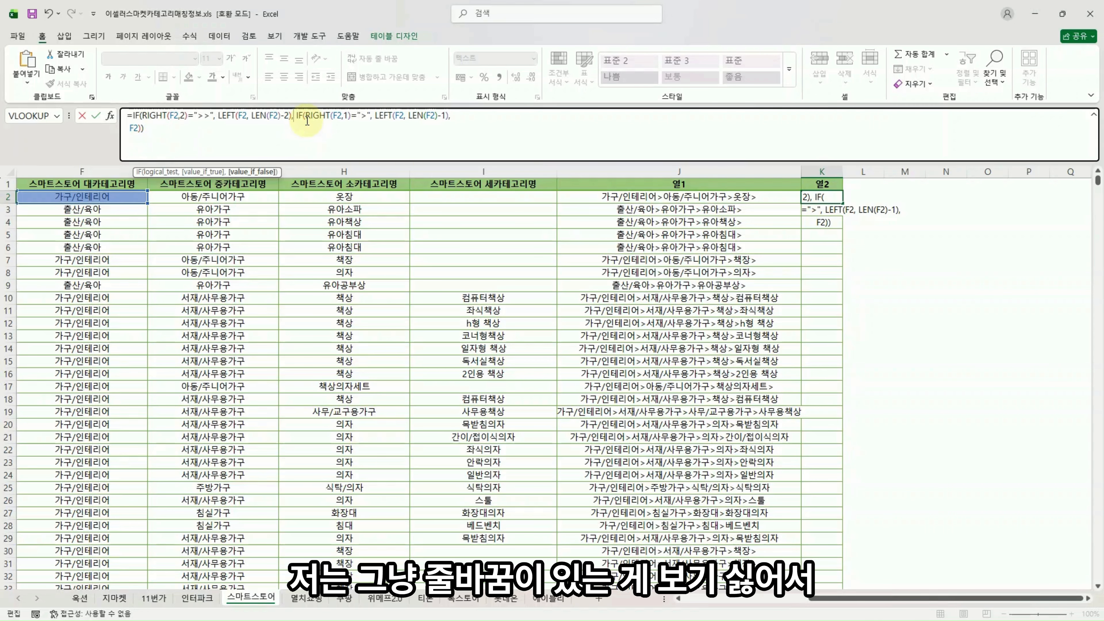
key("End")
key("Delete")
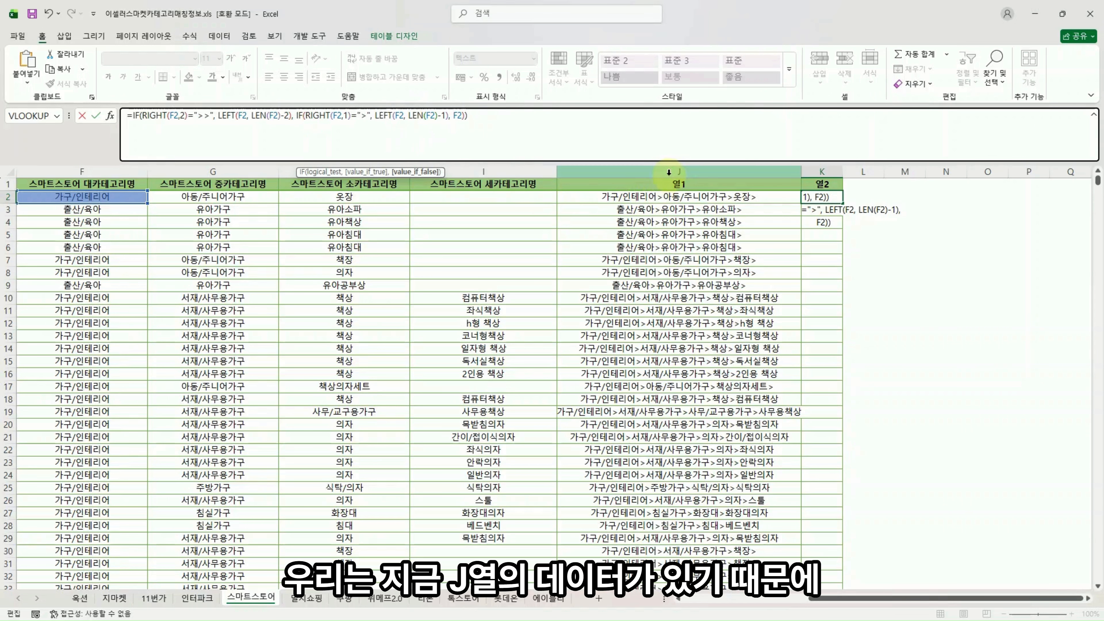
- In K2's formula, change the F2 references in the first RIGHT, LEFT and LEN functions to J2
left_click(175, 115)
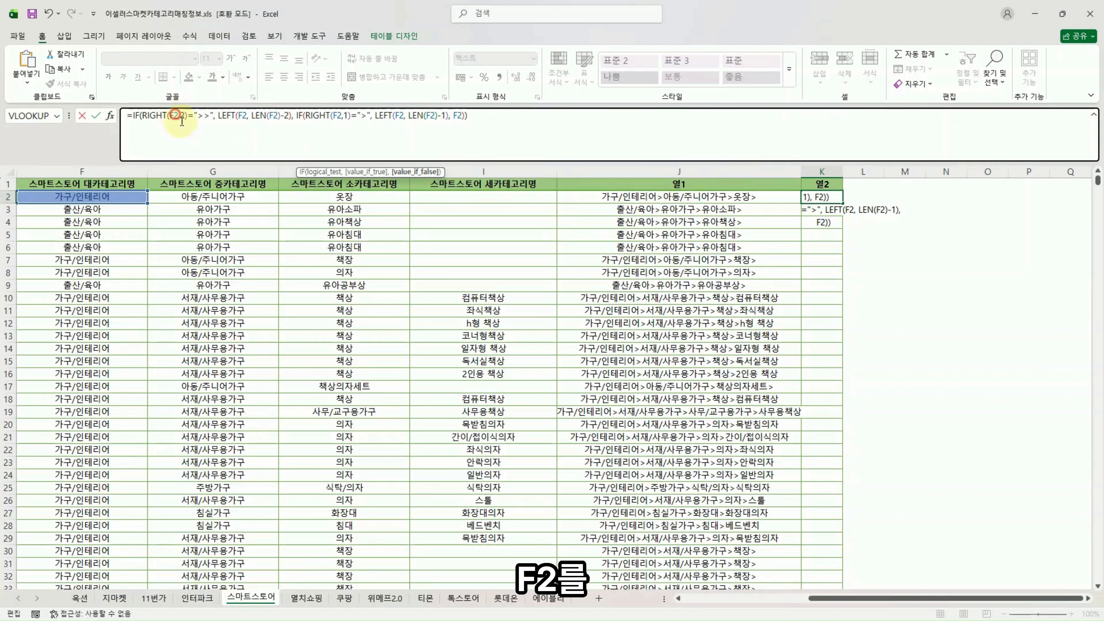
key("BackSpace")
type("j")
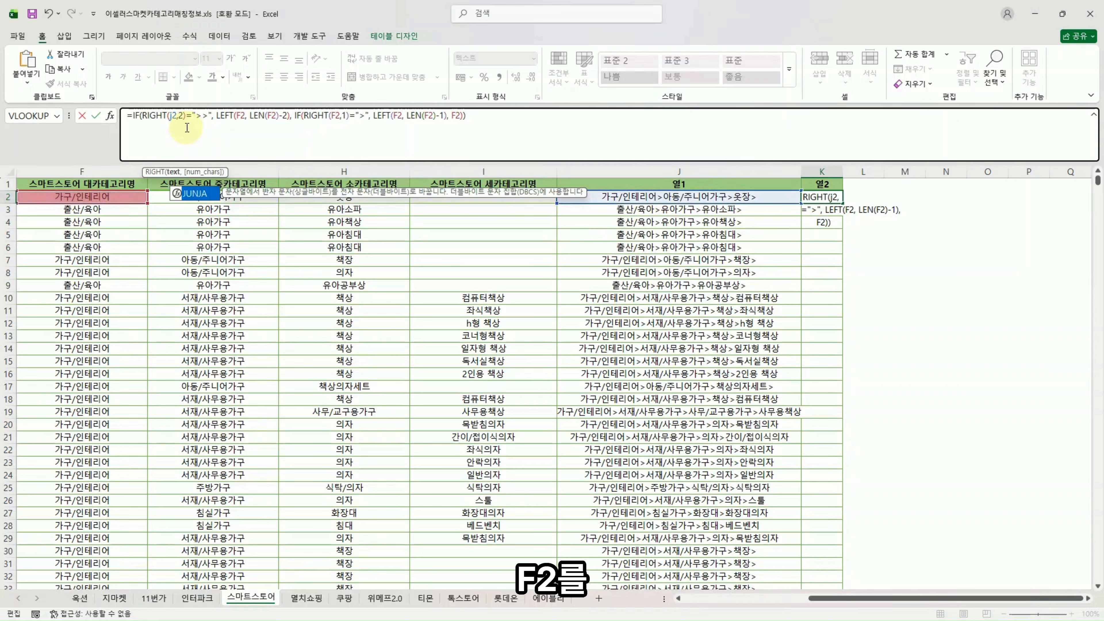
left_click(239, 116)
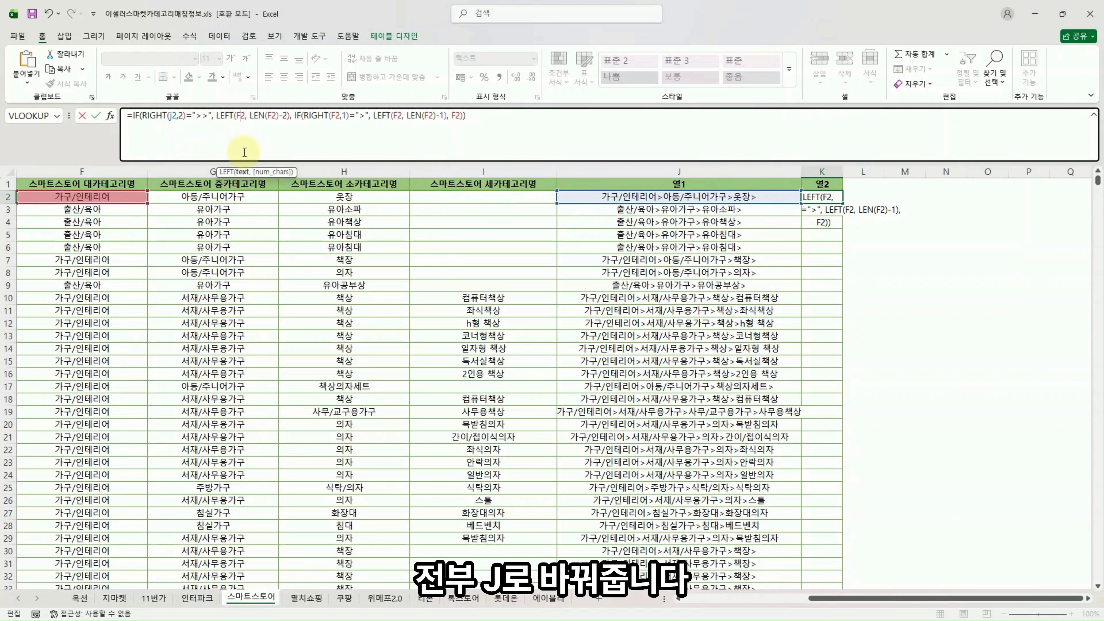
key("BackSpace")
type("j")
left_click(265, 116)
key("BackSpace")
type("j")
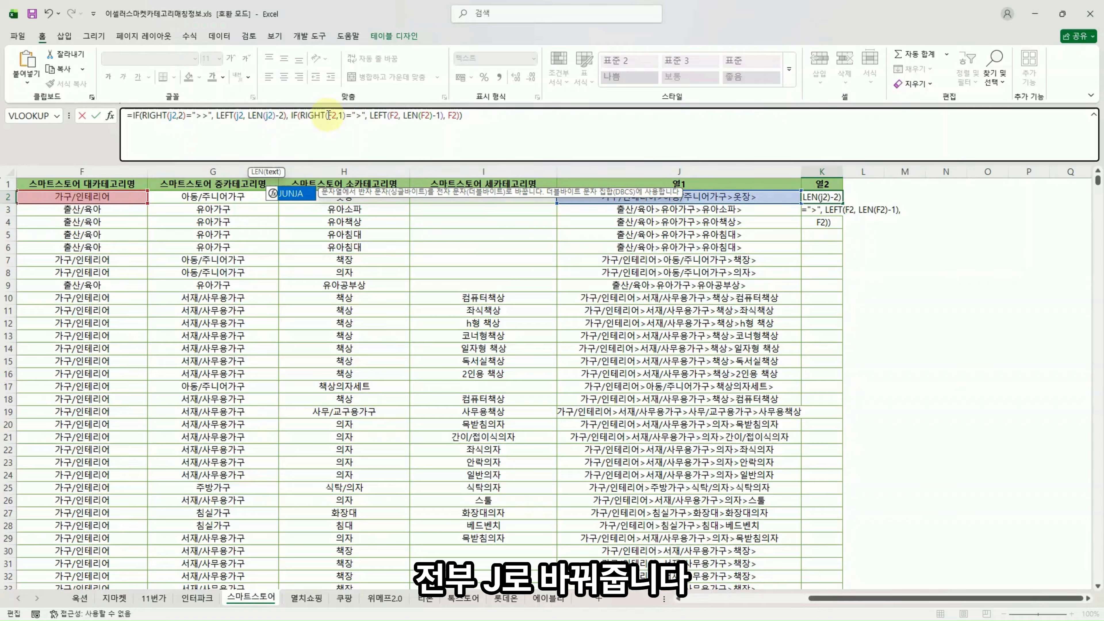
- Change the remaining F2 references in K2's nested IF, including the final fallback value, to J2 and commit the formula
left_click(330, 115)
key("BackSpace")
type("j")
left_click(398, 116)
key("BackSpace")
type("j")
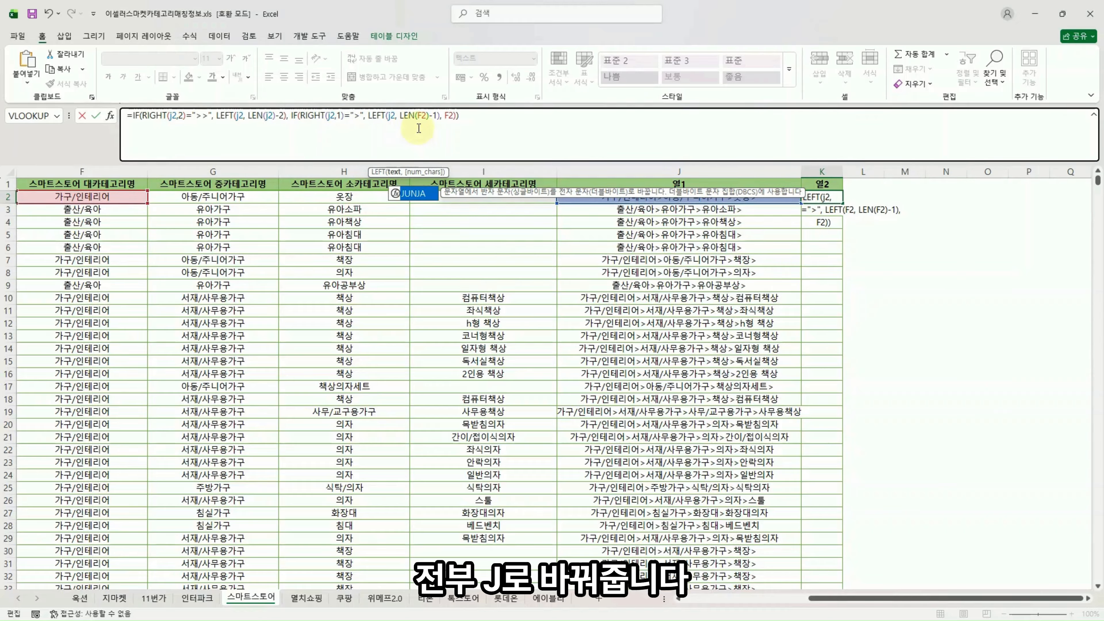
left_click(427, 116)
key("BackSpace")
type("j")
left_click(450, 116)
key("BackSpace")
type("j")
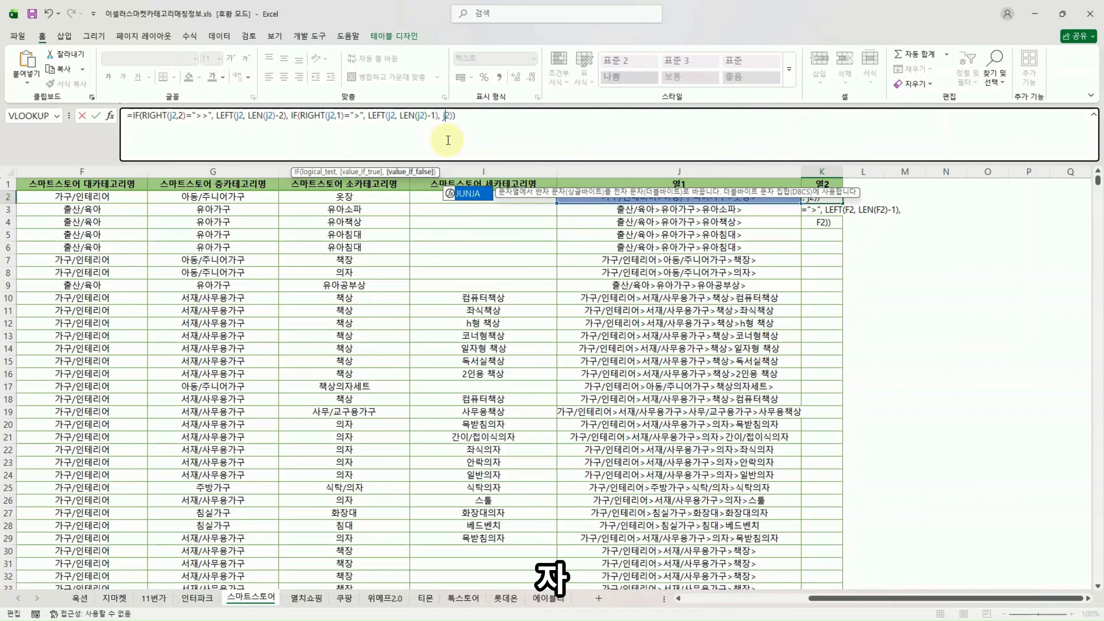
key("Return")
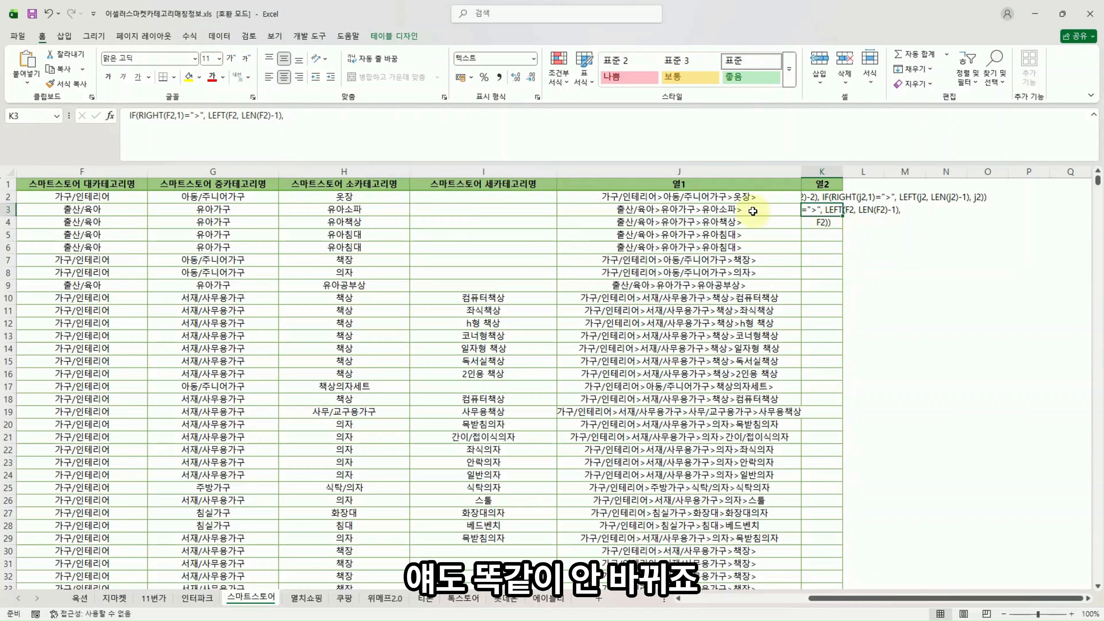
- Set column K's cell format to General (일반) and re-enter the formula in K2 so it calculates
left_click(712, 199)
left_click(827, 198)
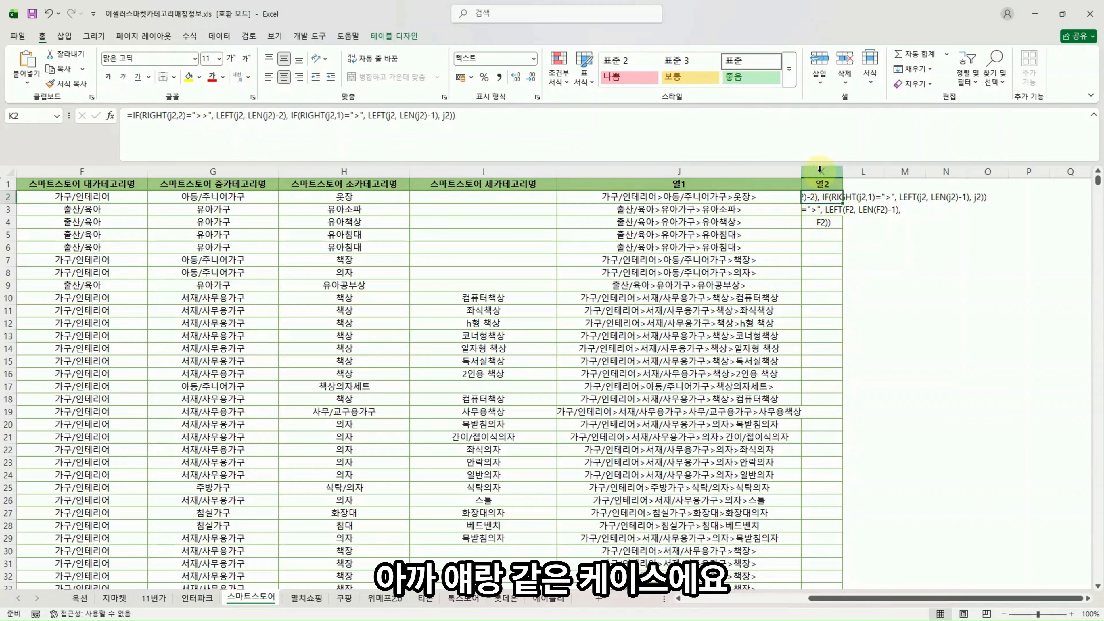
right_click(820, 169)
left_click(870, 338)
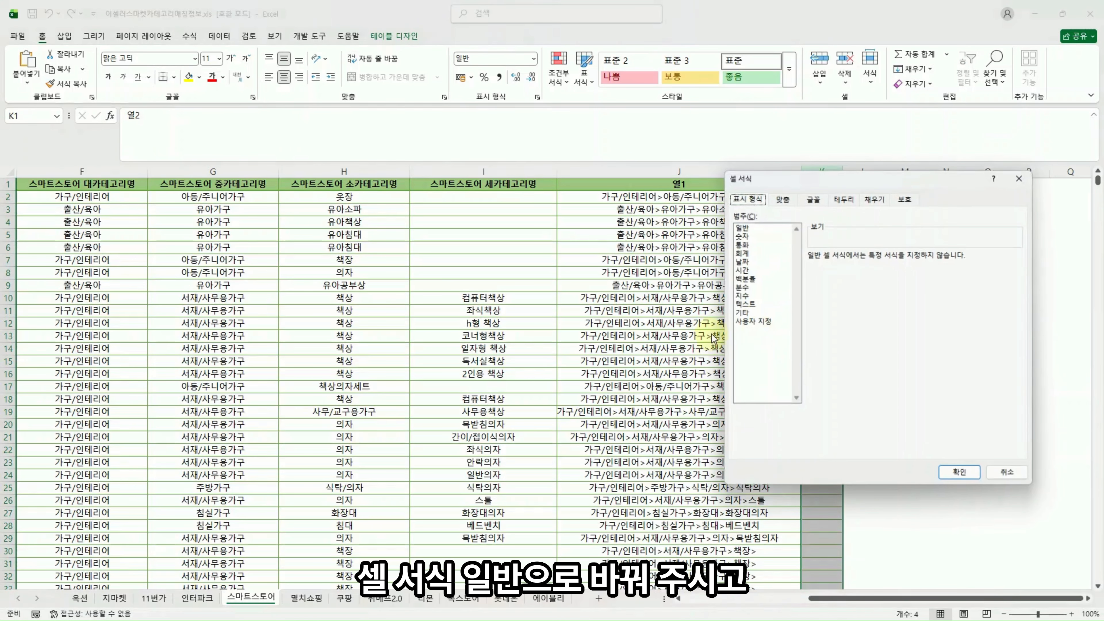
left_click(767, 227)
left_click(959, 474)
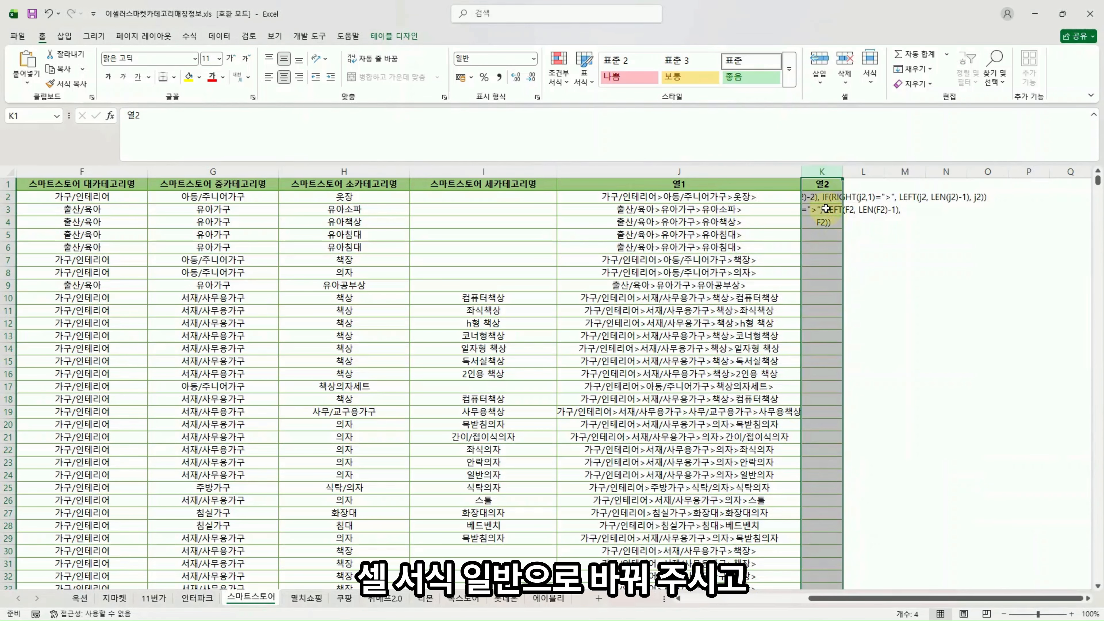
left_click(821, 199)
key("F2")
key("Return")
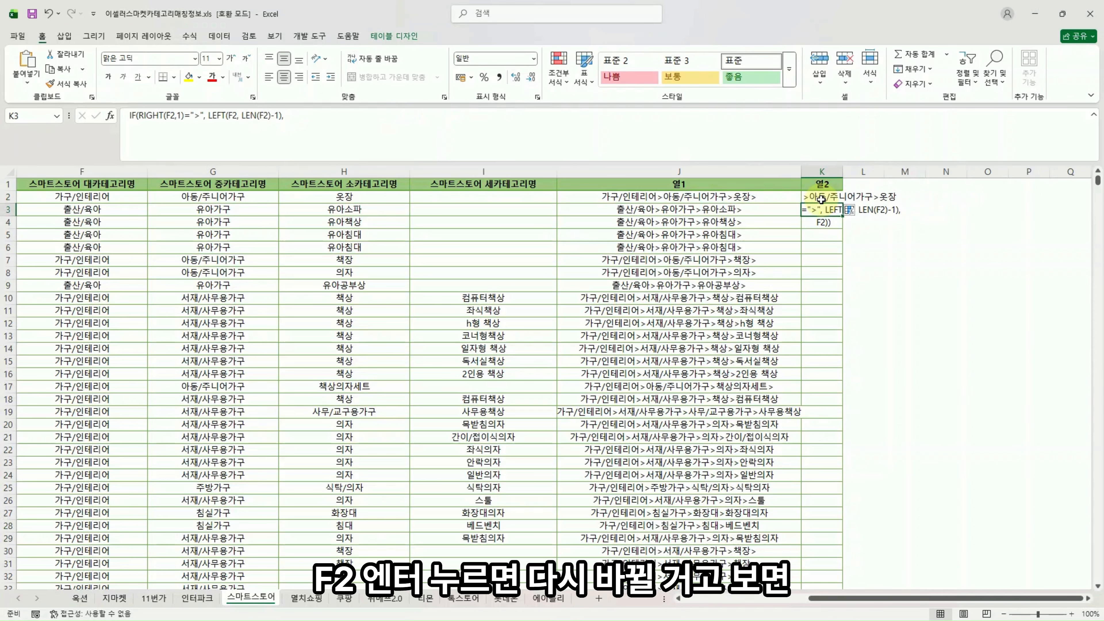
- Fill K2's formula down the whole 열2 column and widen column K to fit the full category paths
left_click(839, 200)
left_click_drag(842, 204, 843, 227)
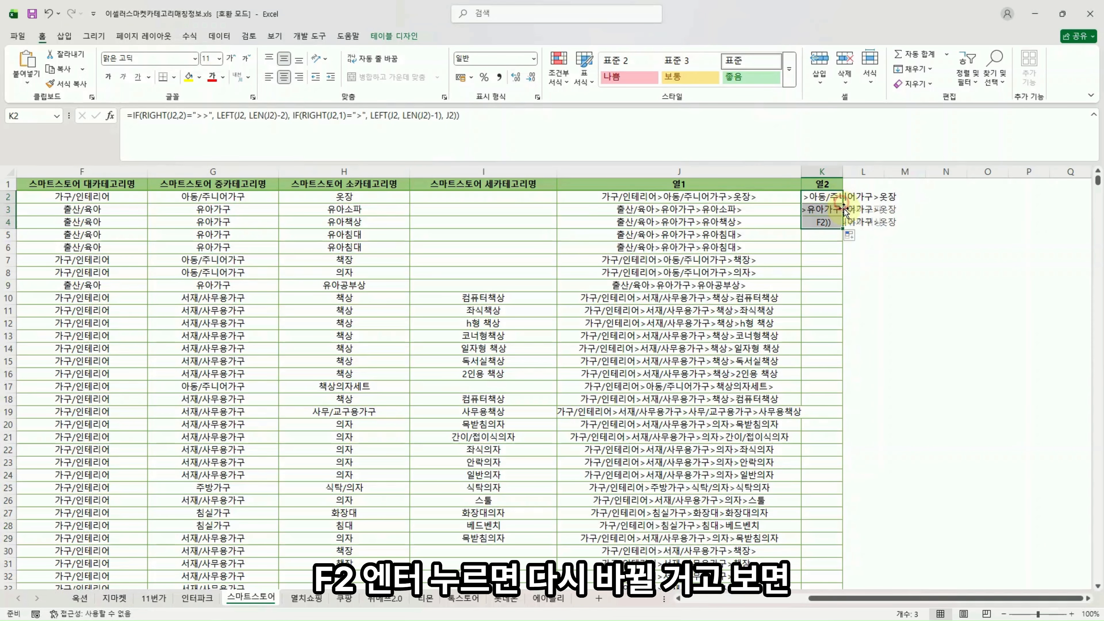
left_click(837, 222)
key("ctrl+shift+Down")
key("ctrl+d")
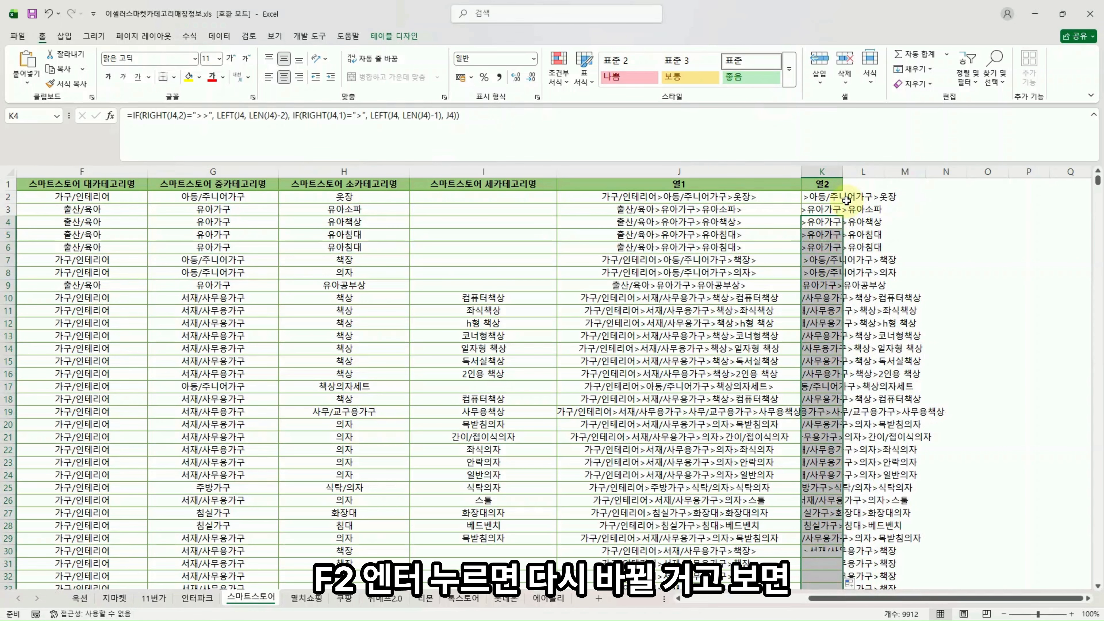
left_click_drag(849, 167, 1056, 176)
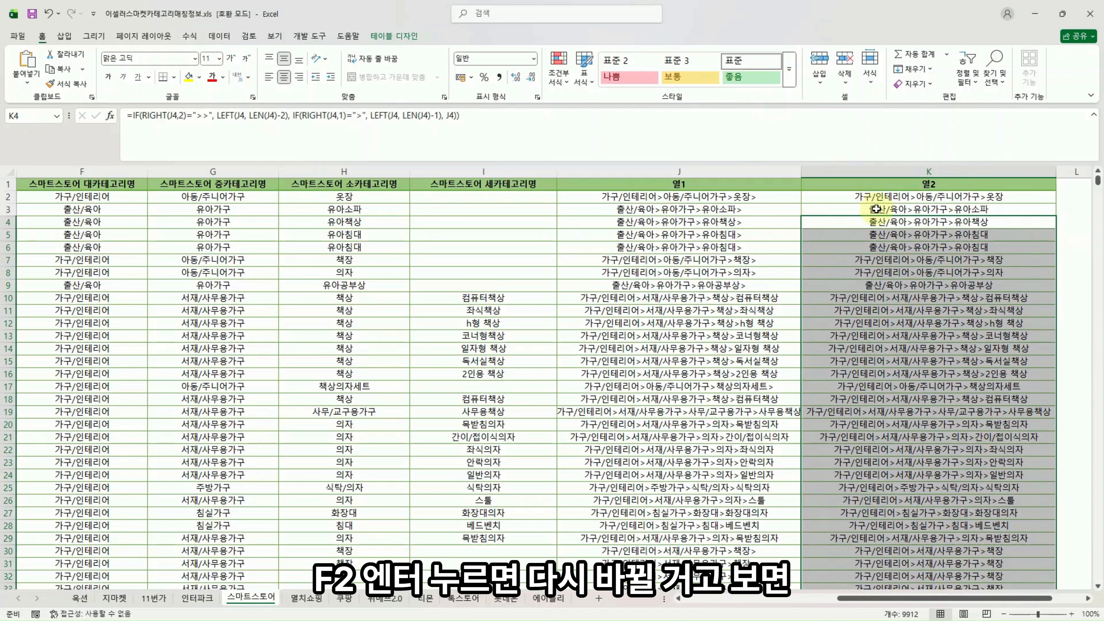
- Compare the combined paths in column J with the cleaned paths in column K, checking the formulas behind both
left_click(762, 208)
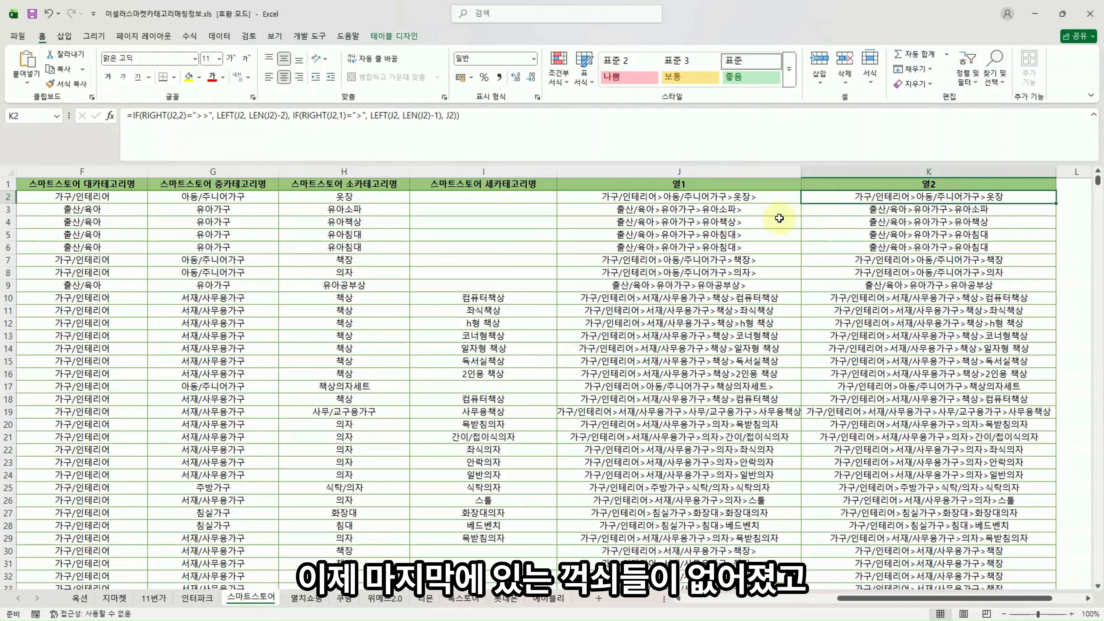
left_click(799, 301)
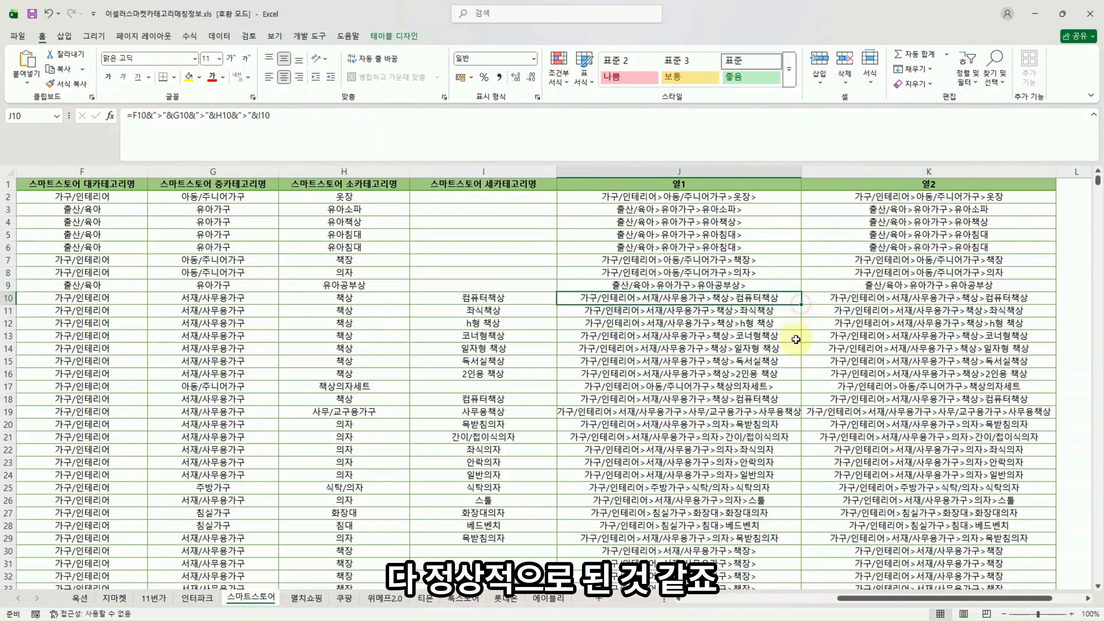
left_click(935, 210)
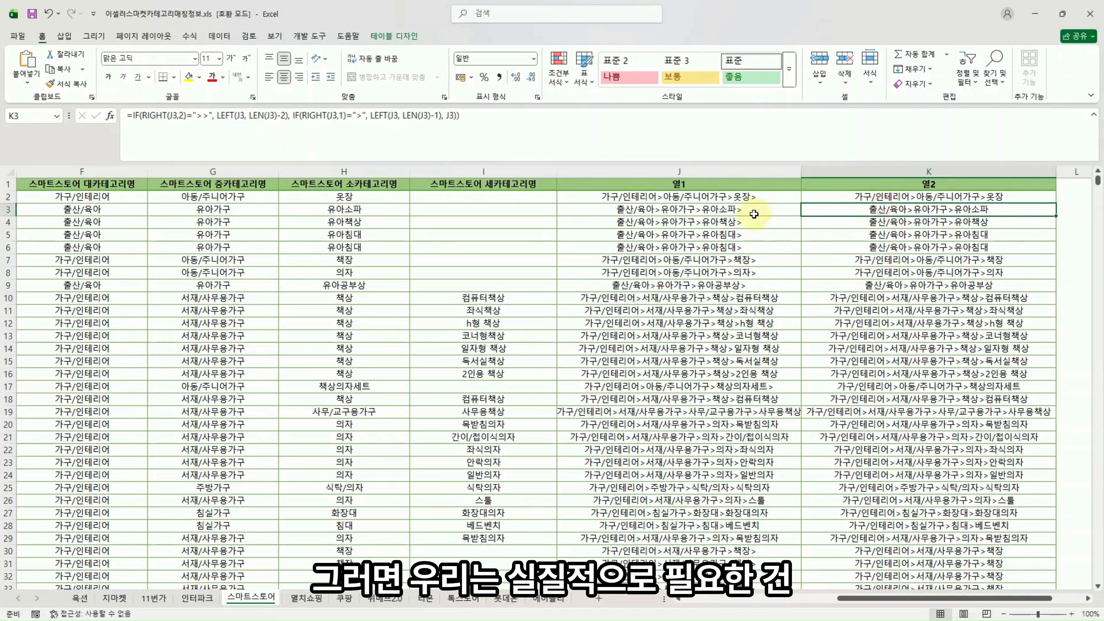
left_click(734, 198)
left_click(877, 234)
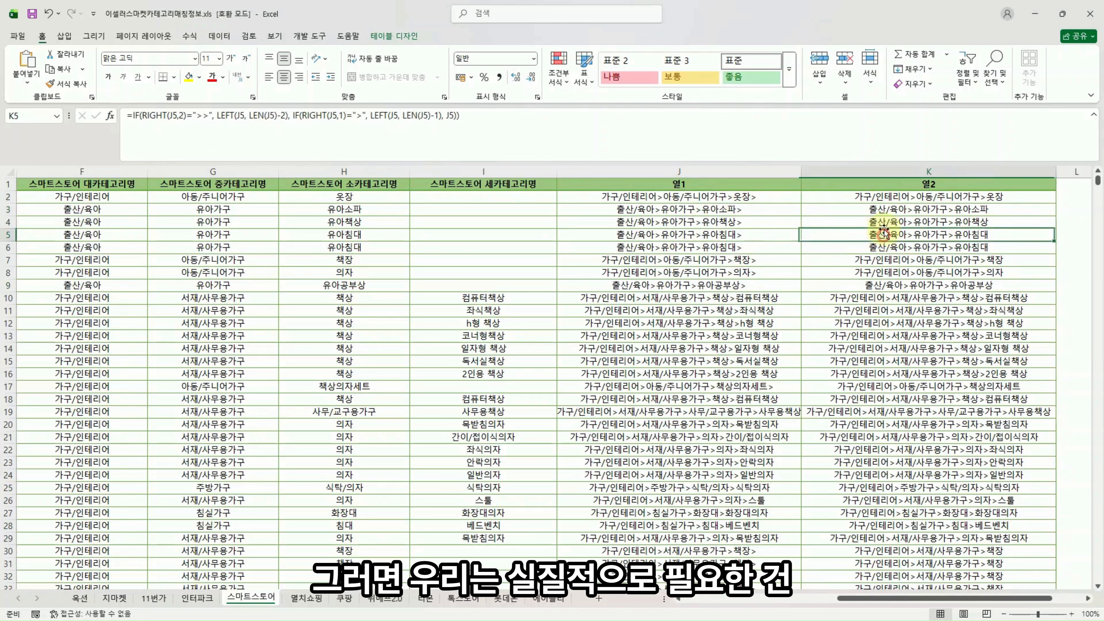
left_click(877, 201)
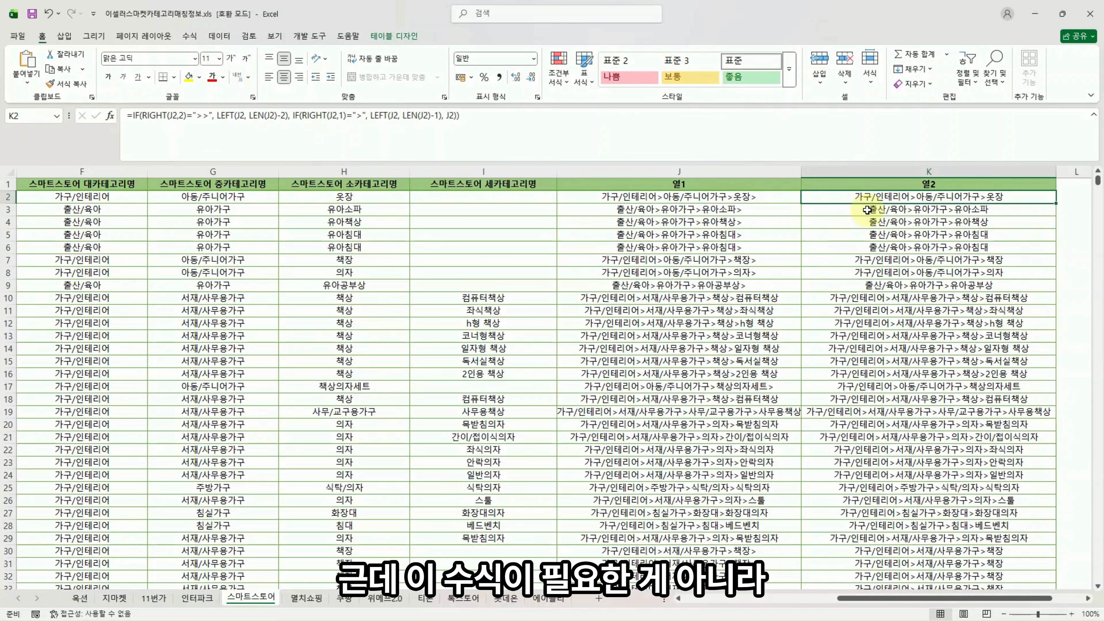
left_click(739, 196)
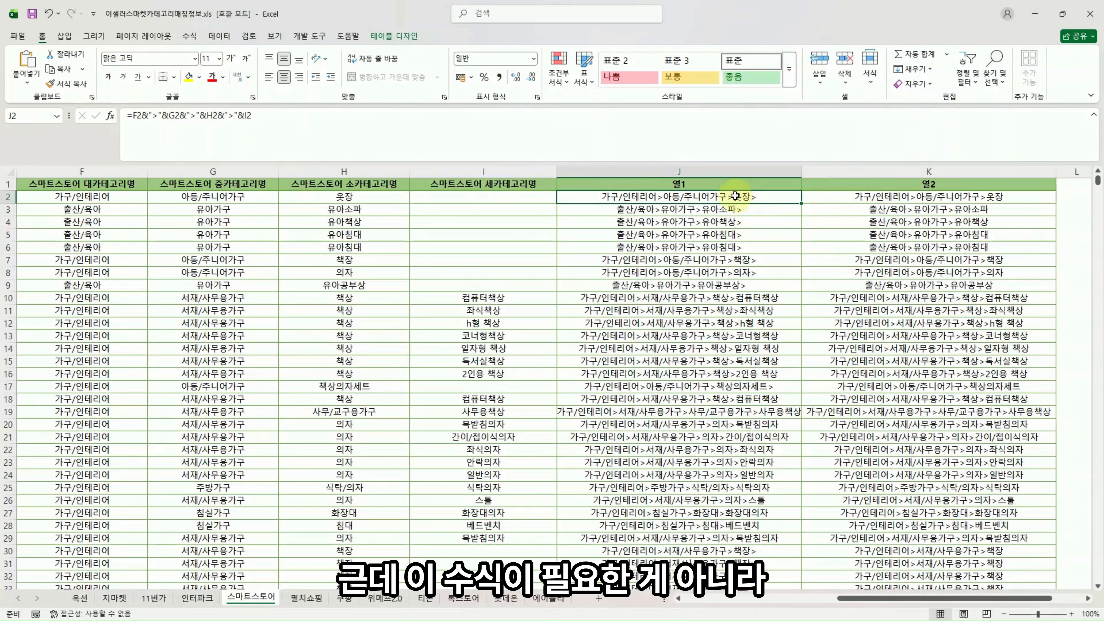
left_click(843, 201)
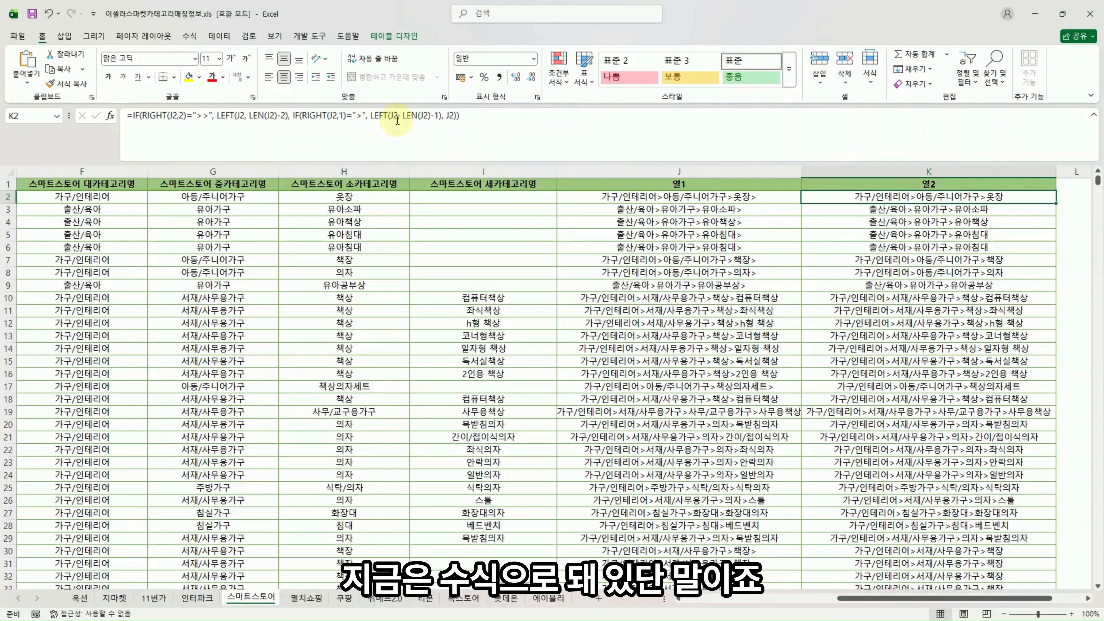
left_click(748, 197)
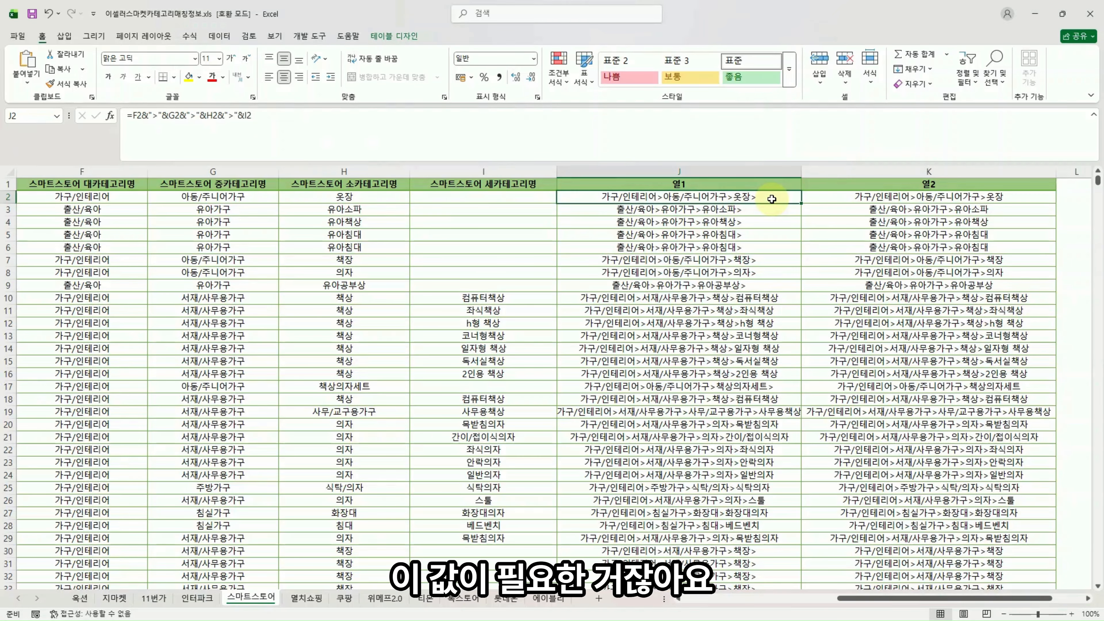
- Copy columns J and K and paste them back as values only, replacing their formulas
key("ctrl+shift+Down")
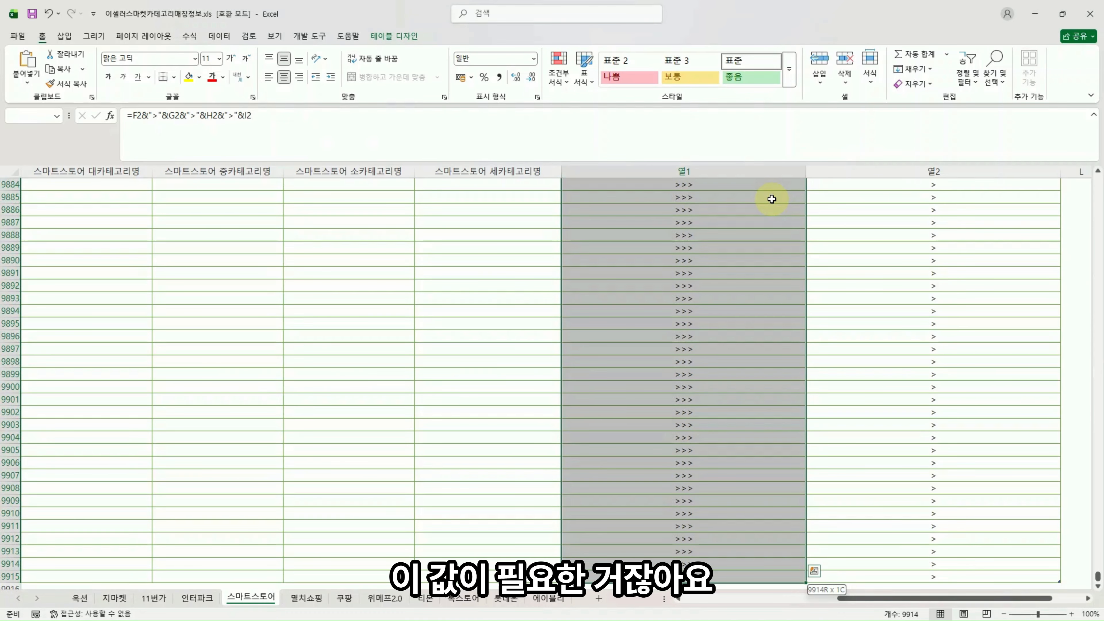
key("ctrl+Up")
key("Left")
key("ctrl+Down")
key("Left")
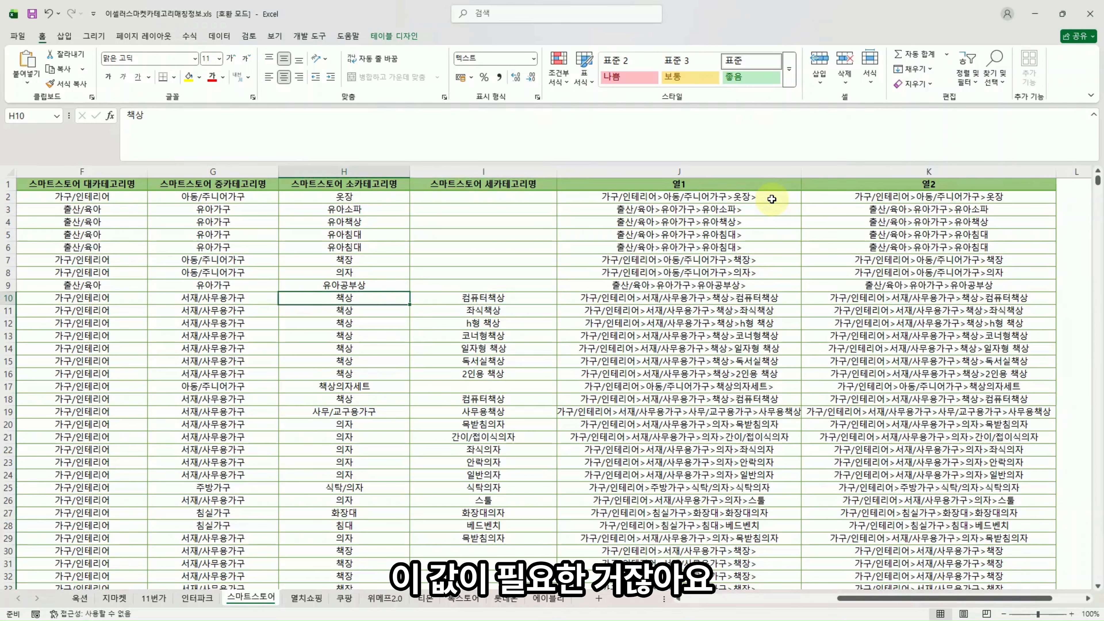
key("Left")
key("ctrl+Down")
key("Right")
key("Right")
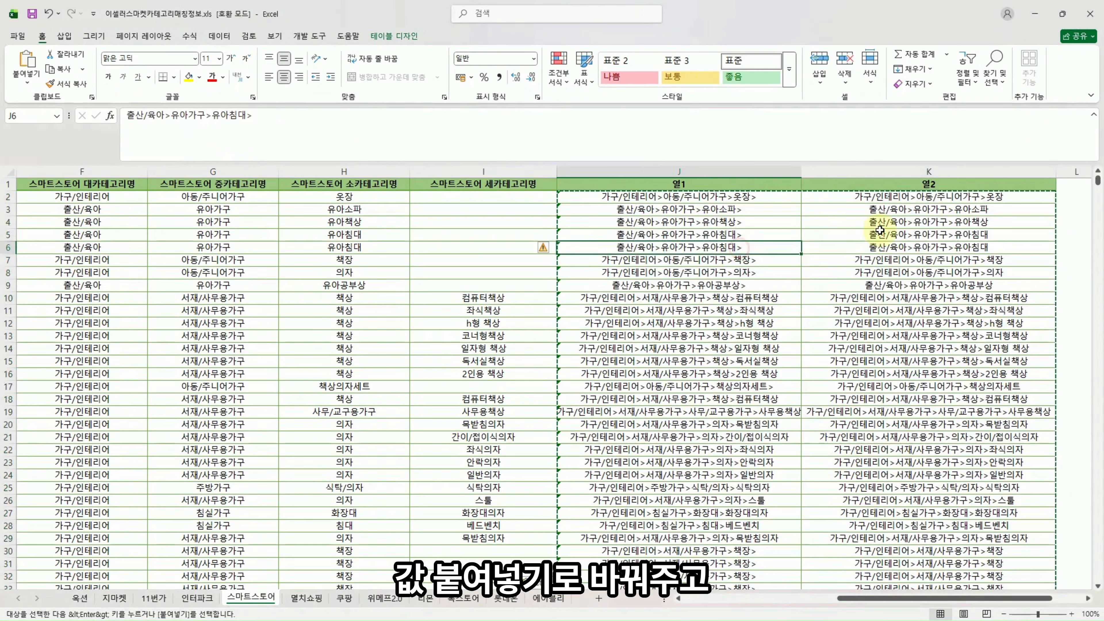
key("Escape")
- Copy column K (열2) and insert it as a new first column before 카테고리 코드
left_click(916, 171)
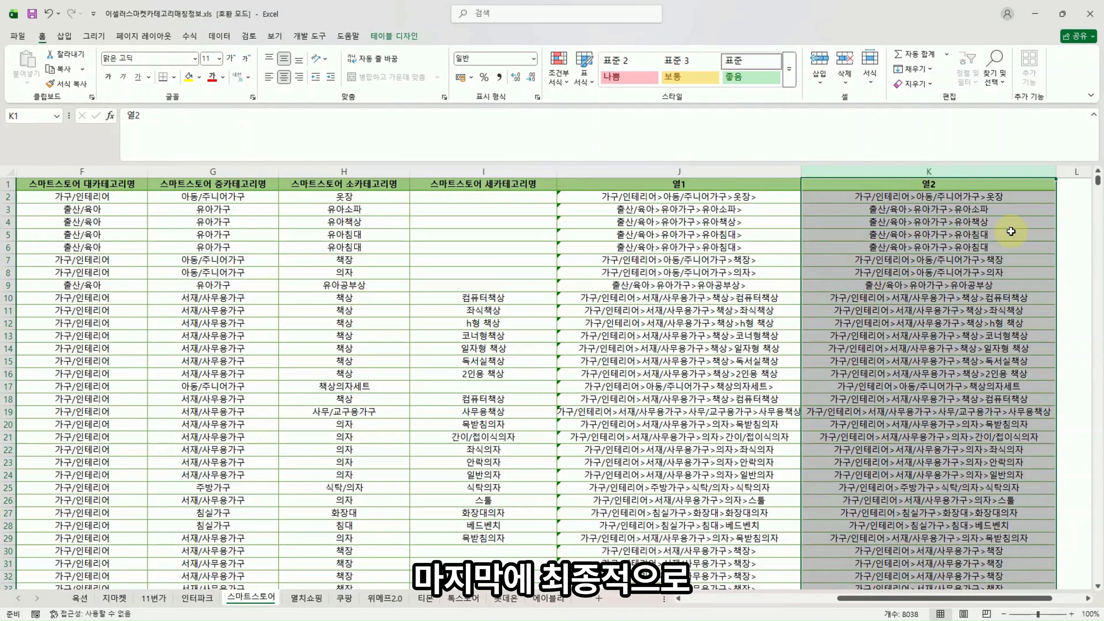
left_click(924, 174)
key("ctrl+c")
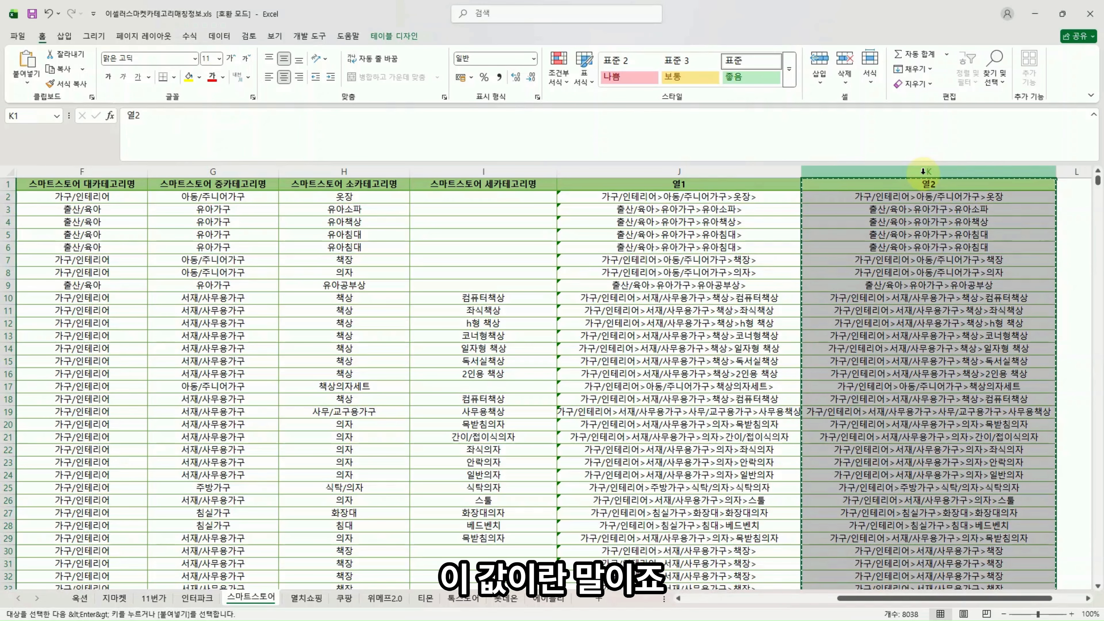
key("ctrl+Home")
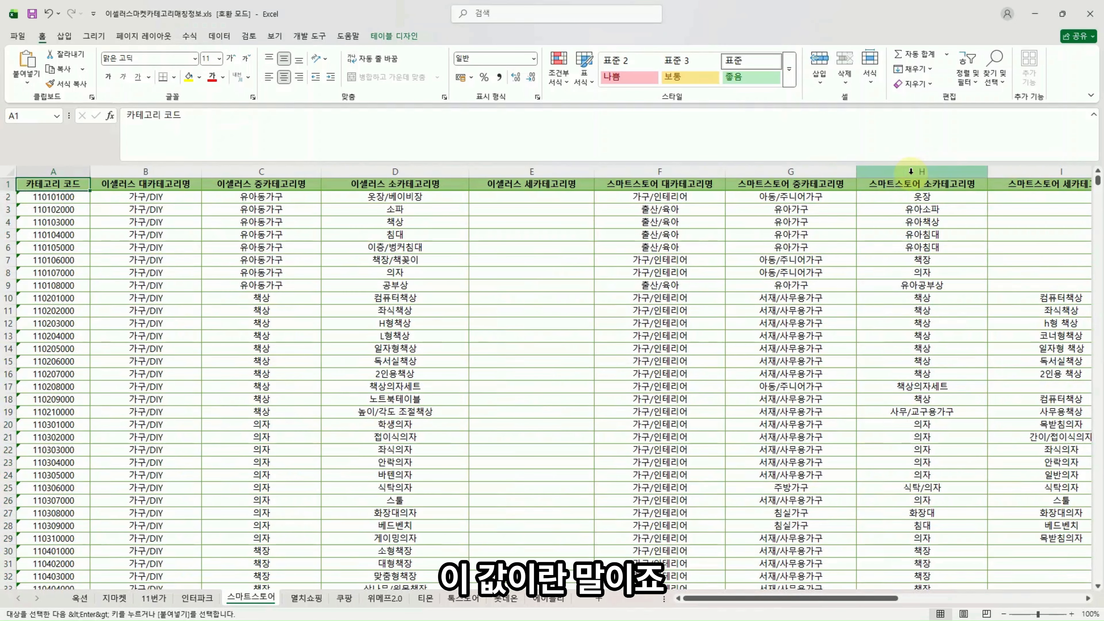
right_click(52, 174)
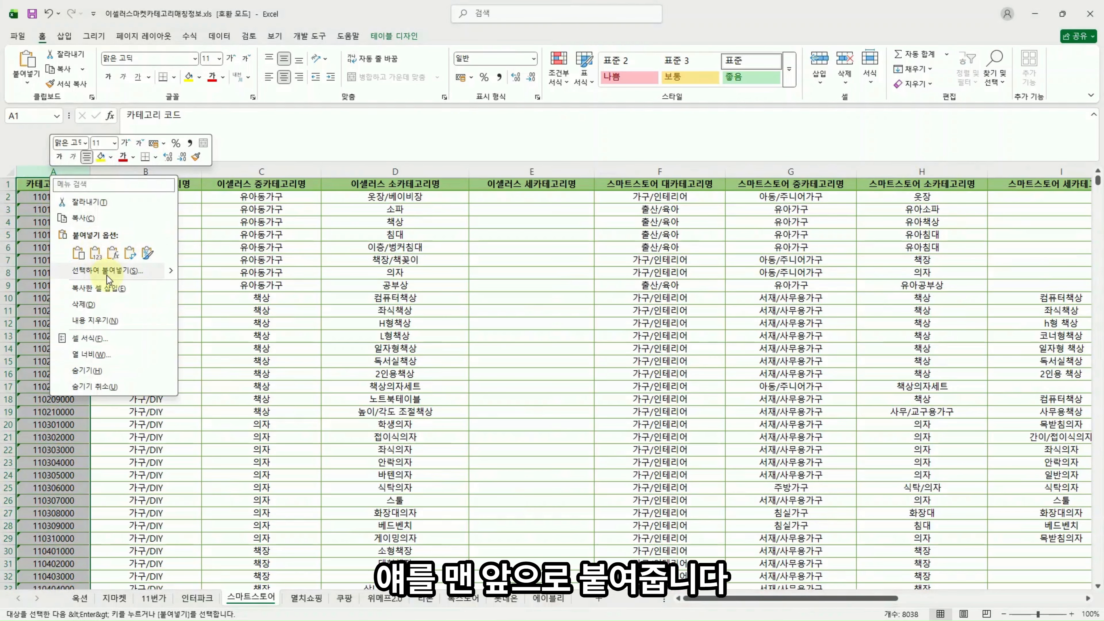
left_click(107, 289)
left_click(170, 196)
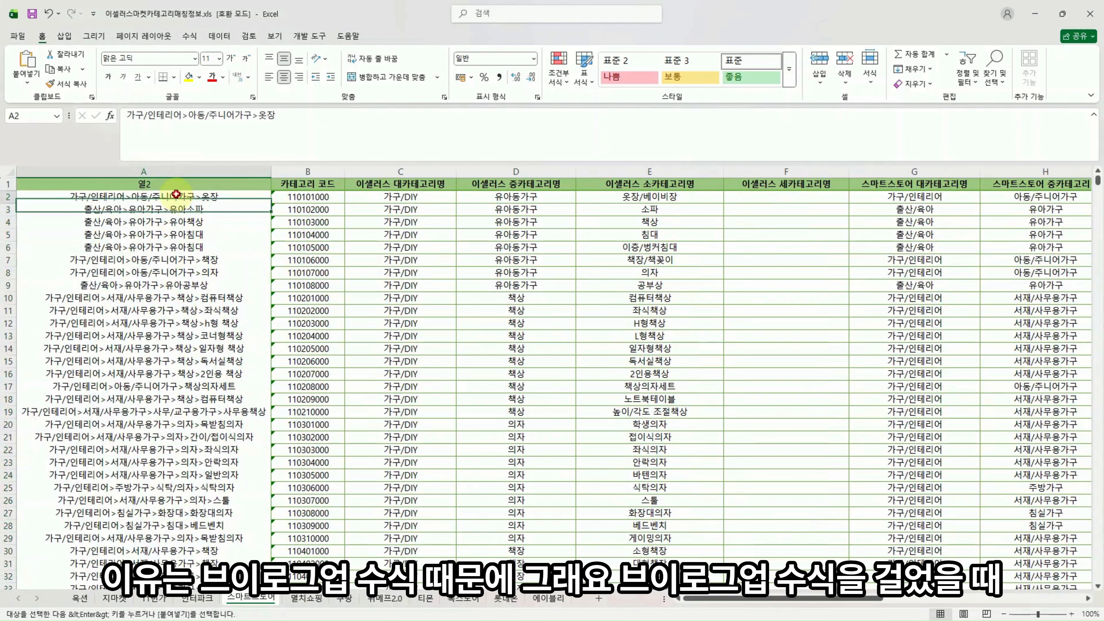
- Switch to OpenMarketCategory.xlsx and enter =B2&">"&C2&">"&D2&">"&E2 in F2 of the 스마트스토어 sheet
left_click(1062, 14)
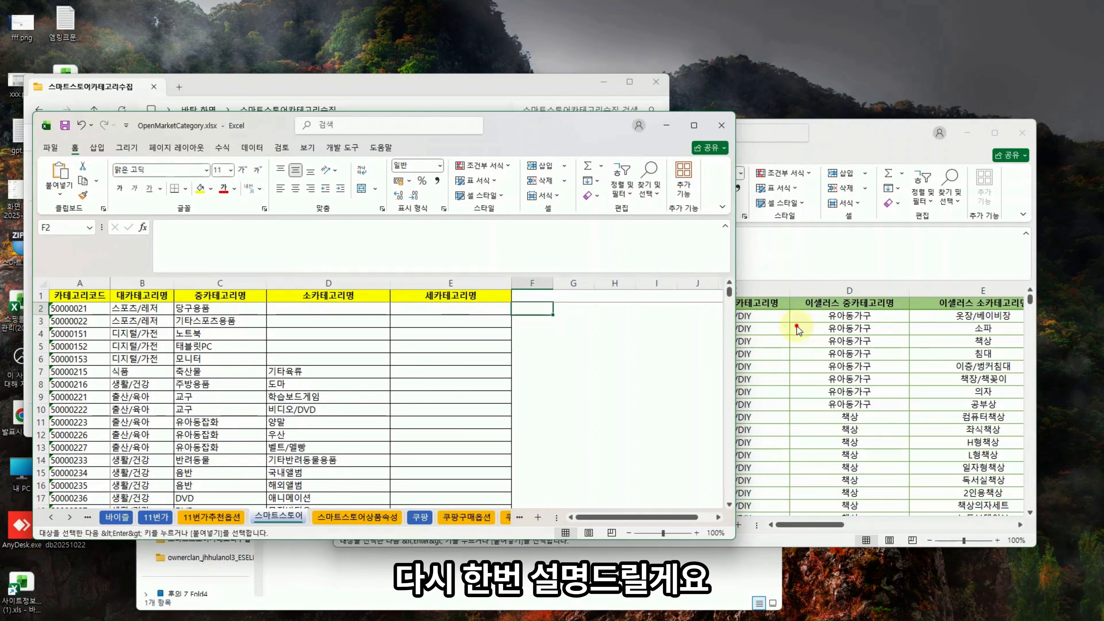
left_click(798, 326)
left_click(266, 326)
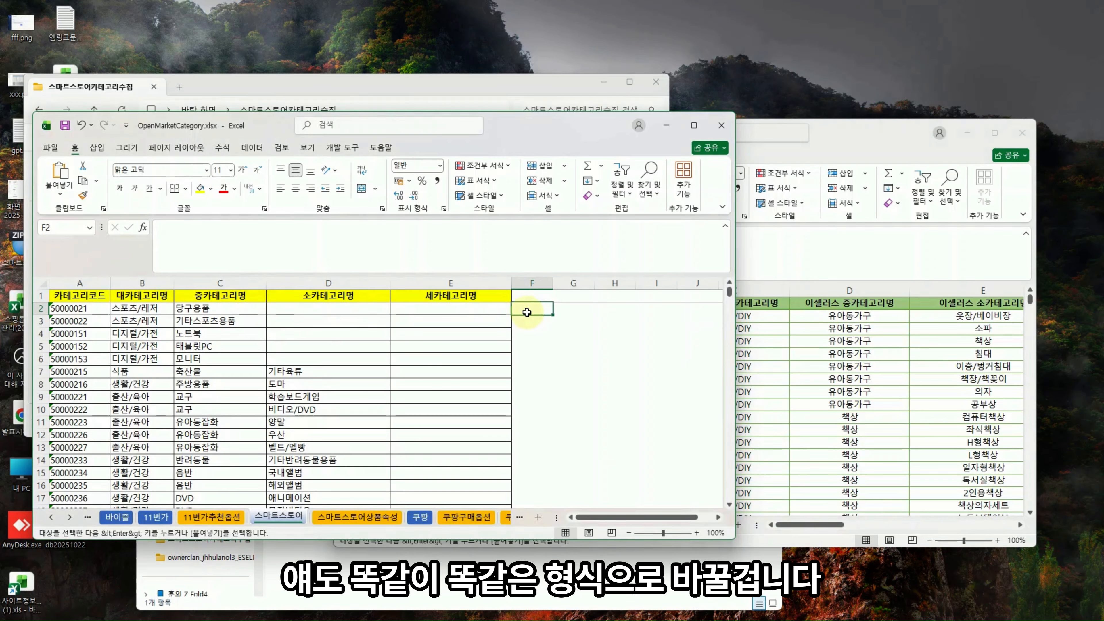
type("=")
left_click(153, 309)
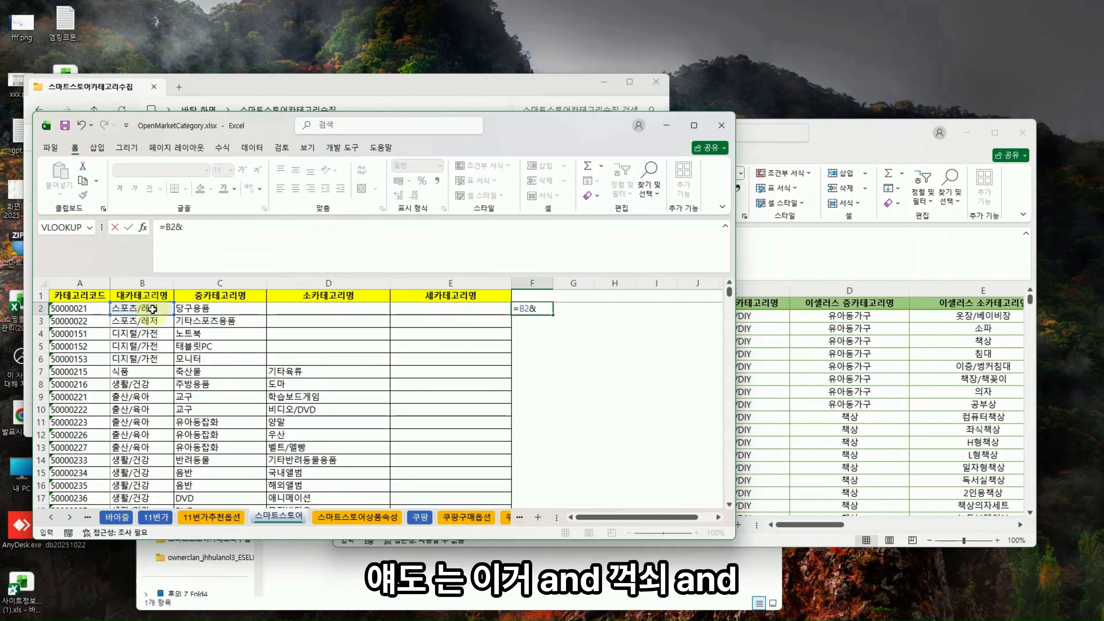
type("&\">\"&")
left_click(201, 309)
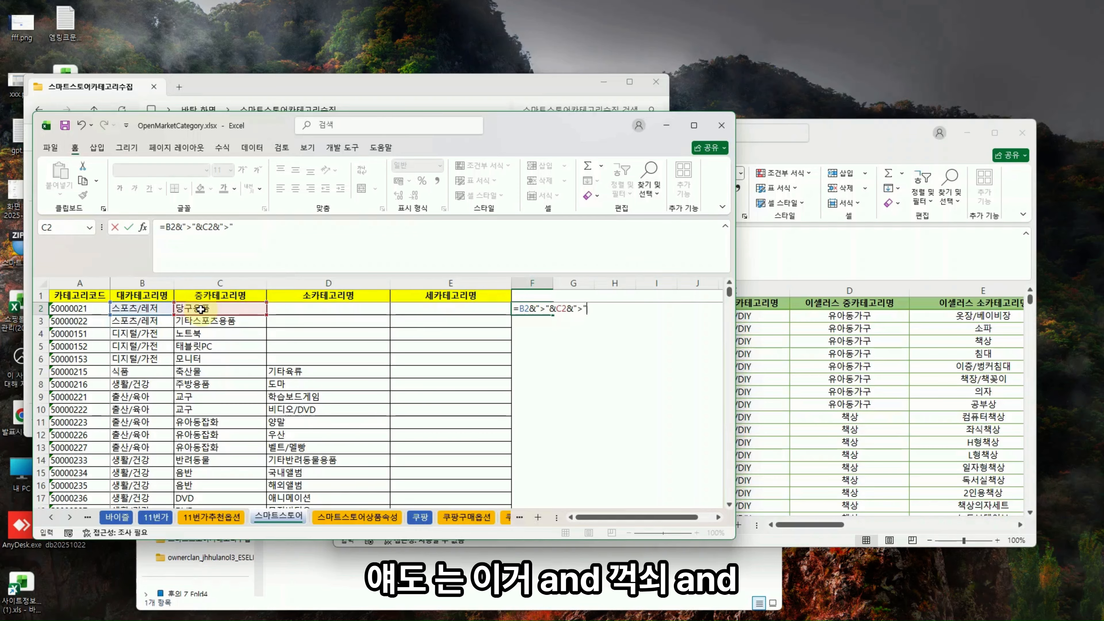
type("&\">\"&")
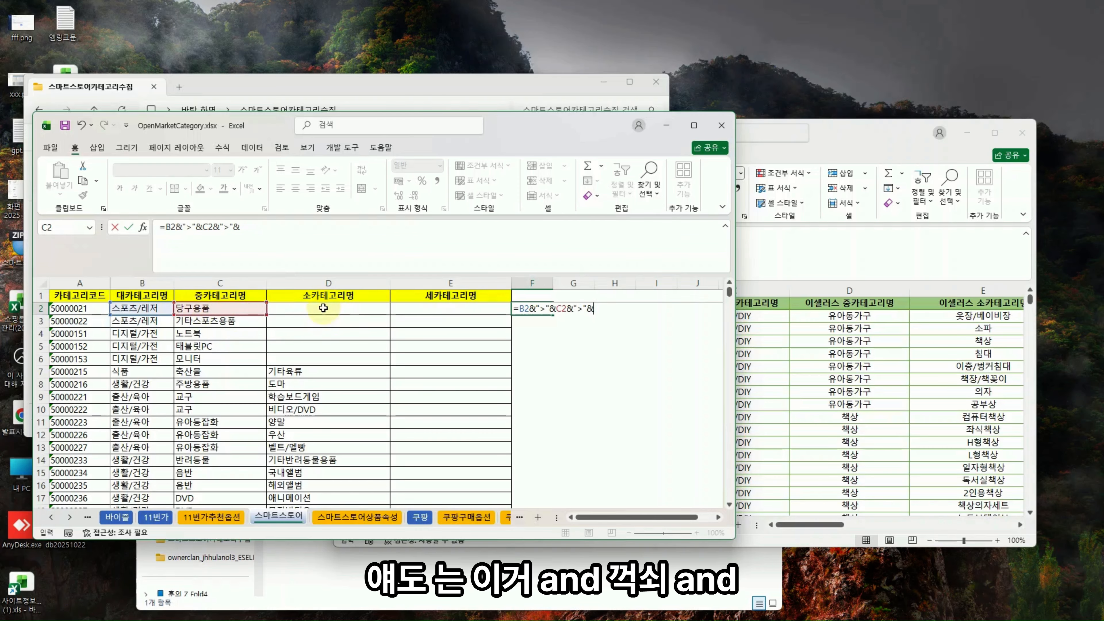
left_click(321, 309)
type("&\">\"&")
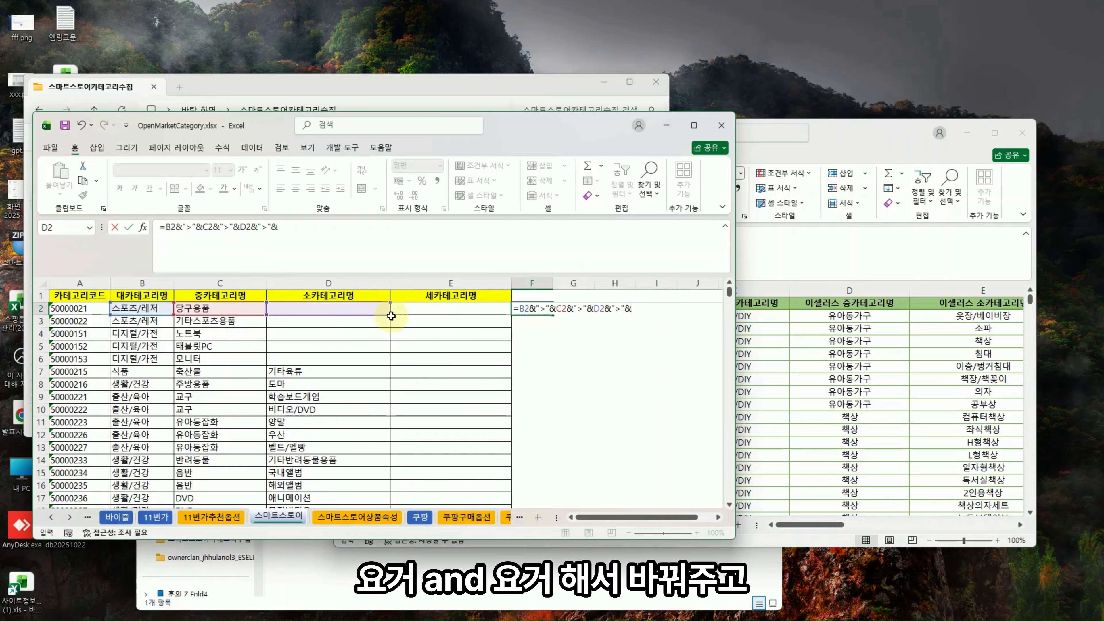
left_click(419, 310)
key("ctrl+Return")
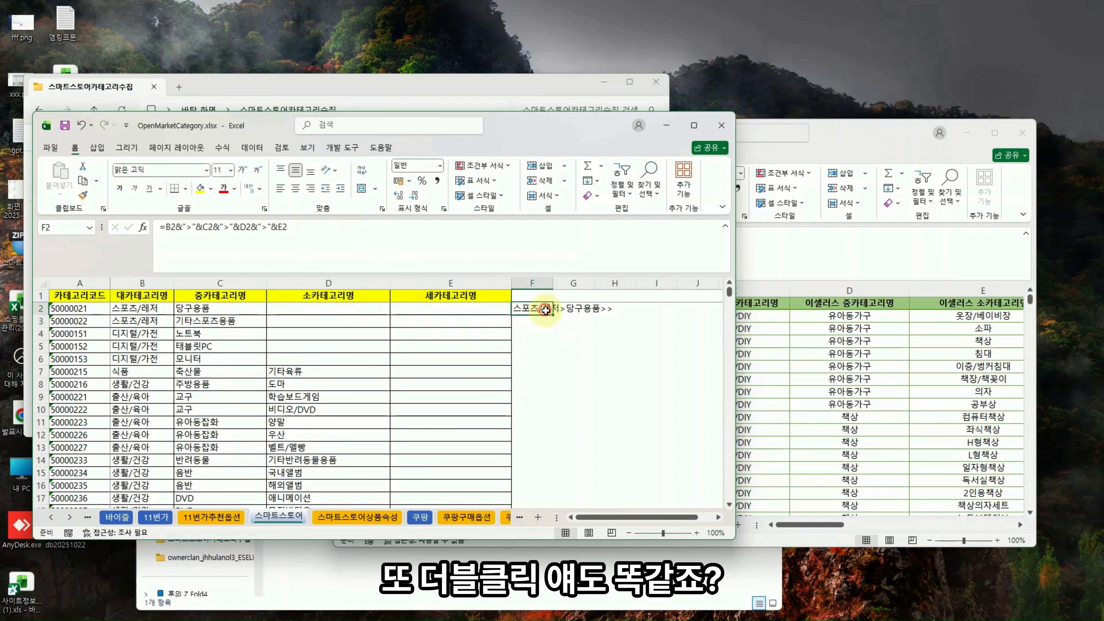
- Fill F2's formula down column F and paste the results back over it as values only
double_click(553, 315)
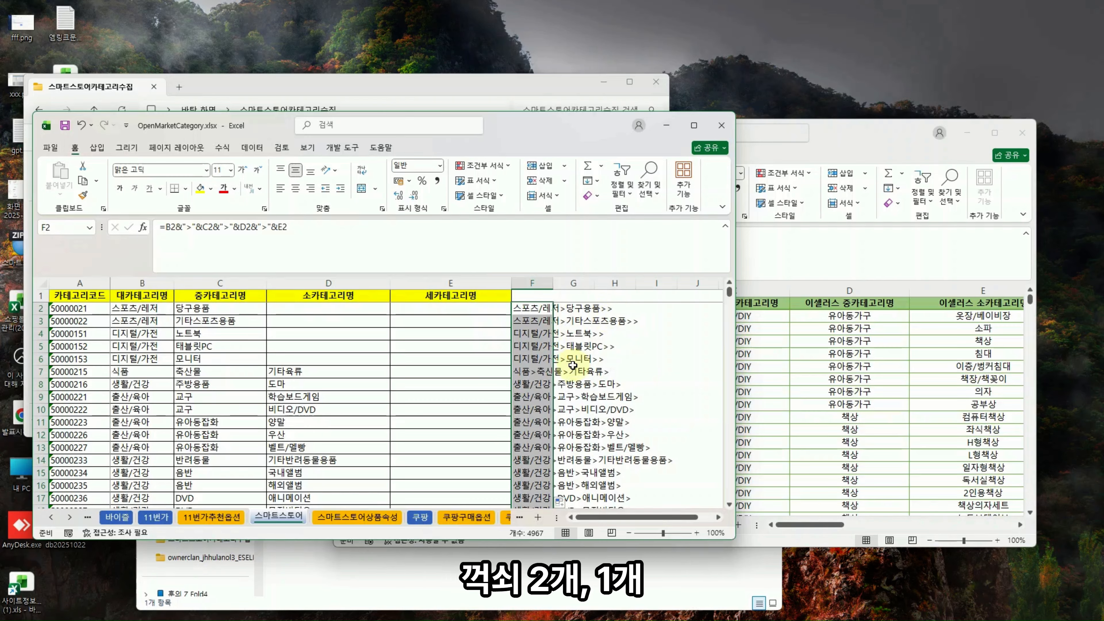
key("ctrl+c")
right_click(530, 310)
left_click(570, 357)
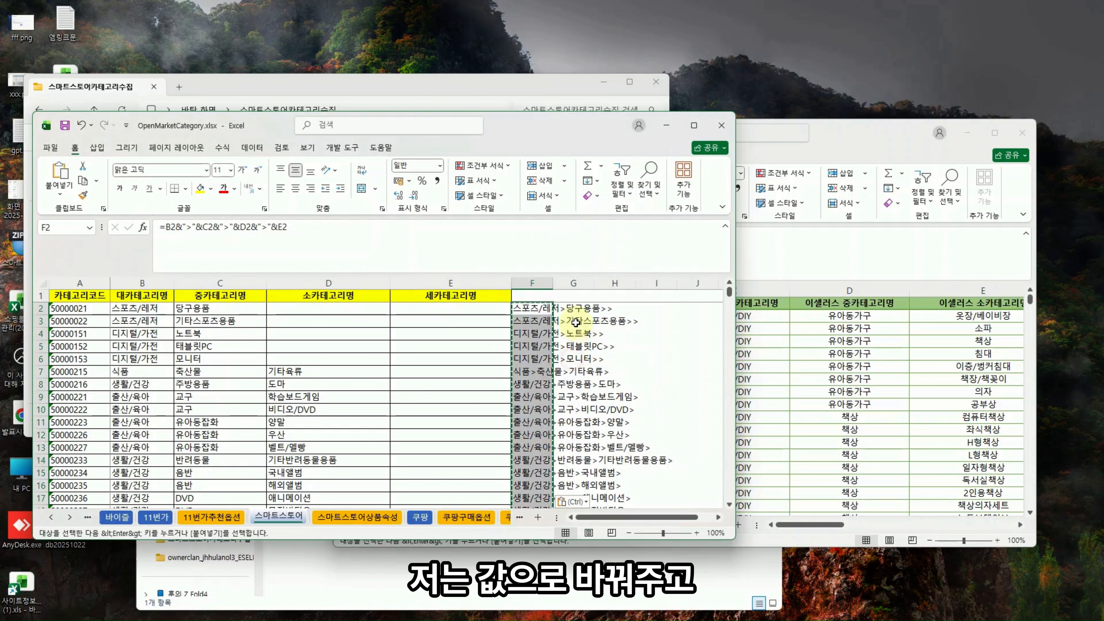
- Select G2, copy the formula that removes trailing ">" or ">>" from the ChatGPT answer, and return to the workbook
left_click(574, 308)
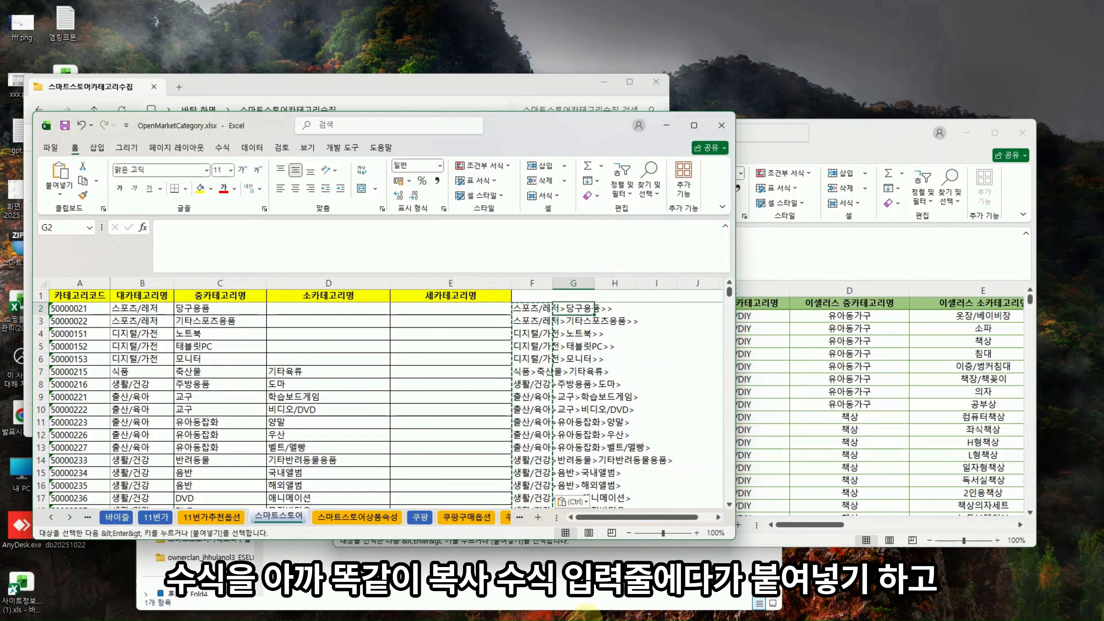
left_click(400, 608)
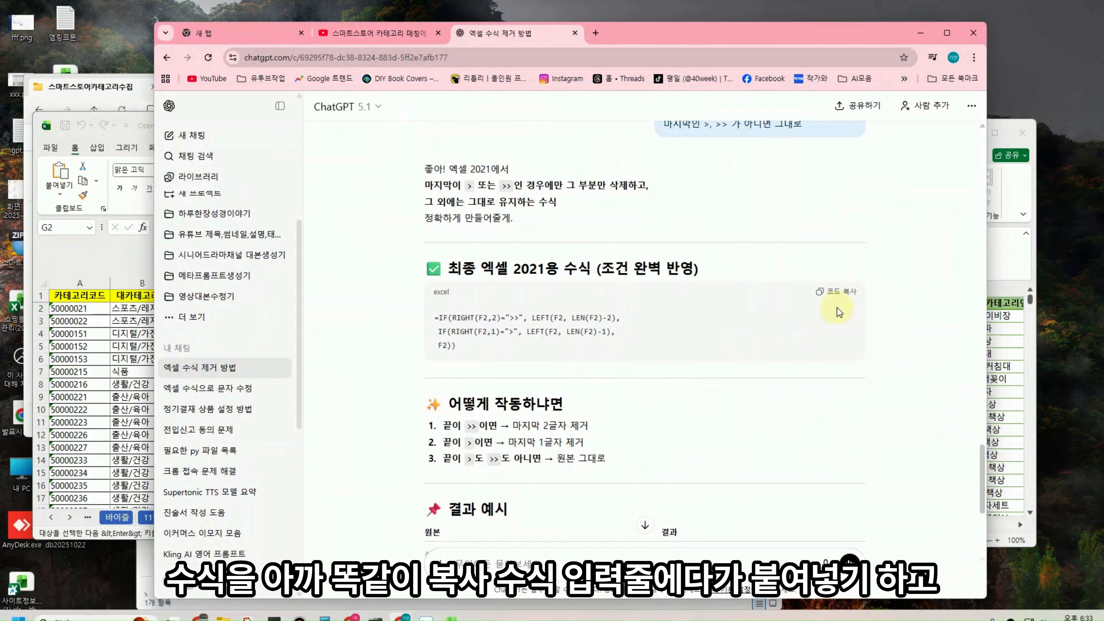
left_click(835, 292)
left_click(919, 36)
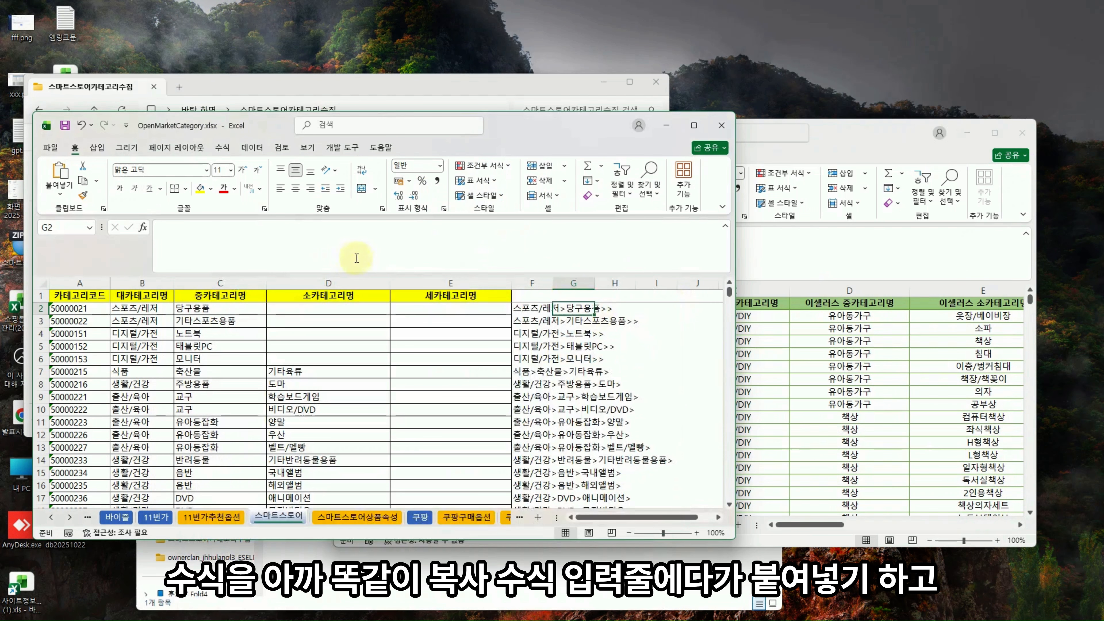
- Paste the copied IF formula into G2 and remove its line breaks so it sits on one line
left_click(323, 246)
key("ctrl+v")
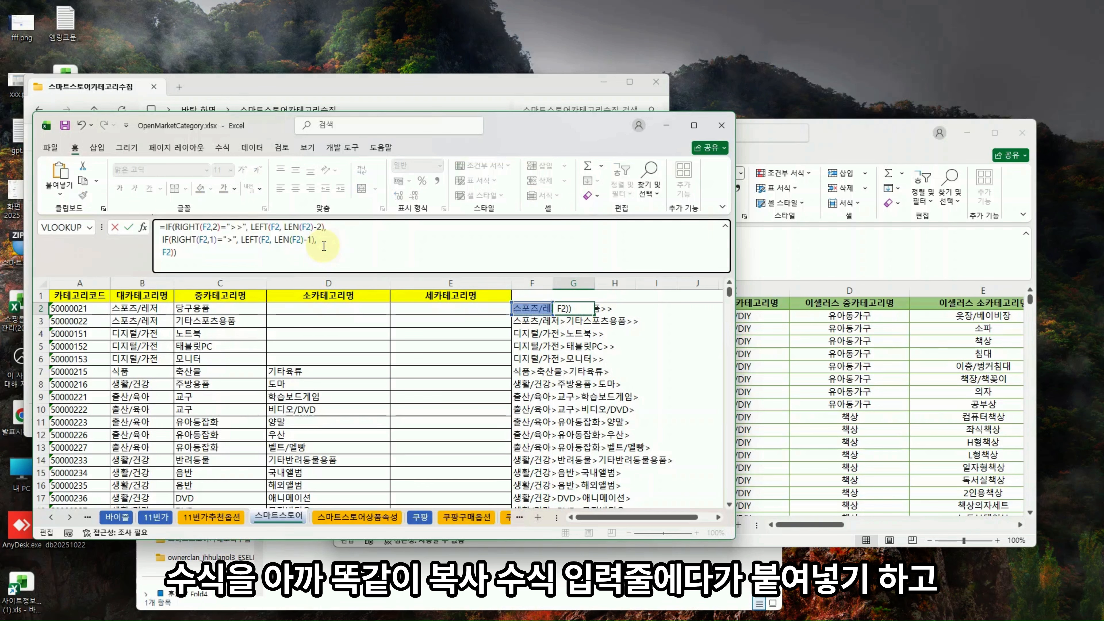
key("Up")
key("Up")
key("End")
key("Delete")
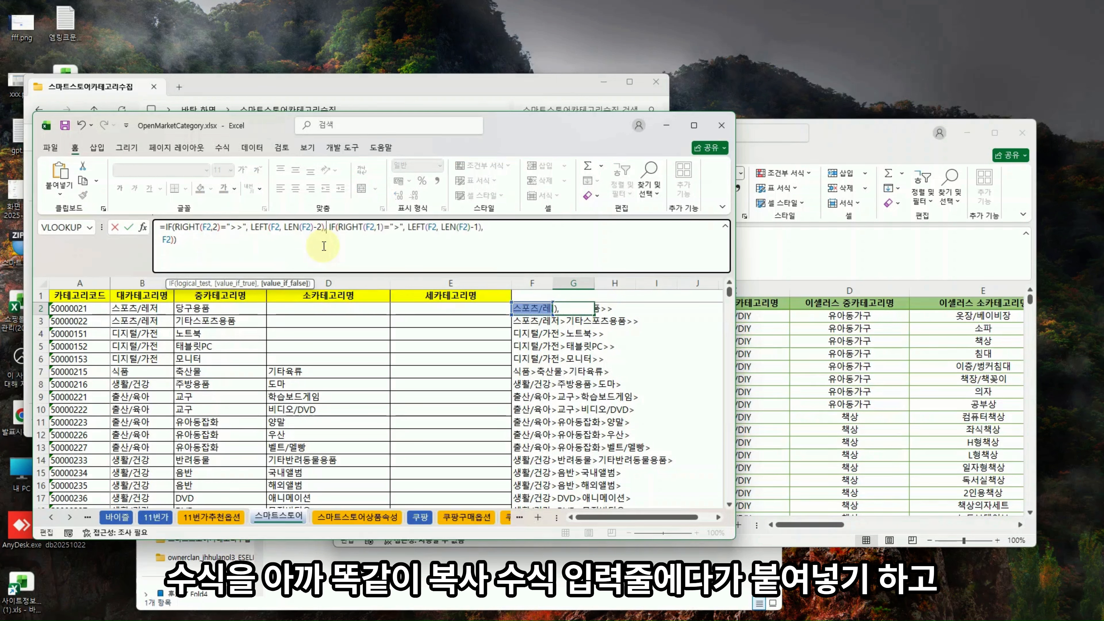
key("End")
key("Delete")
key("Return")
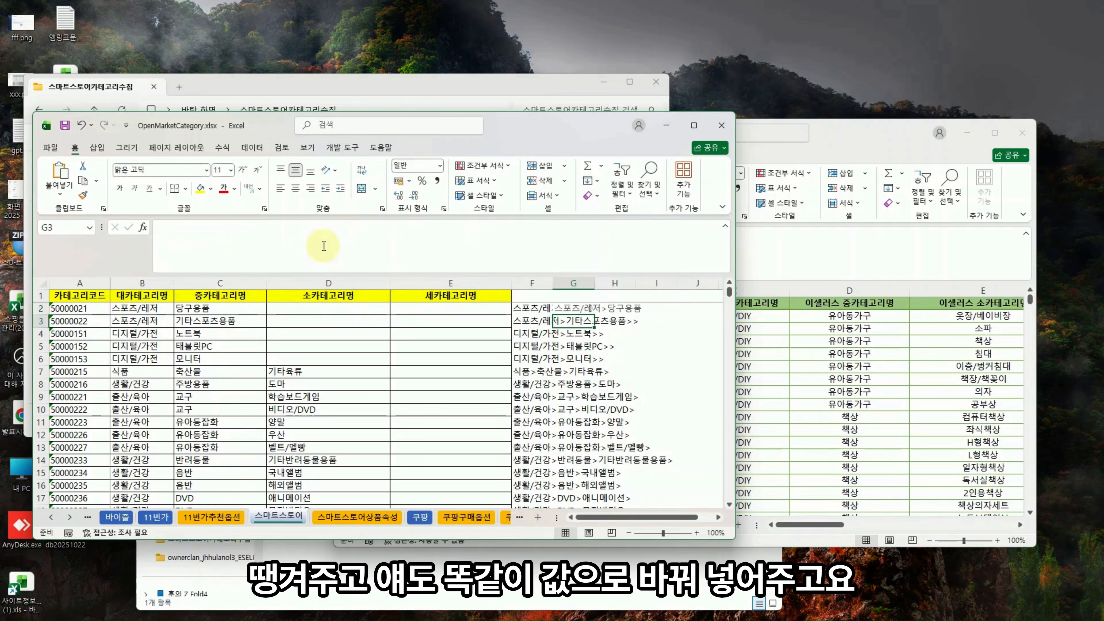
- Fill G2's formula down column G and replace the formulas with their values
left_click(569, 308)
double_click(595, 314)
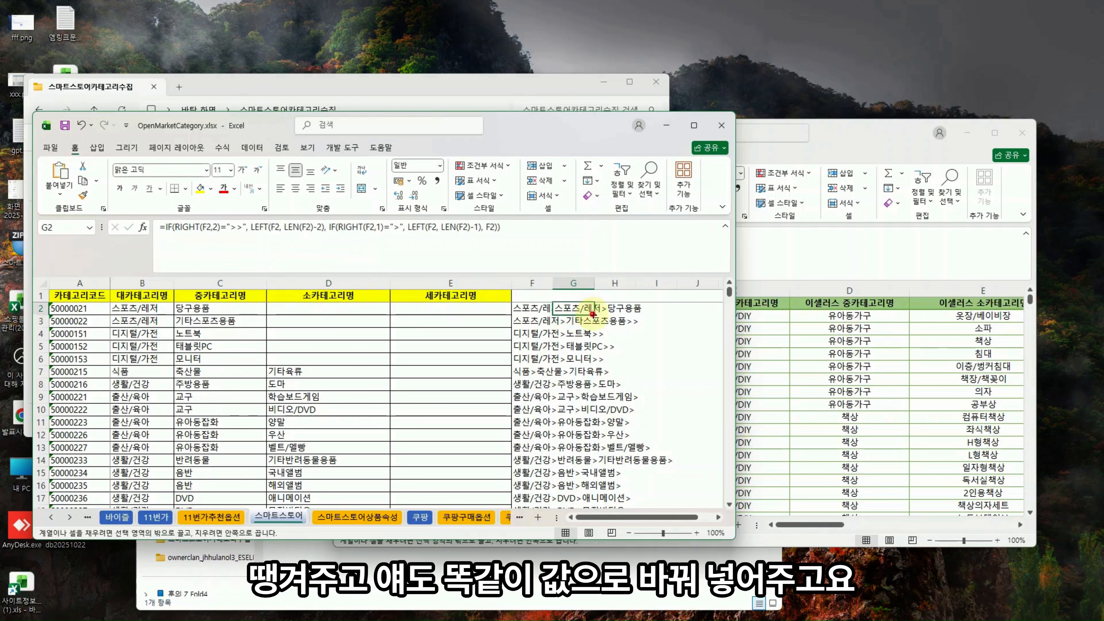
key("ctrl+c")
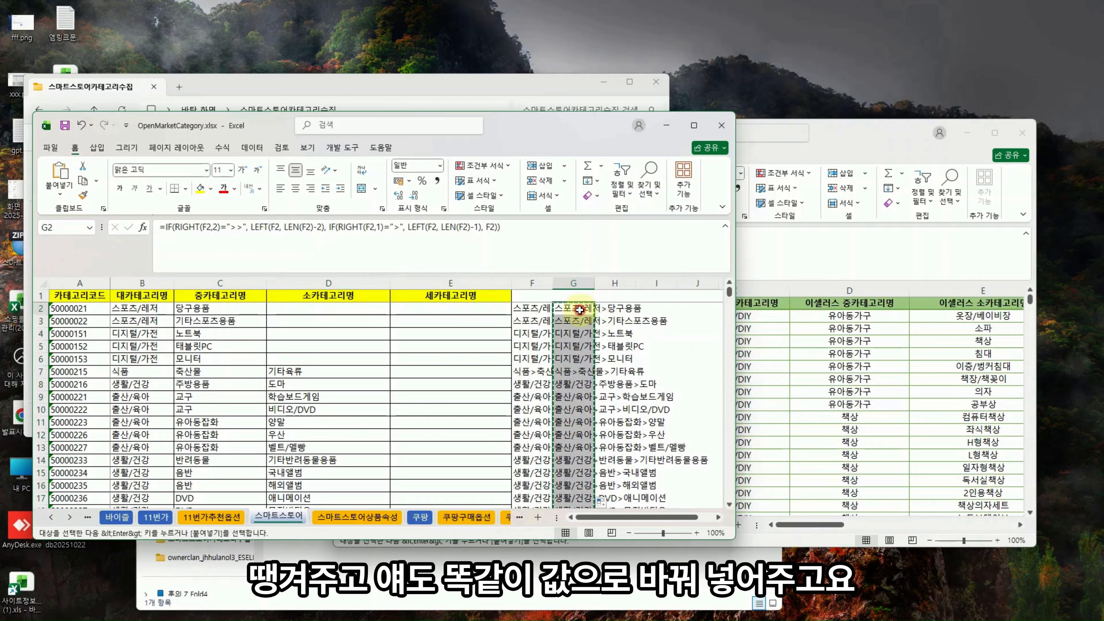
right_click(582, 313)
left_click(626, 356)
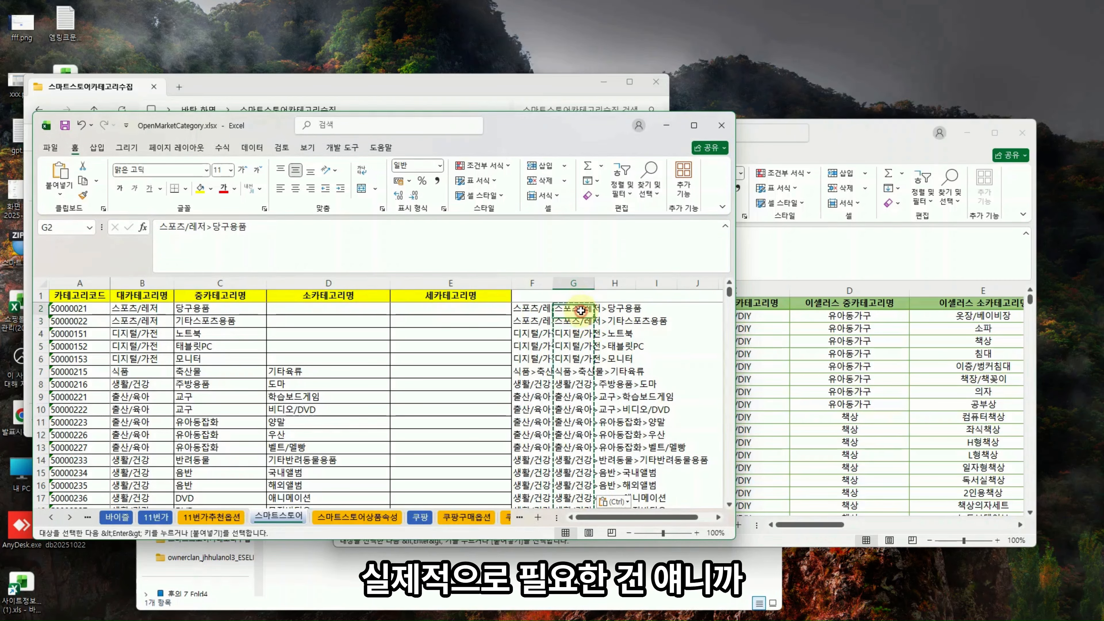
- Delete column F with the uncleaned paths and select cell G2 beside the cleaned ones
left_click(532, 283)
right_click(533, 284)
left_click(569, 414)
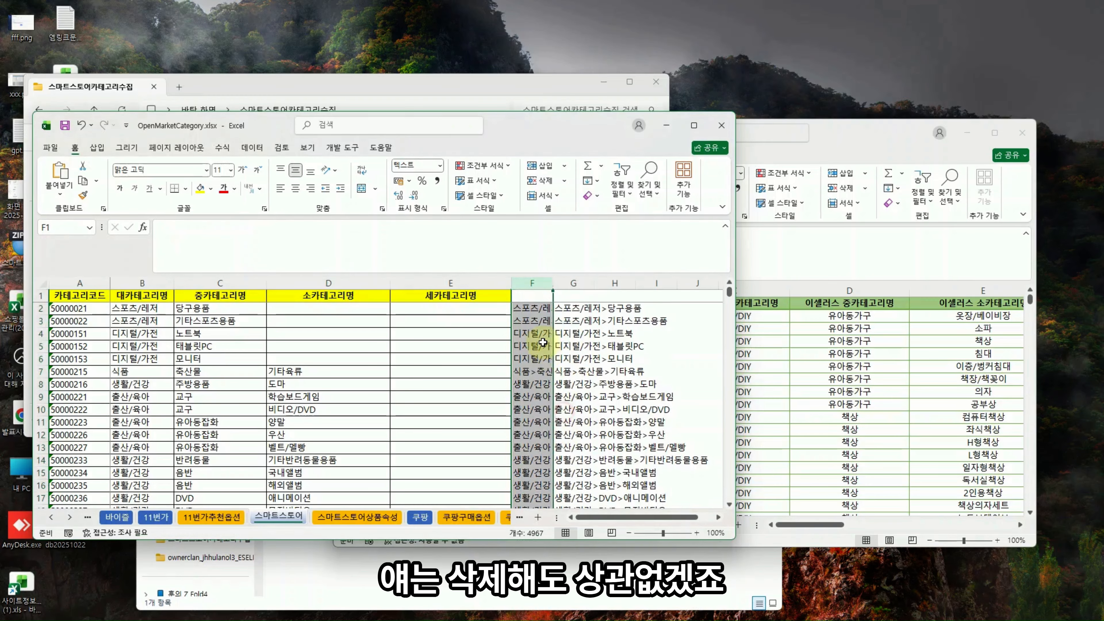
left_click(539, 309)
left_click(574, 318)
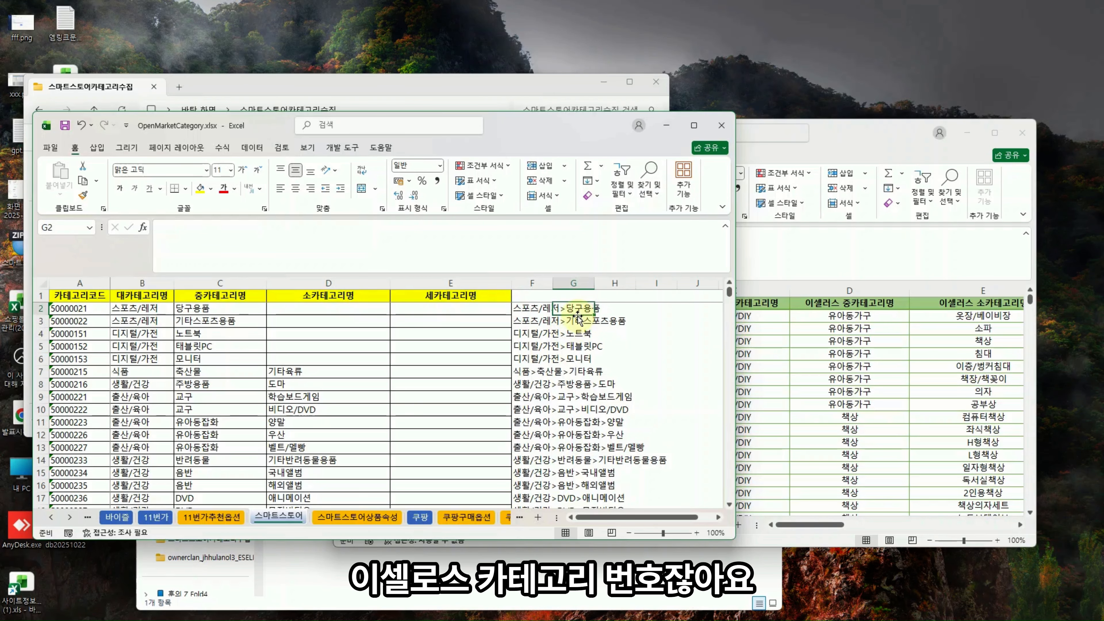
- Review the 열2 and 카테고리 코드 columns in 이셀러스마켓카테고리매칭정보.xls as lookup key and wanted code
left_click(784, 361)
left_click(644, 314)
left_click(644, 292)
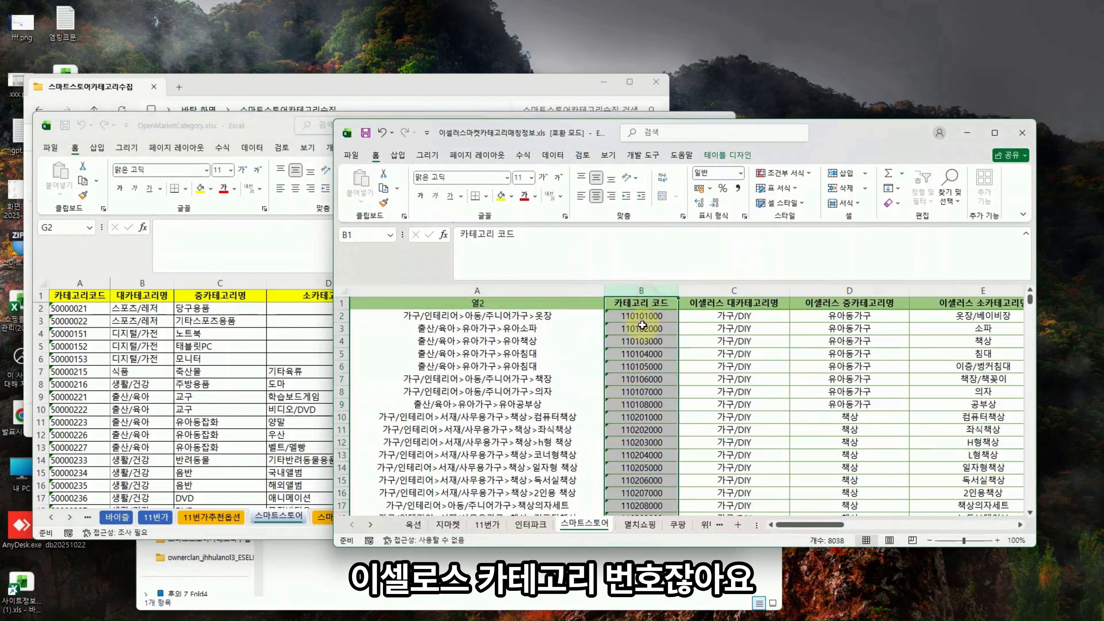
left_click(645, 327)
left_click(532, 320)
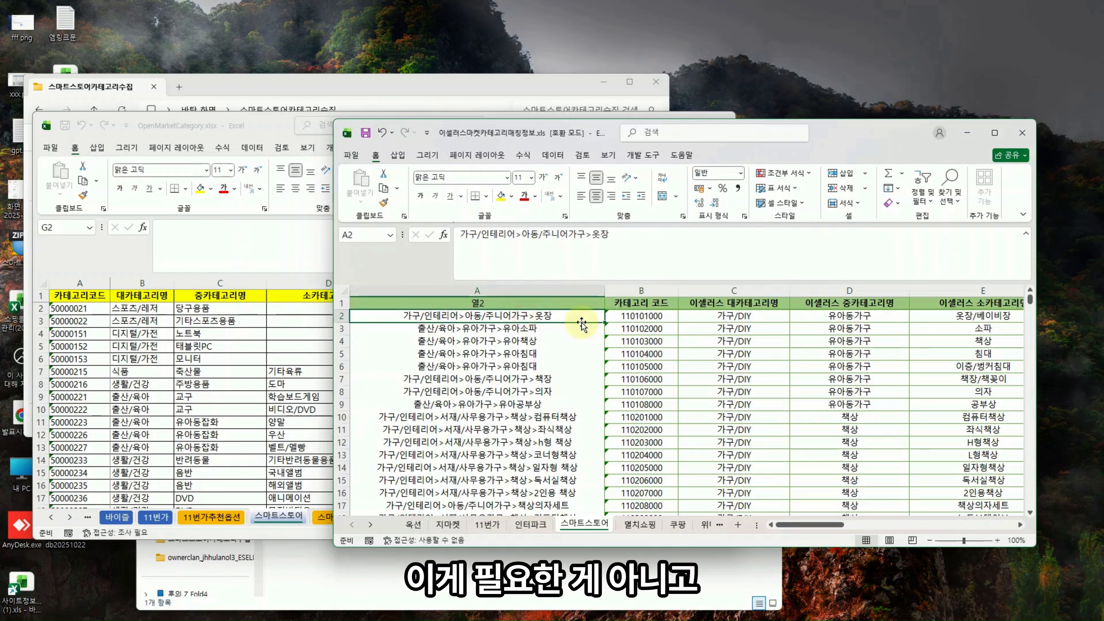
left_click(658, 300)
left_click(581, 290)
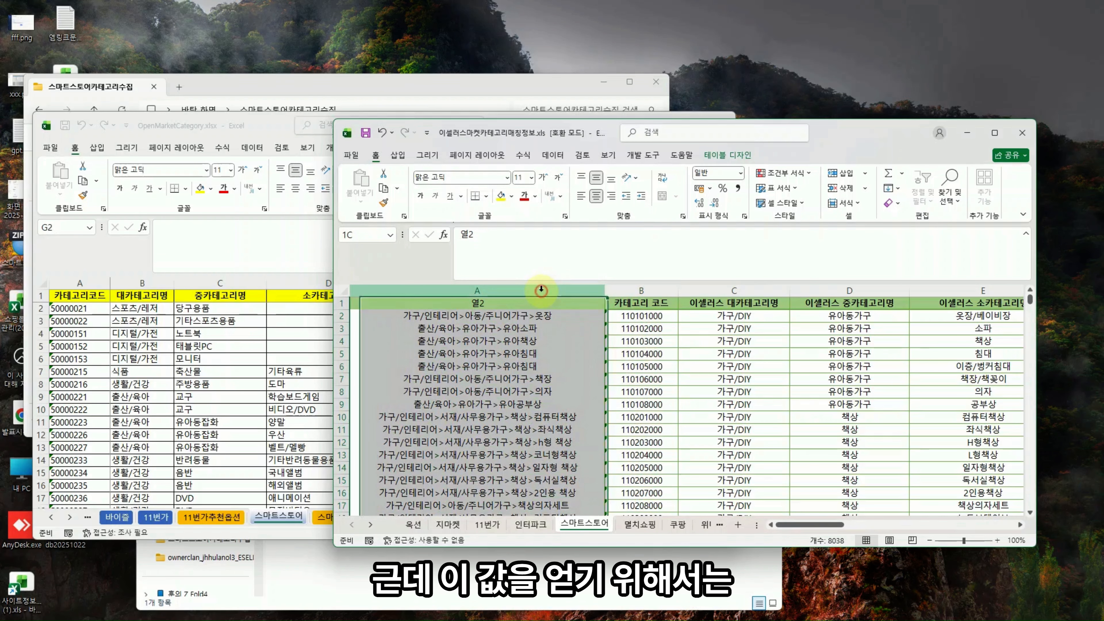
- Insert a VLOOKUP function in G2 of OpenMarketCategory.xlsx with F2 as the lookup value (검색할_값)
left_click(290, 314)
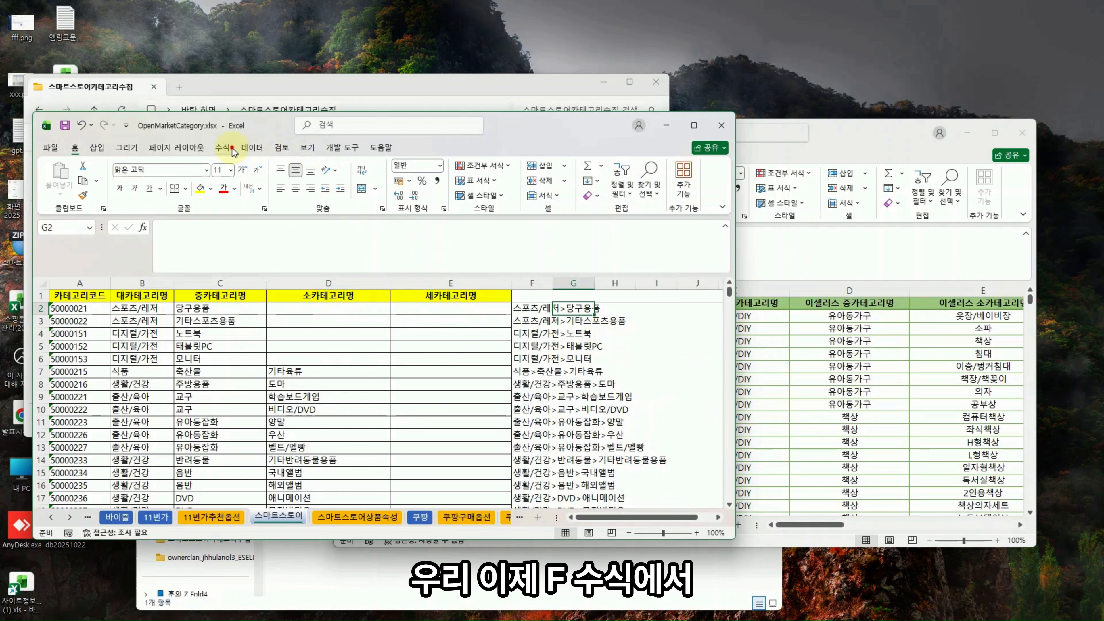
left_click(223, 148)
left_click(56, 178)
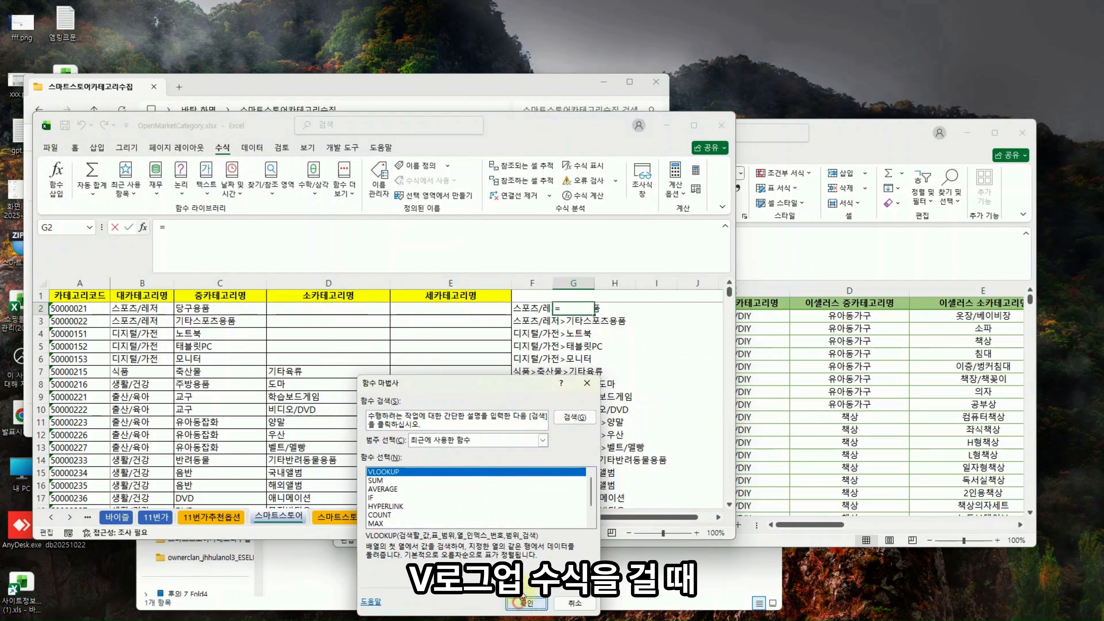
left_click(525, 603)
left_click(528, 308)
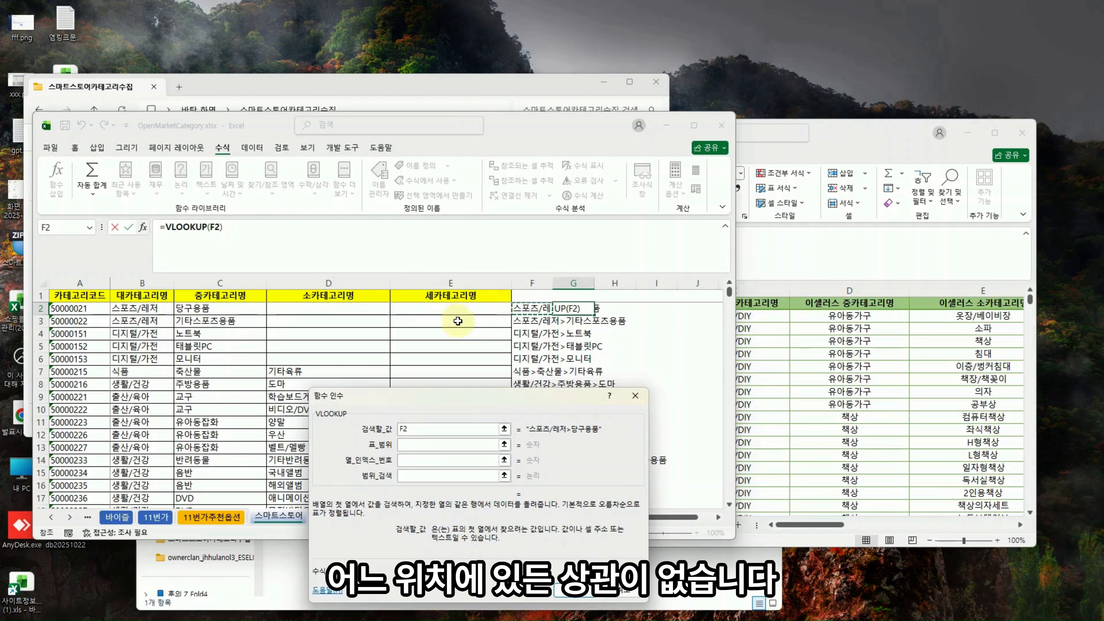
left_click(408, 445)
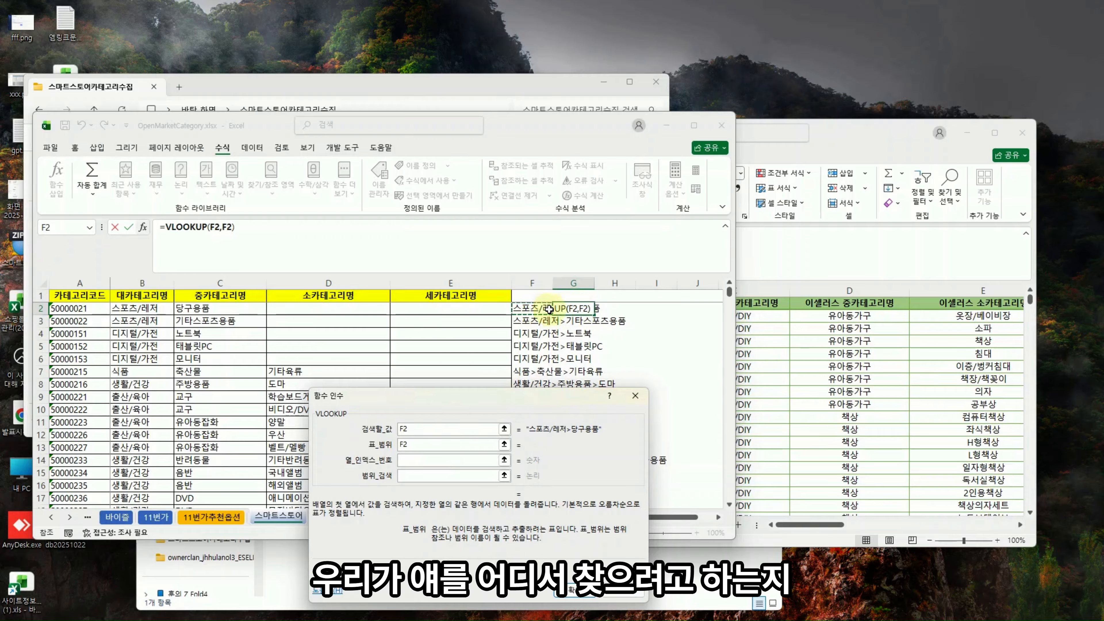
left_click(758, 342)
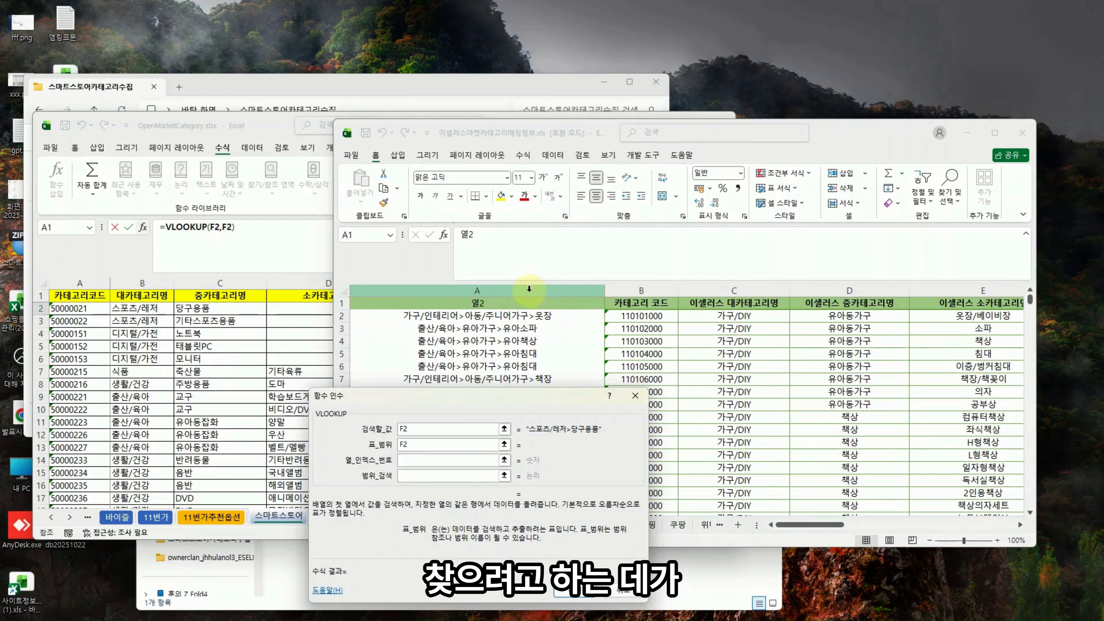
left_click_drag(530, 288, 705, 289)
left_click(698, 288)
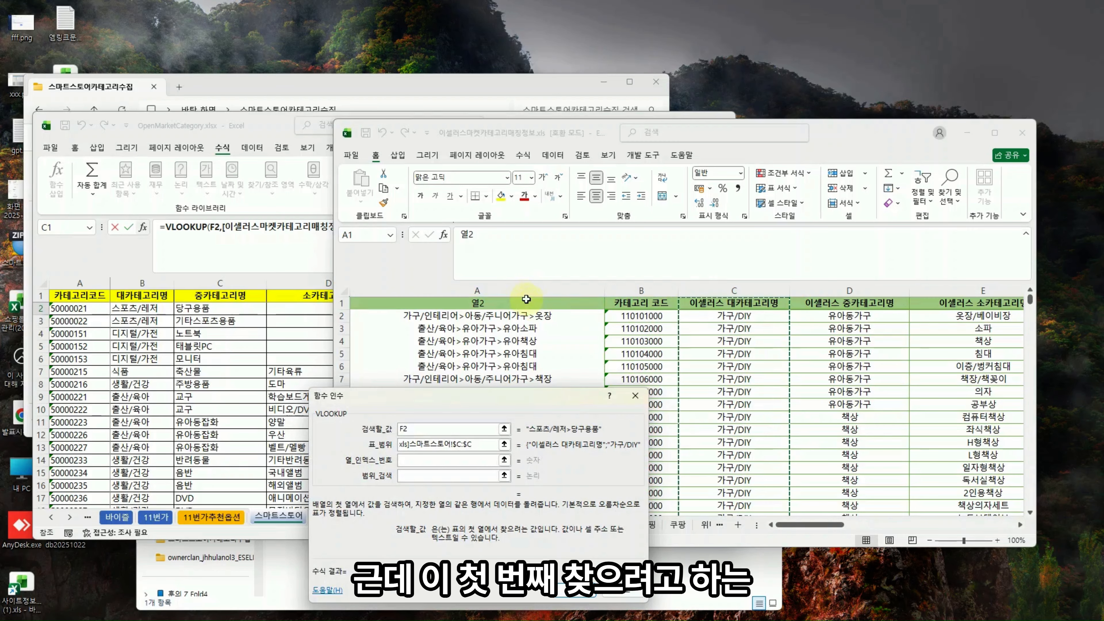
left_click(519, 292)
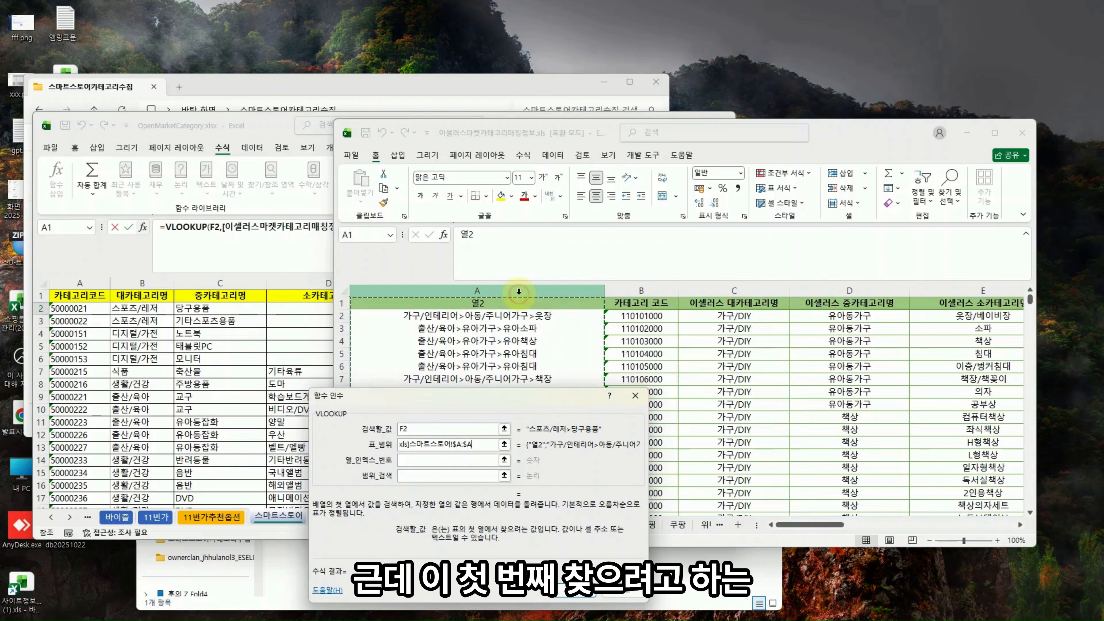
left_click(287, 342)
left_click(537, 311)
left_click(808, 370)
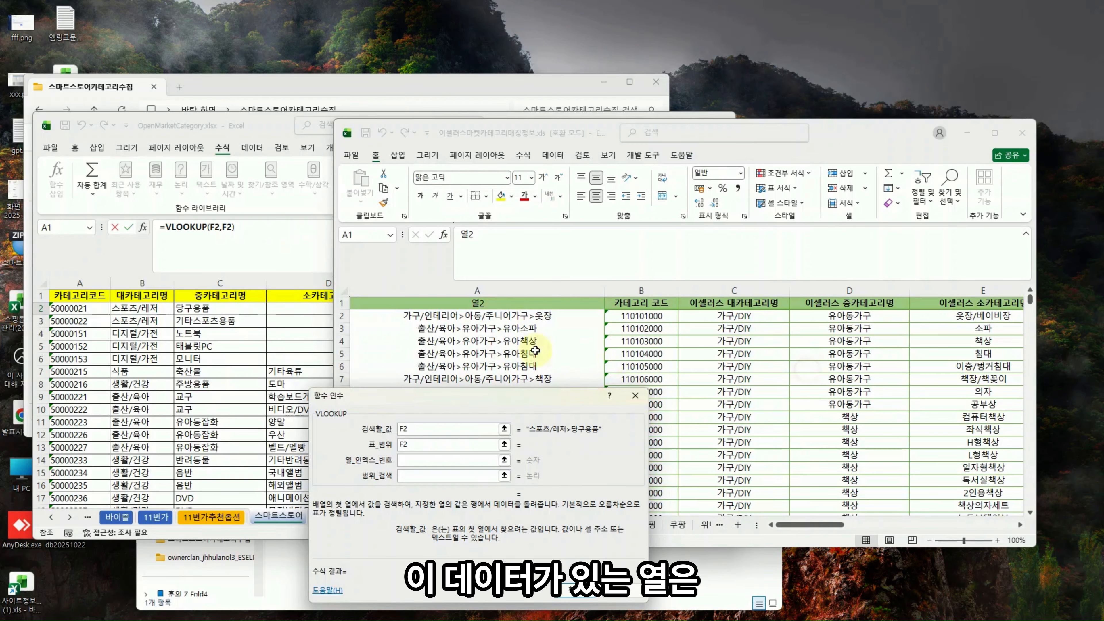
left_click(500, 328)
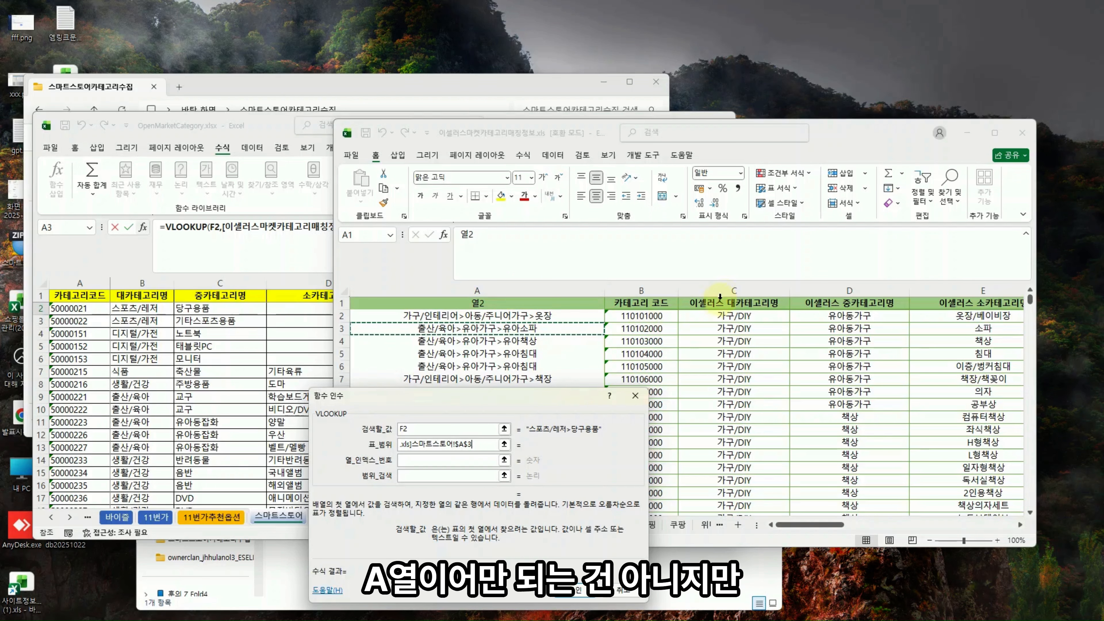
left_click(635, 395)
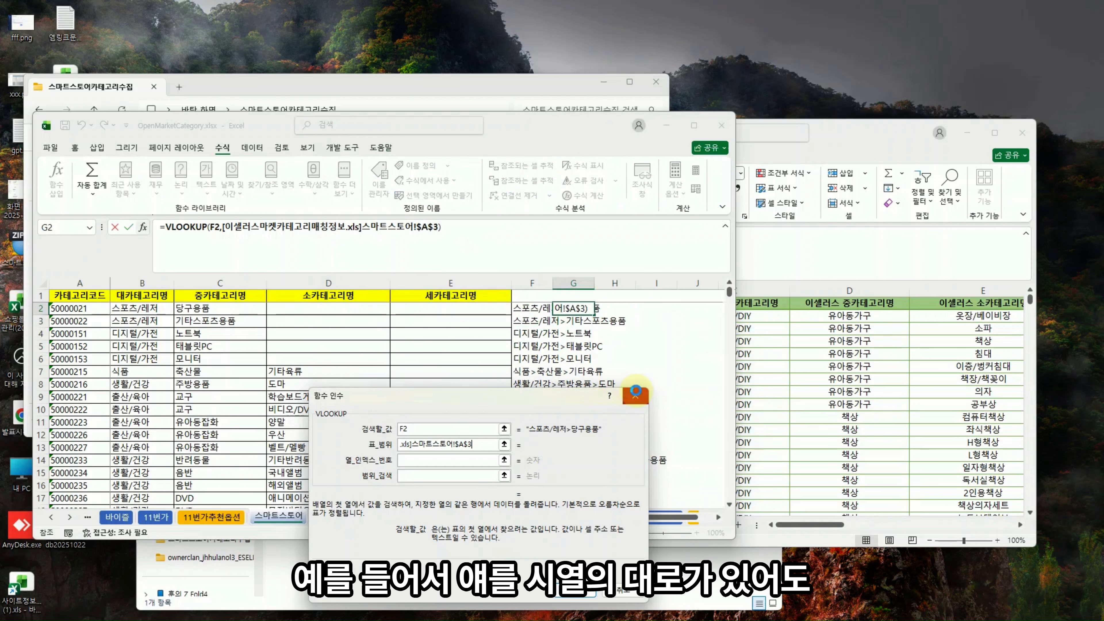
- Try to insert a copy of the 열2 column before 이셀러스 대카테고리명 in 이셀러스마켓카테고리매칭정보.xls
left_click(614, 372)
left_click(806, 361)
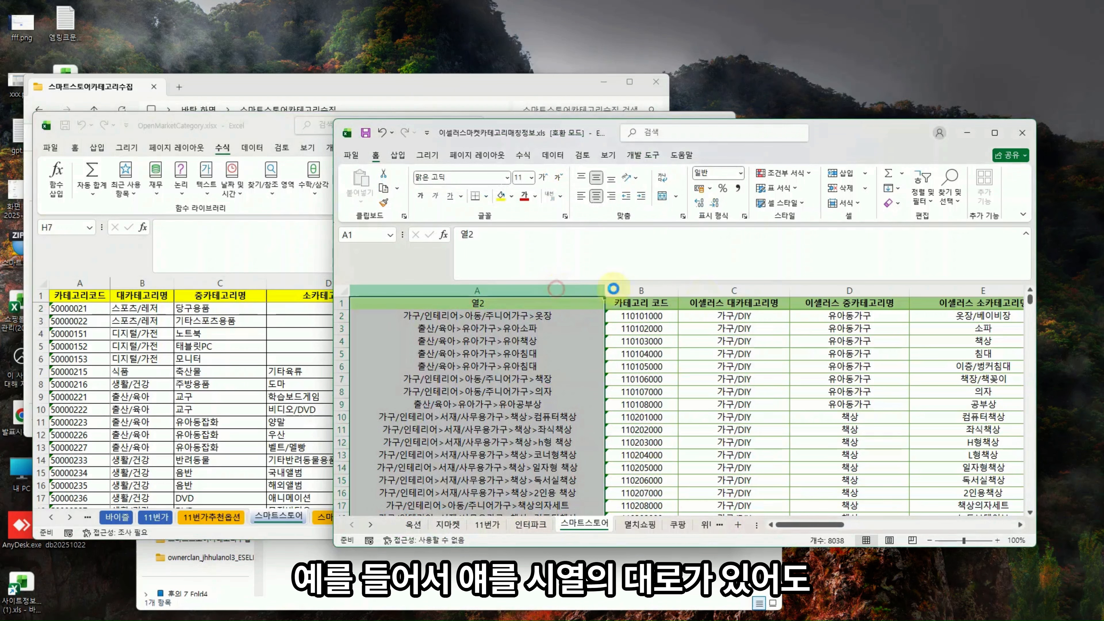
key("ctrl+c")
right_click(746, 291)
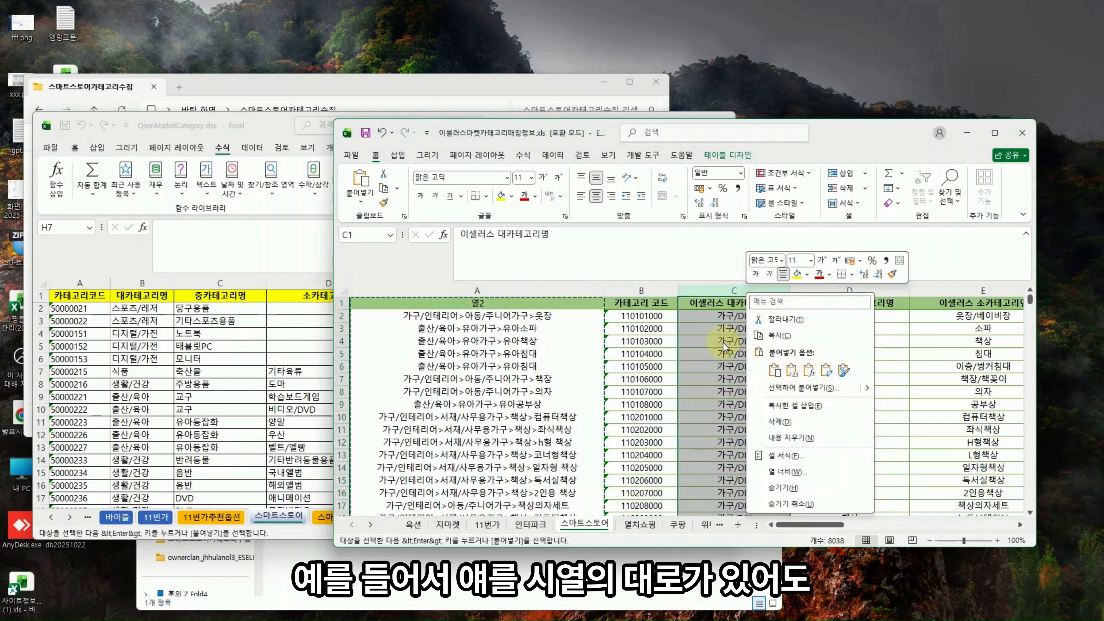
left_click(808, 411)
left_click(547, 348)
left_click(524, 338)
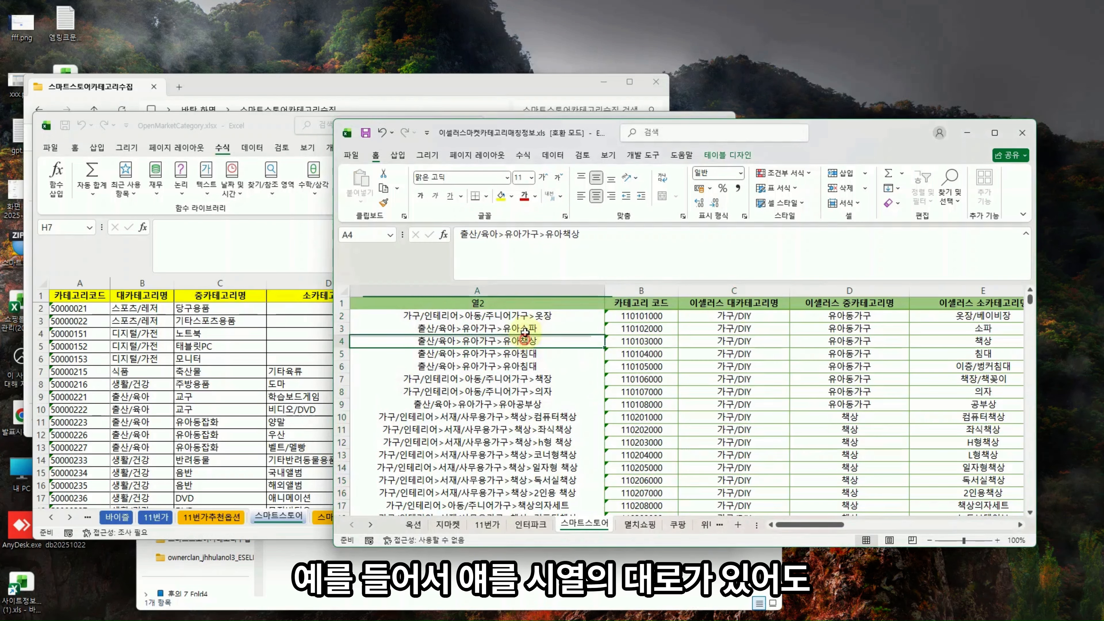
left_click(528, 291)
key("ctrl+c")
left_click(735, 290)
right_click(755, 291)
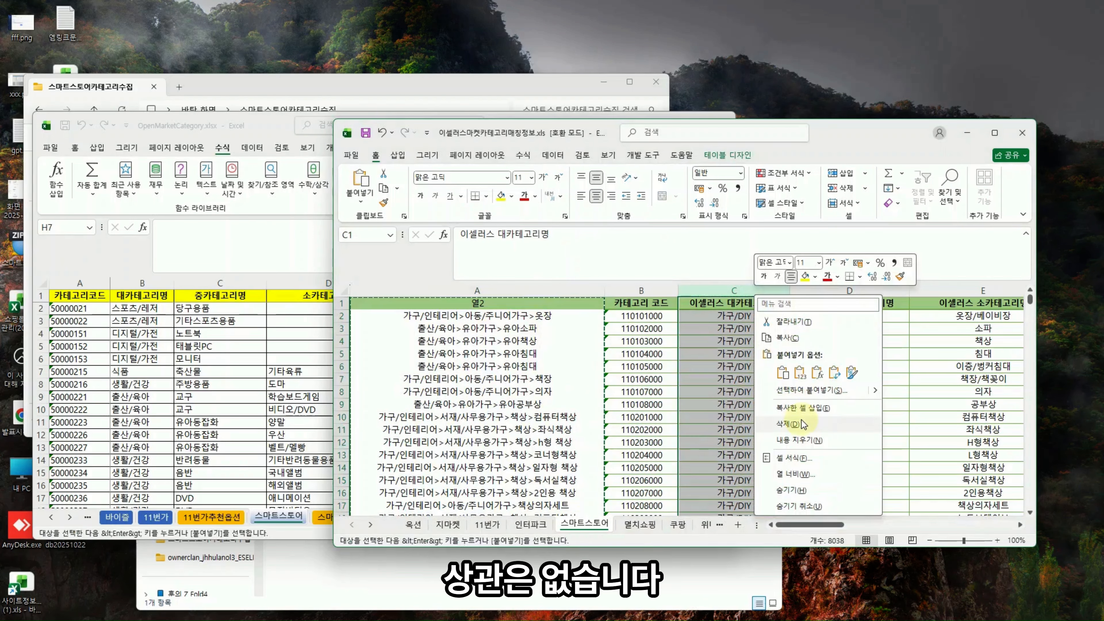
left_click(801, 424)
left_click(559, 350)
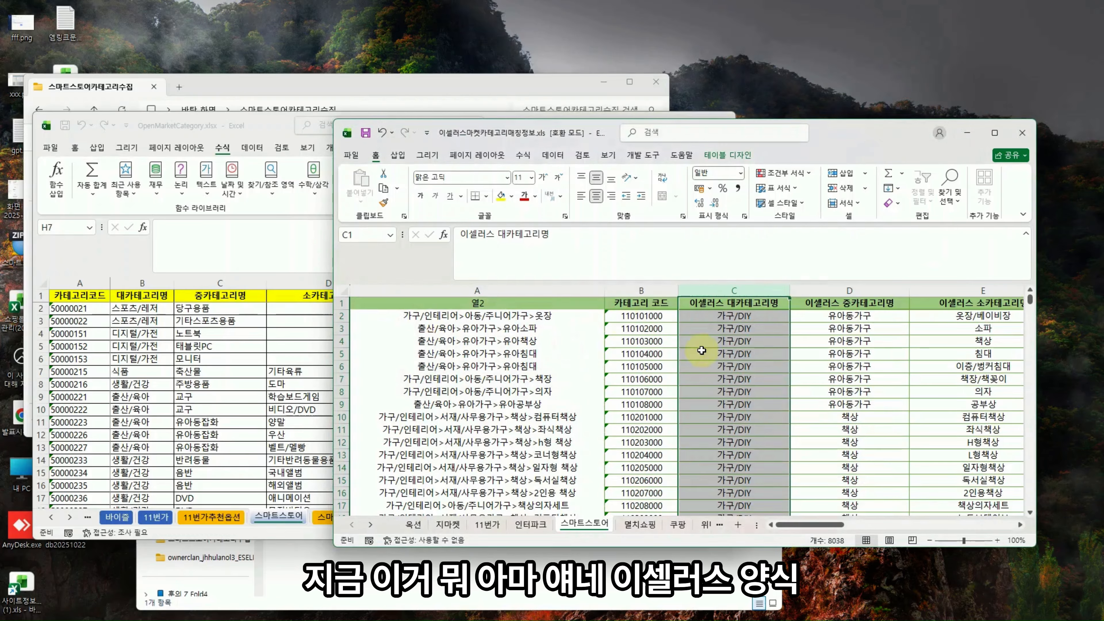
- Maximize 이셀러스마켓카테고리매칭정보.xls and insert an empty column before 이셀러스 중카테고리명
left_click(995, 132)
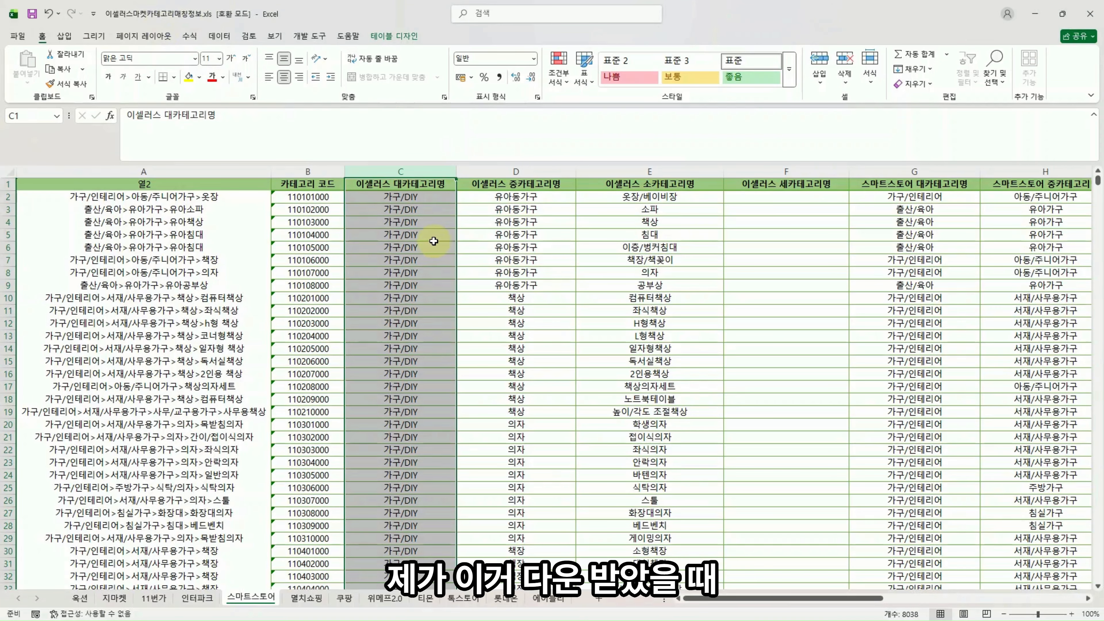
left_click(494, 237)
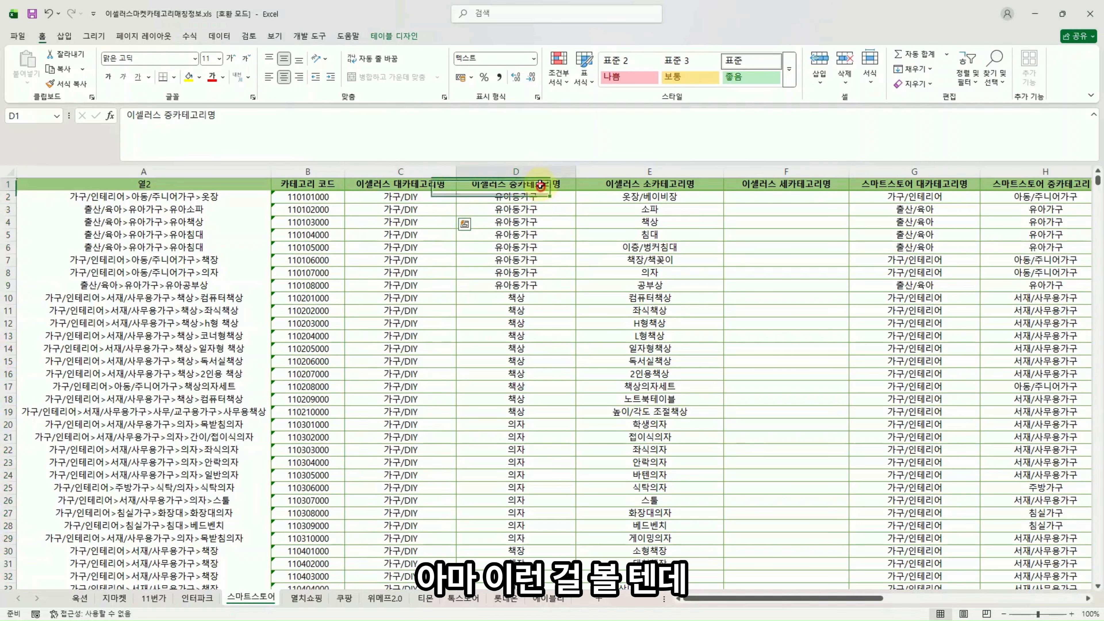
left_click(461, 171)
right_click(505, 172)
left_click(552, 286)
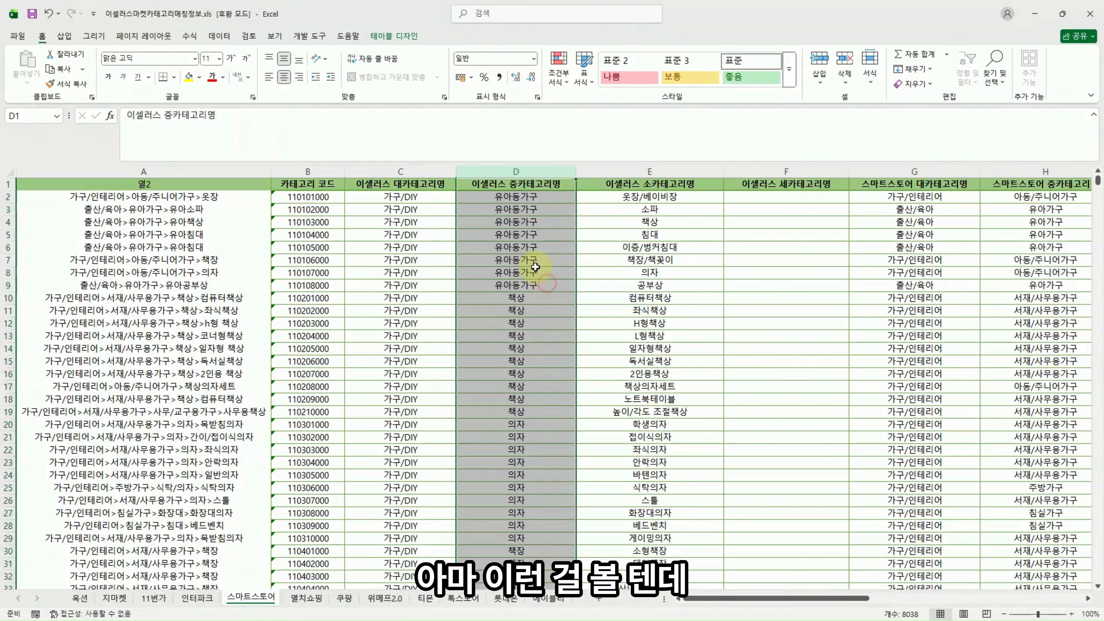
left_click(513, 235)
- Copy the 열2 category path column A into the empty column D
left_click(144, 172)
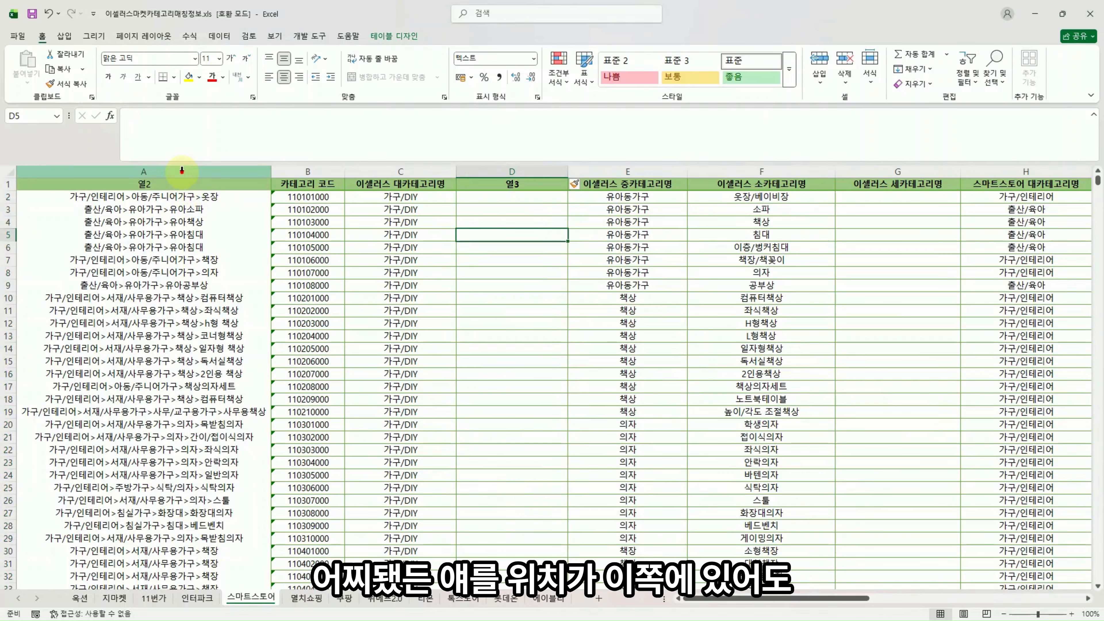
key("ctrl+c")
left_click(506, 173)
key("ctrl+v")
left_click(535, 237)
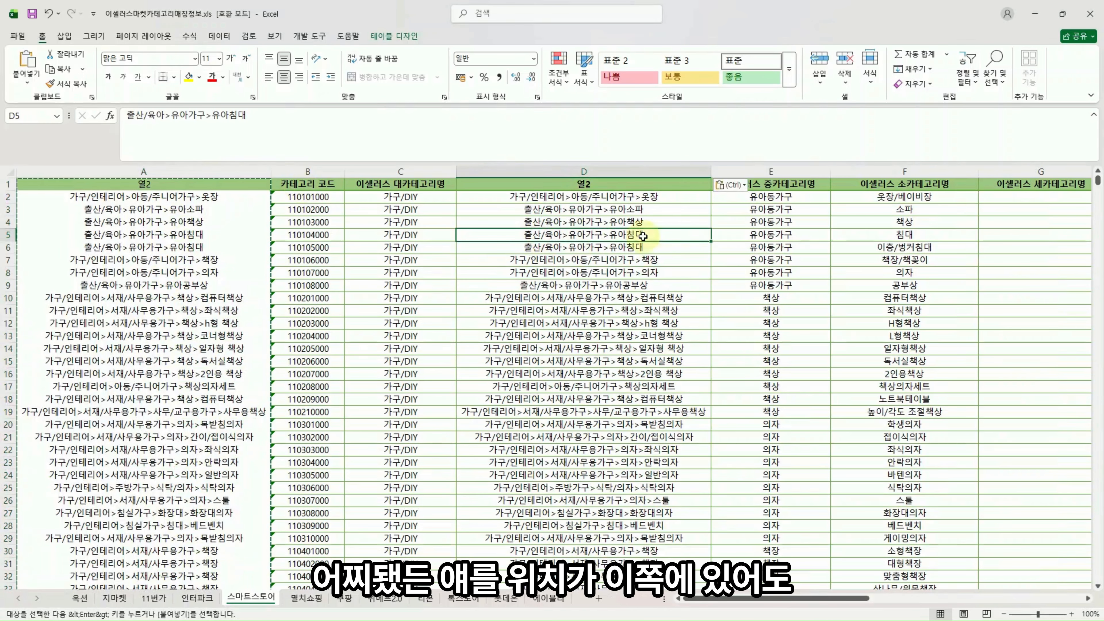
key("Escape")
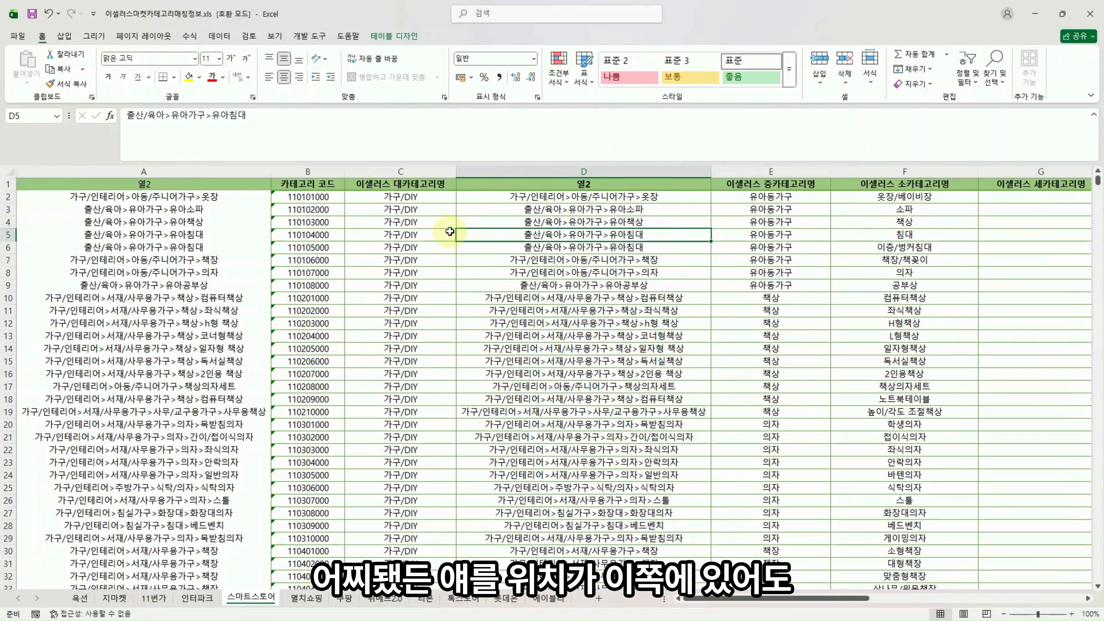
- Insert a copy of the 카테고리 코드 column as column E, directly after the copied 열2 paths
left_click(308, 171)
key("ctrl+c")
left_click(749, 171)
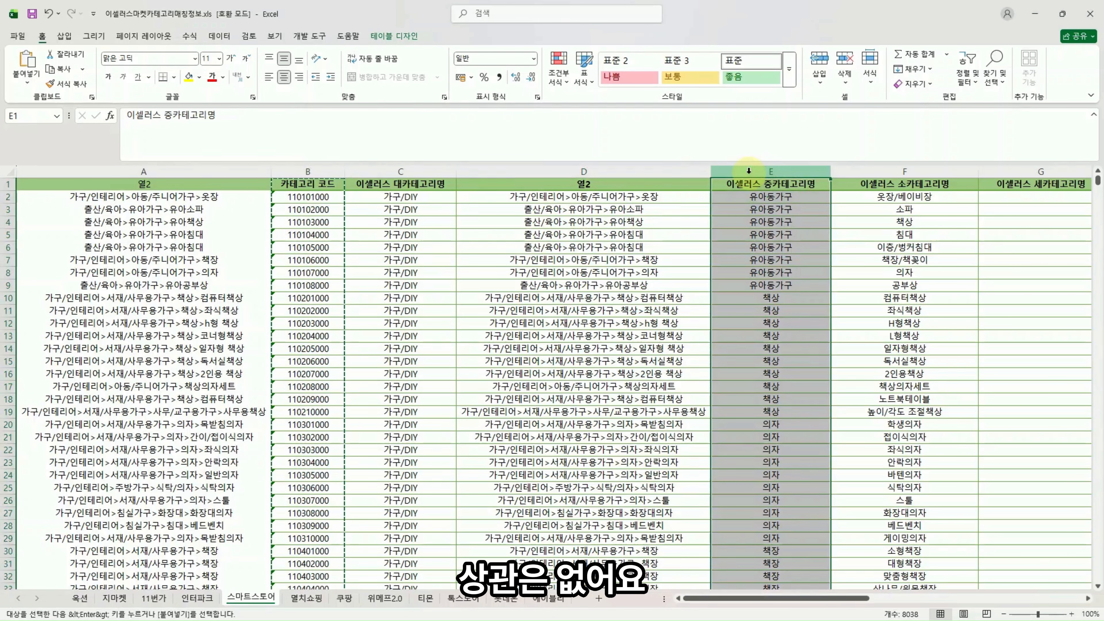
right_click(749, 173)
left_click(782, 294)
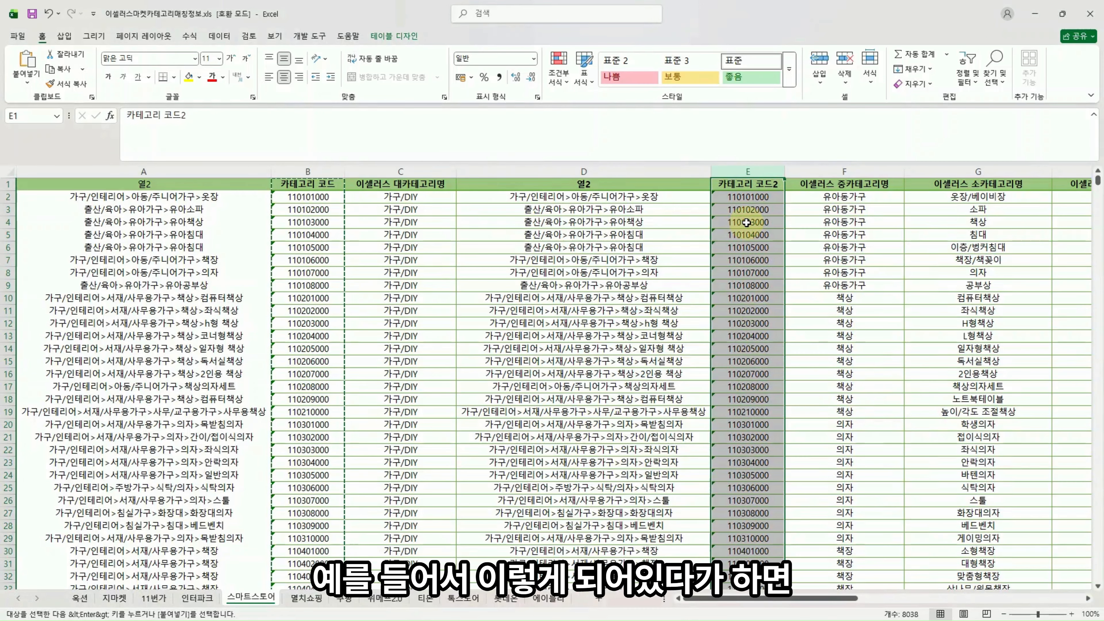
left_click(747, 223)
left_click(695, 209)
- Restore the matching workbook to a smaller window overlapping OpenMarketCategory.xlsx, with columns D and E in view
left_click(1063, 13)
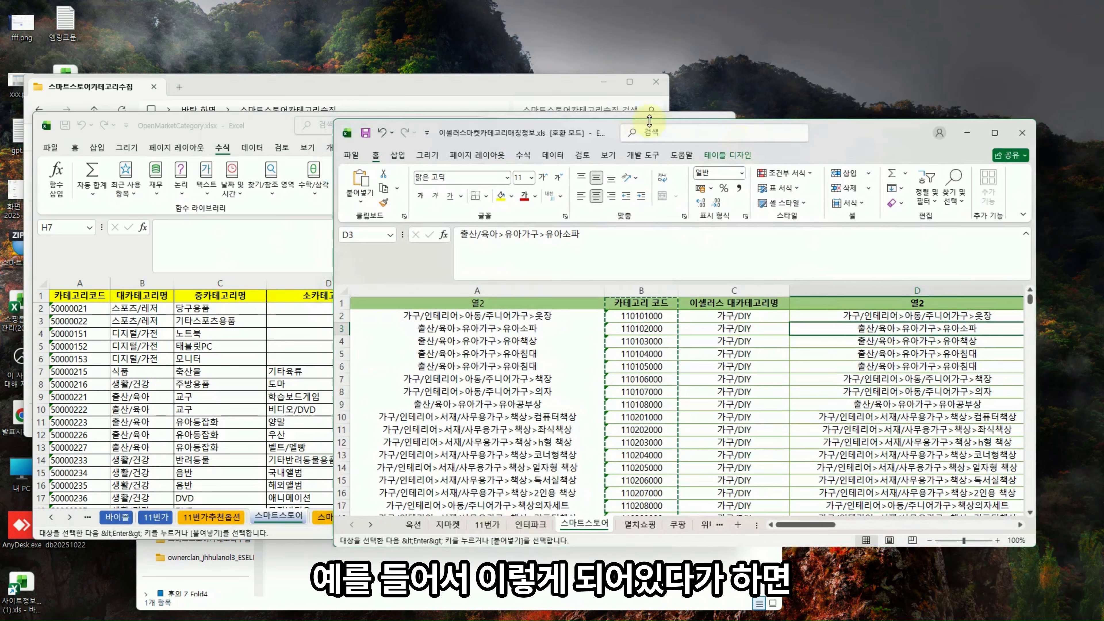
left_click_drag(650, 121, 731, 100)
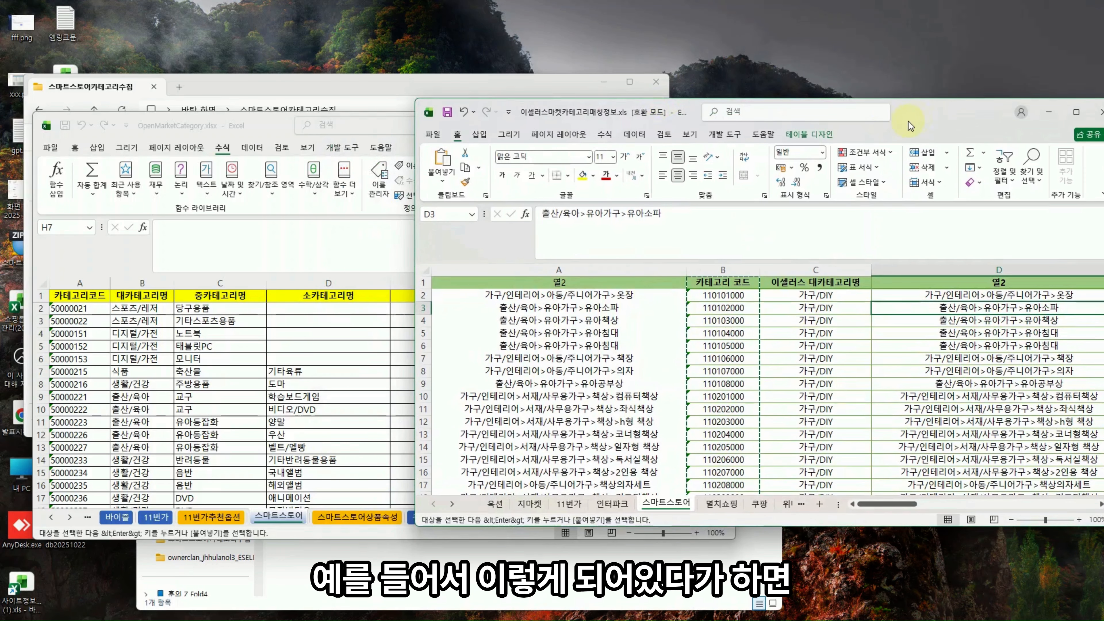
left_click_drag(911, 126, 828, 122)
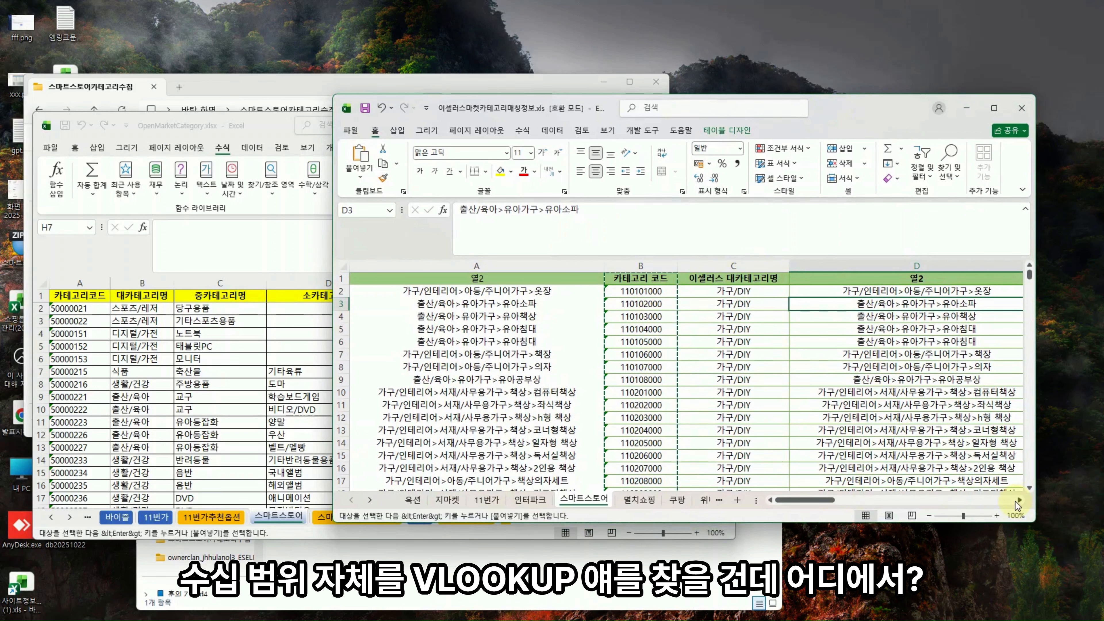
left_click(1015, 501)
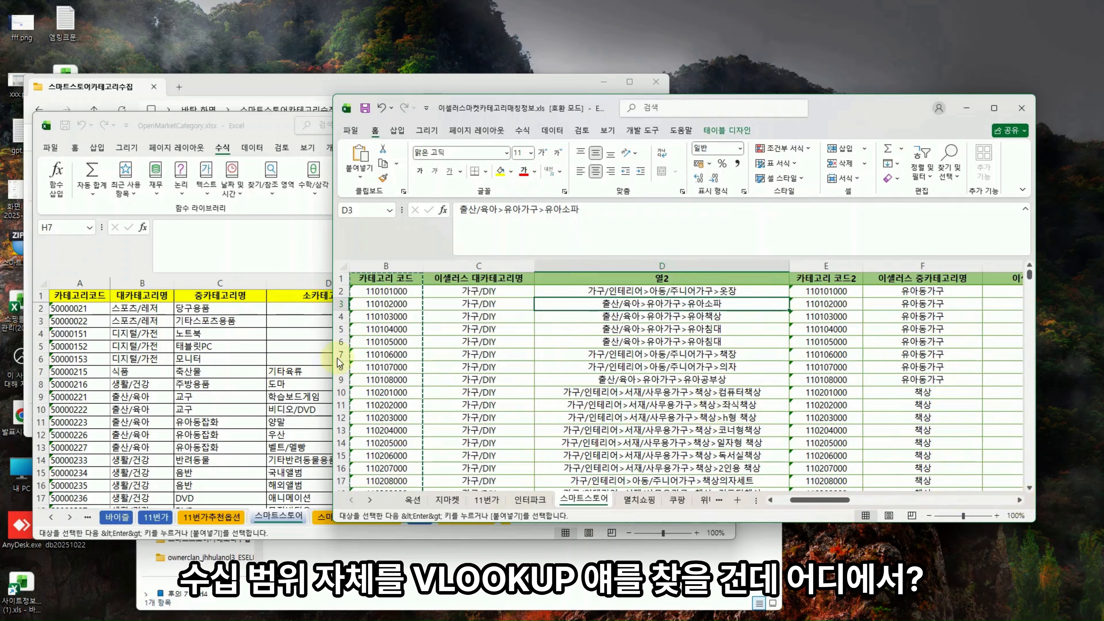
- Try a VLOOKUP in G2 of OpenMarketCategory.xlsx with F2 as lookup value and the matching workbook's columns D:E as table range
left_click(234, 338)
left_click(563, 311)
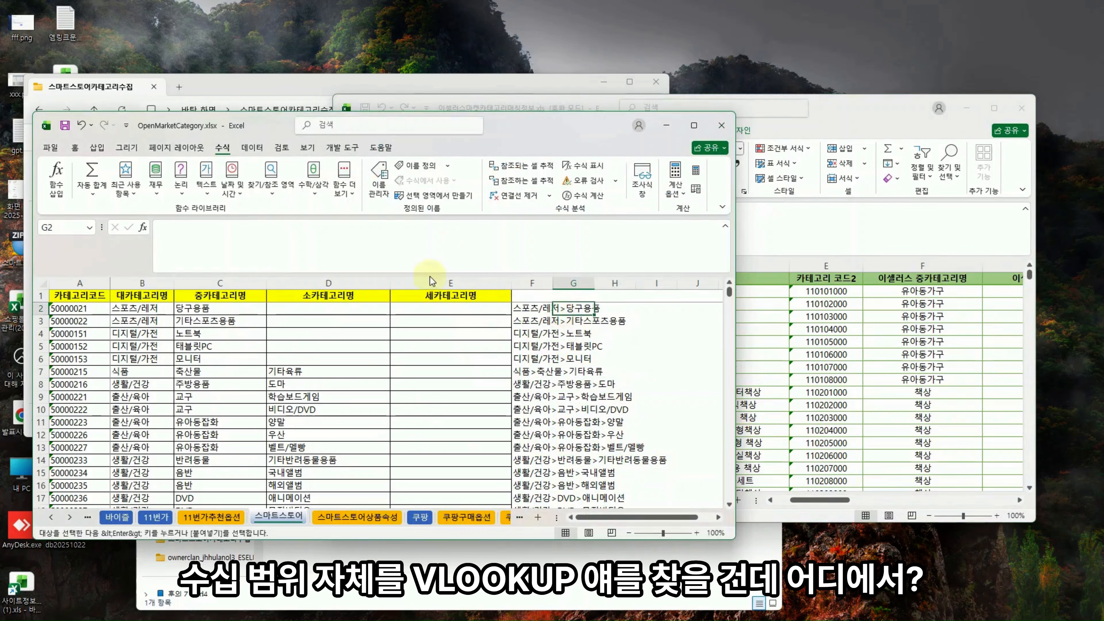
left_click(56, 178)
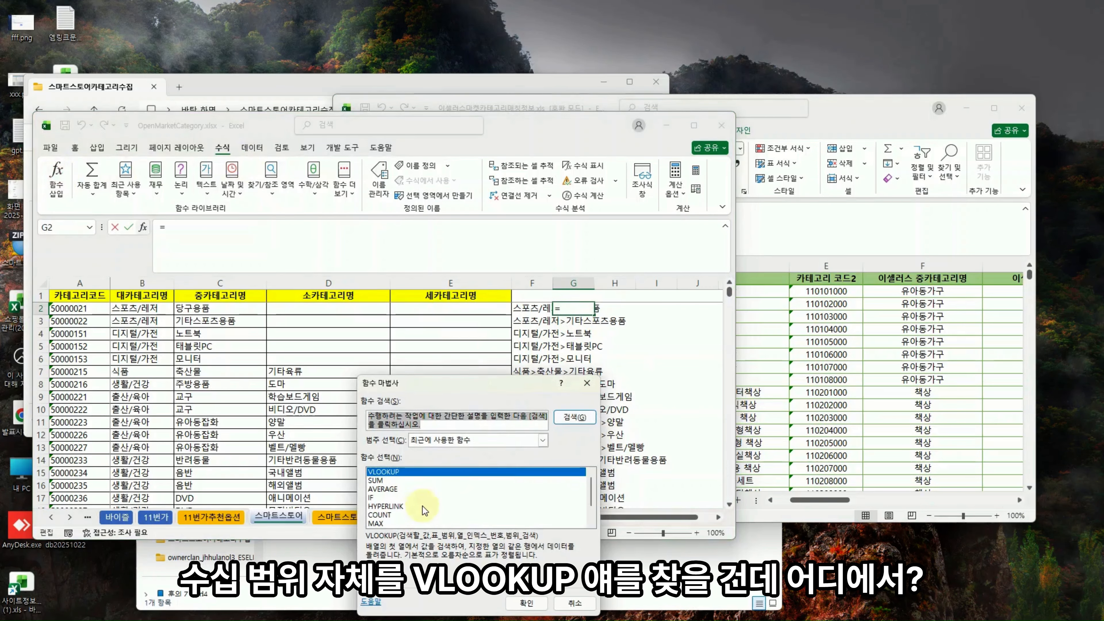
left_click(524, 599)
left_click(535, 310)
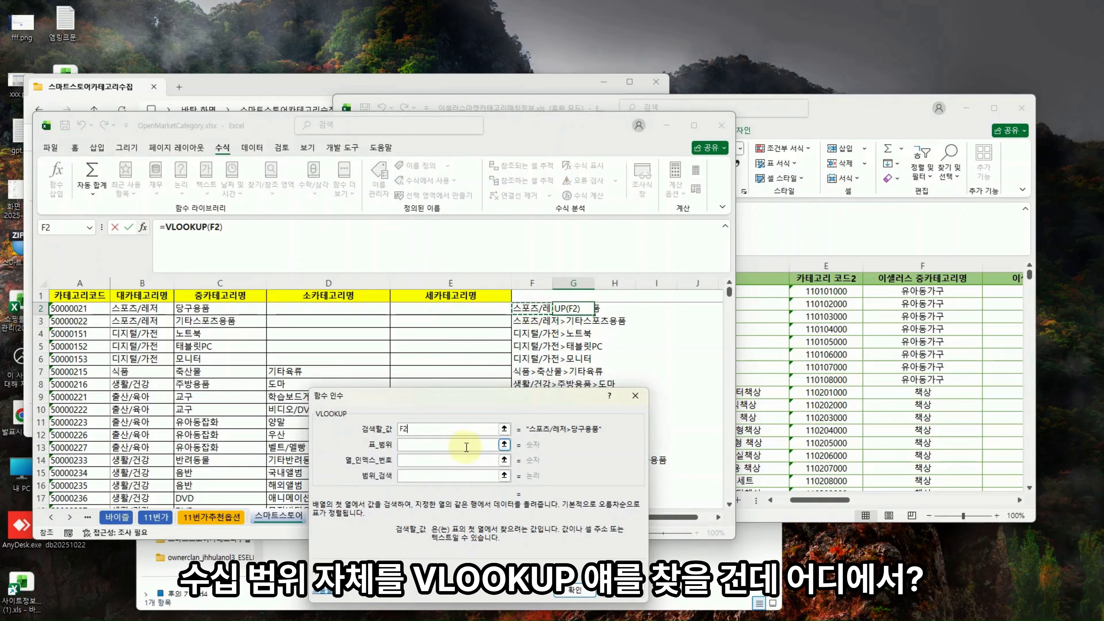
left_click(448, 444)
left_click(785, 376)
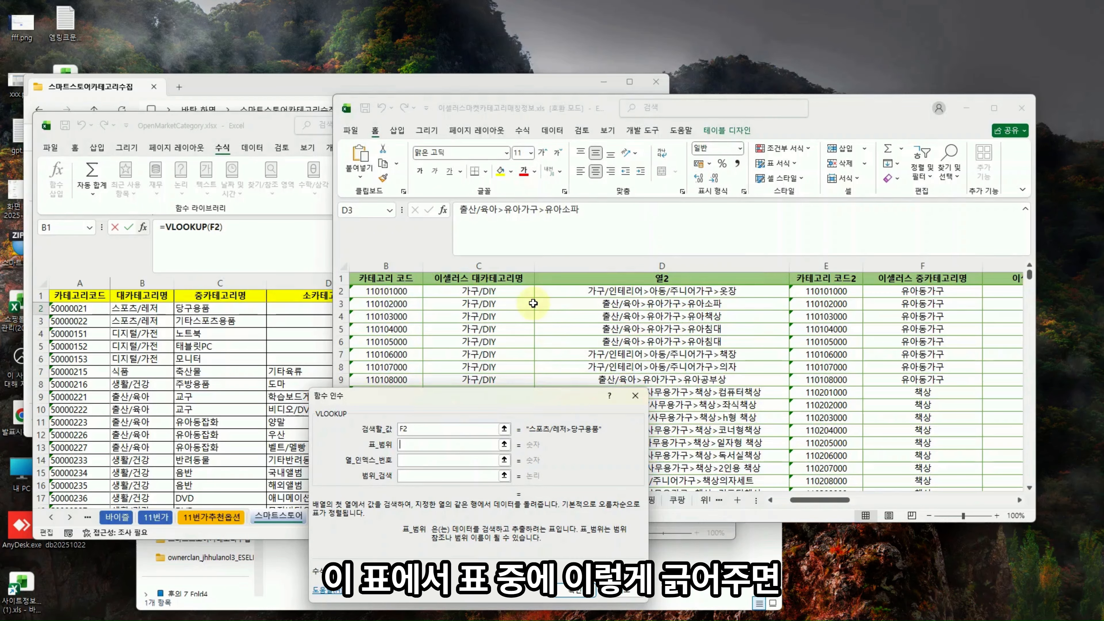
left_click(638, 266)
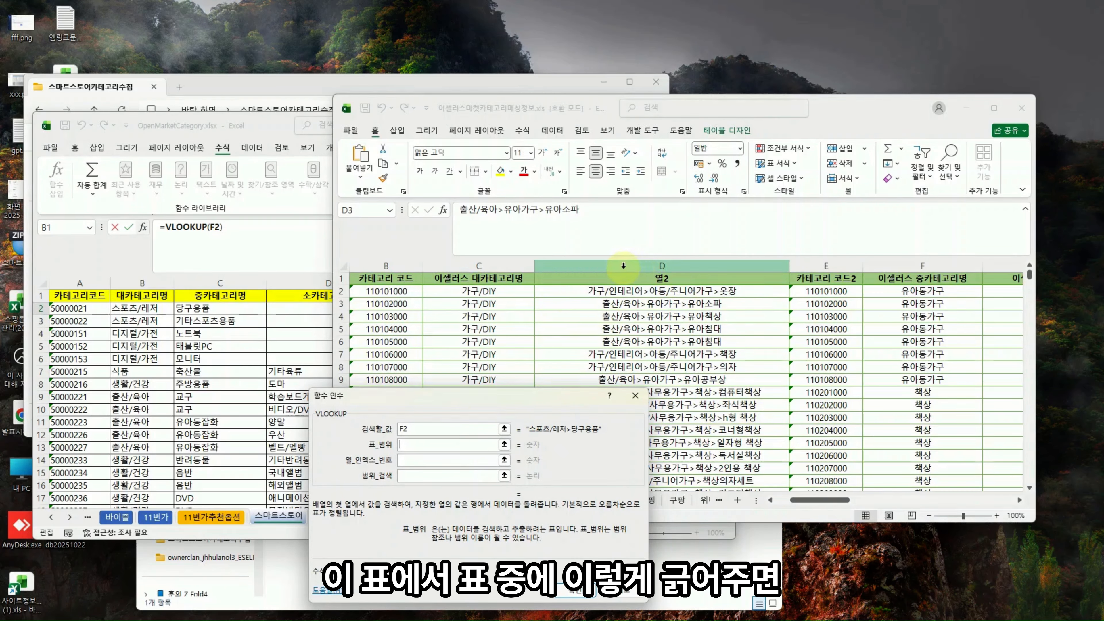
left_click_drag(623, 264, 826, 265)
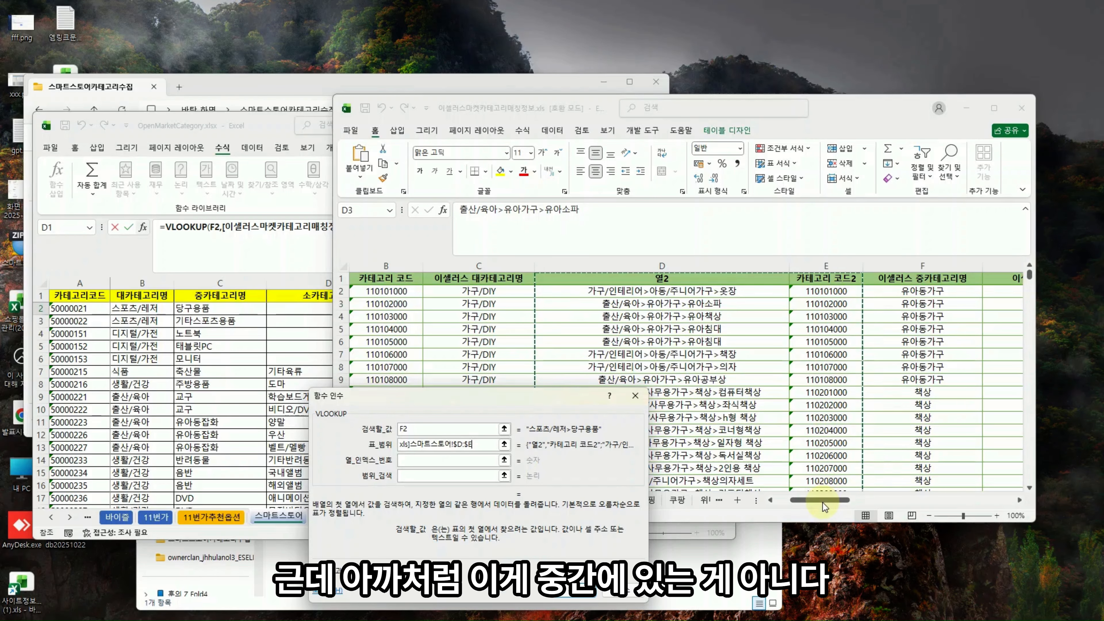
left_click_drag(823, 503, 824, 502)
key("Escape")
- Examine a selection from column B through 열22 in the matching workbook to check where the lookup key column lies in the range
left_click(852, 407)
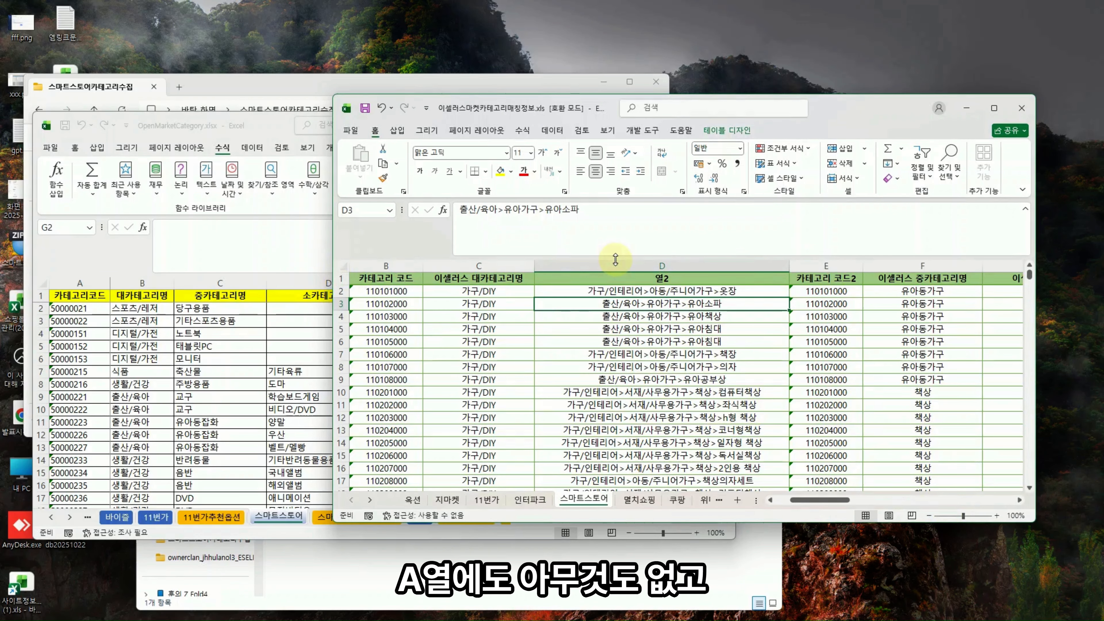
left_click_drag(393, 266, 665, 259)
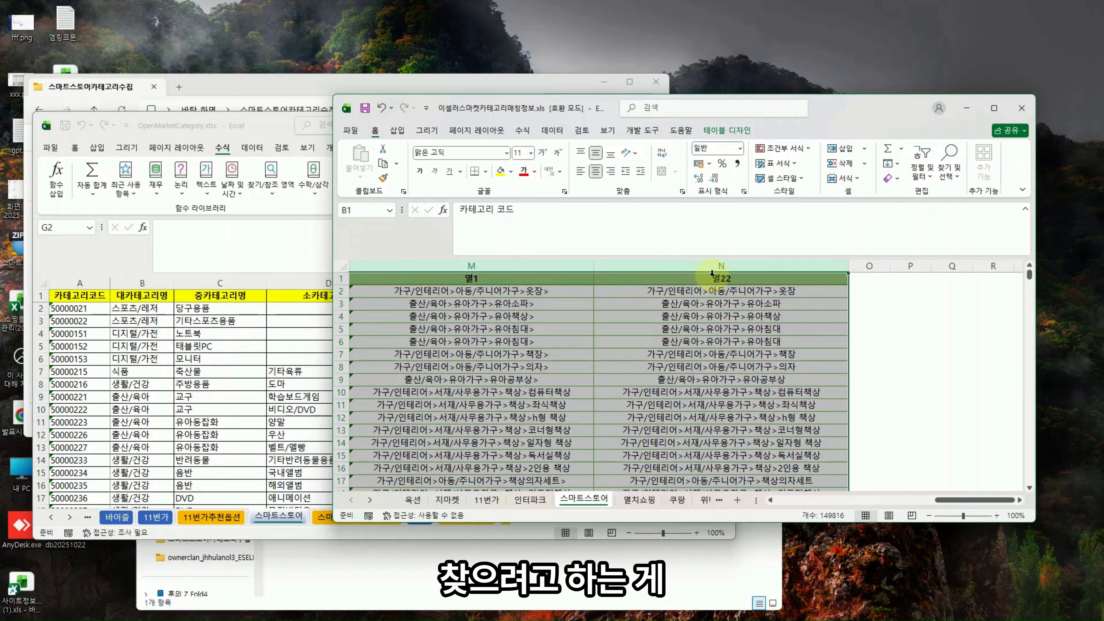
left_click(705, 267)
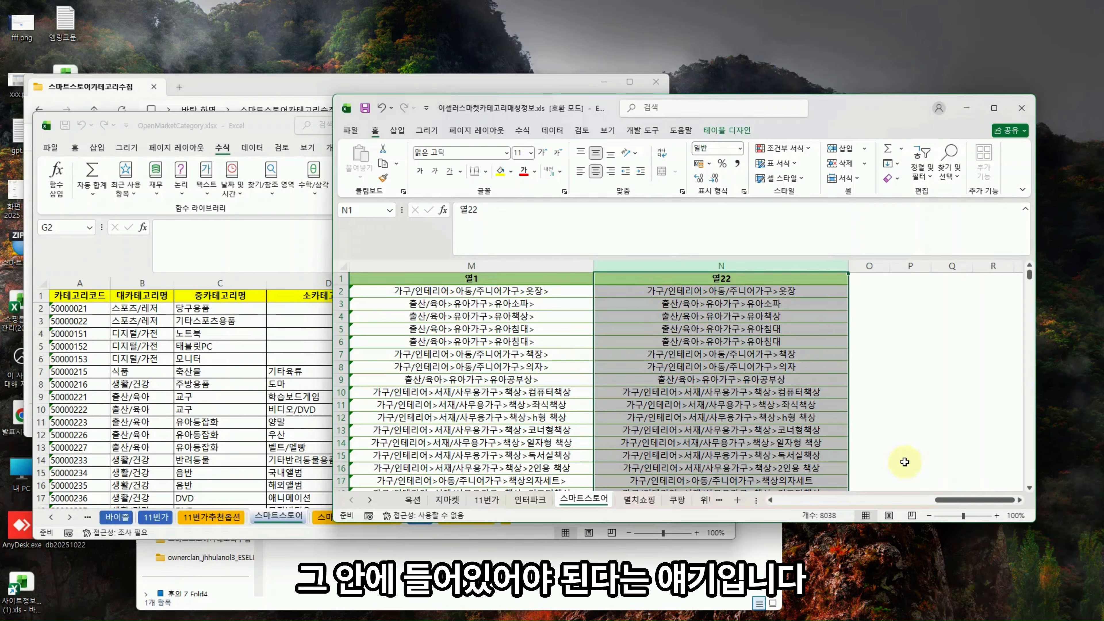
left_click_drag(946, 497, 644, 485)
left_click(517, 383)
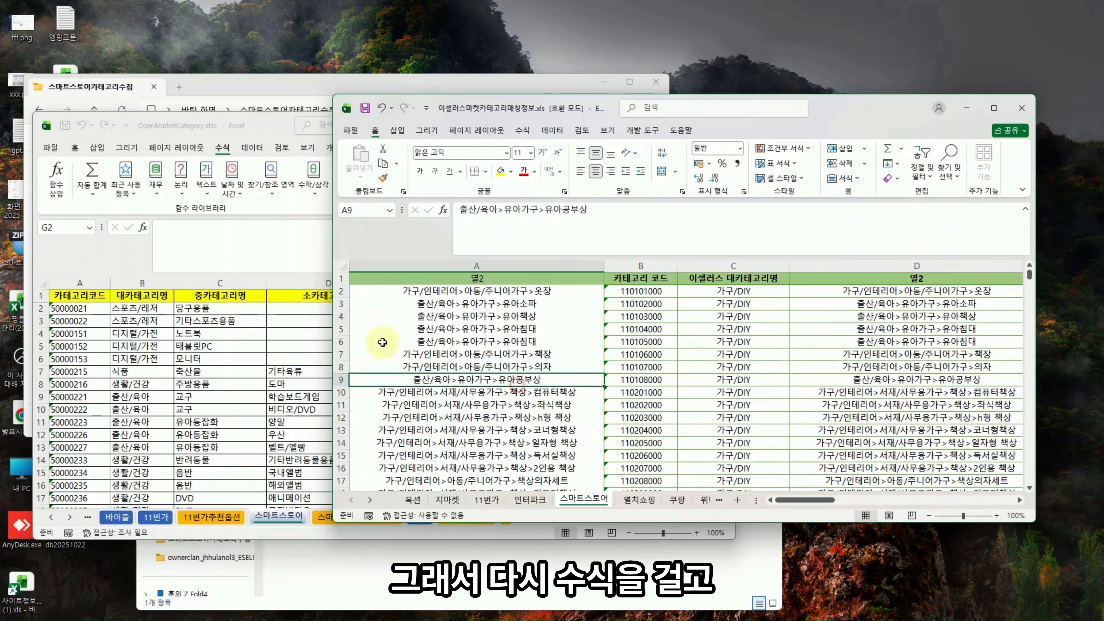
- Start a VLOOKUP in G2 of OpenMarketCategory.xlsx with F2 as lookup value and the matching workbook's columns A:B as table range
left_click(224, 334)
left_click(57, 176)
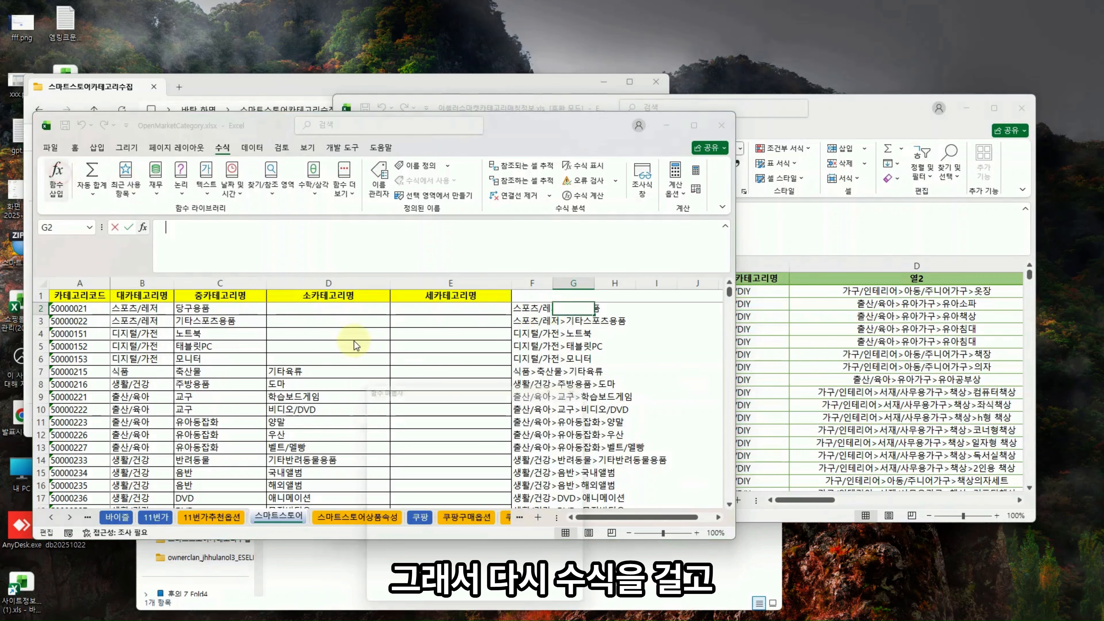
key("Return")
left_click(526, 313)
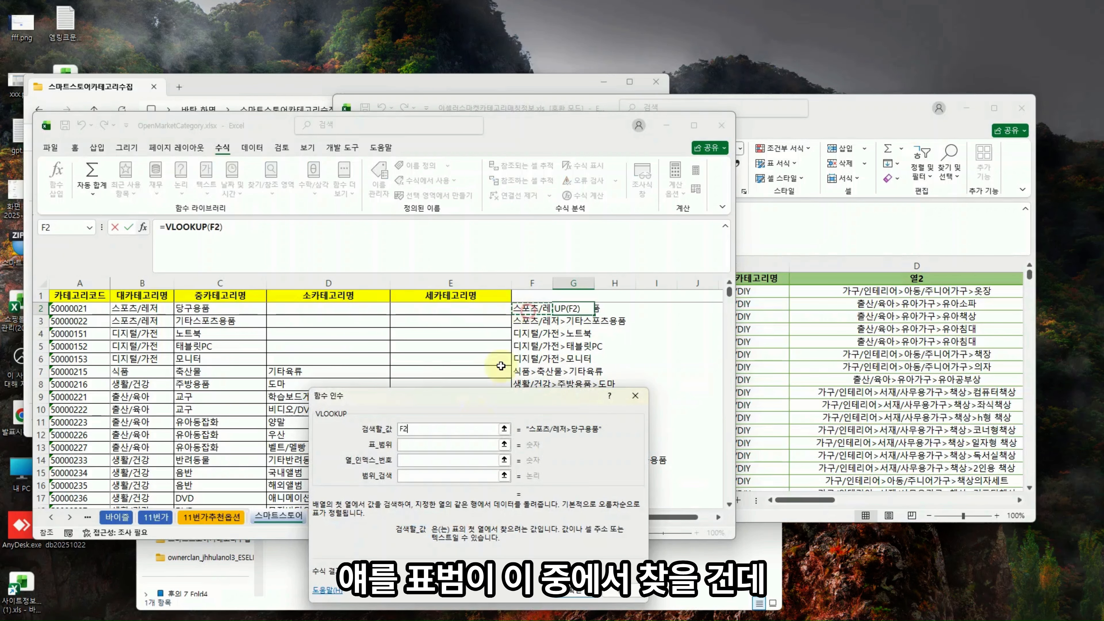
left_click(432, 449)
left_click(823, 352)
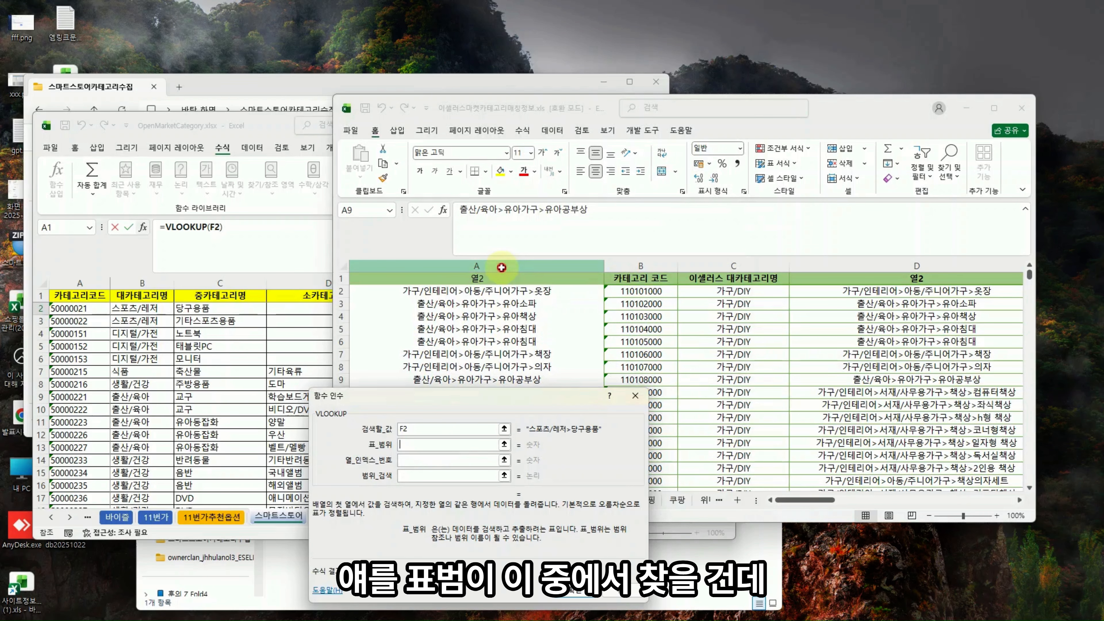
left_click_drag(502, 266, 637, 274)
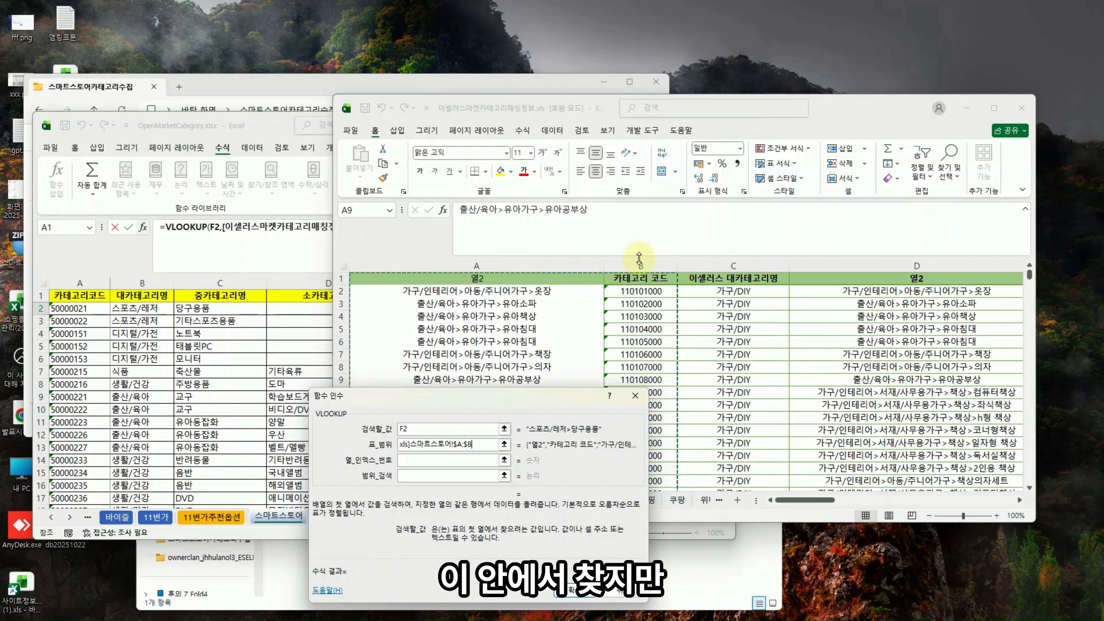
- Set the VLOOKUP's column index to 2 and its range lookup to 0, completing the formula in G2
left_click(440, 461)
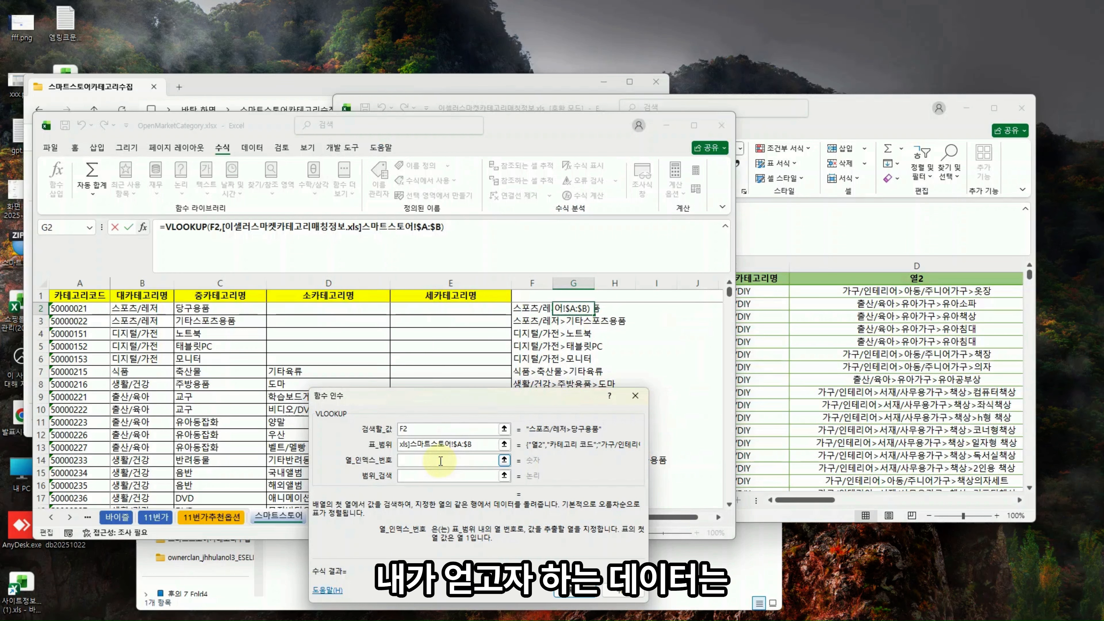
type("2")
left_click(440, 476)
type("0")
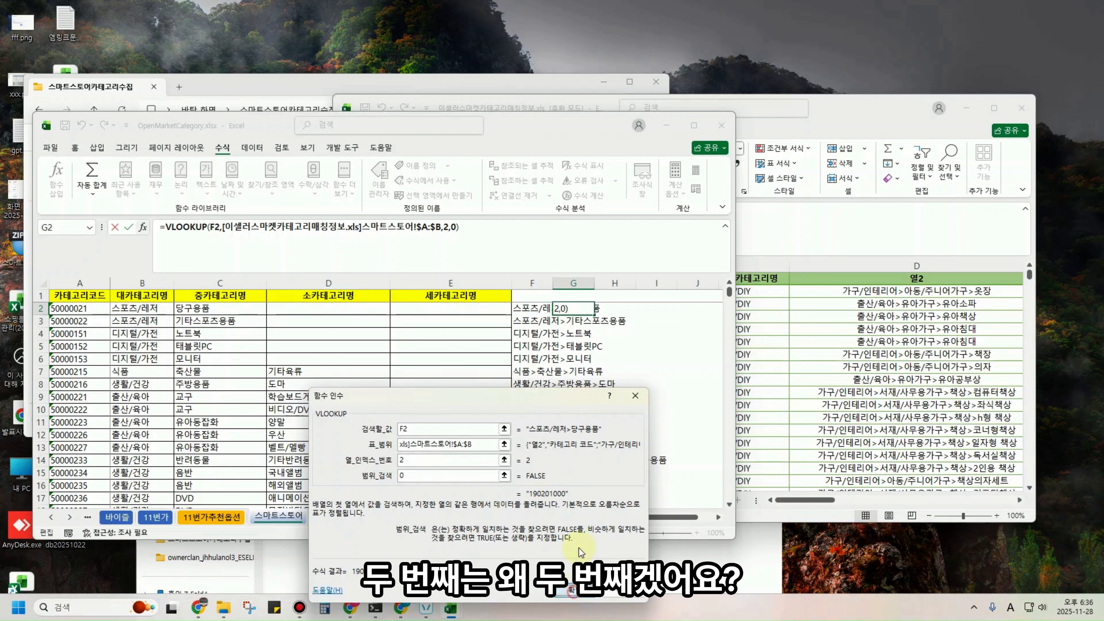
left_click(575, 593)
- Examine columns A and B in the matching workbook to check that 카테고리 코드 is the lookup range's second column
left_click(775, 341)
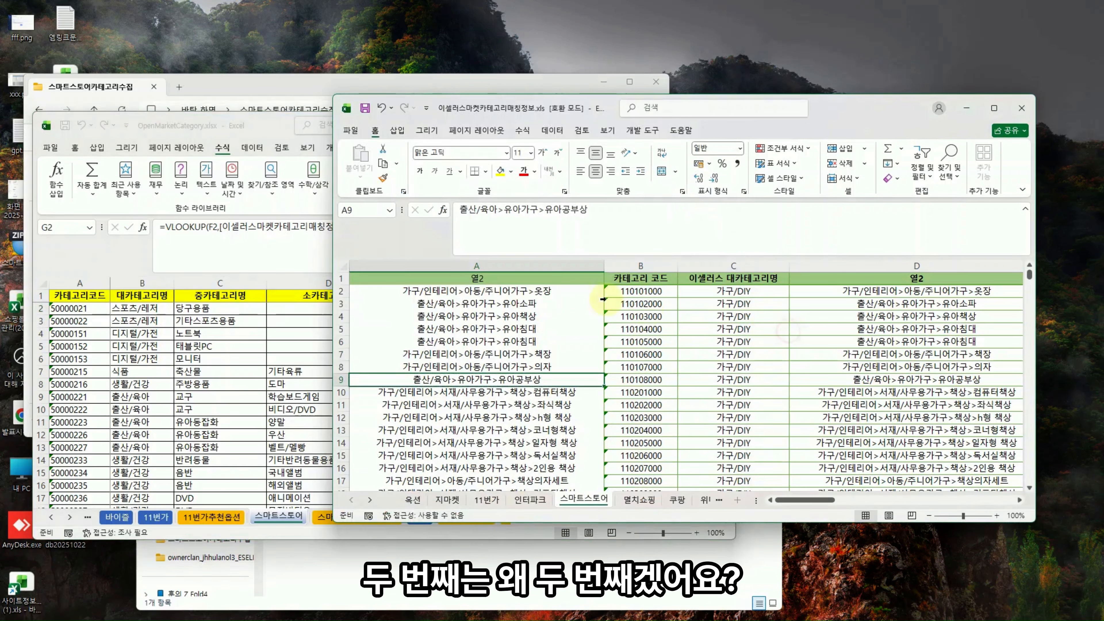
left_click(539, 265)
left_click(617, 264)
left_click(540, 264)
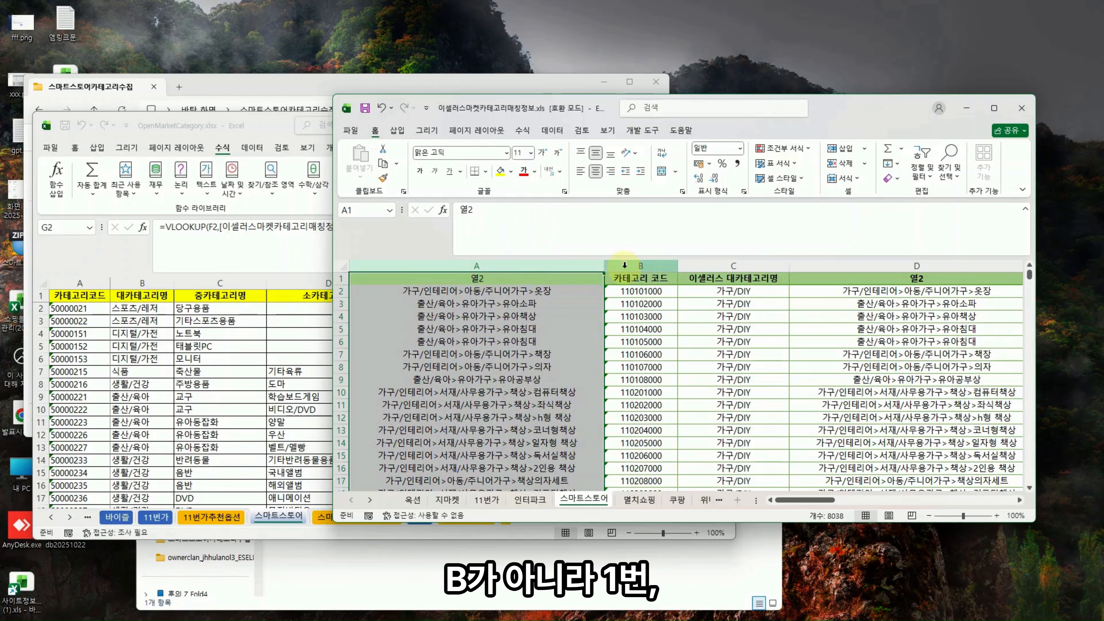
mouse_move(624, 264)
left_mouse_down()
mouse_move(562, 266)
mouse_move(634, 265)
left_mouse_up()
- Fill the G2 lookup down column G of OpenMarketCategory.xlsx and replace the formulas with their values
left_click(296, 348)
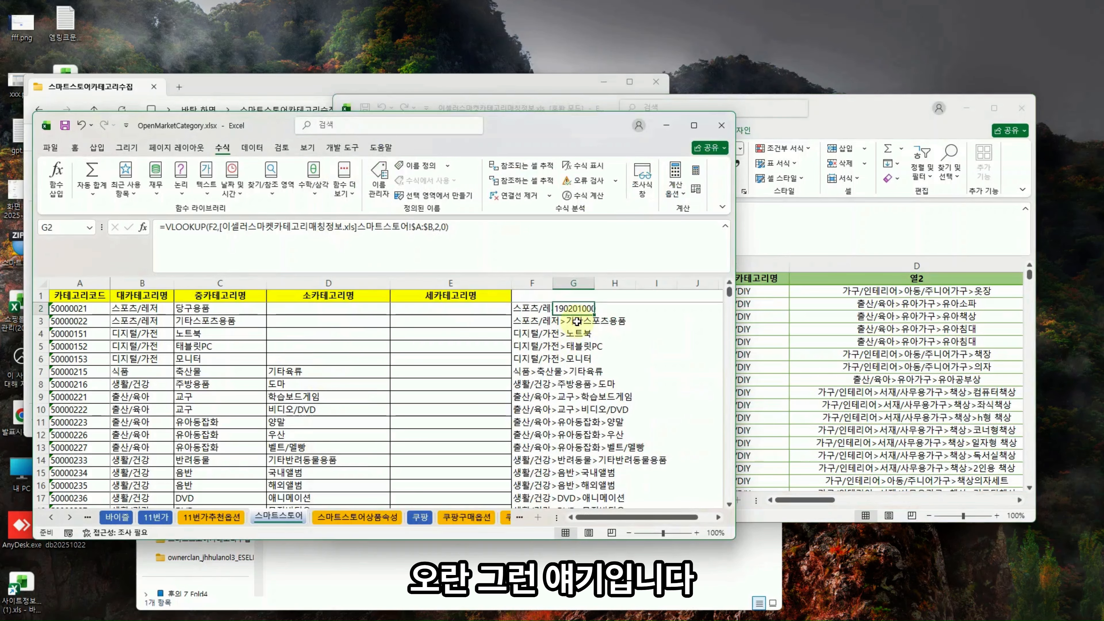
double_click(594, 314)
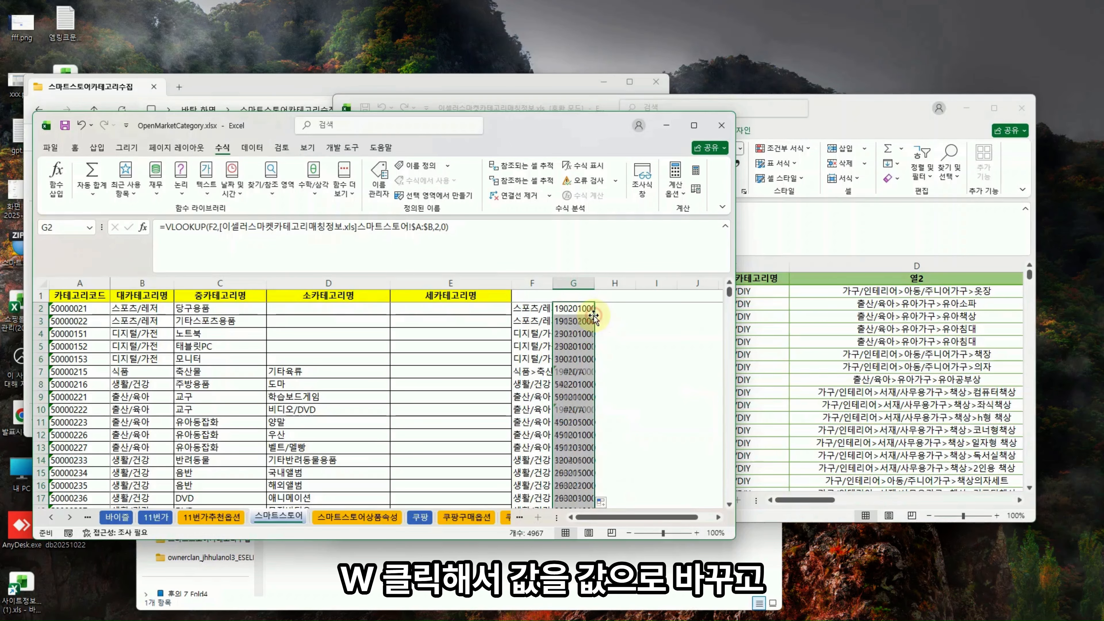
key("ctrl+c")
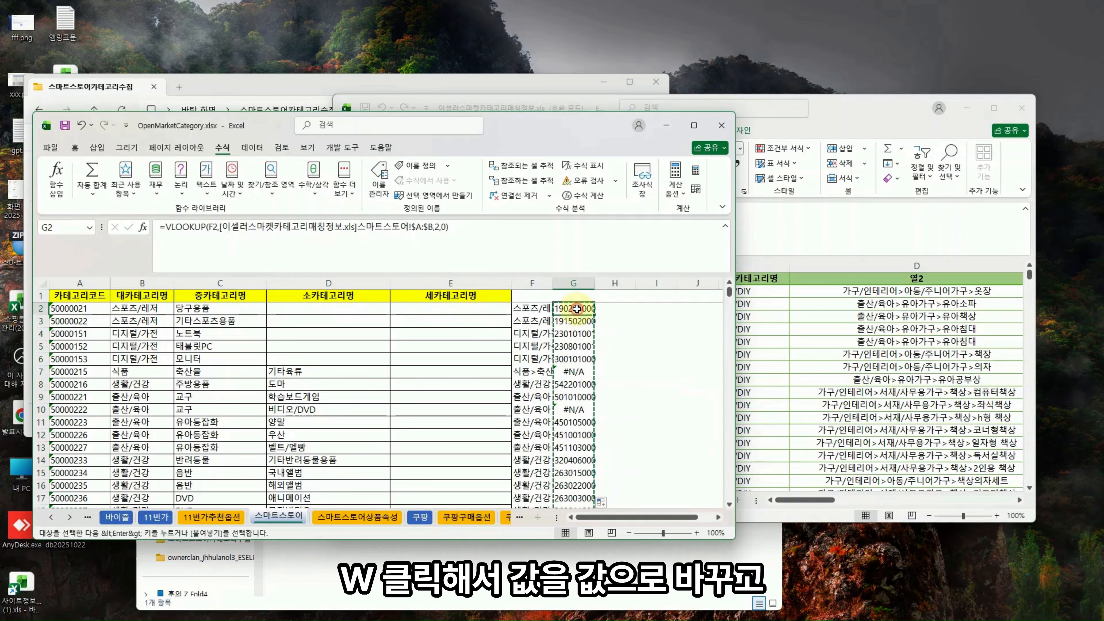
right_click(575, 311)
left_click(623, 357)
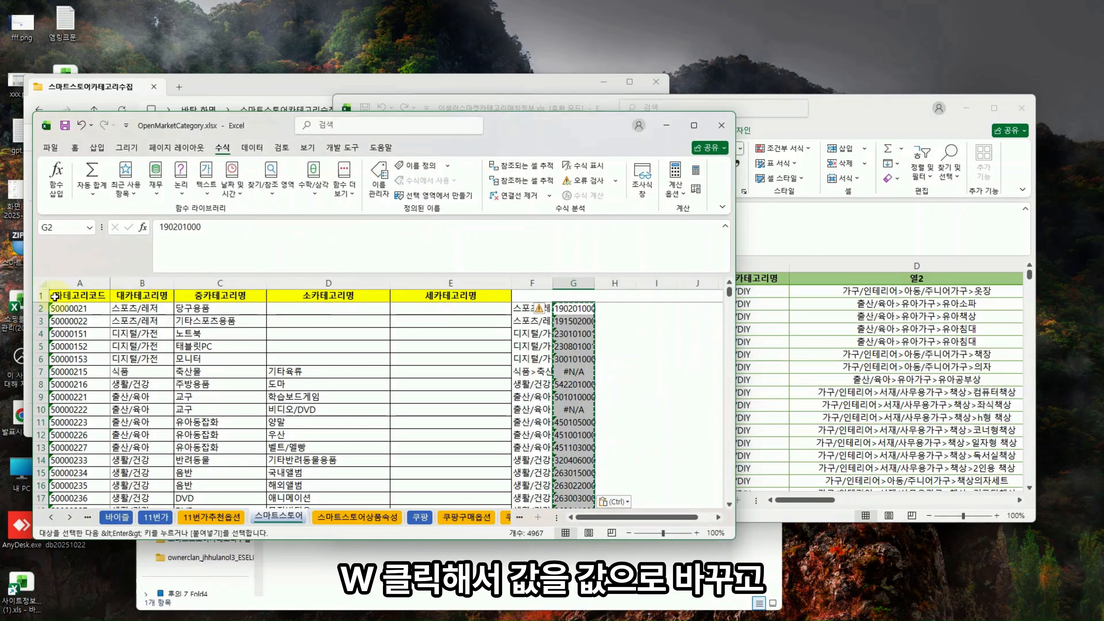
- Apply a filter to the header row and show only the #N/A rows in column G
left_click(40, 295)
left_click(251, 148)
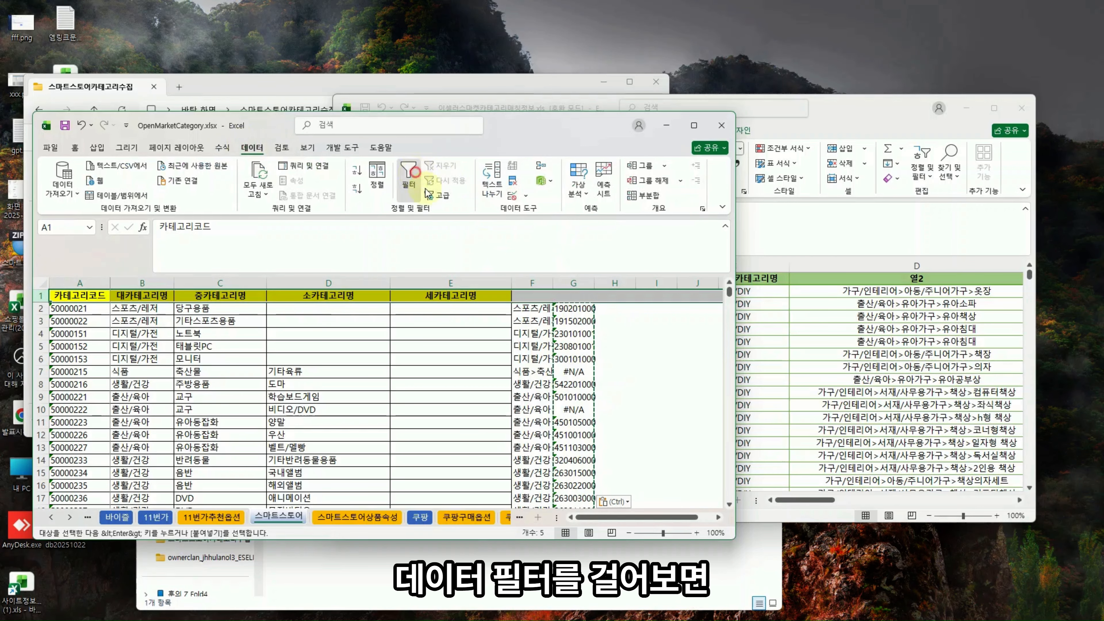
left_click(408, 178)
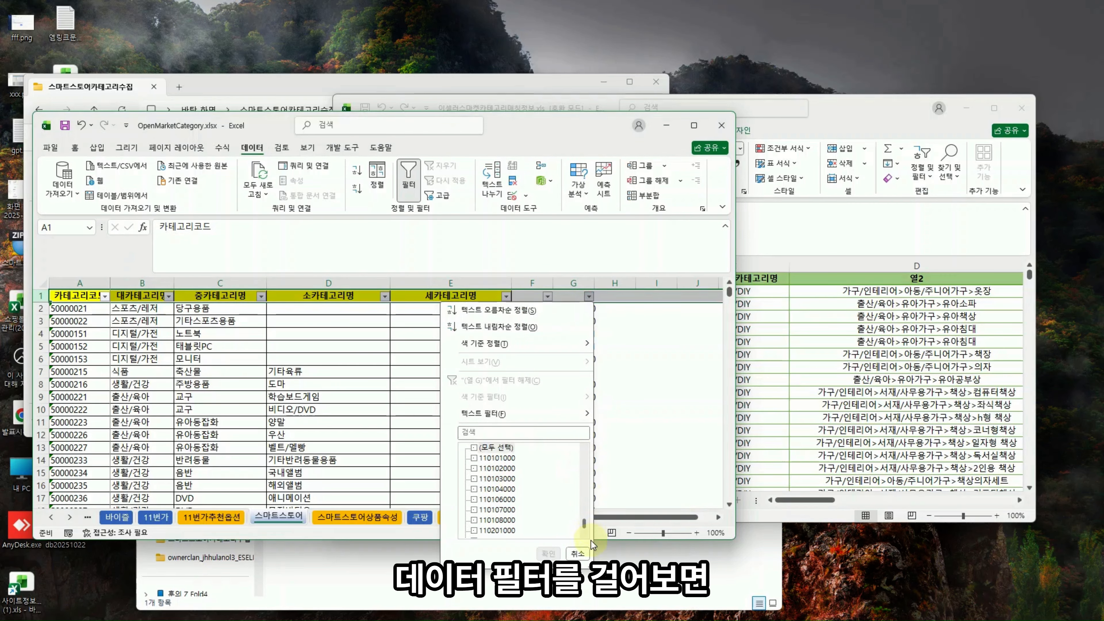
left_click(545, 554)
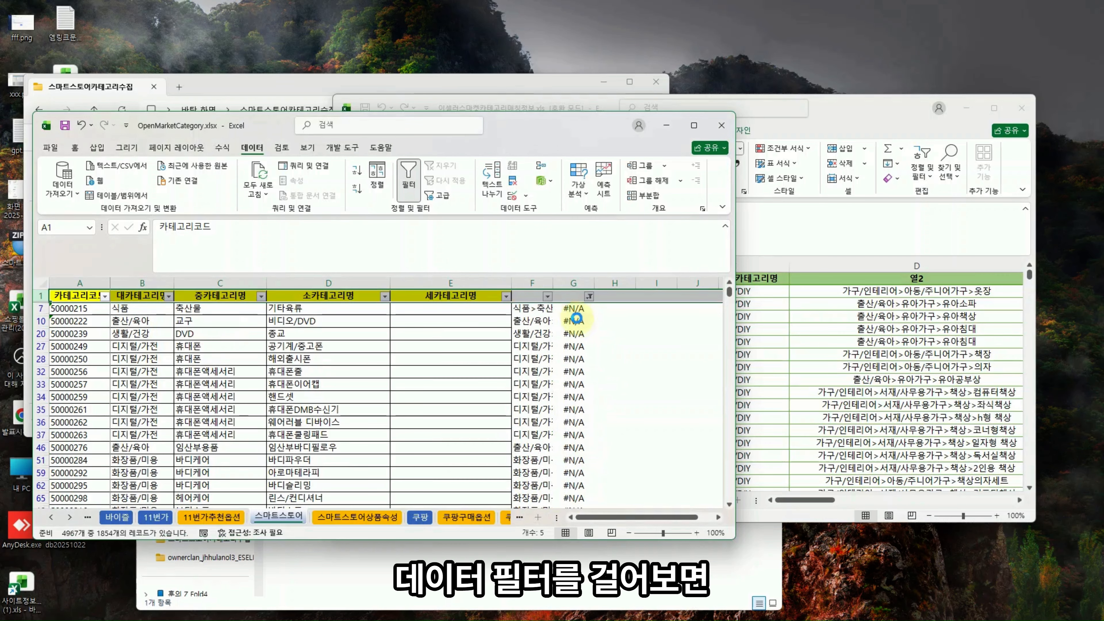
- Check the number of unmatched categories by selecting all filtered #N/A cells in column G, and remove the filter
left_click(574, 309)
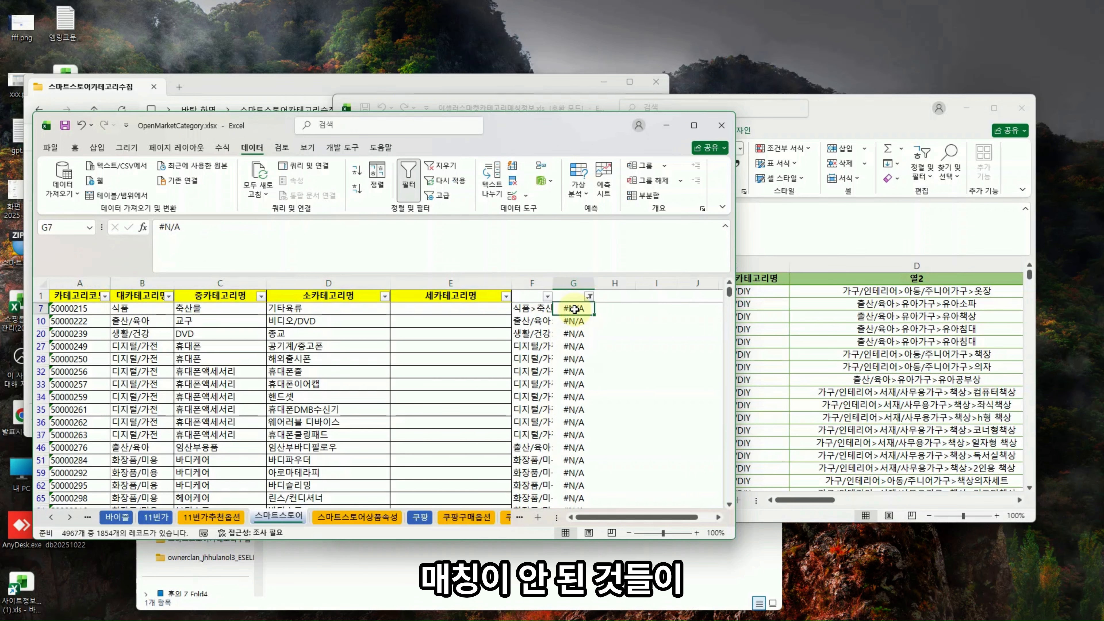
key("ctrl+shift+Down")
left_click(575, 309)
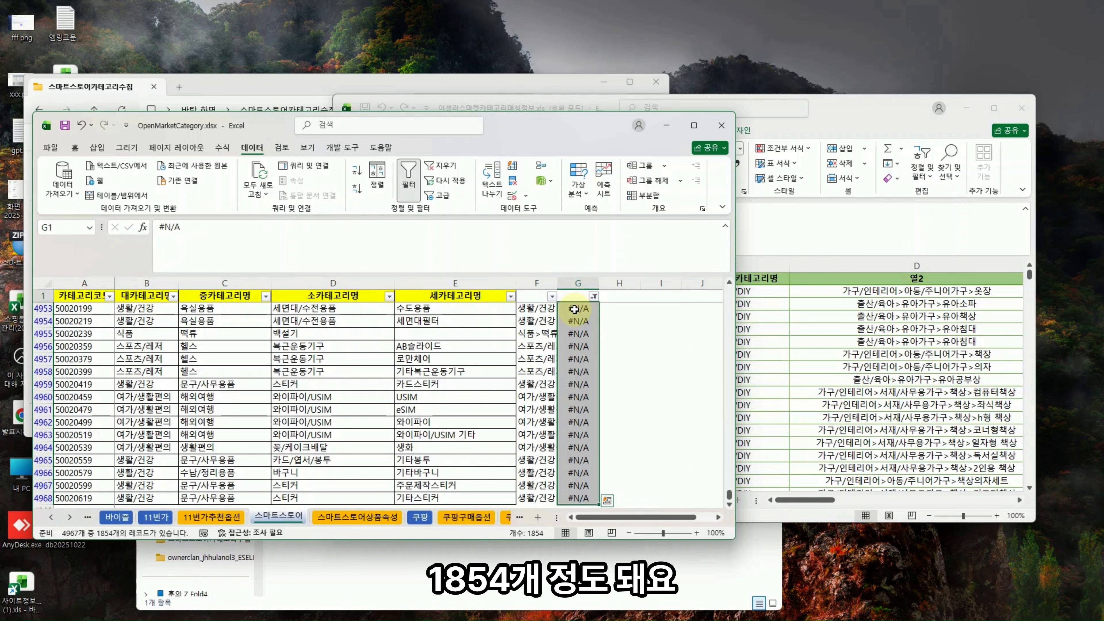
key("ctrl+Up")
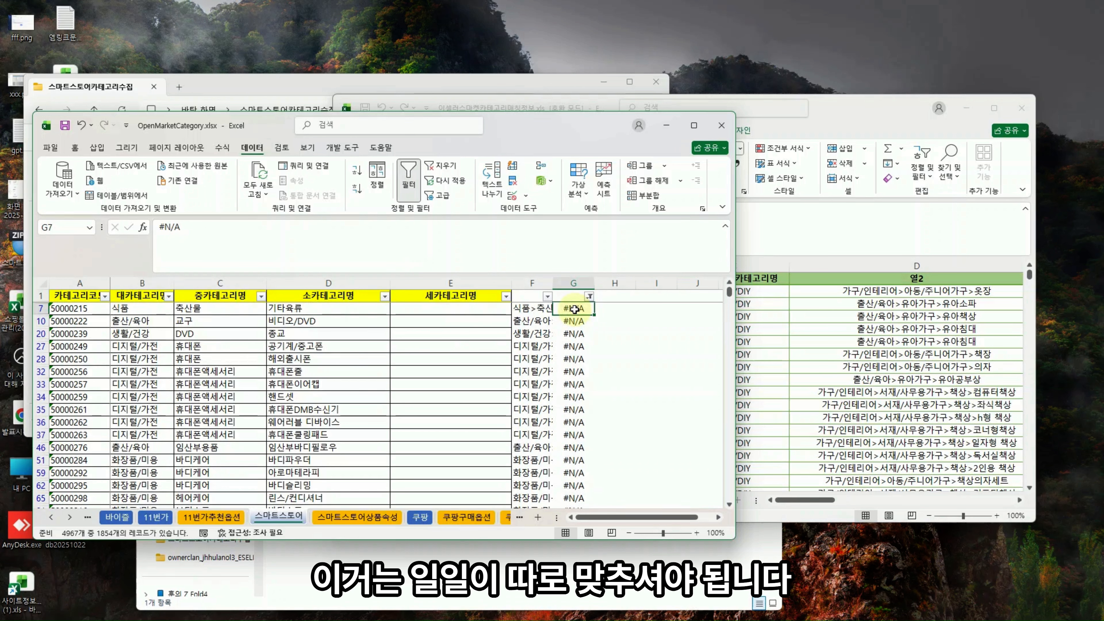
left_click(403, 194)
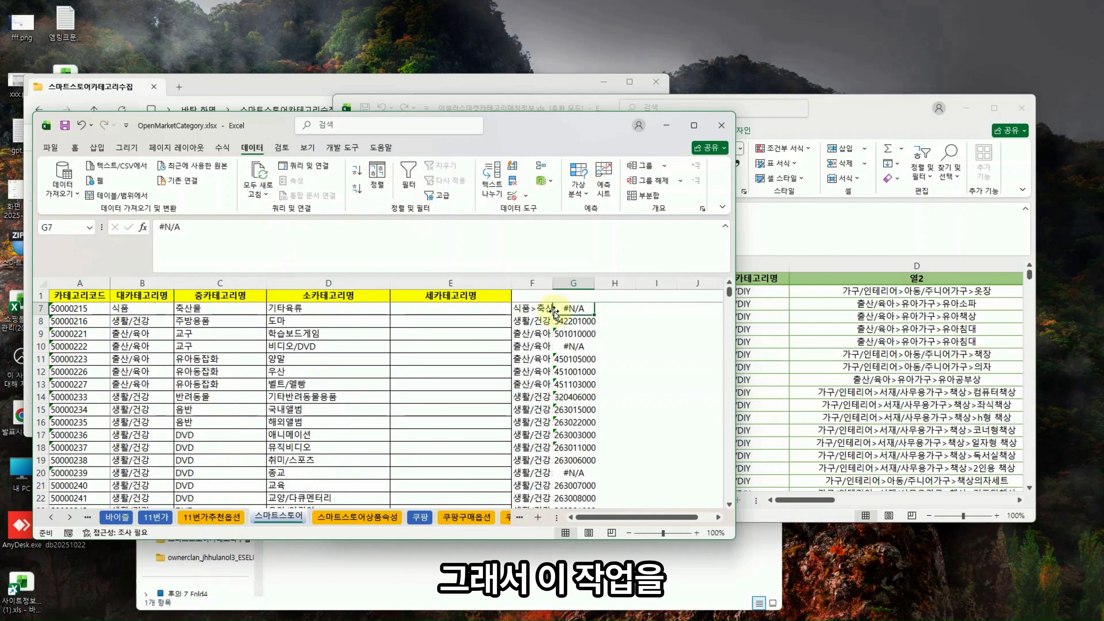
- Inspect the large, middle and small category names of the unmatched entry in row 7
scroll(587, 339, "up", 2)
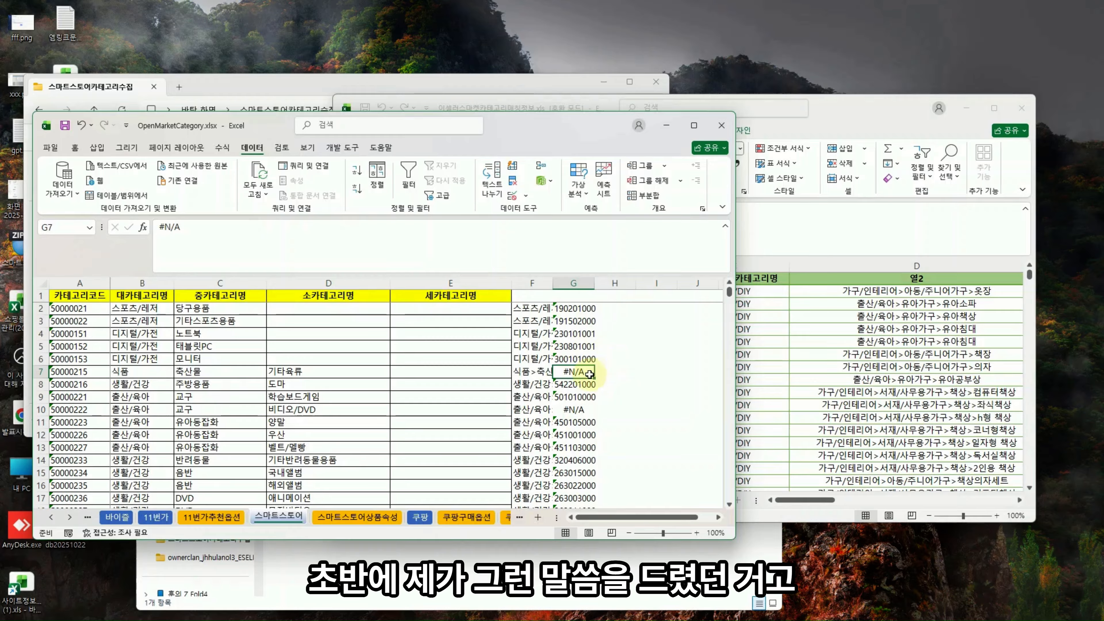
left_click(325, 372)
left_click(137, 374)
left_click(198, 373)
left_click(292, 371)
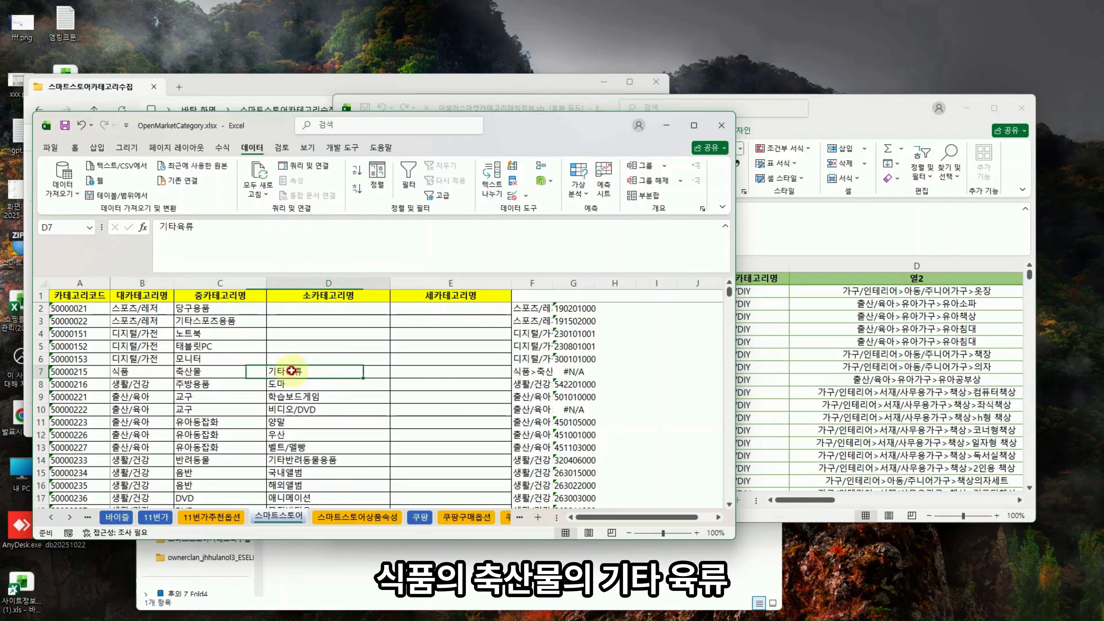
- Move the OpenMarketCategory.xlsx window aside and compare the matching workbook's 카테고리 코드 column with cells G2 and G7
left_click_drag(264, 132, 389, 91)
left_click(857, 339)
key("ctrl+space")
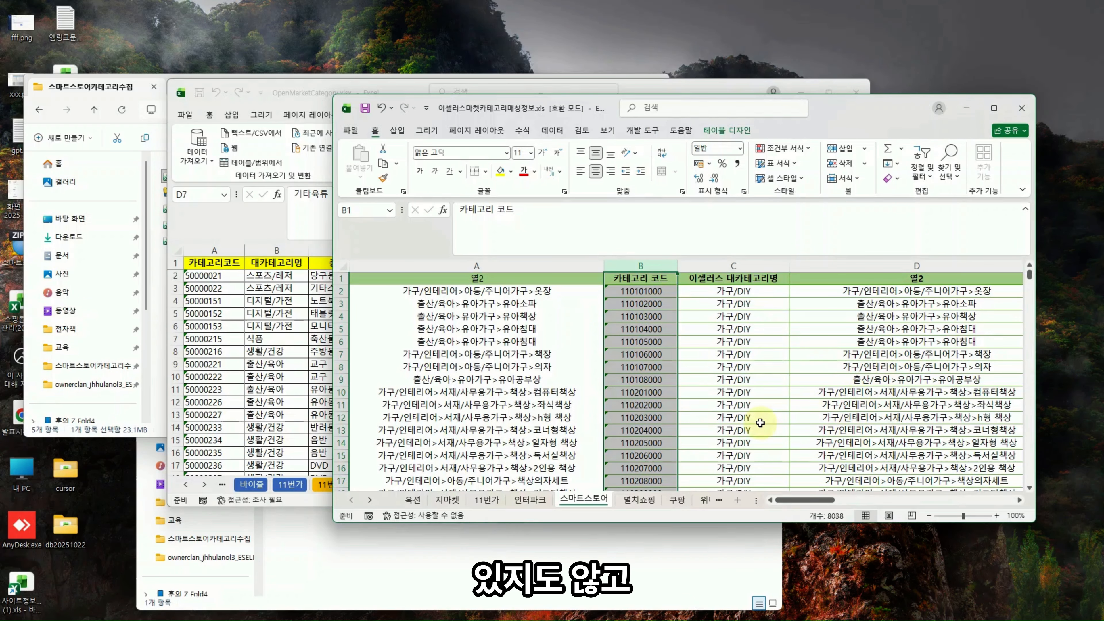
left_click(239, 322)
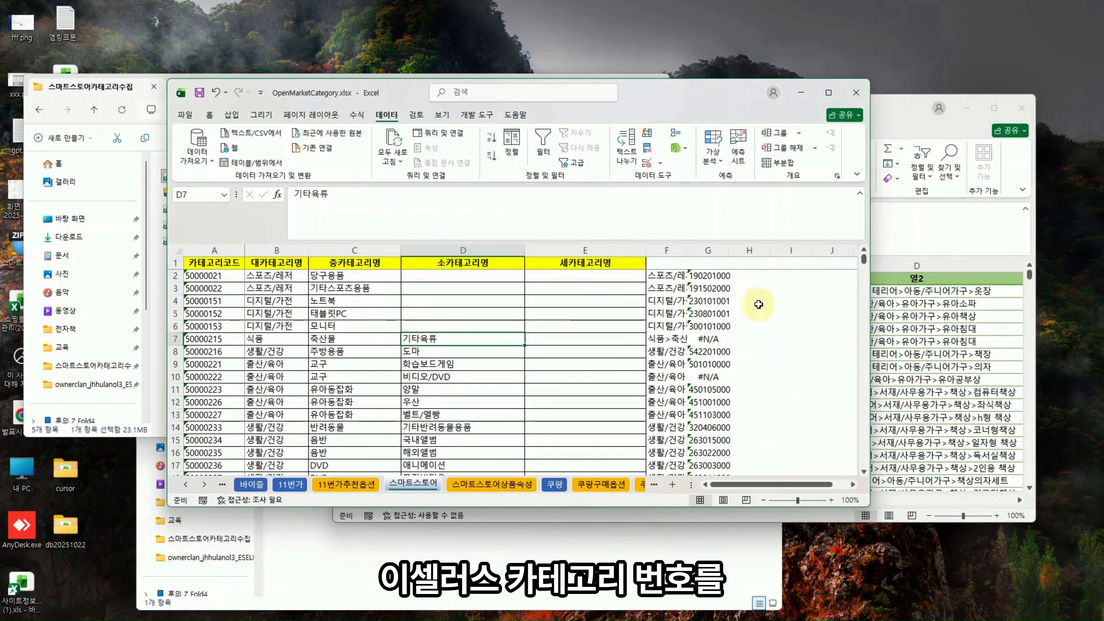
left_click(707, 281)
left_click(709, 340)
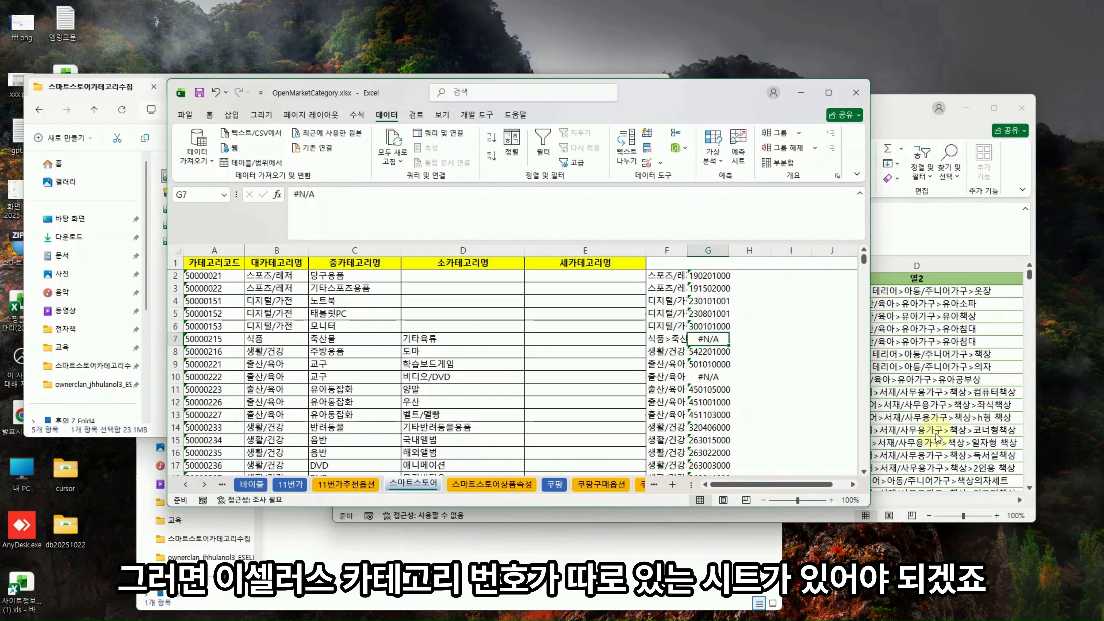
- Examine the matching workbook's 카테고리 코드 column down to its last entry to judge whether the codes are complete and in sequence
key("alt+Tab")
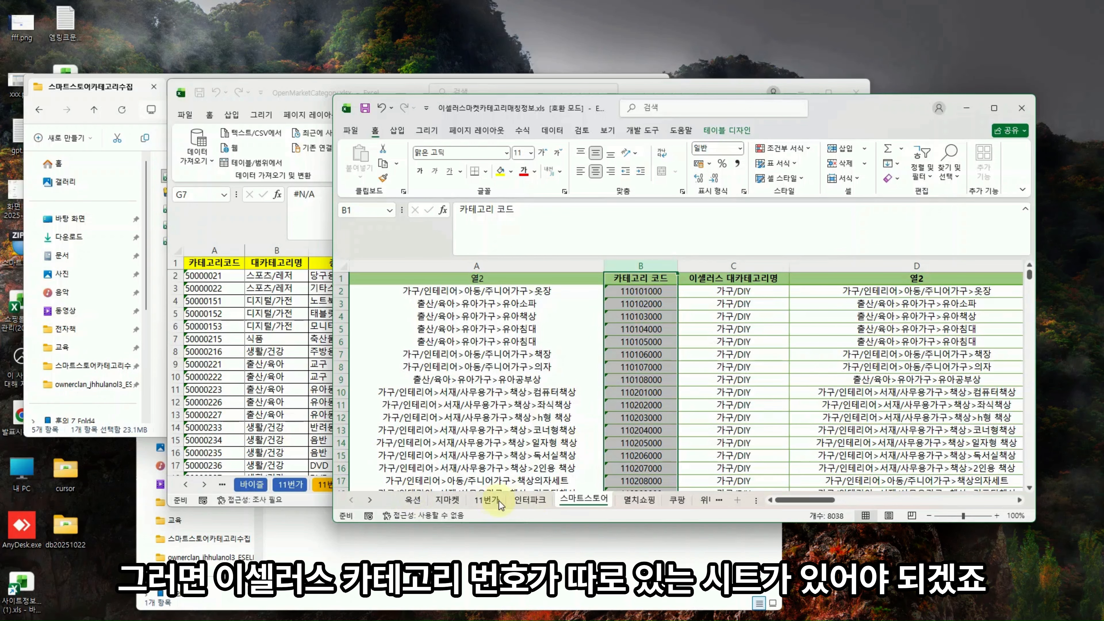
left_click(653, 368)
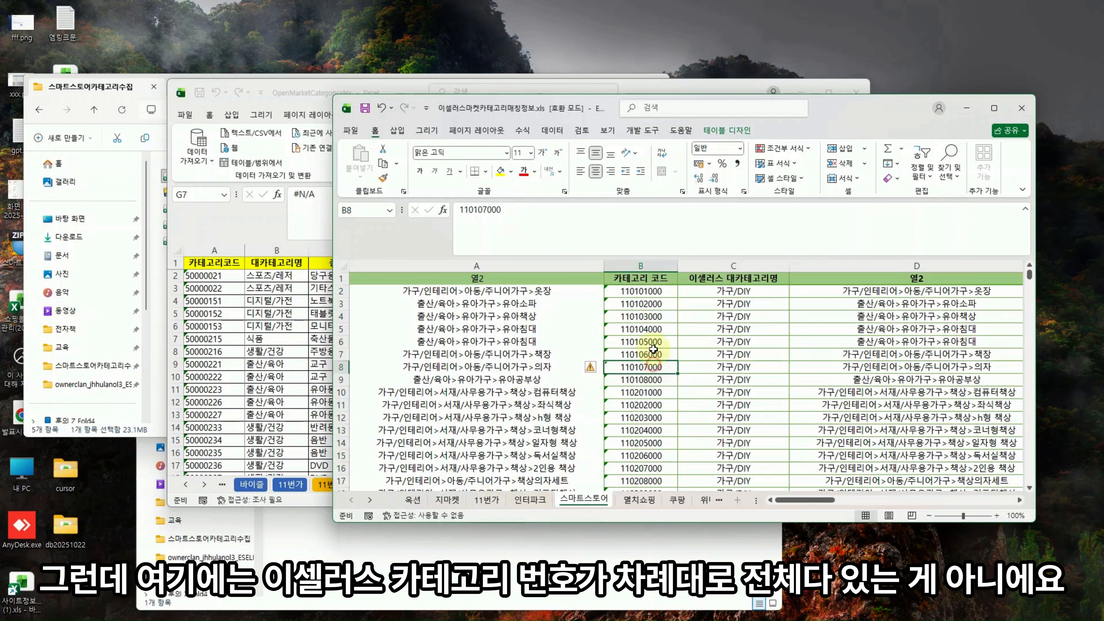
left_click(653, 296)
key("ctrl+Down")
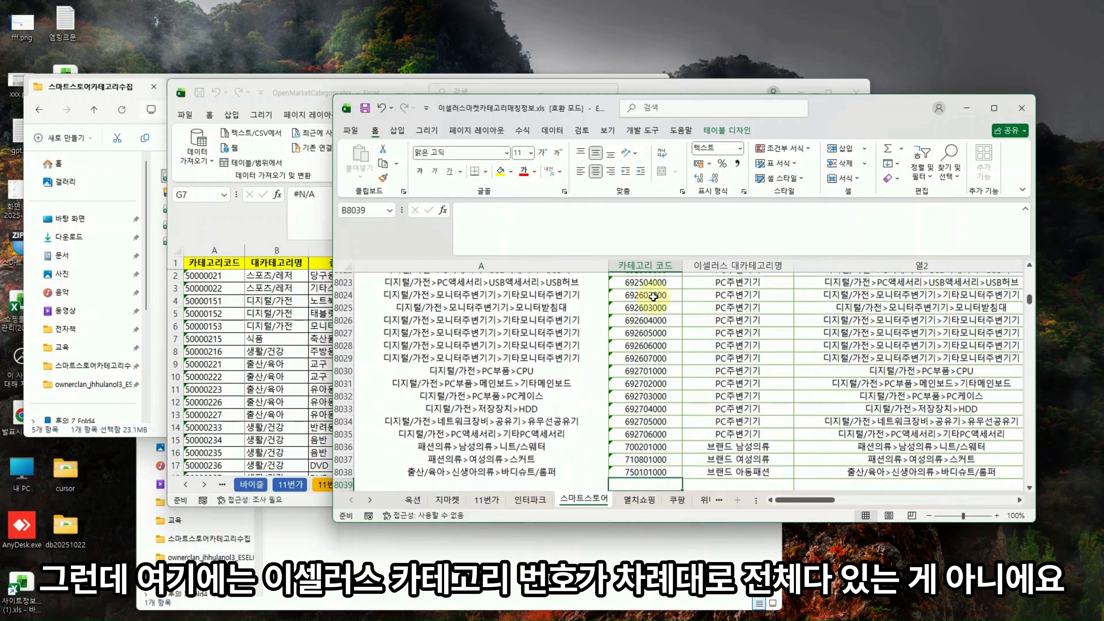
key("Up")
key("Up")
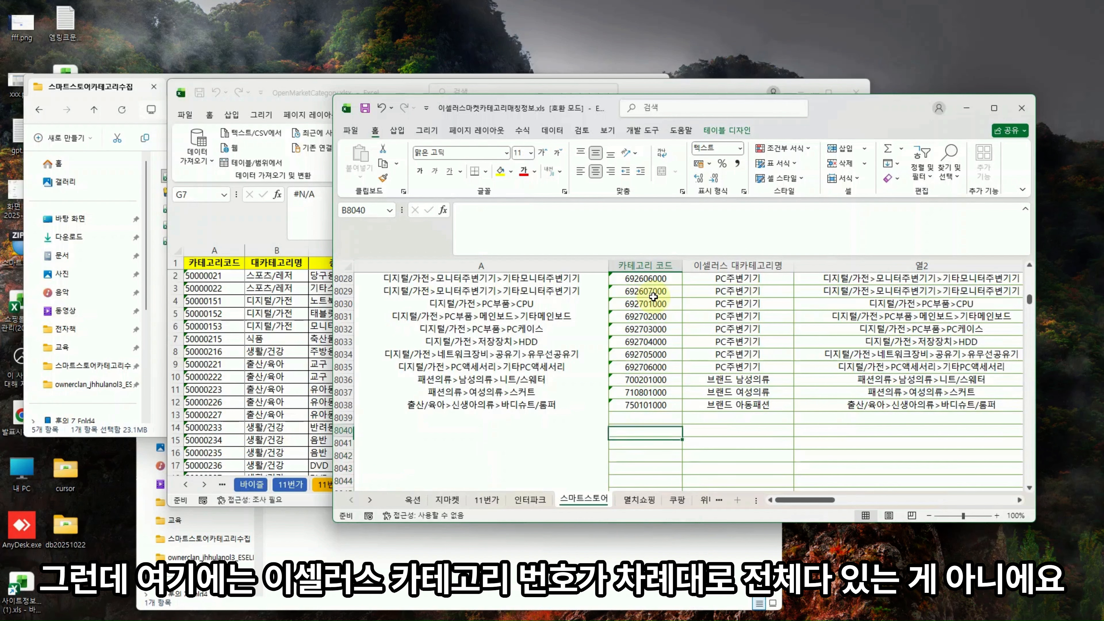
key("ctrl+Up")
key("Down")
key("Down")
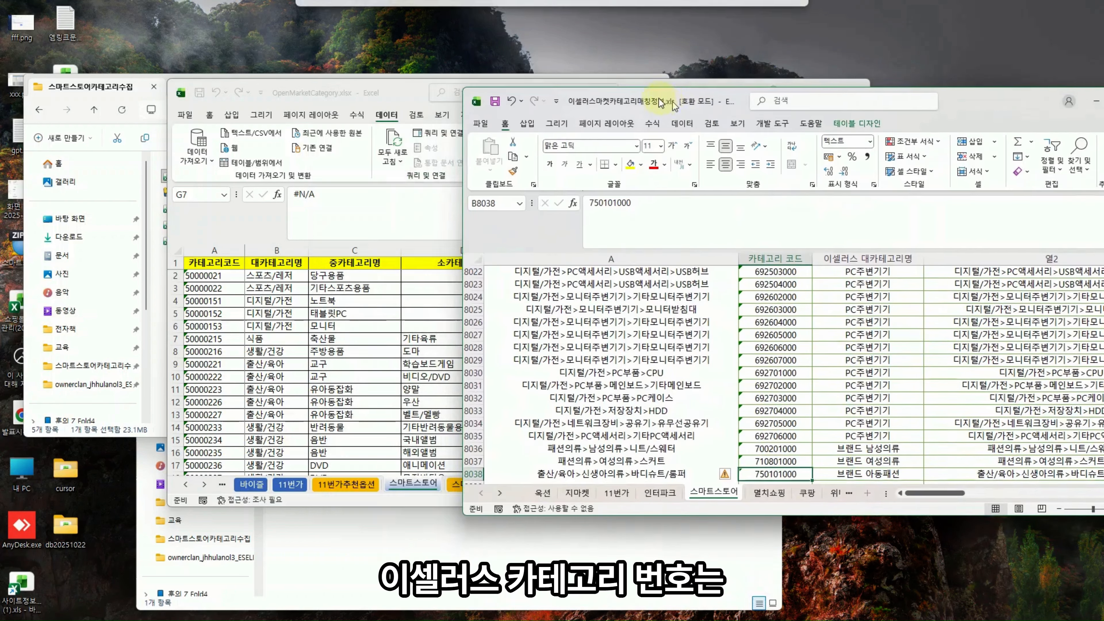
- Open the 지마켓 ESELLERS workbook from the ESELLERS subfolder of db20251022 and show its 이셀러스 표준 카테고리 sheet
left_click_drag(760, 107, 718, 102)
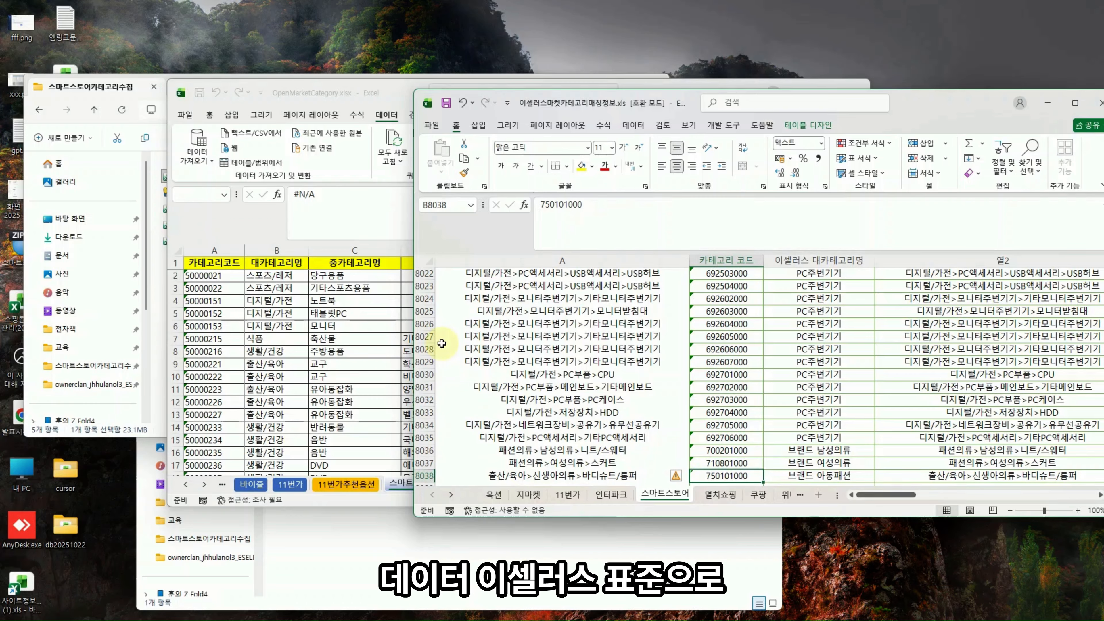
mouse_move(495, 611)
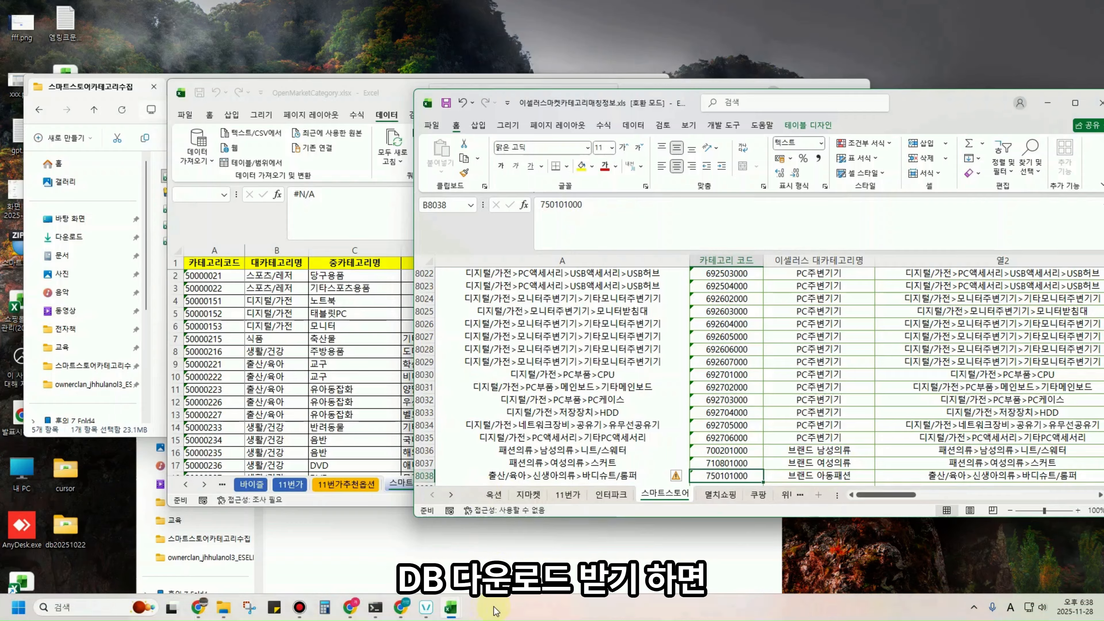
mouse_move(448, 609)
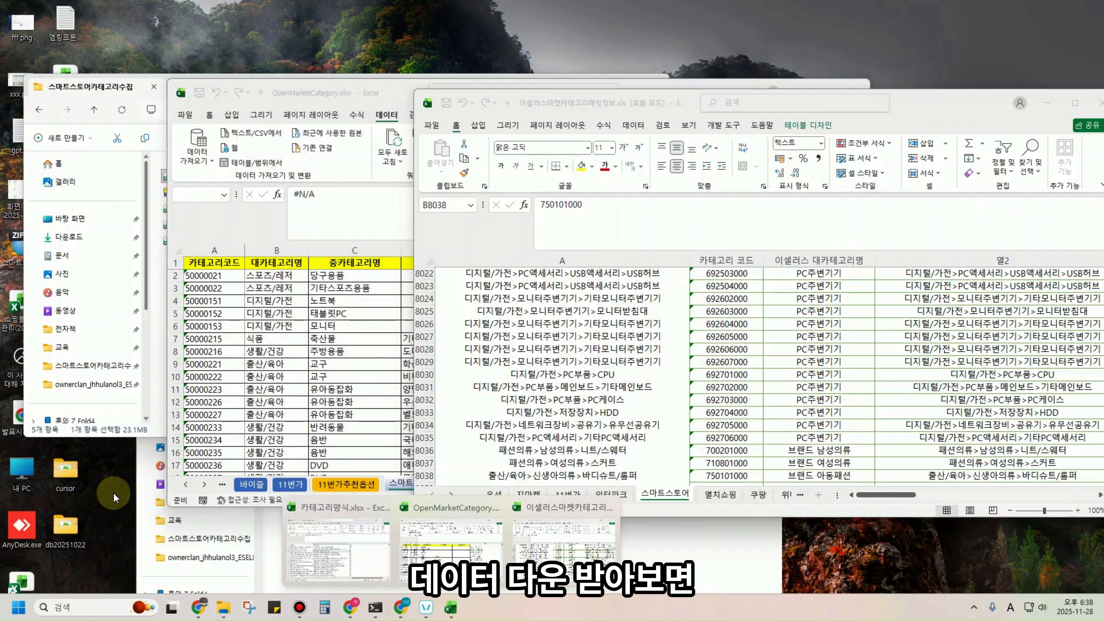
double_click(79, 527)
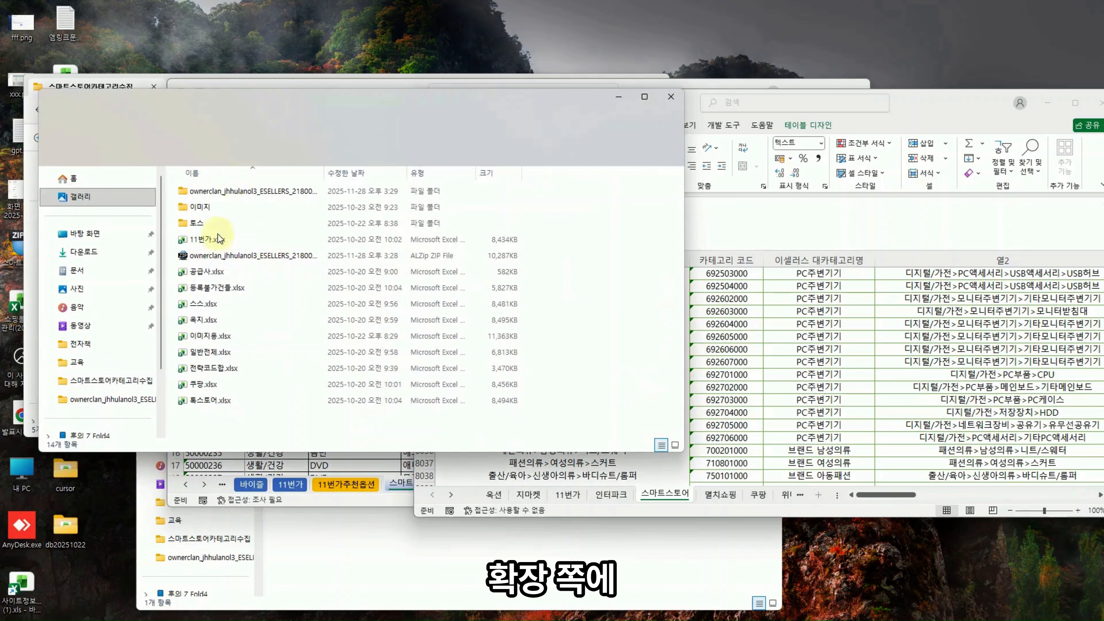
double_click(228, 191)
double_click(229, 193)
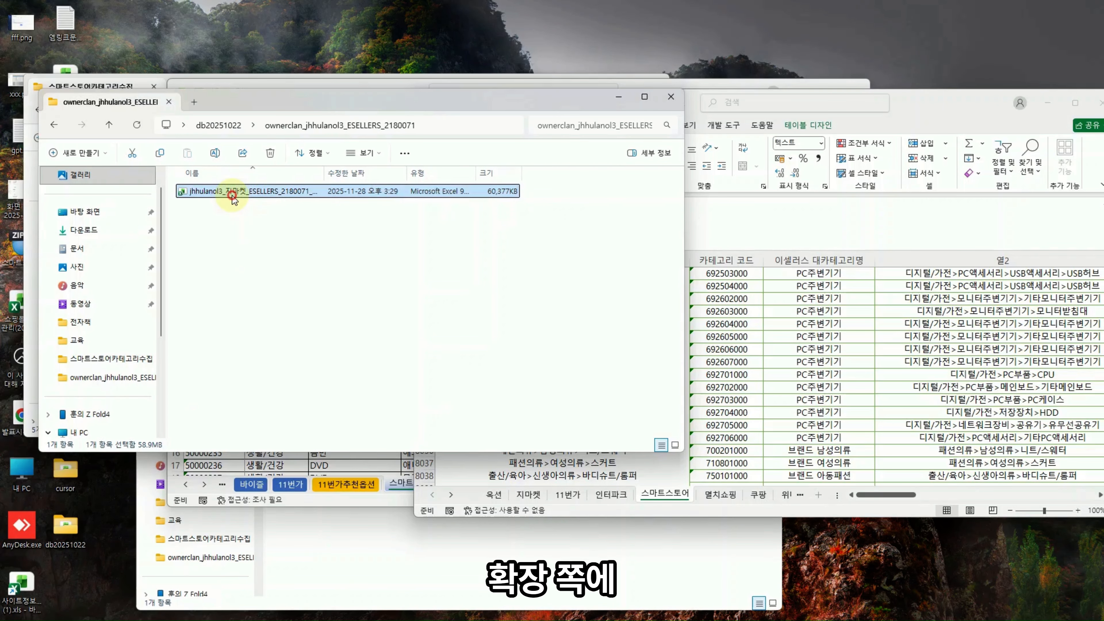
left_click(153, 420)
left_click(225, 421)
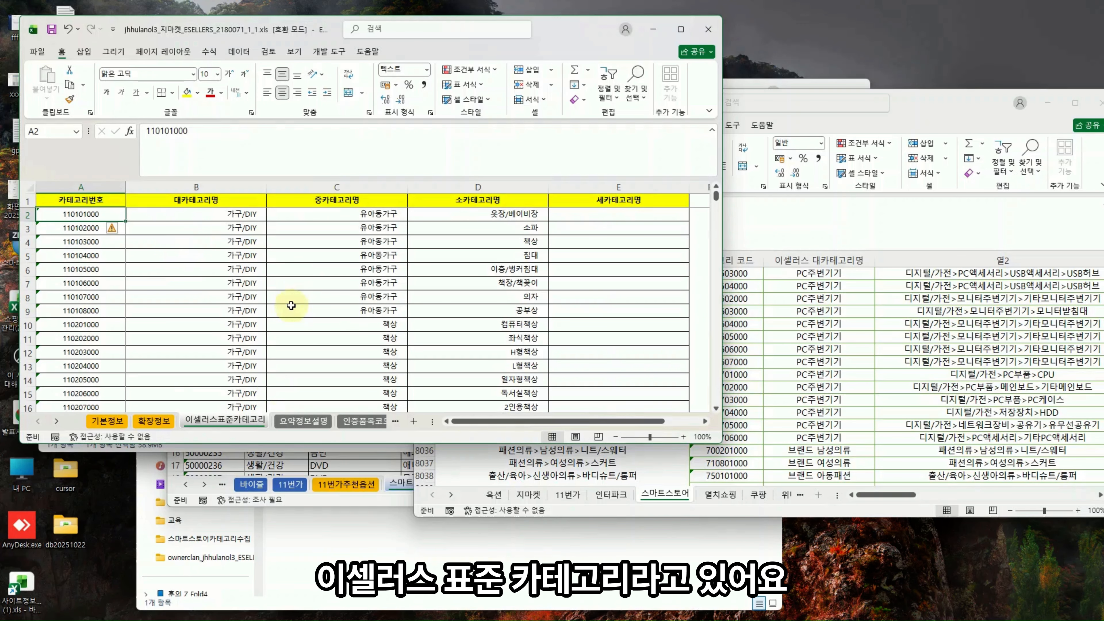
- Arrange the 지마켓 ESELLERS workbook and OpenMarketCategory.xlsx side by side for comparing their category lists
left_click(234, 298)
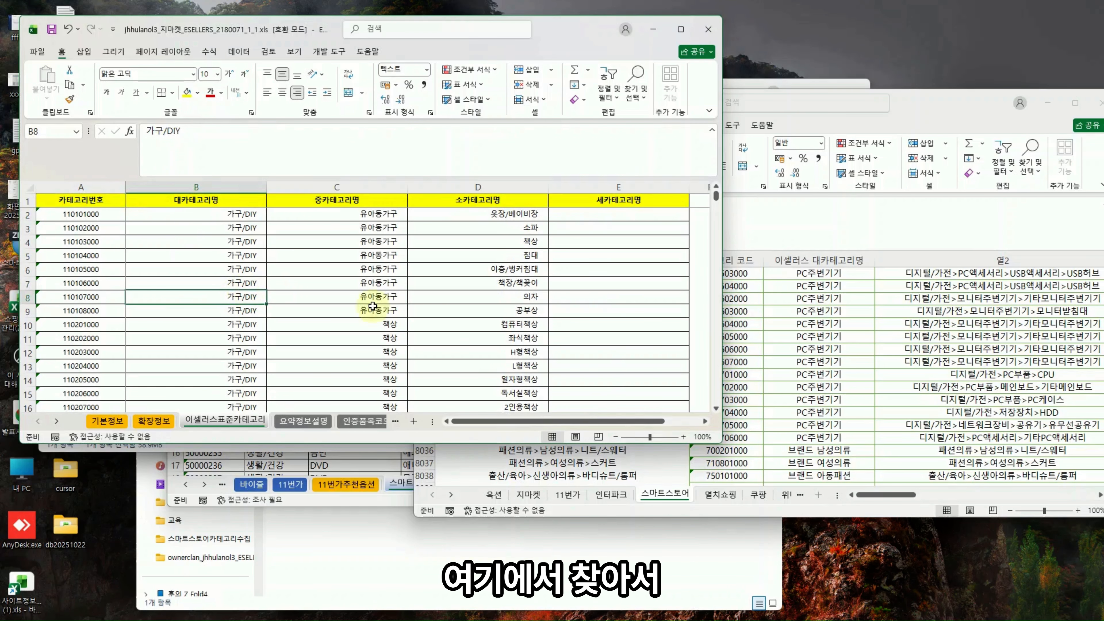
left_click_drag(575, 29, 985, 98)
left_click(366, 465)
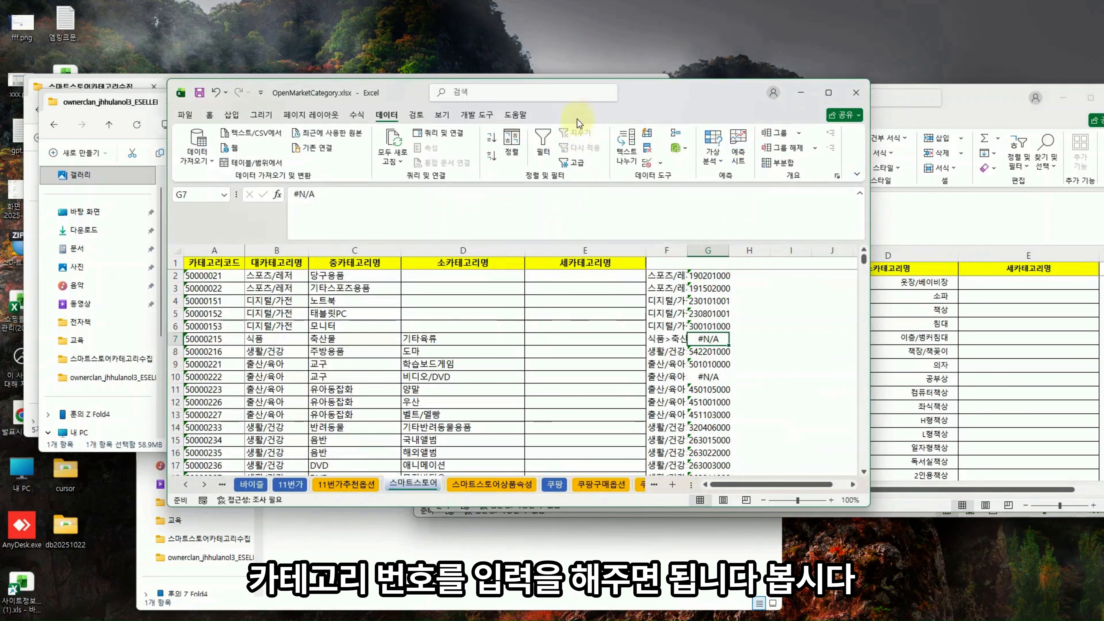
left_click_drag(645, 101, 485, 102)
- Check the large, middle and small category names of row 7 in OpenMarketCategory.xlsx against the 이셀러스 list
left_click(187, 341)
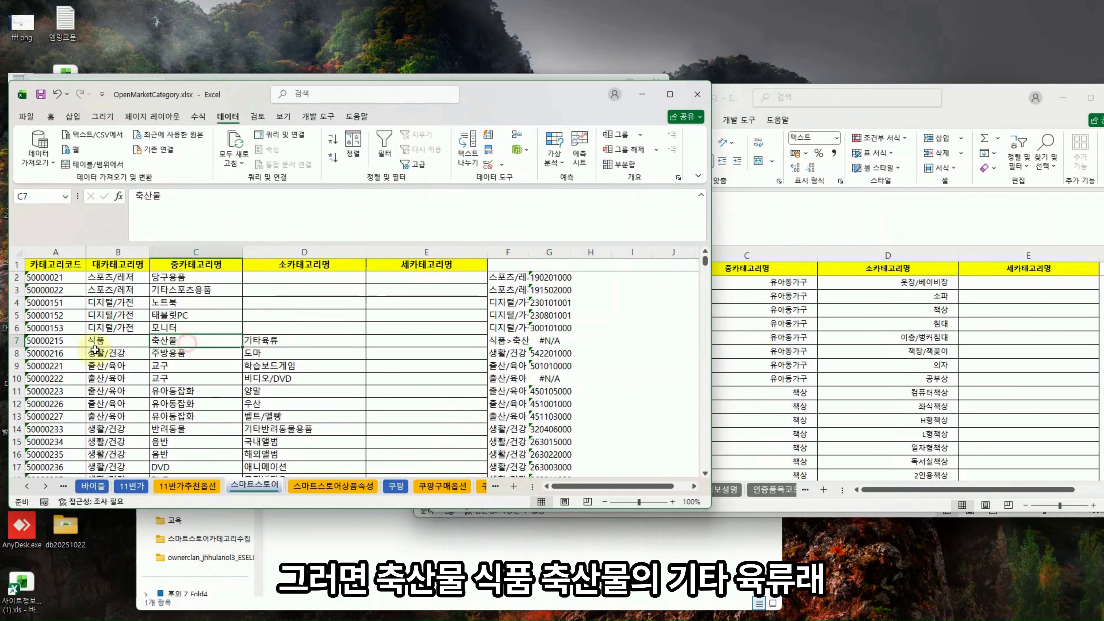
left_click(94, 351)
left_click(116, 341)
left_click(161, 339)
left_click(305, 340)
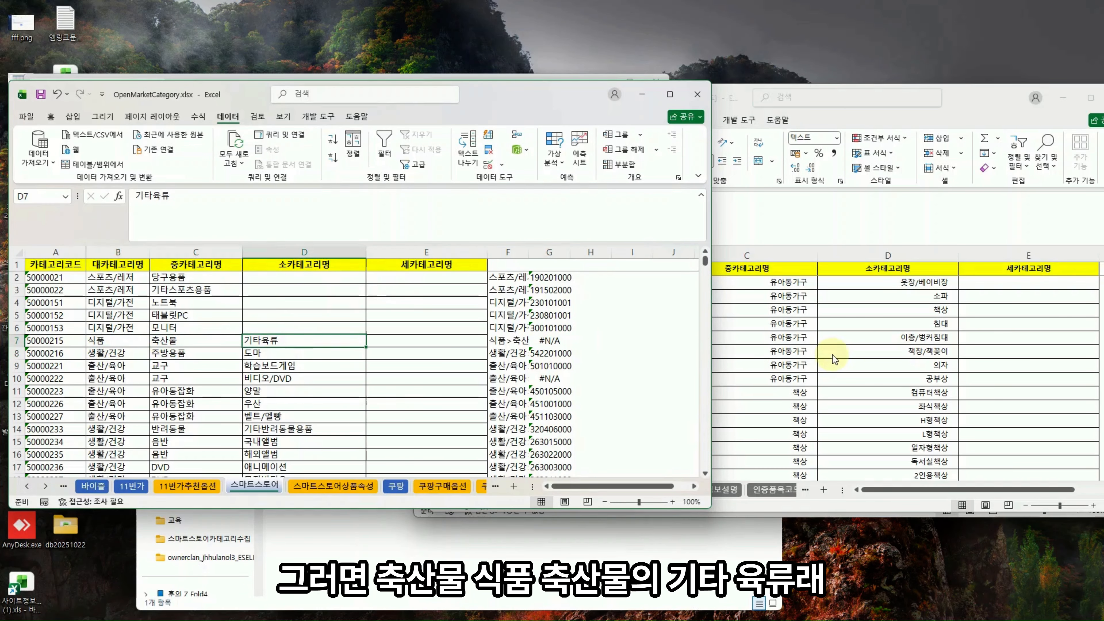
- Turn on filtering for the header row of the 이셀러스표준카테고리 sheet in the 지마켓 ESELLERS workbook
left_click(724, 355)
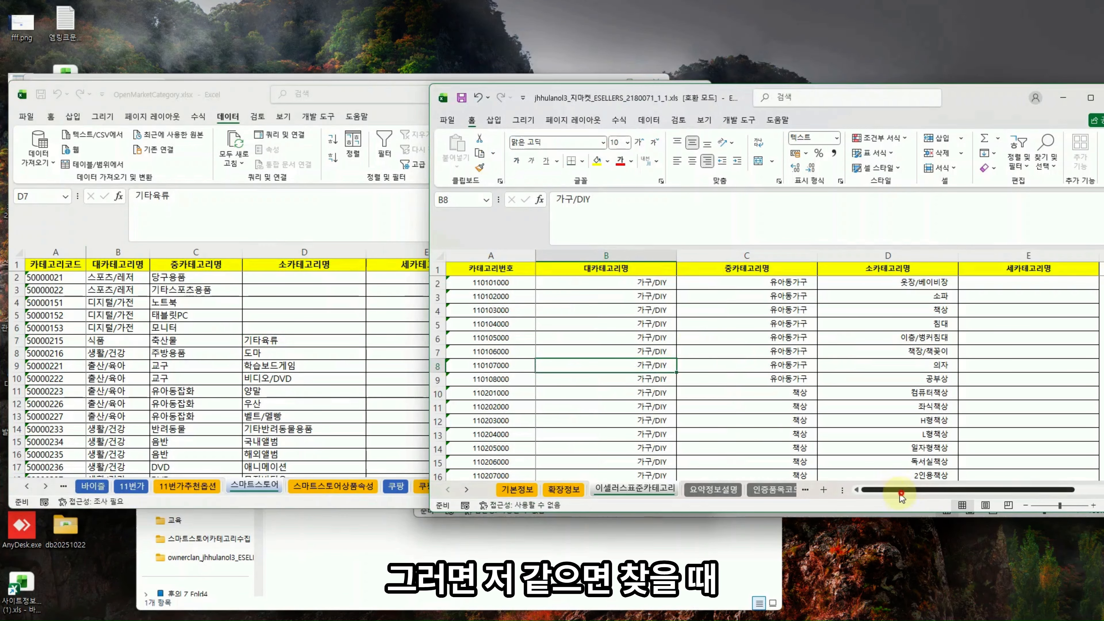
left_click(435, 268)
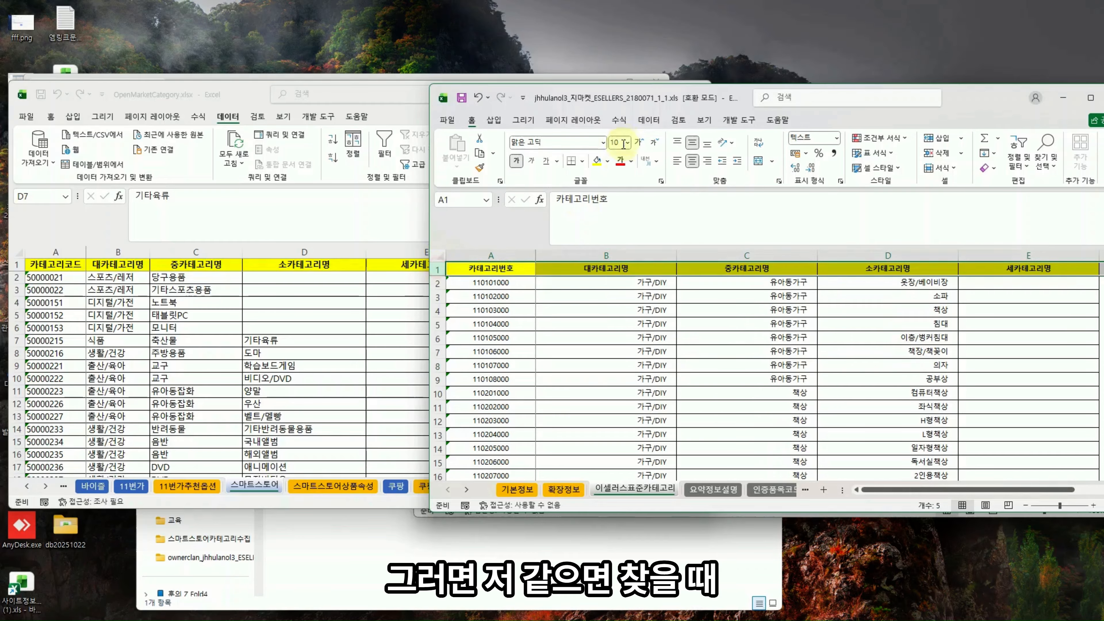
left_click(648, 120)
left_click(806, 148)
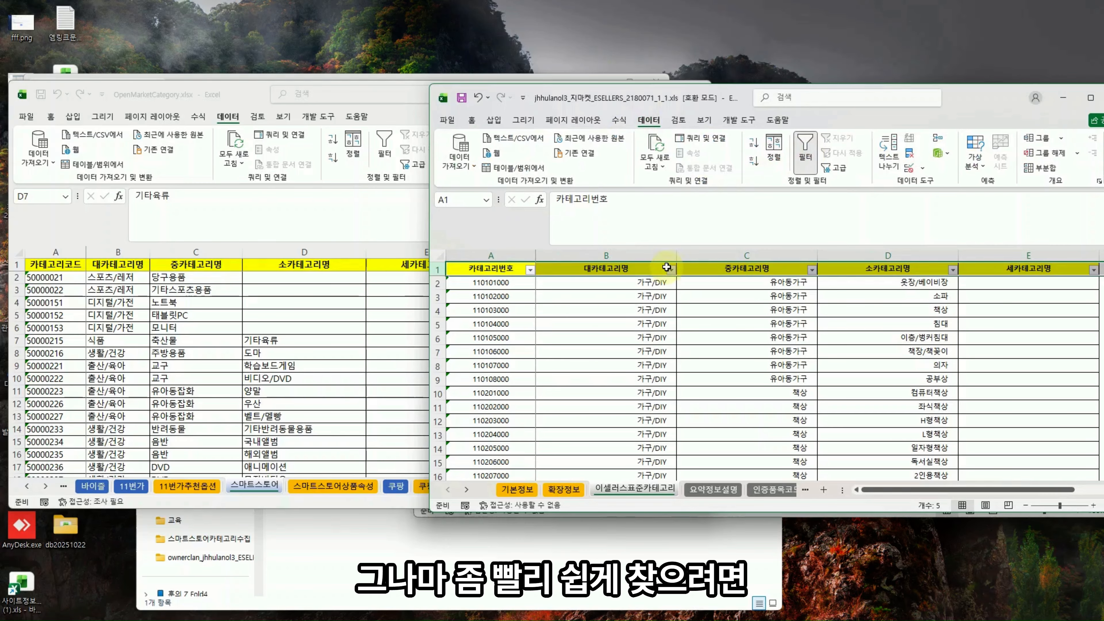
- Filter the 대카테고리명 column to show only 쌀/과일/농수축산물
left_click(671, 269)
left_click(587, 422)
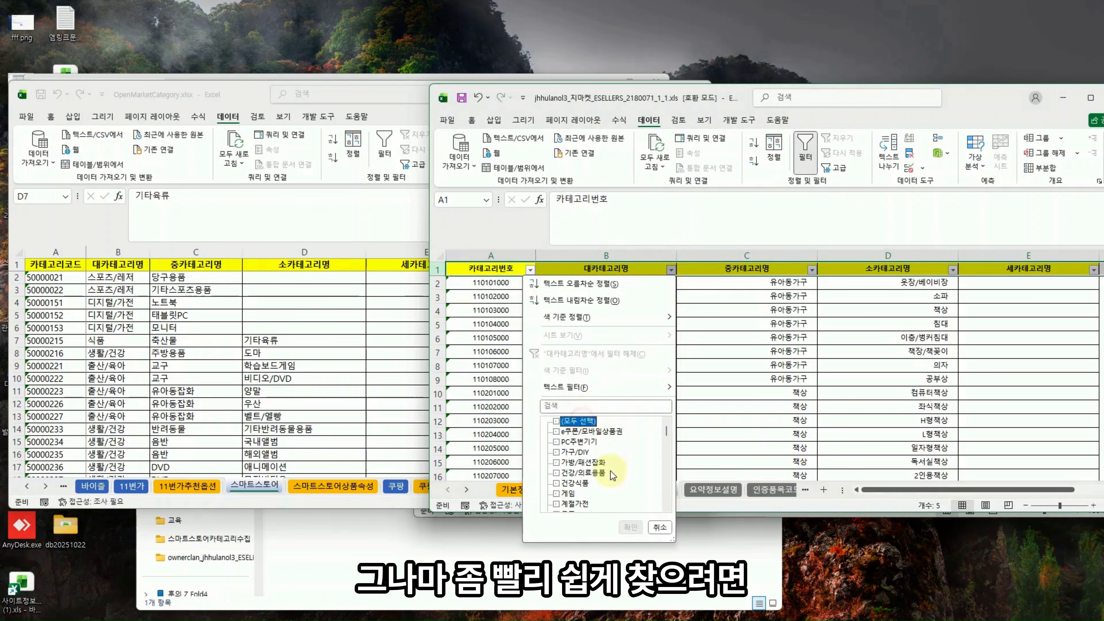
scroll(610, 471, "down", 3)
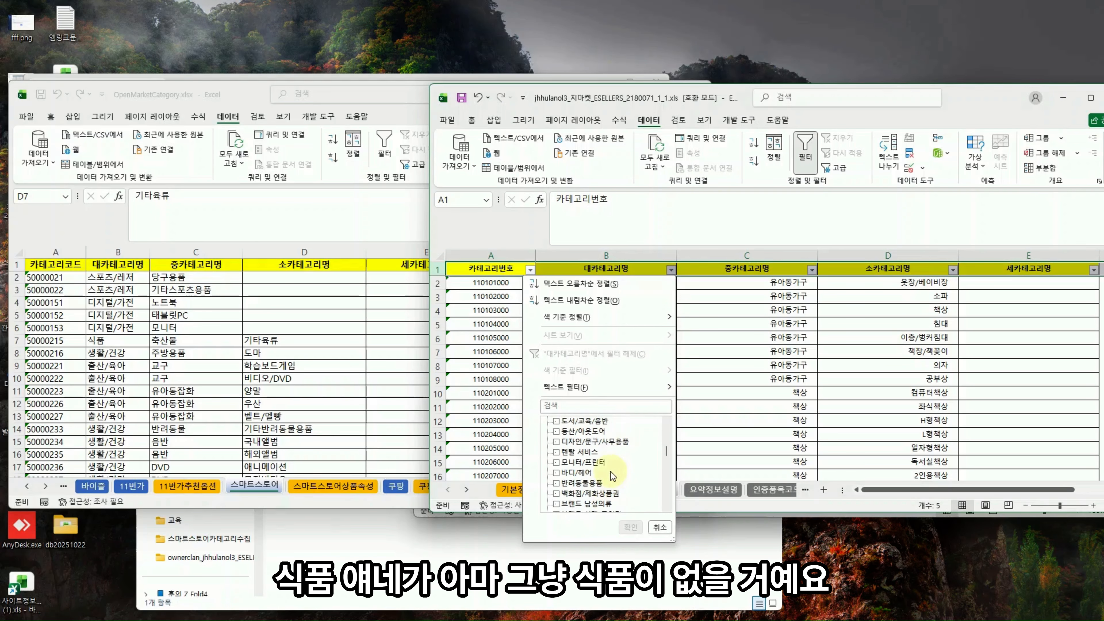
scroll(610, 471, "down", 5)
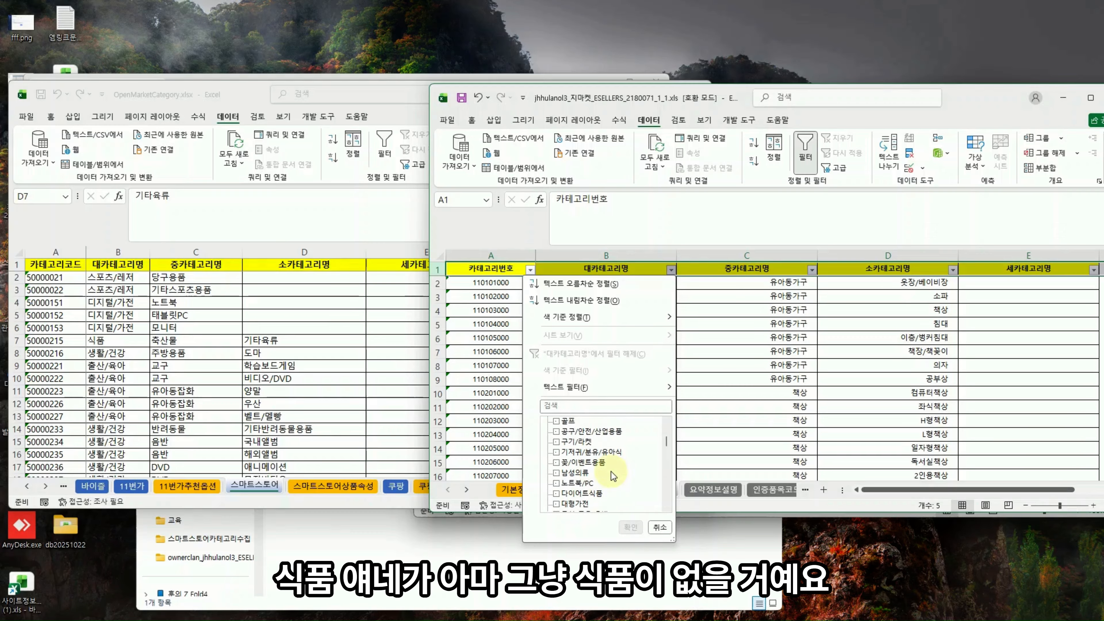
scroll(613, 474, "down", 2)
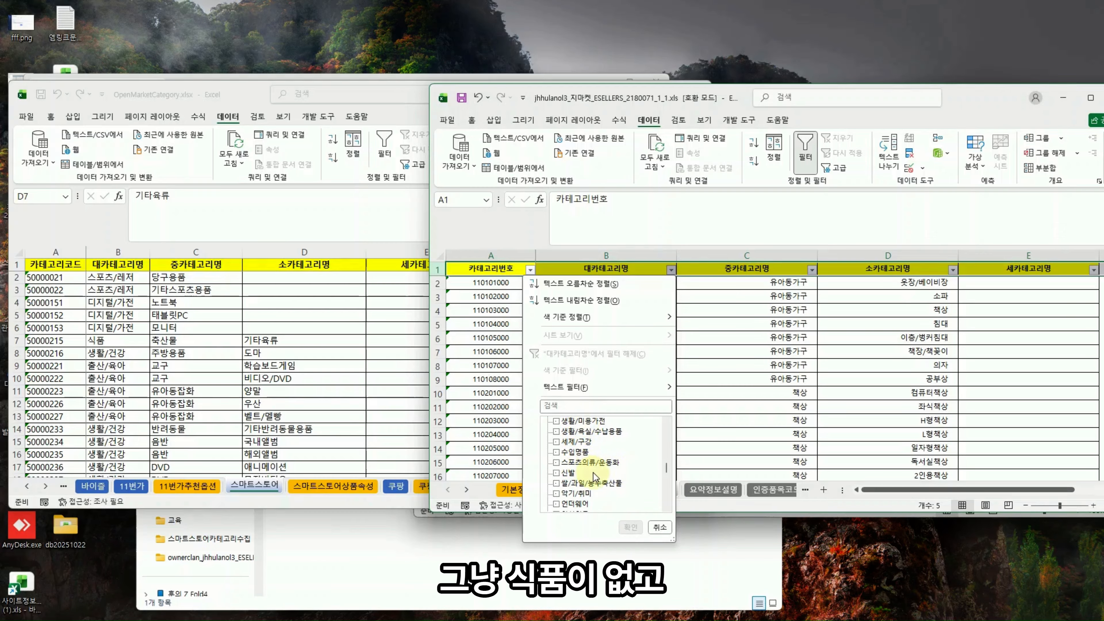
left_click(599, 483)
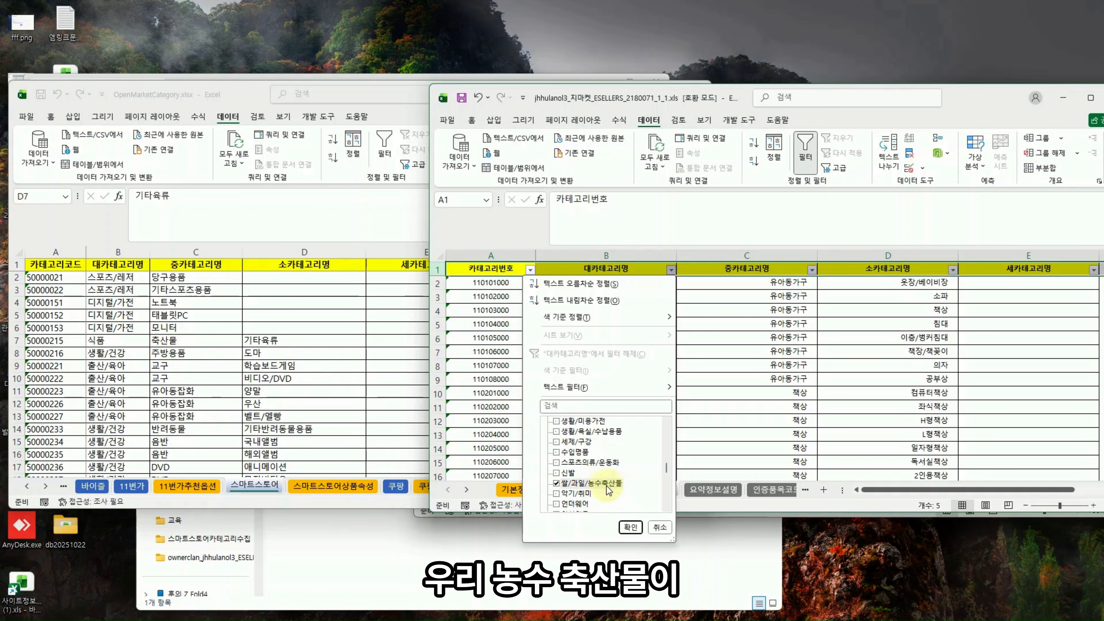
left_click(629, 527)
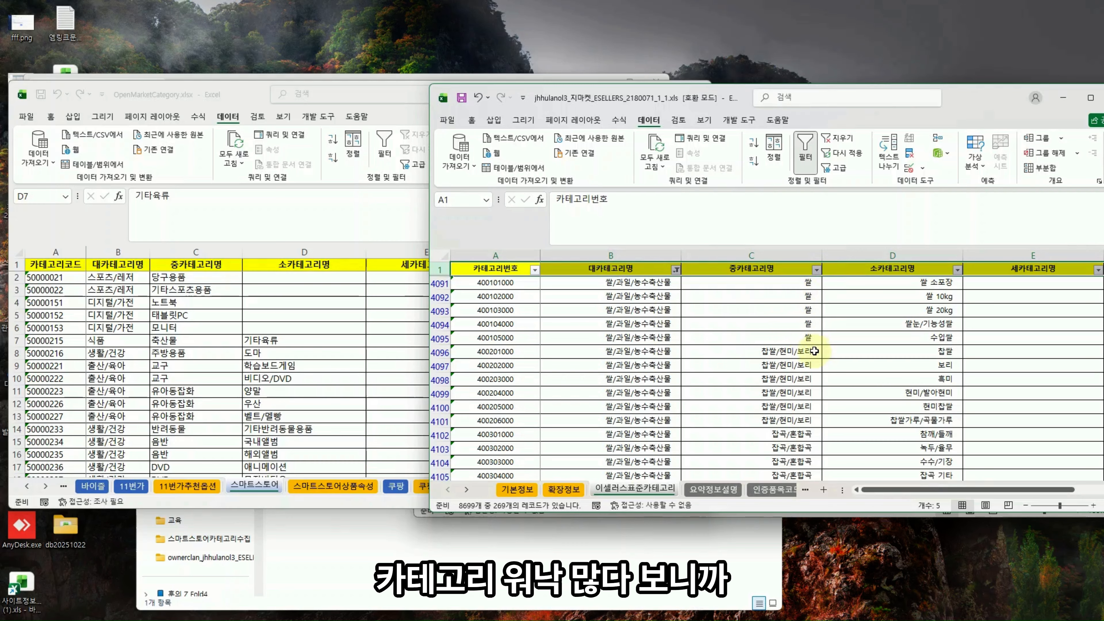
- Look through the filtered middle and small categories for meat entries comparable to 기타육류 in row 7 of OpenMarketCategory.xlsx
scroll(809, 350, "down", 7)
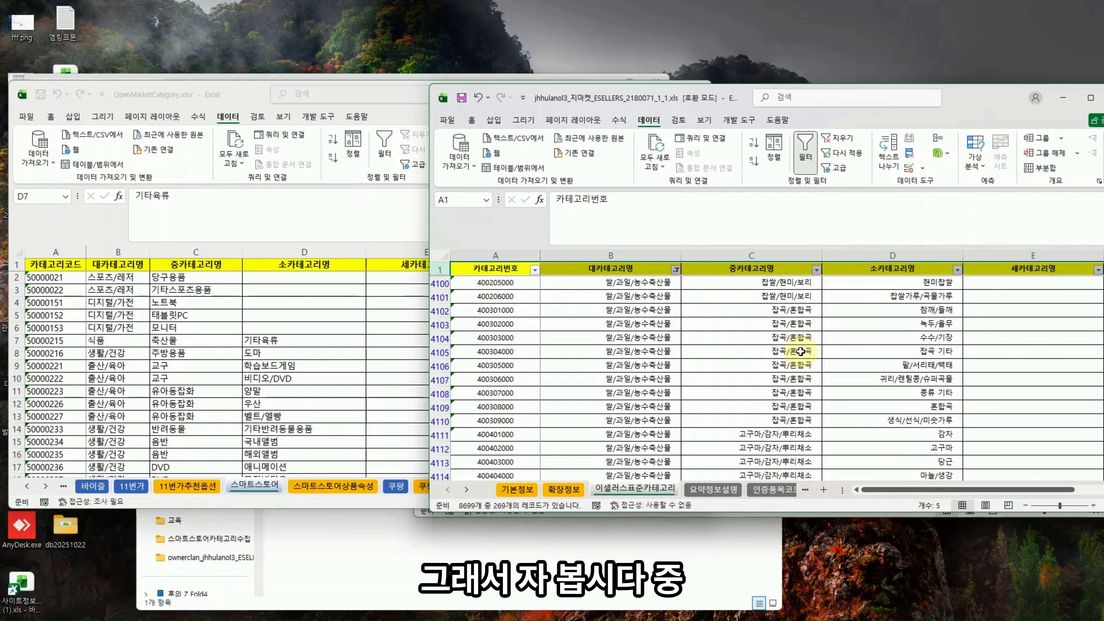
scroll(801, 352, "down", 20)
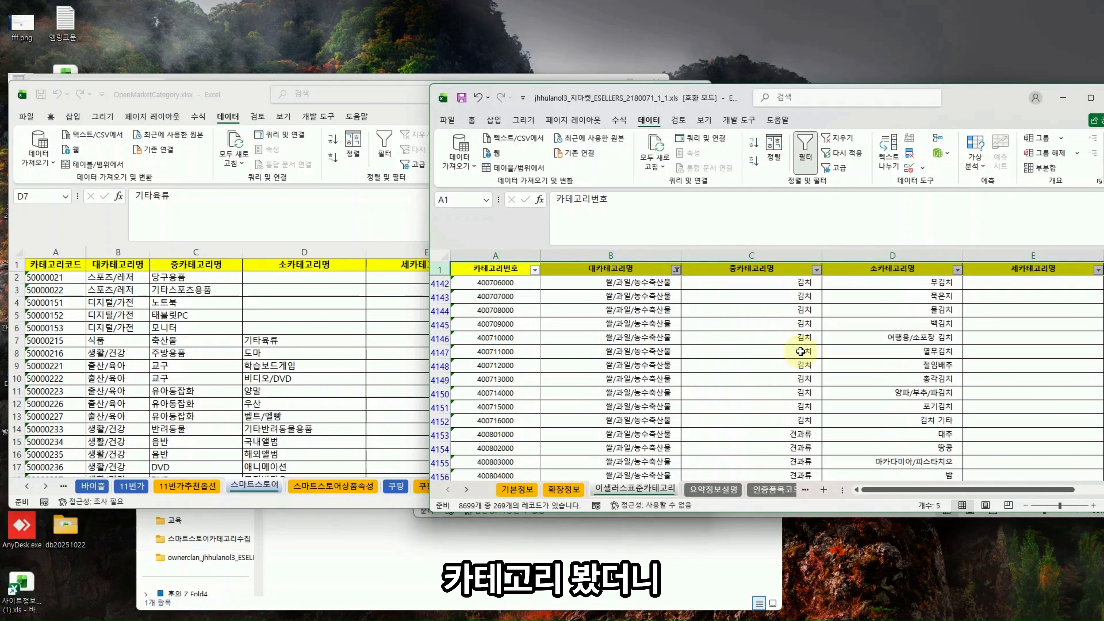
scroll(821, 348, "down", 3)
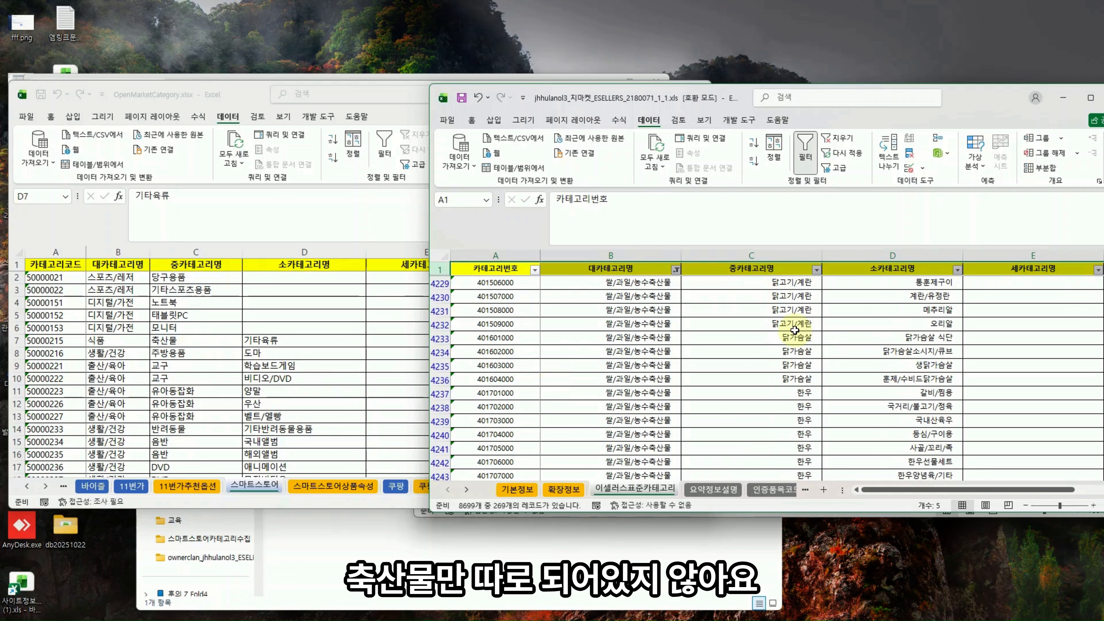
scroll(784, 358, "down", 6)
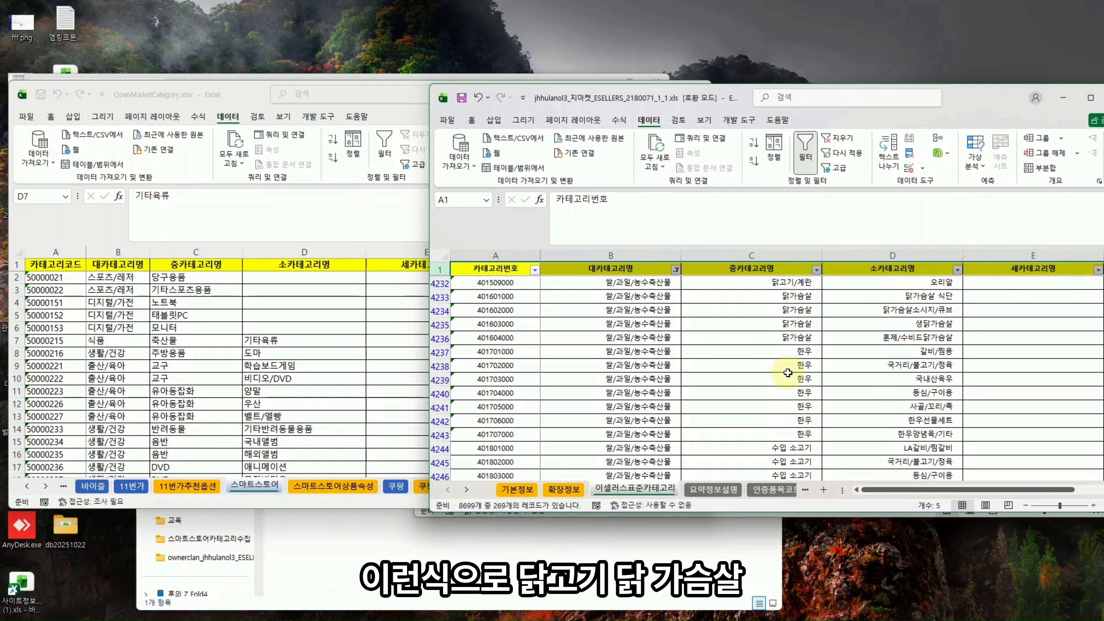
scroll(788, 372, "down", 8)
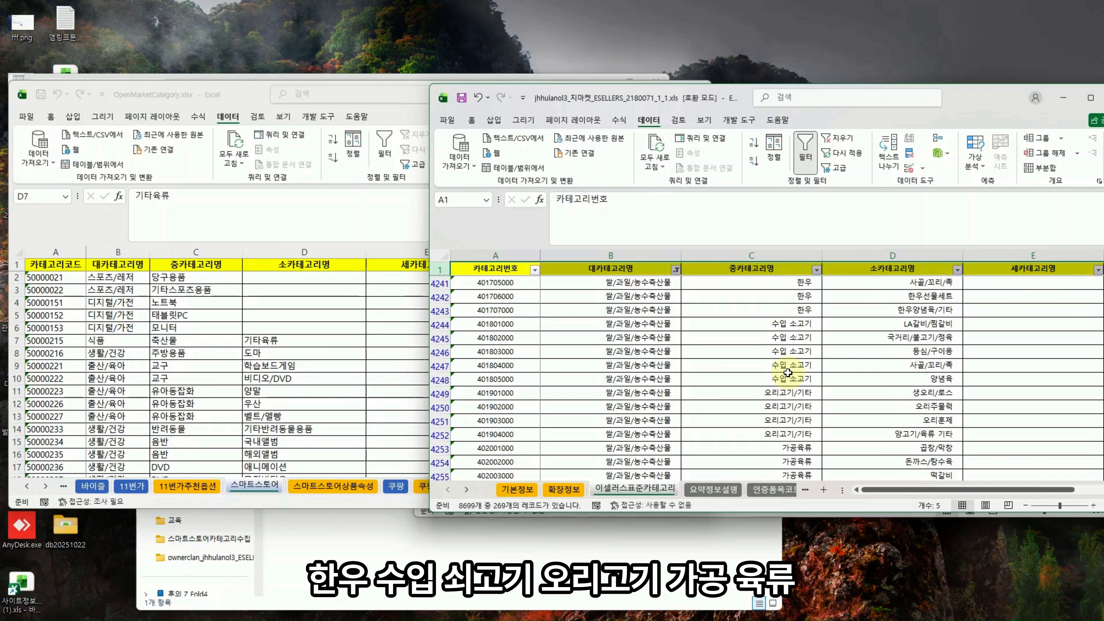
scroll(789, 388, "up", 8)
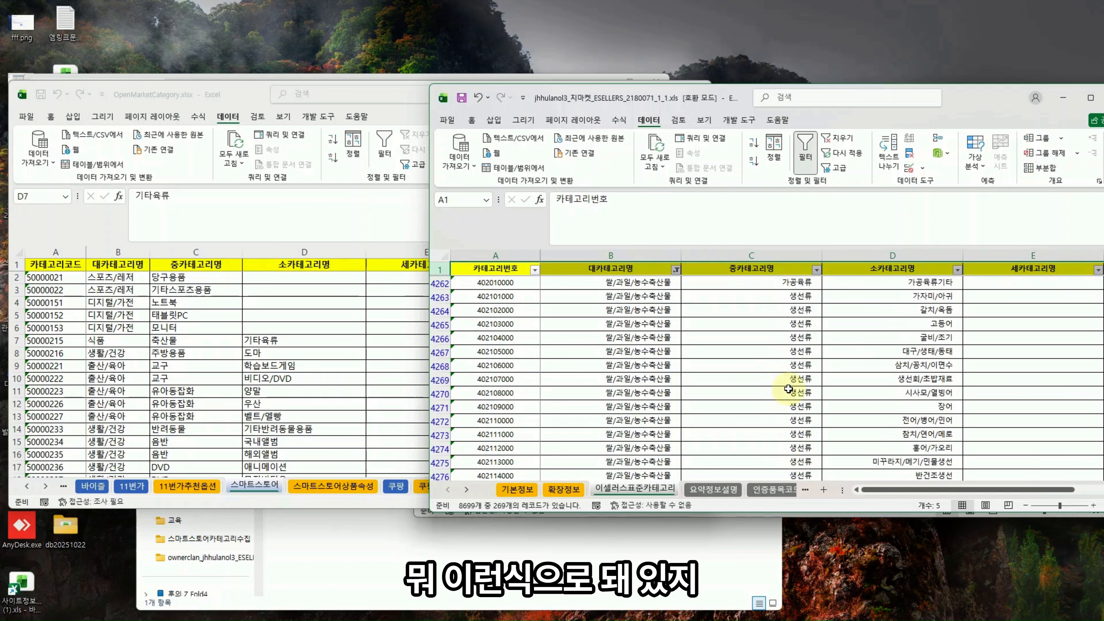
left_click(710, 340)
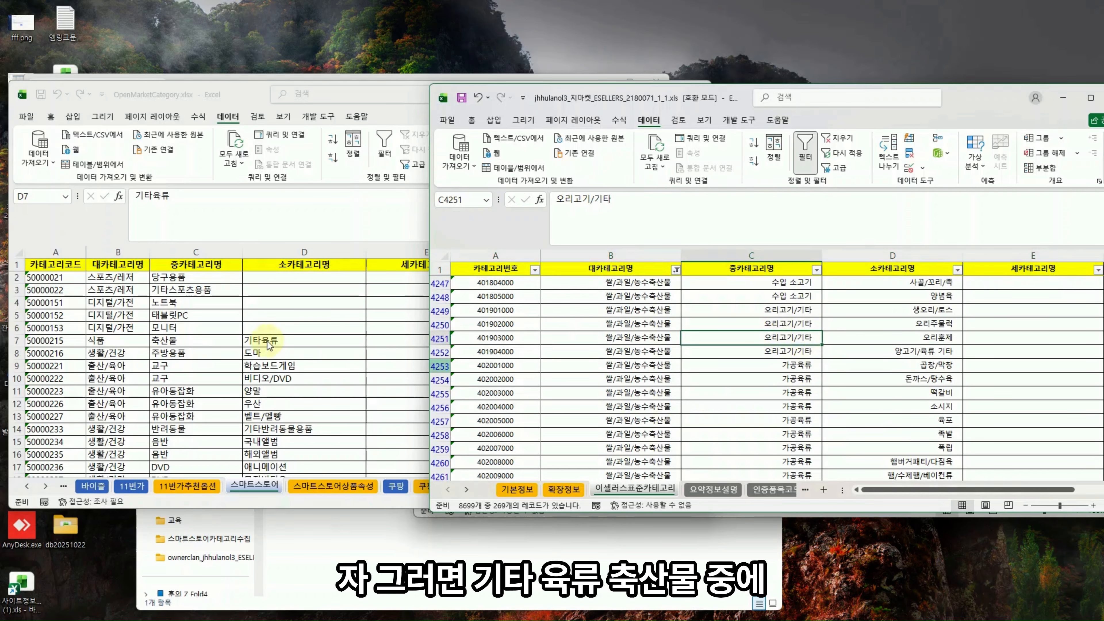
left_click(289, 340)
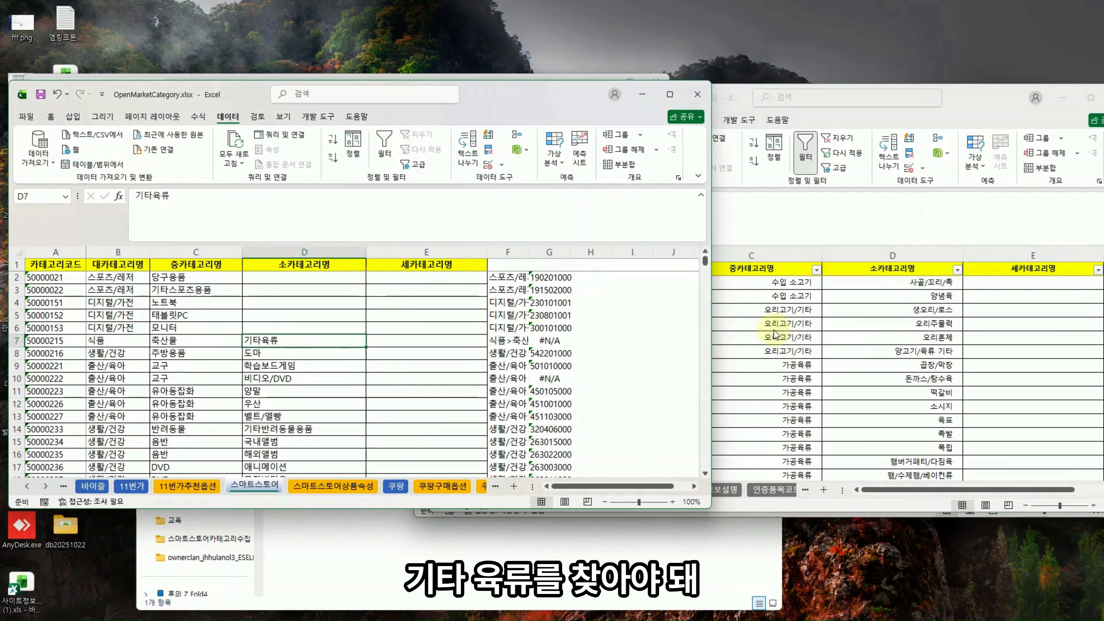
left_click(704, 318)
left_click(790, 306)
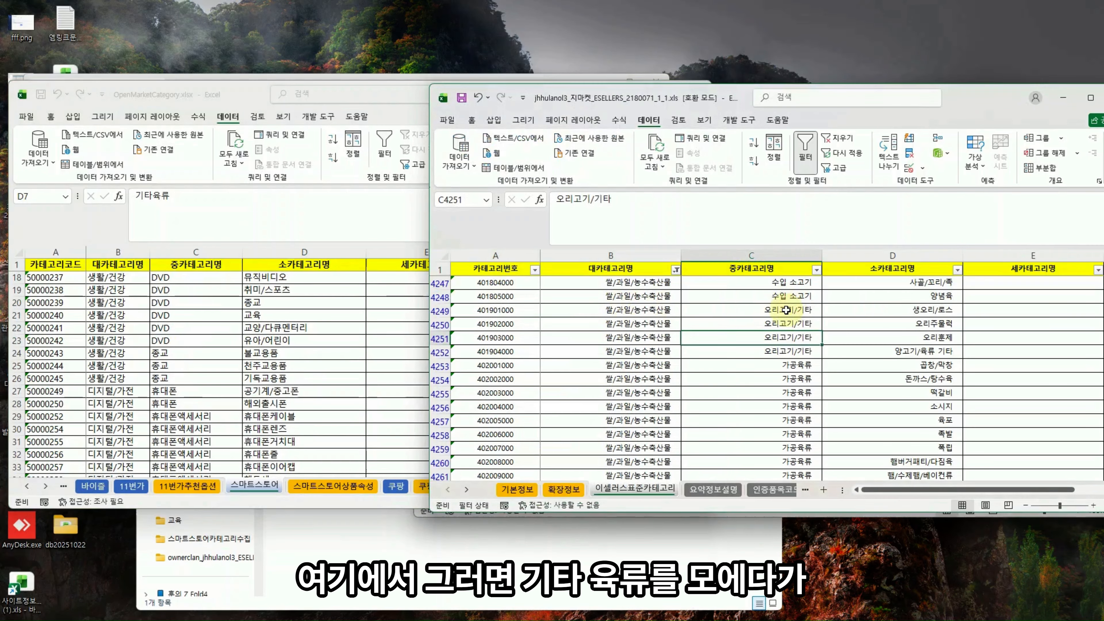
- Clear all values in the 중카테고리명 filter and select 국내산 돼지고기 and 닭고기/계란
scroll(781, 311, "up", 11)
scroll(781, 310, "up", 20)
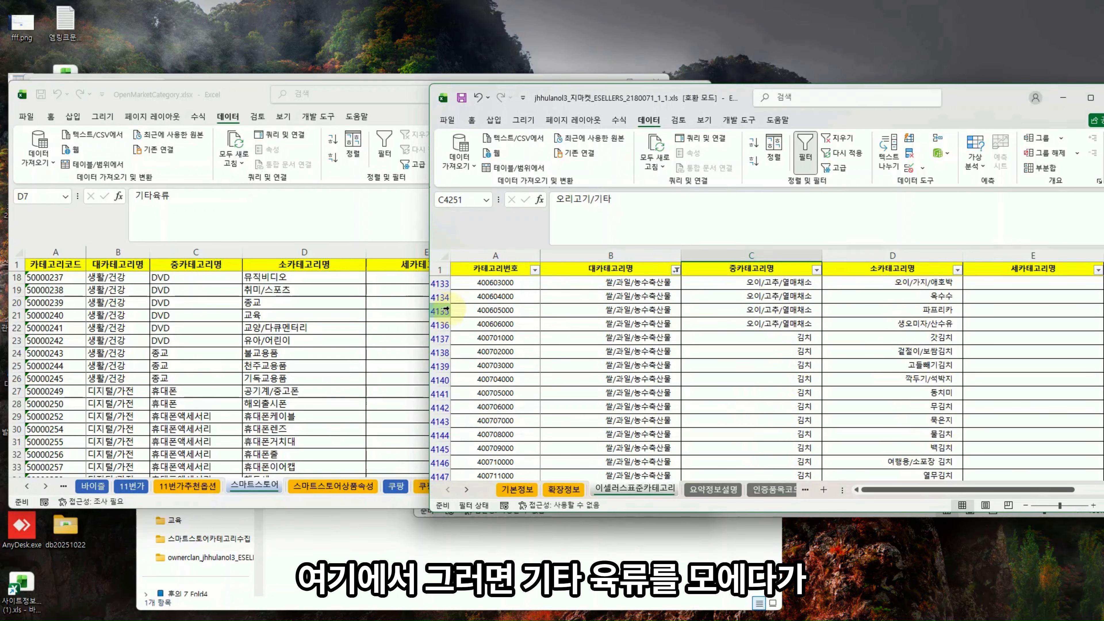
scroll(587, 300, "up", 3)
left_click(818, 271)
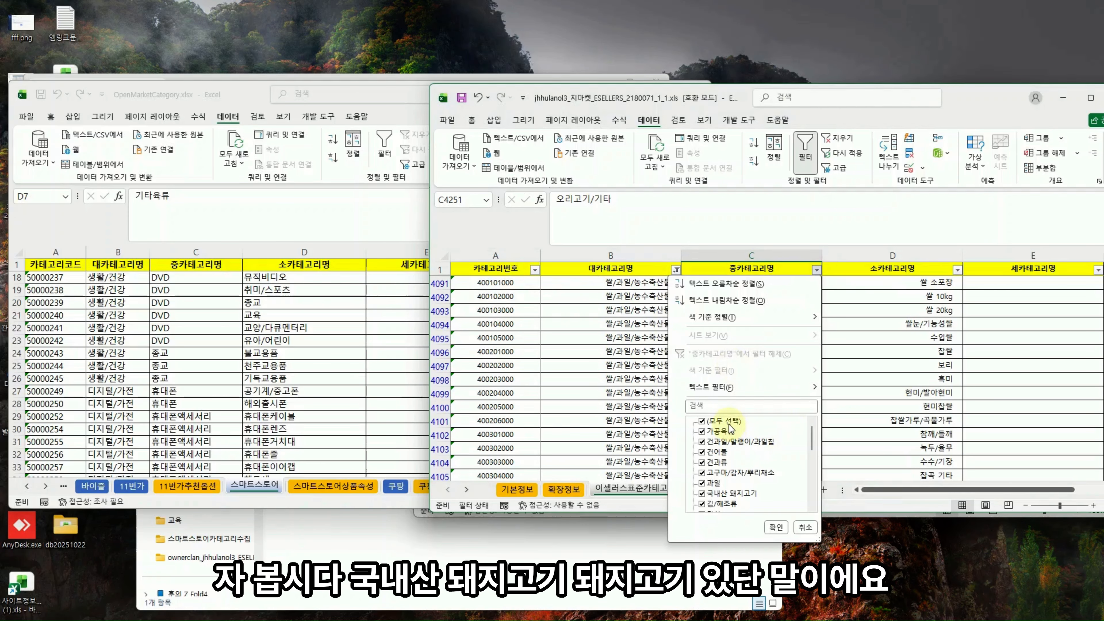
left_click(732, 421)
scroll(735, 439, "down", 1)
left_click(739, 463)
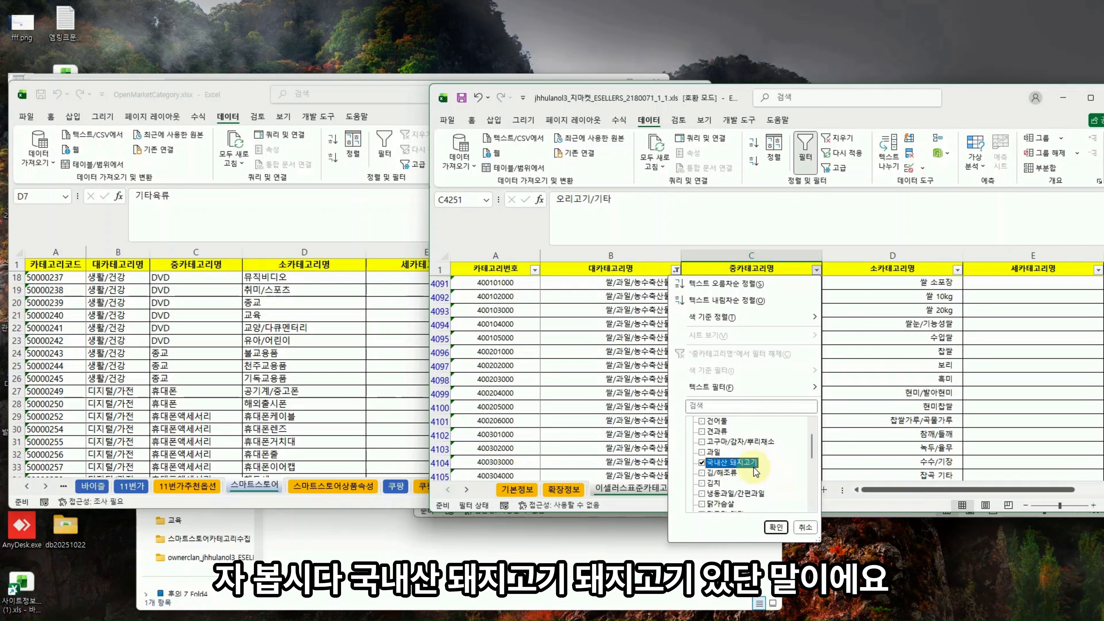
scroll(800, 450, "down", 1)
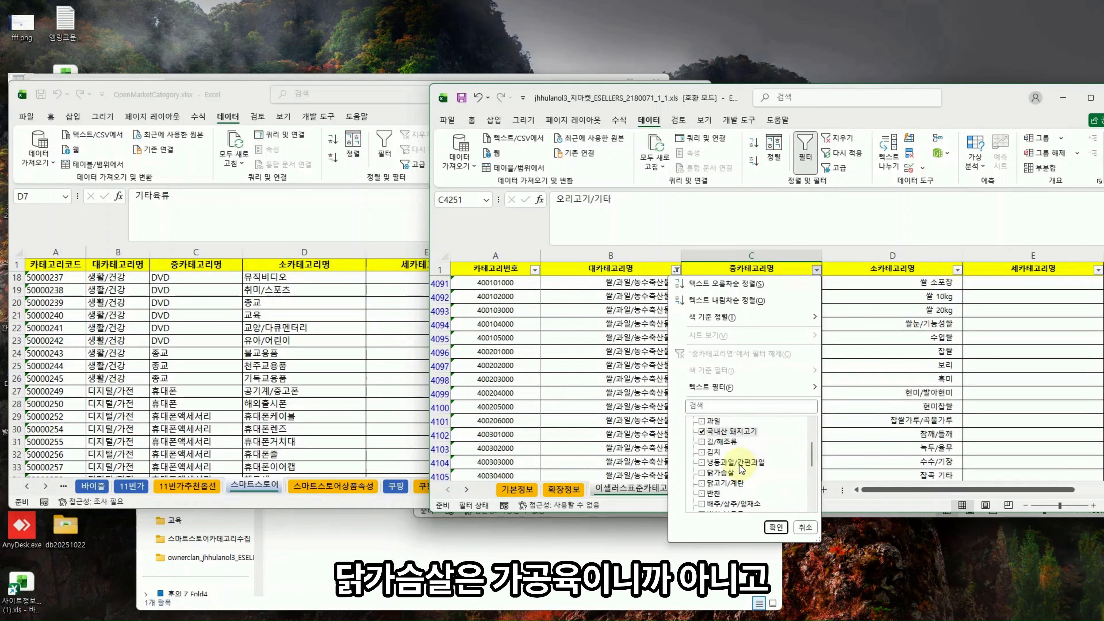
left_click(727, 484)
scroll(735, 469, "down", 2)
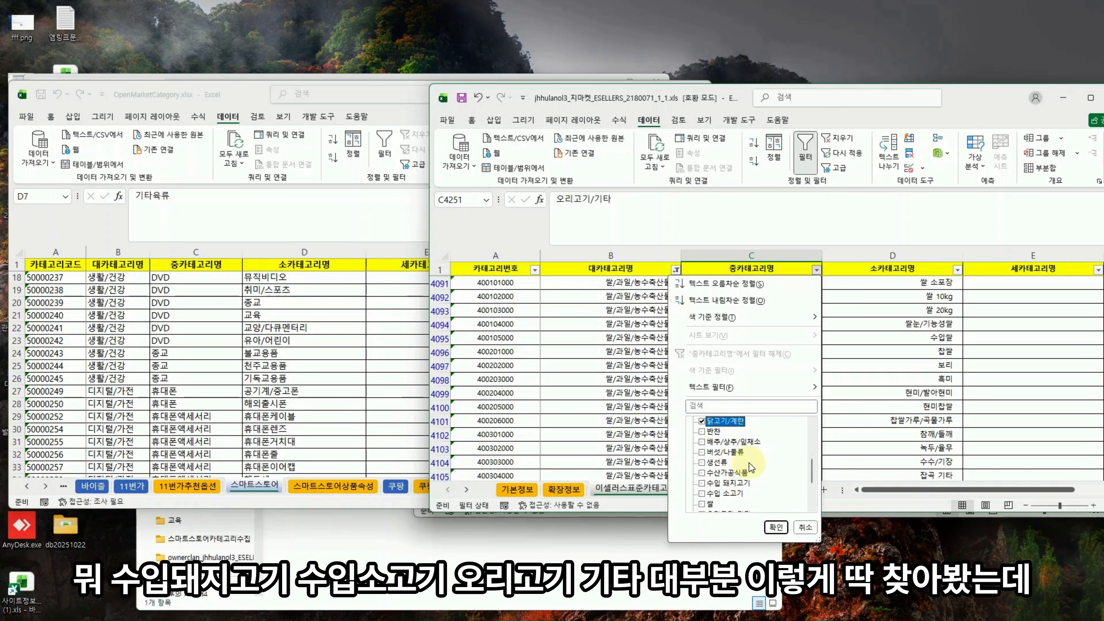
- Add 수입 돼지고기, 수입 소고기 and 오리고기/기타 to the 중카테고리명 filter and apply it
scroll(742, 461, "down", 1)
left_click(733, 453)
left_click(733, 463)
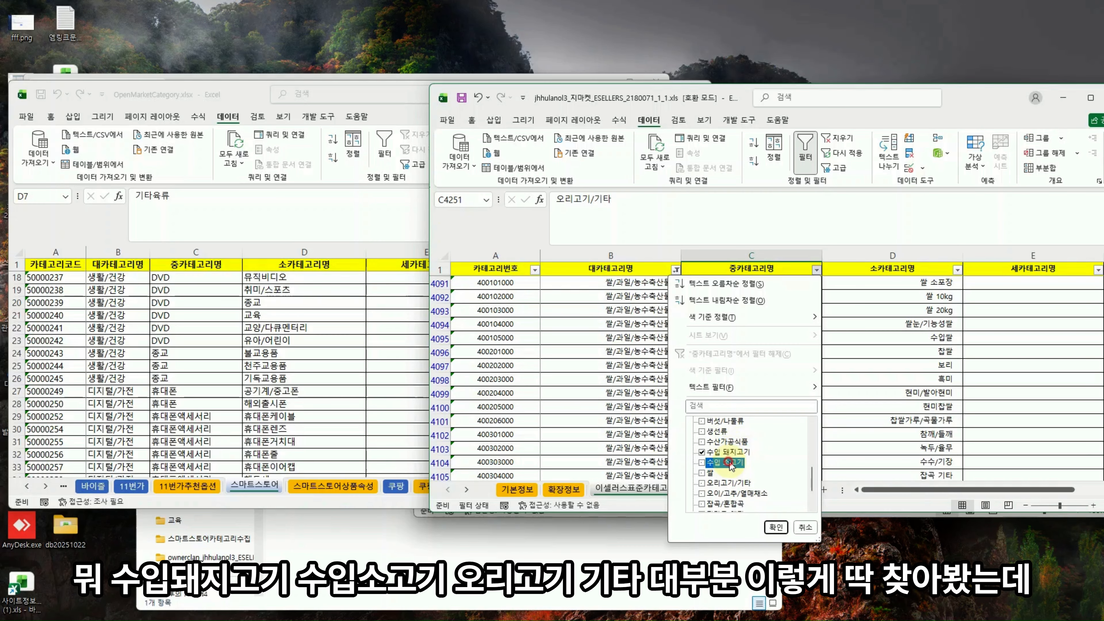
scroll(753, 463, "down", 1)
left_click(740, 452)
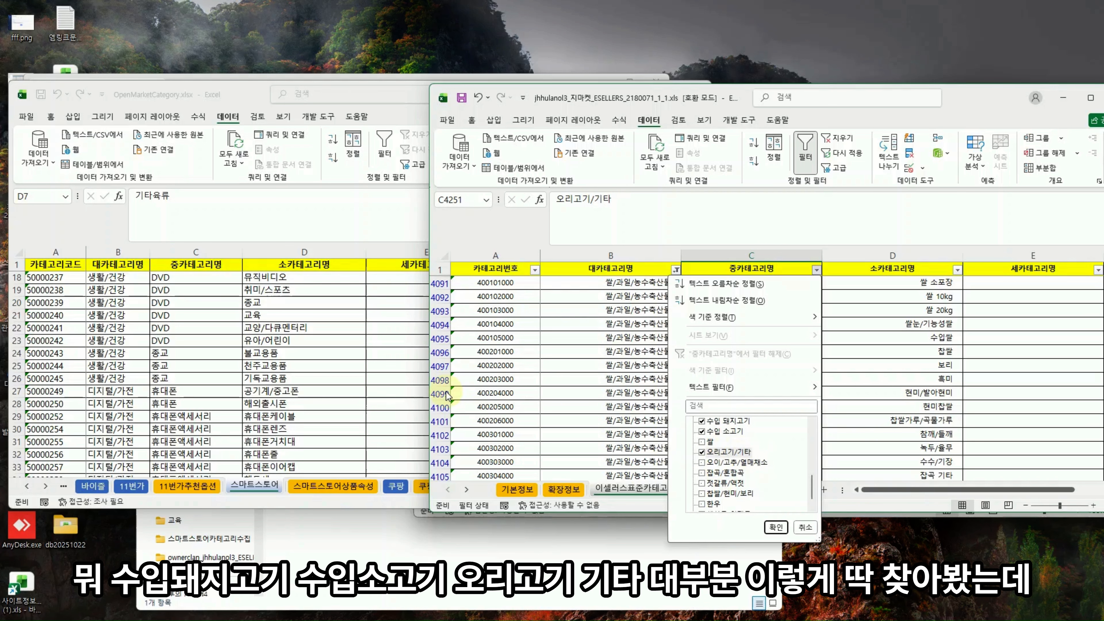
scroll(757, 470, "down", 1)
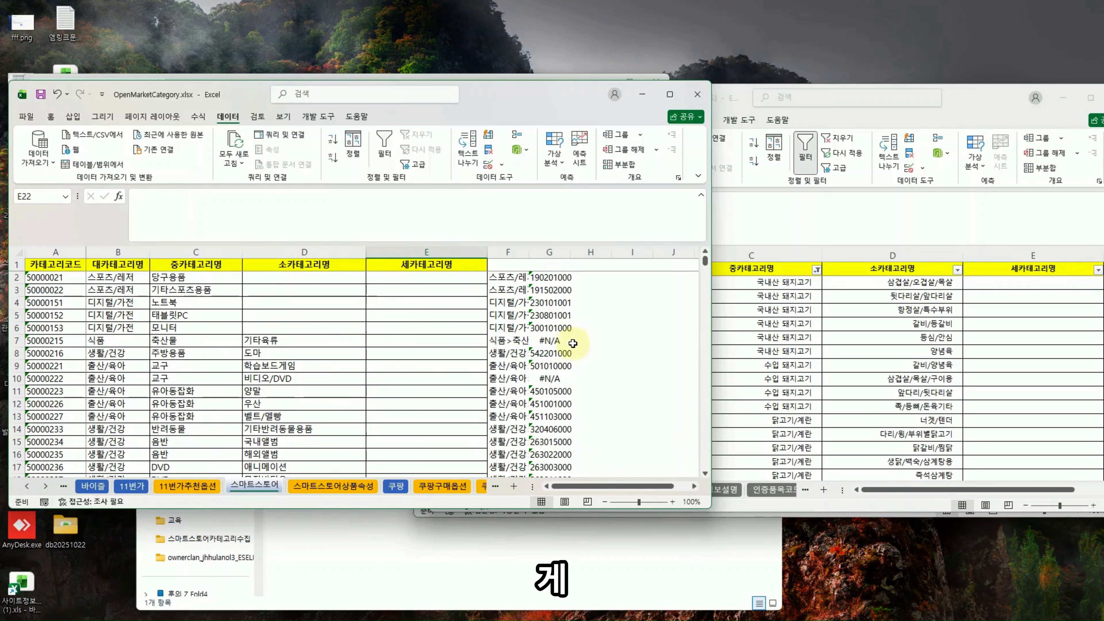
- Turn on header filtering in the 스마트스토어 sheet of OpenMarketCategory.xlsx and limit 대카테고리명 to 식품
left_click(549, 341)
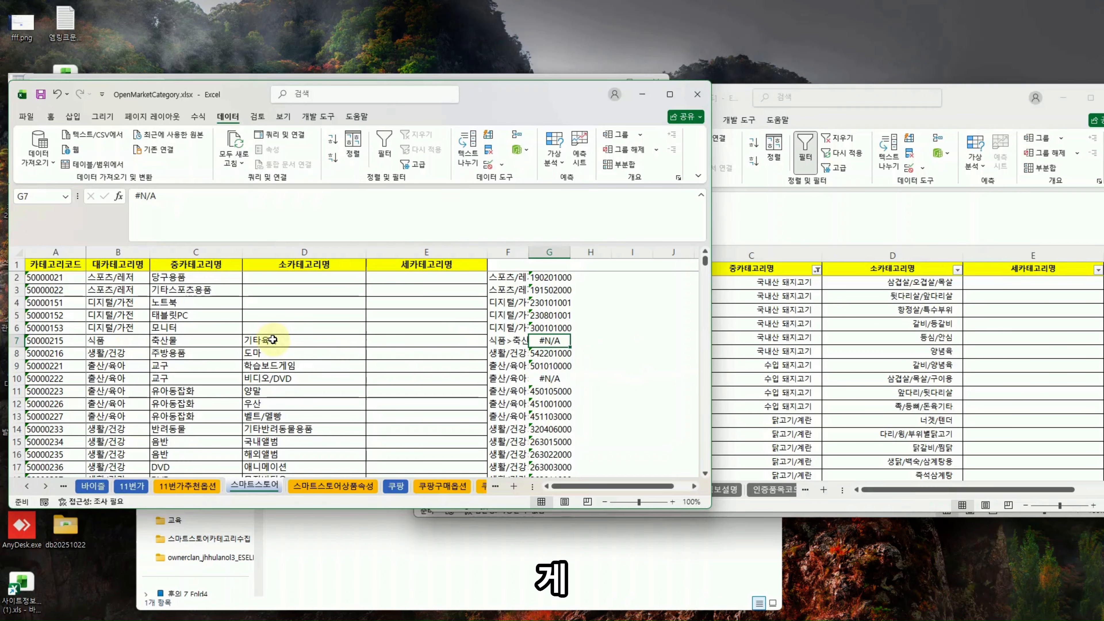
left_click(17, 265)
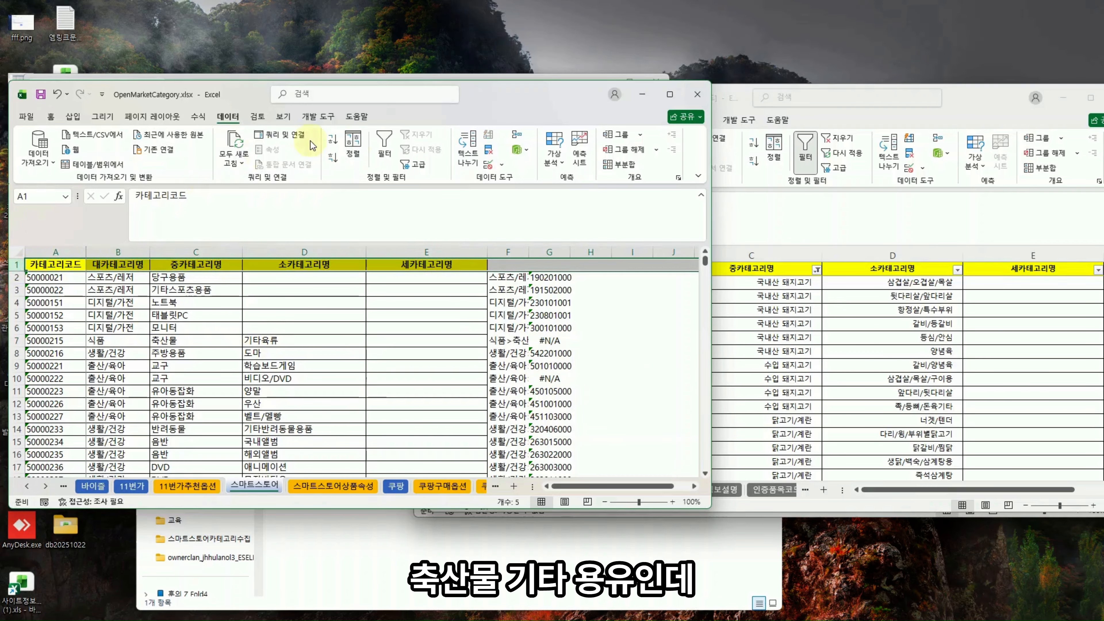
left_click(384, 143)
left_click(144, 265)
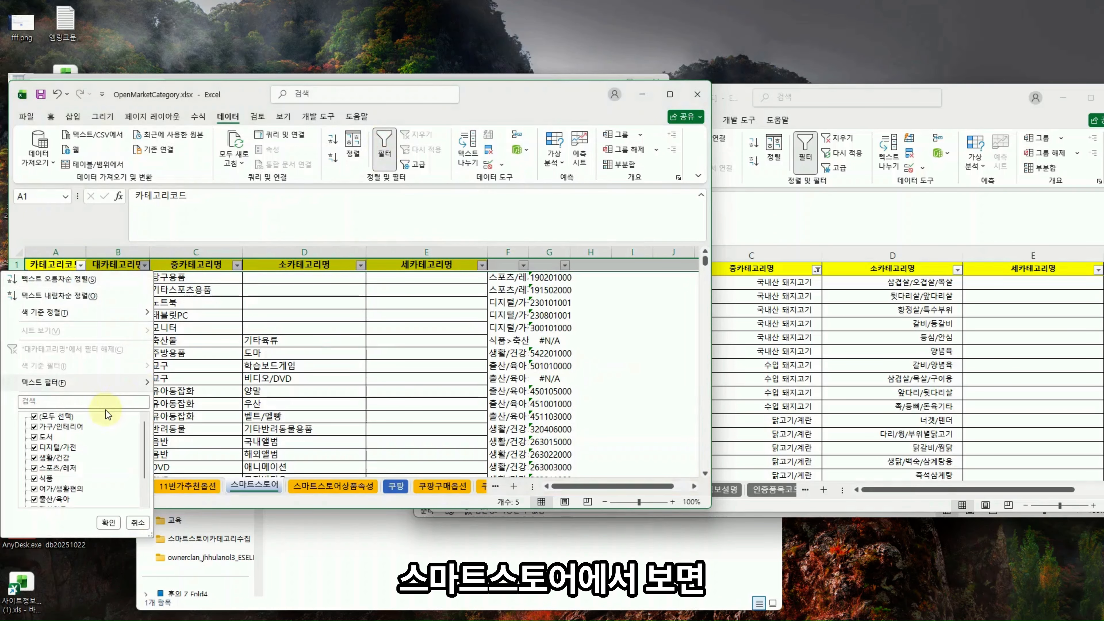
left_click(106, 522)
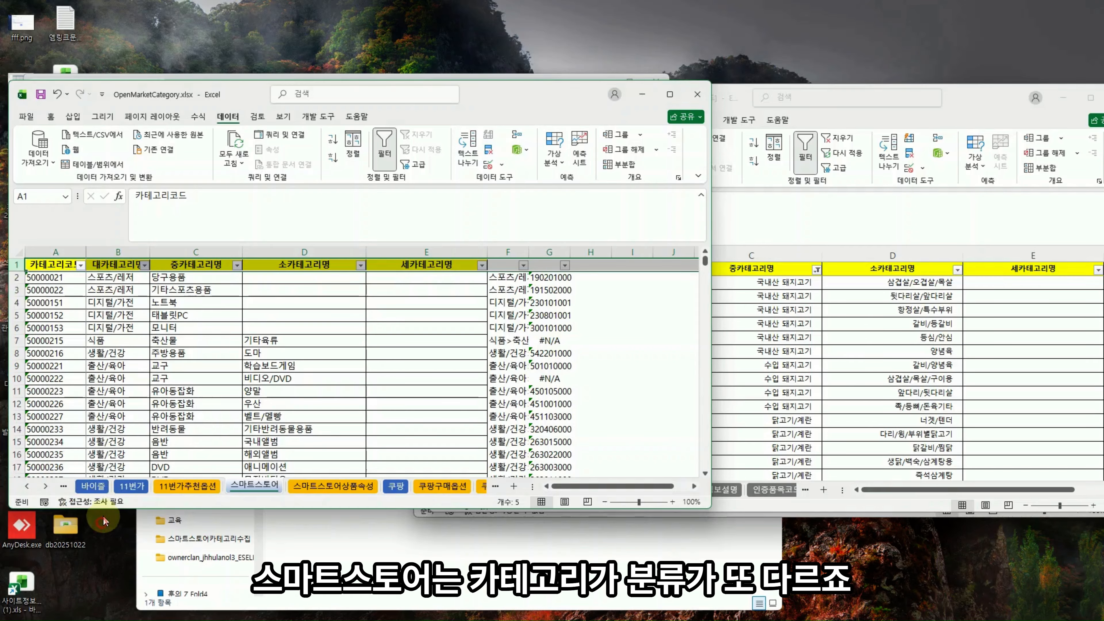
- Filter the 중카테고리명 column of the 스마트스토어 sheet to show only 축산물
left_click(237, 266)
left_click(144, 417)
scroll(165, 463, "down", 5)
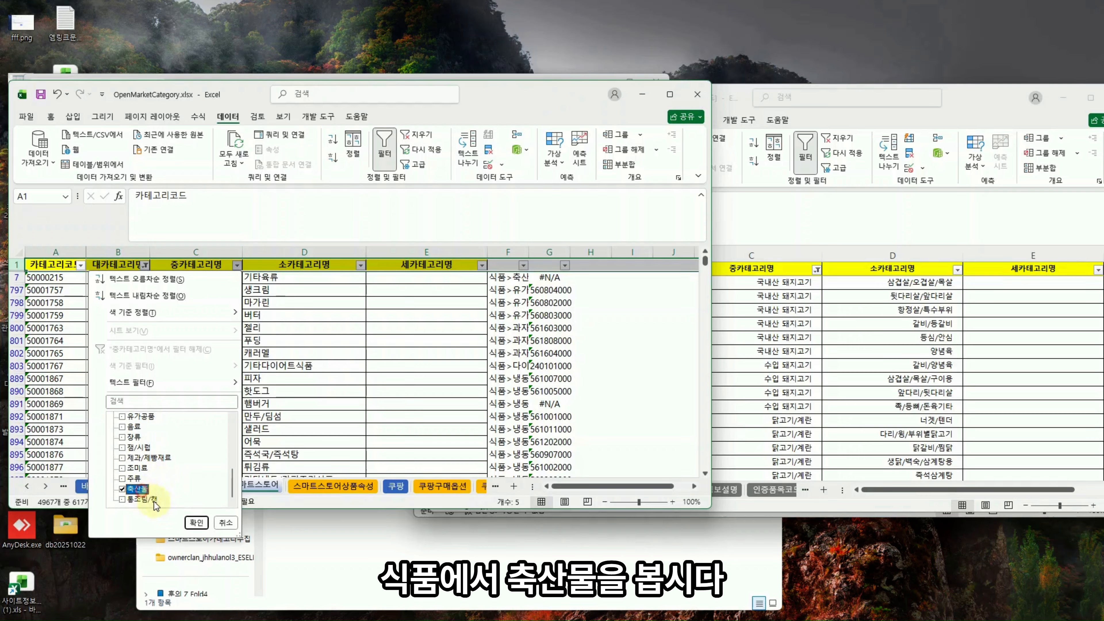
left_click(196, 523)
- Look through the 소카테고리명 and 세카테고리명 entries listed under 축산물 in the 스마트스토어 sheet, starting from 기타육류
left_click(306, 278)
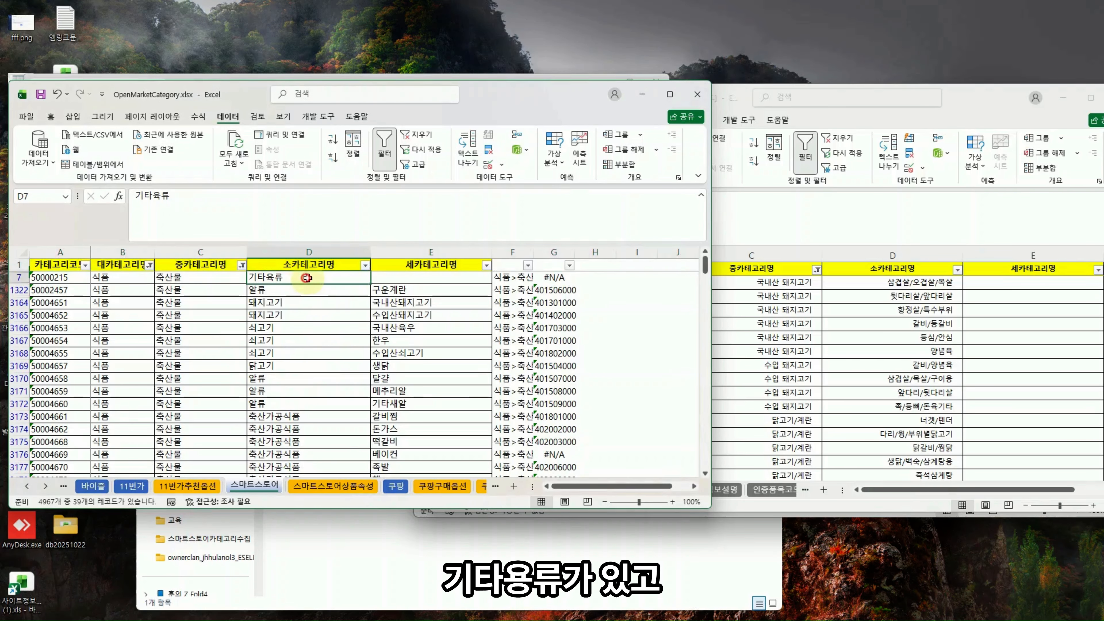
left_click_drag(513, 95, 377, 75)
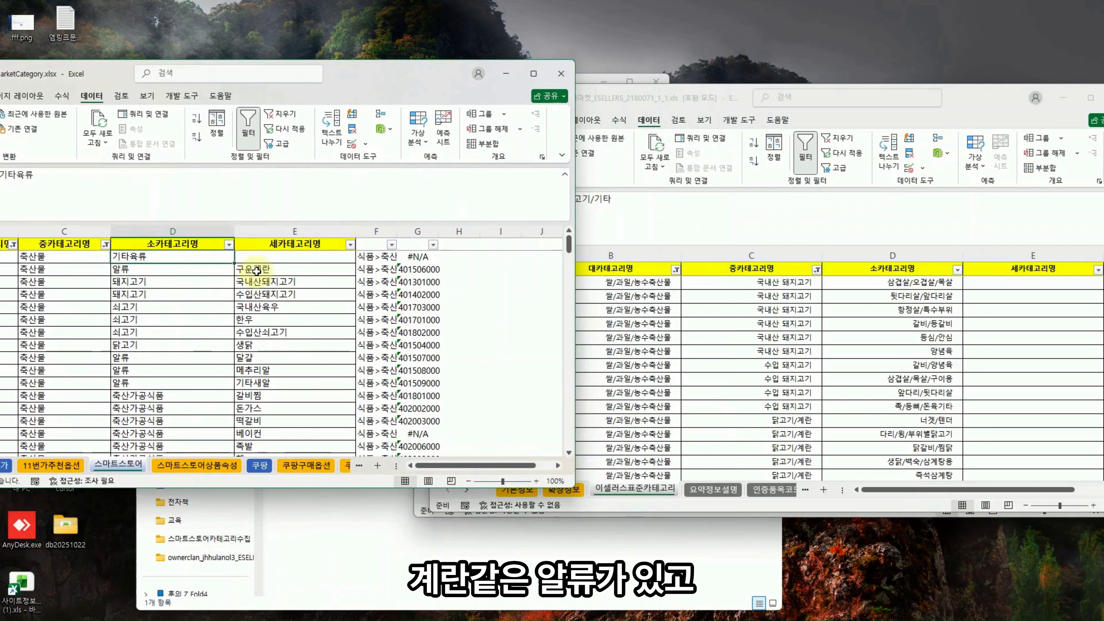
left_click(166, 319)
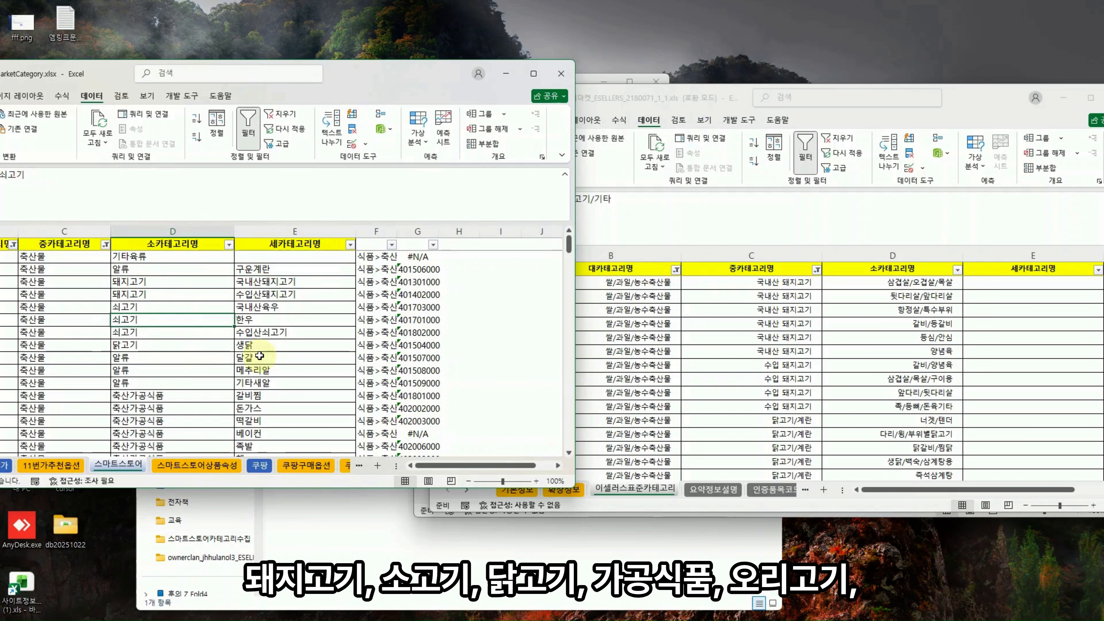
left_click(218, 396)
scroll(222, 404, "down", 1)
scroll(223, 404, "down", 3)
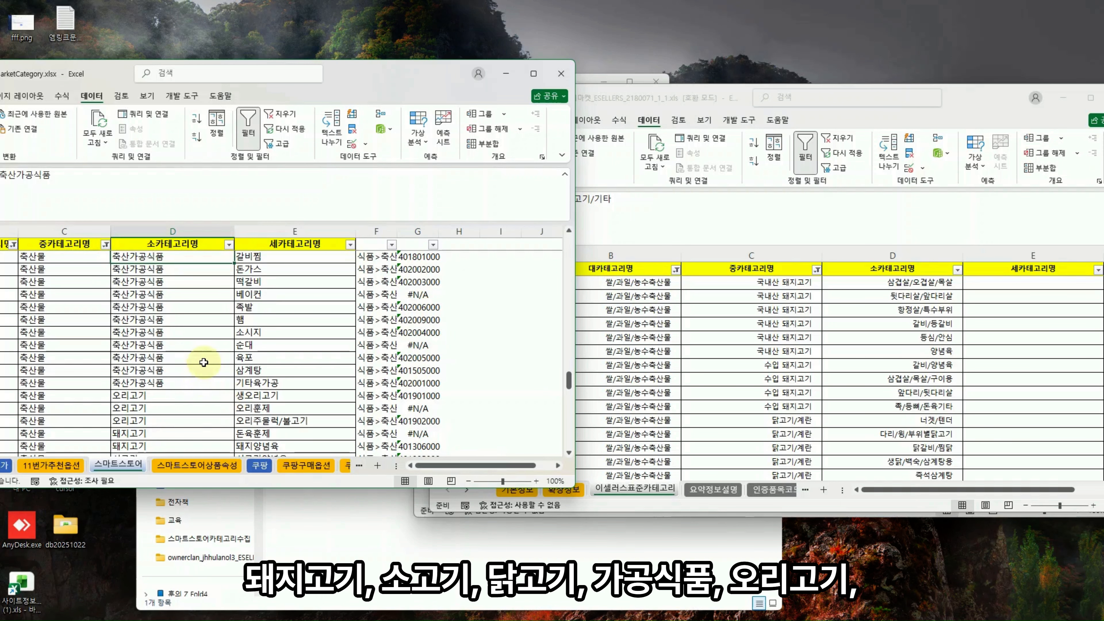
left_click(204, 358)
scroll(200, 360, "down", 2)
left_click(191, 358)
scroll(208, 388, "down", 3)
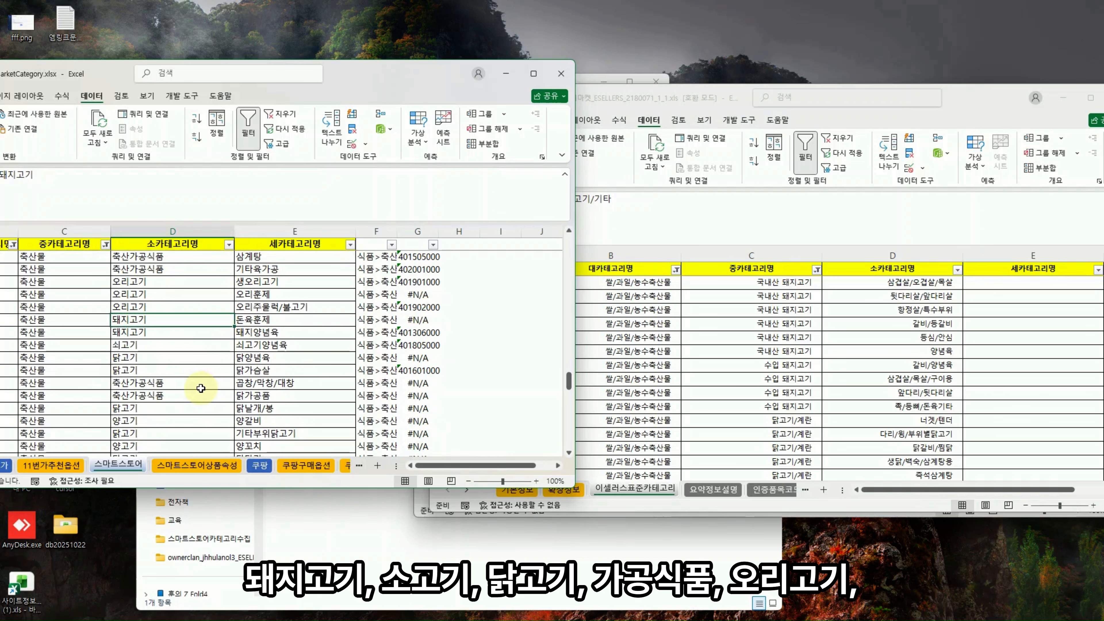
scroll(192, 365, "up", 3)
scroll(191, 364, "up", 1)
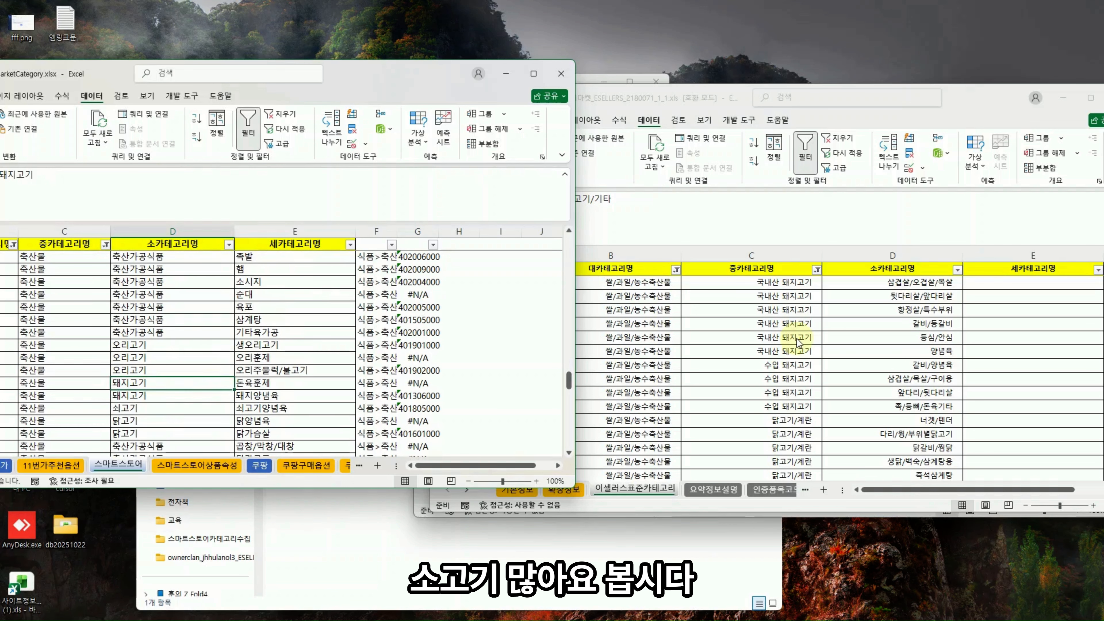
- Compare the 국내산 and 수입 돼지고기 entries in the 이셀러스표준카테고리 sheet with the 돼지고기 entries in the 스마트스토어 sheet
left_click(800, 343)
left_click(802, 282)
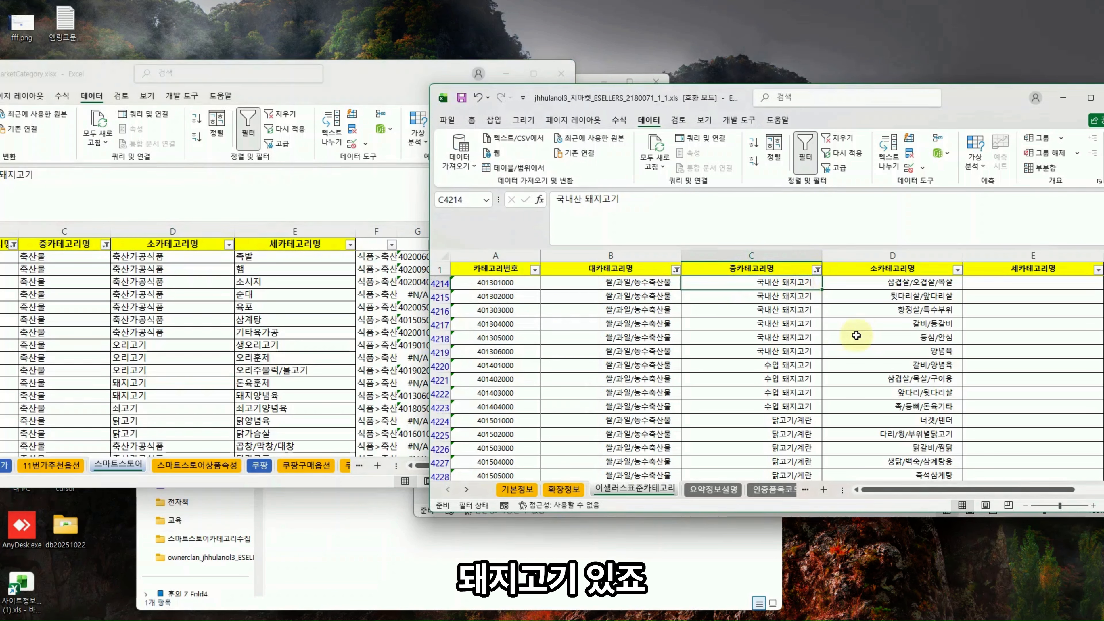
left_click(150, 356)
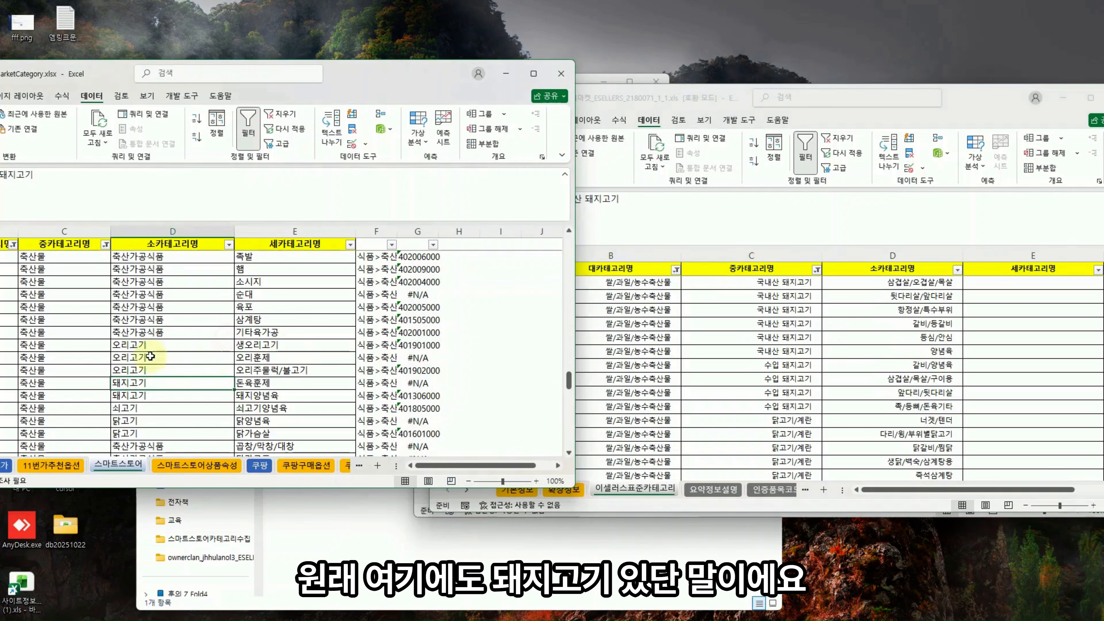
left_click(161, 397)
scroll(814, 328, "down", 1)
scroll(812, 325, "down", 1)
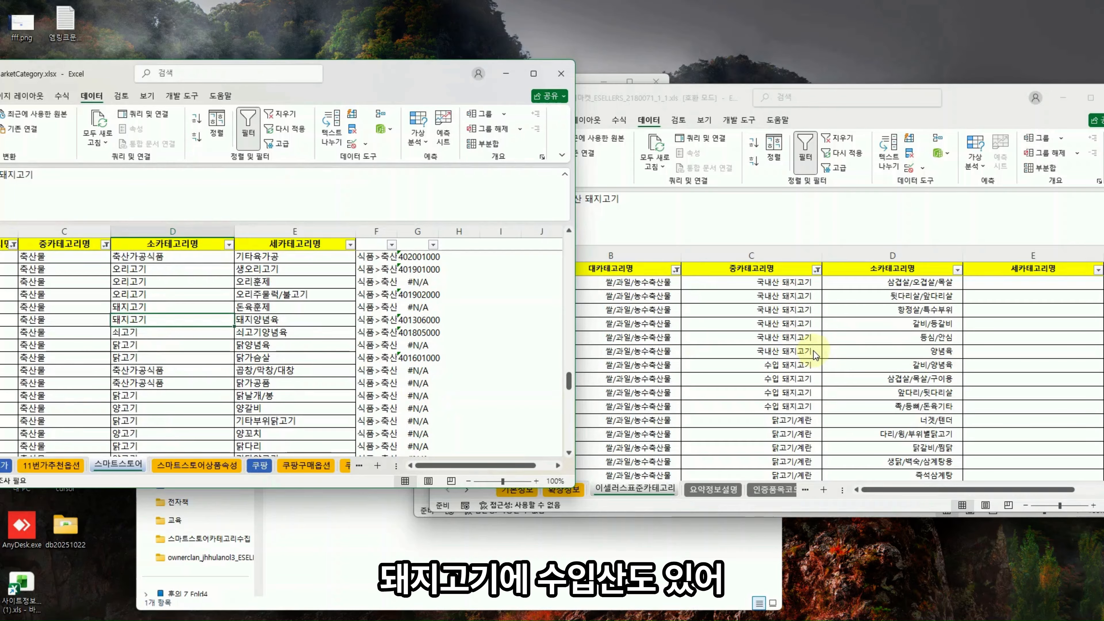
left_click(793, 373)
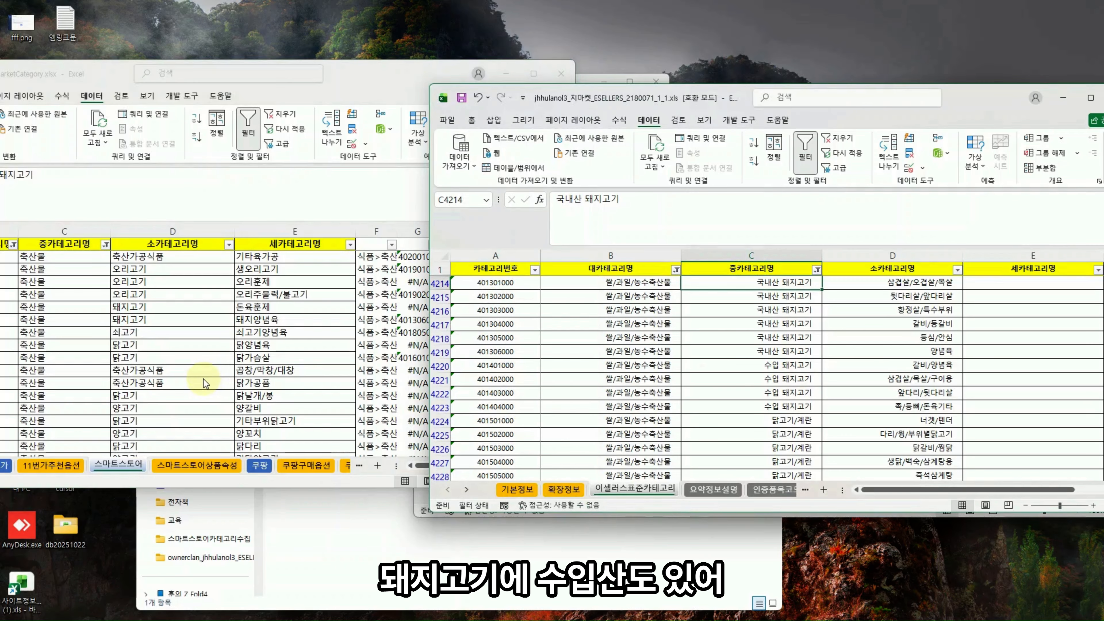
left_click(251, 320)
scroll(251, 321, "up", 1)
scroll(250, 321, "up", 5)
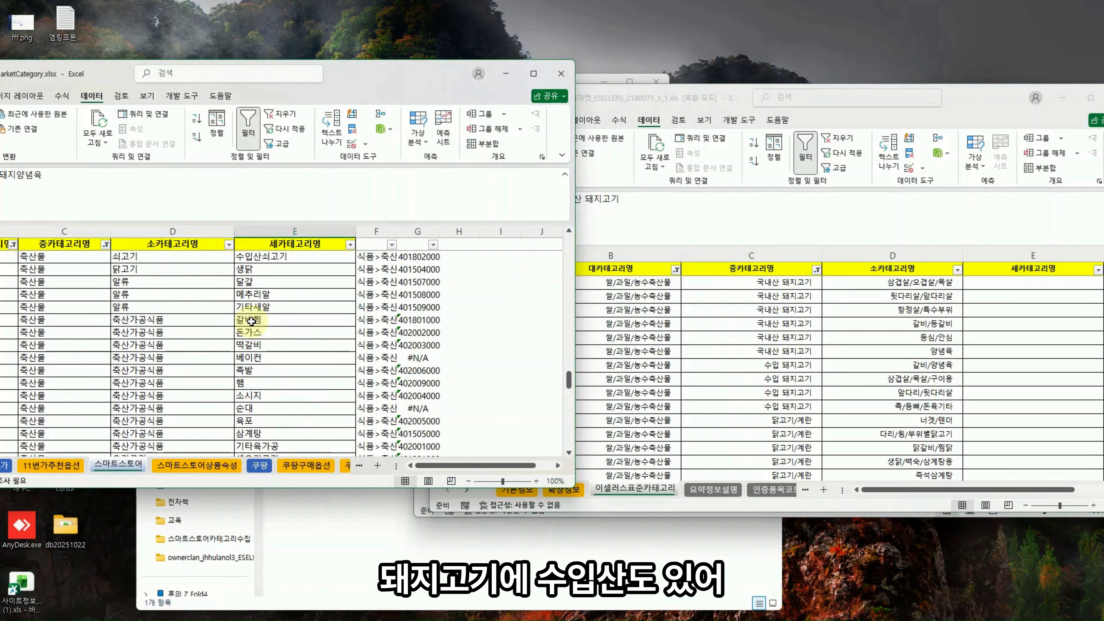
left_click(264, 294)
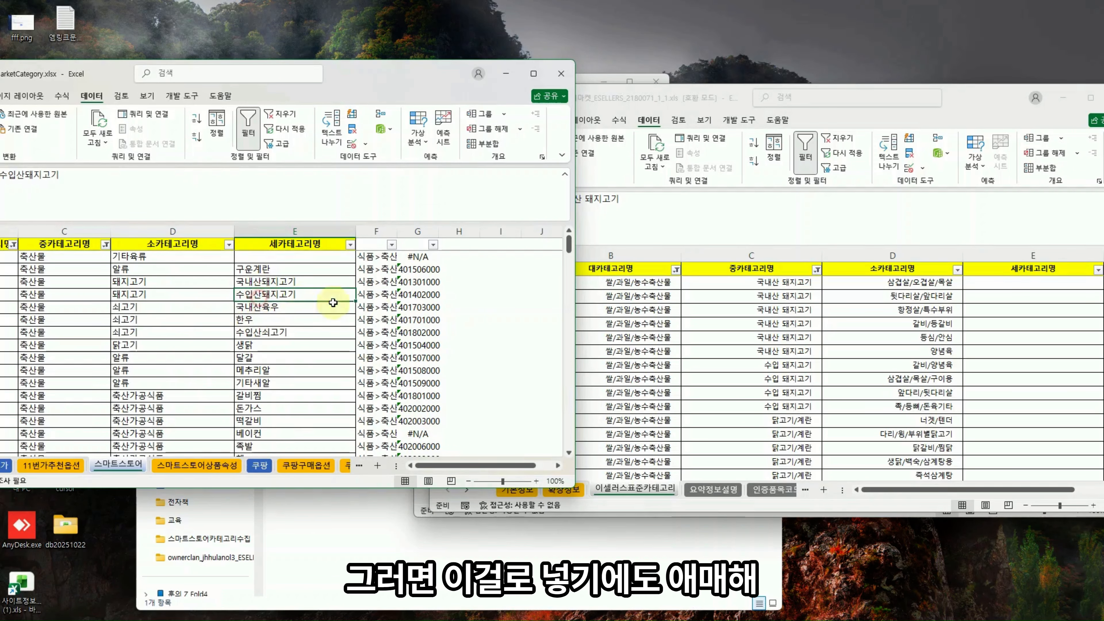
- Examine the filtered meat categories in the 이셀러스표준카테고리 sheet, down to 양고기/육류 기타, for a match to 기타육류
left_click(813, 351)
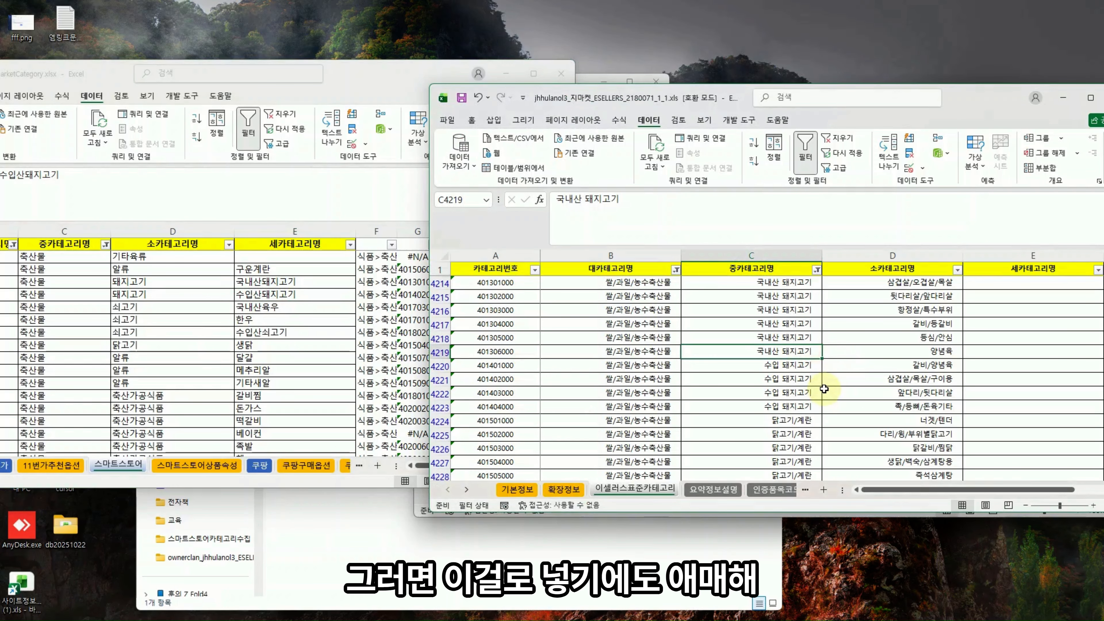
scroll(804, 368, "down", 2)
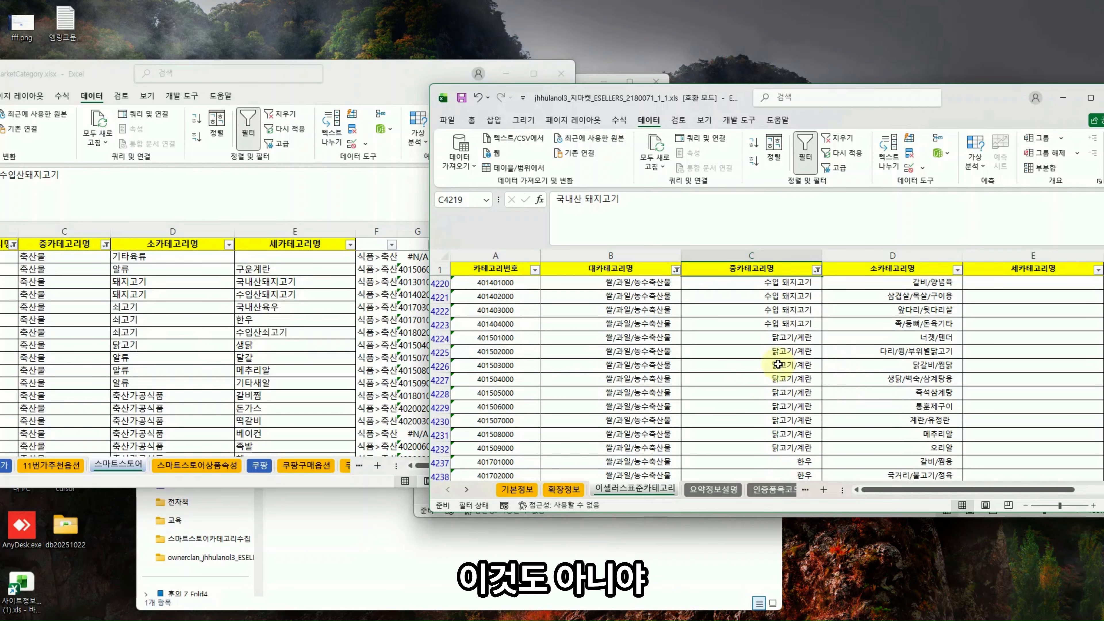
scroll(791, 405, "down", 4)
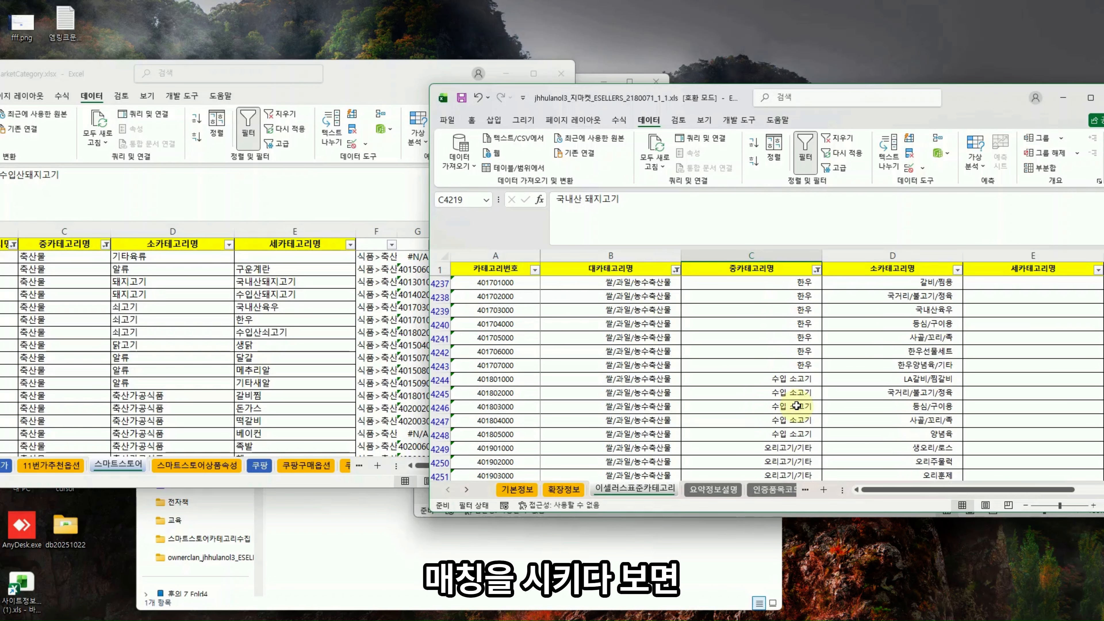
scroll(796, 406, "down", 2)
left_click(797, 406)
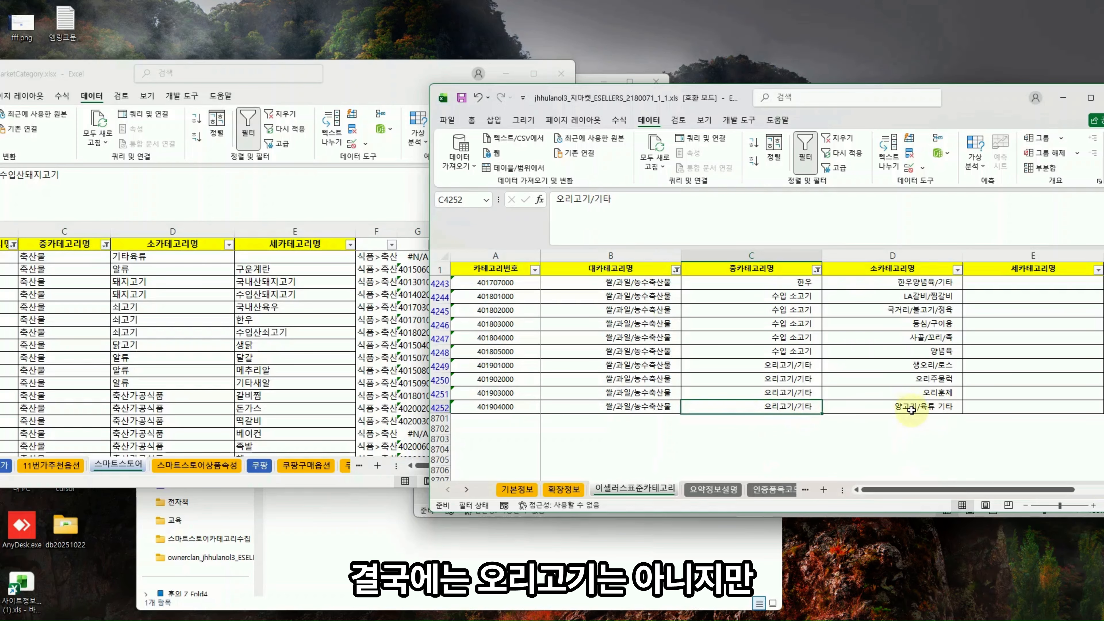
left_click(798, 369)
left_click(796, 393)
left_click(796, 407)
left_click(875, 402)
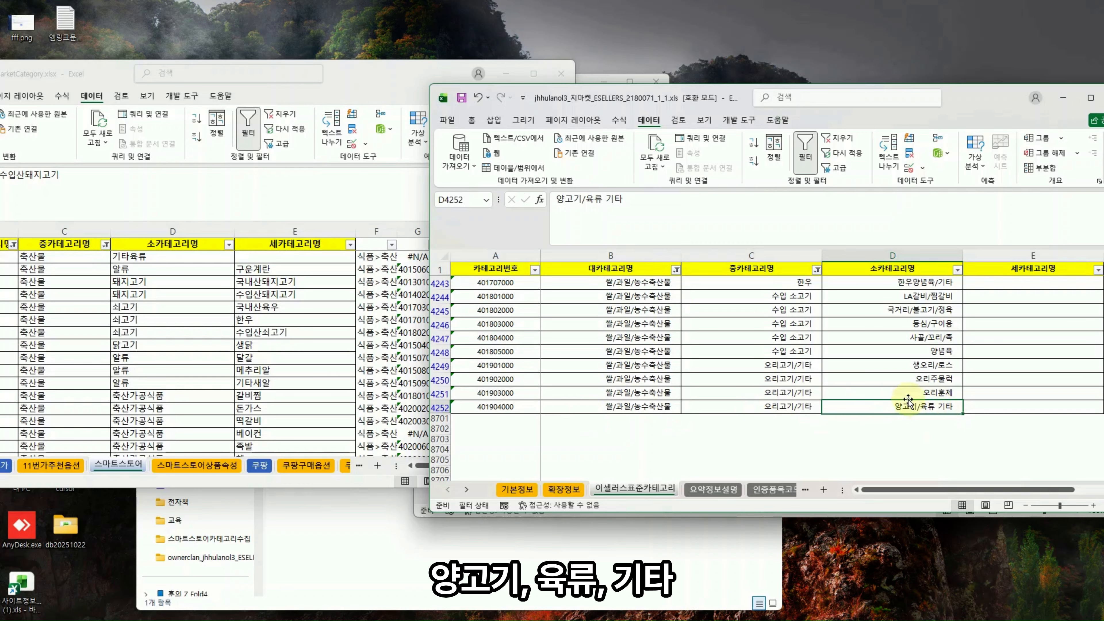
- Copy the 카테고리번호 401904000 of 양고기/육류 기타 into cell G7 of the 스마트스토어 sheet for 기타육류
left_click(529, 406)
key("ctrl+c")
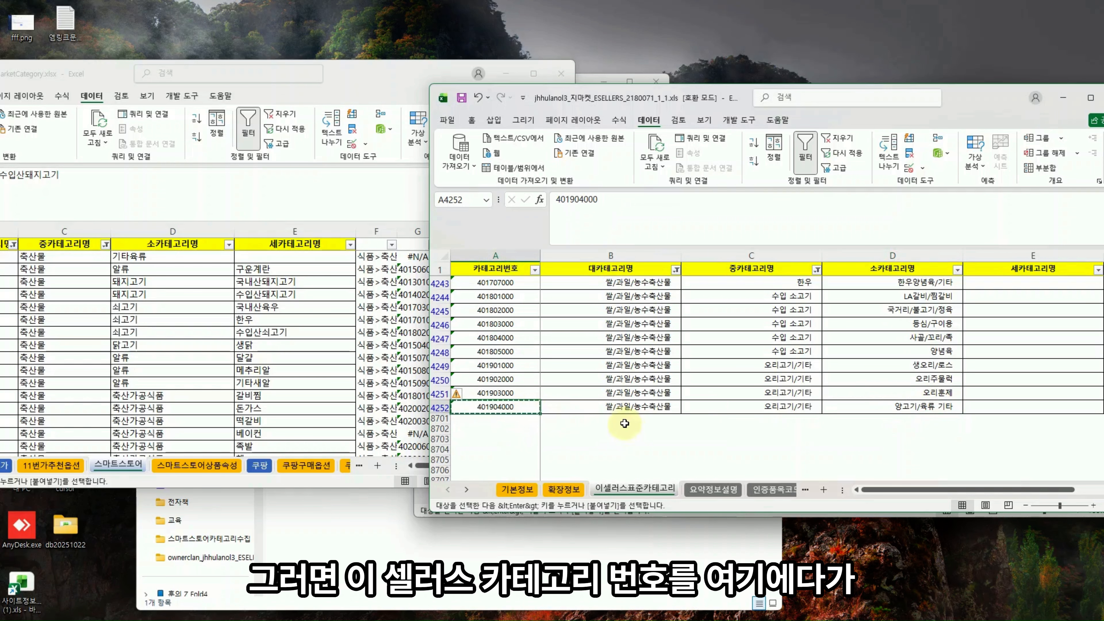
left_click(348, 348)
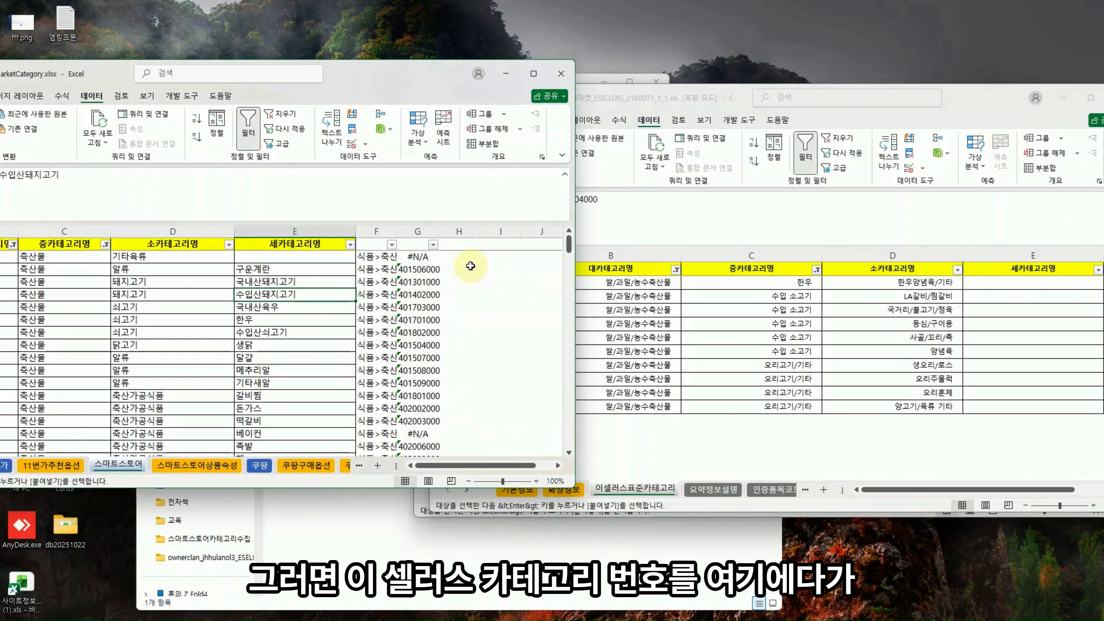
left_click_drag(390, 79, 520, 59)
left_click(548, 234)
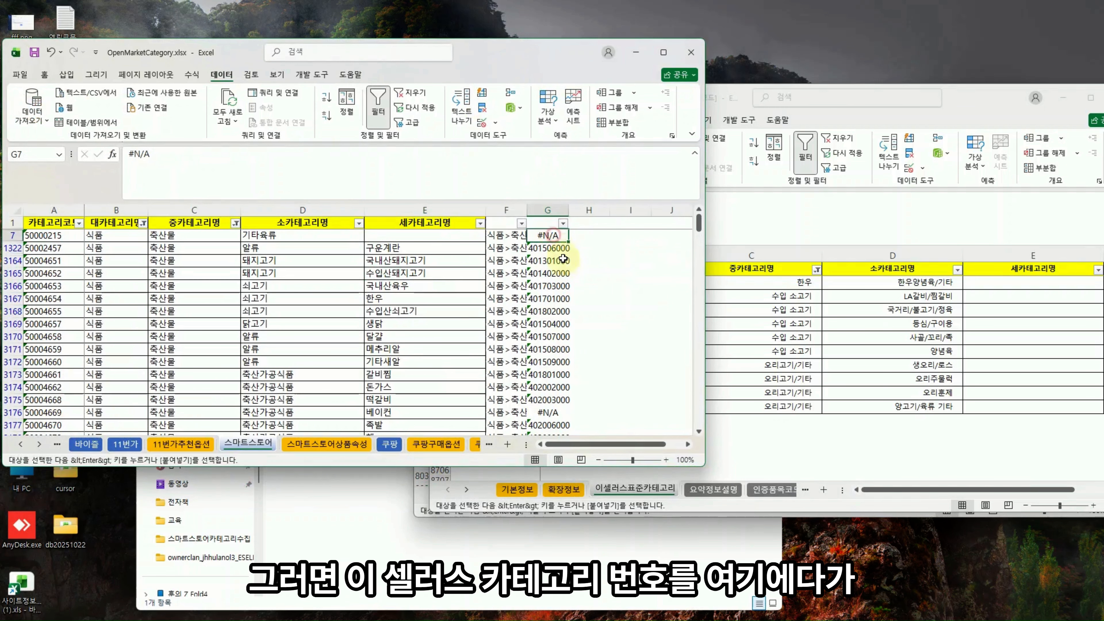
key("ctrl+v")
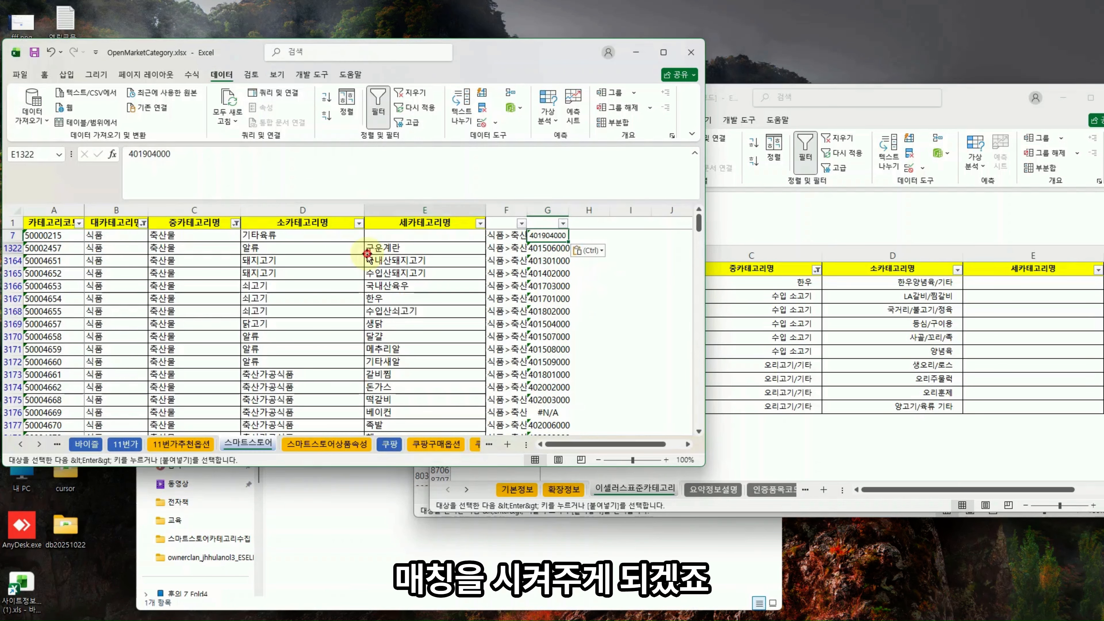
- Turn off header filtering in the 스마트스토어 sheet and check column G for other categories without a matched code
left_click(378, 104)
left_click(545, 337)
scroll(545, 338, "down", 15)
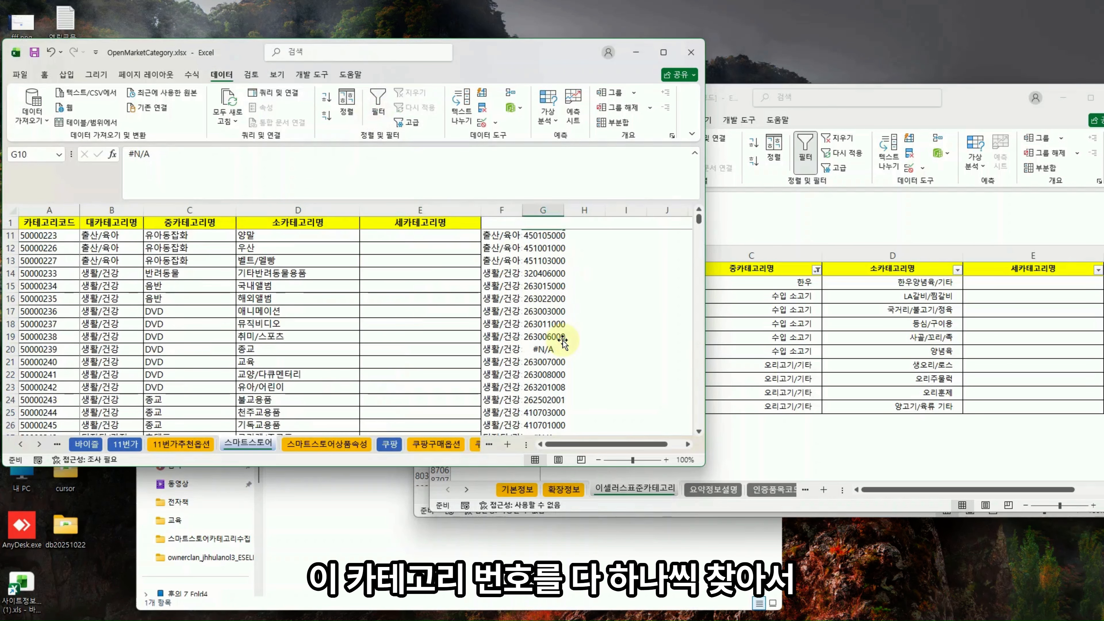
scroll(549, 335, "down", 20)
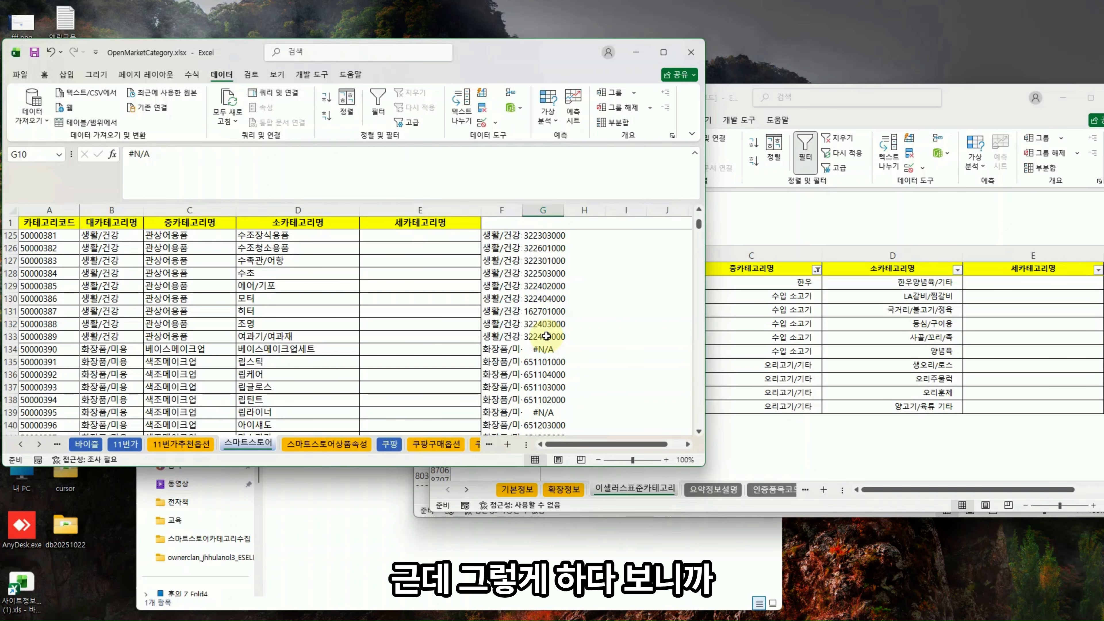
left_click(546, 338)
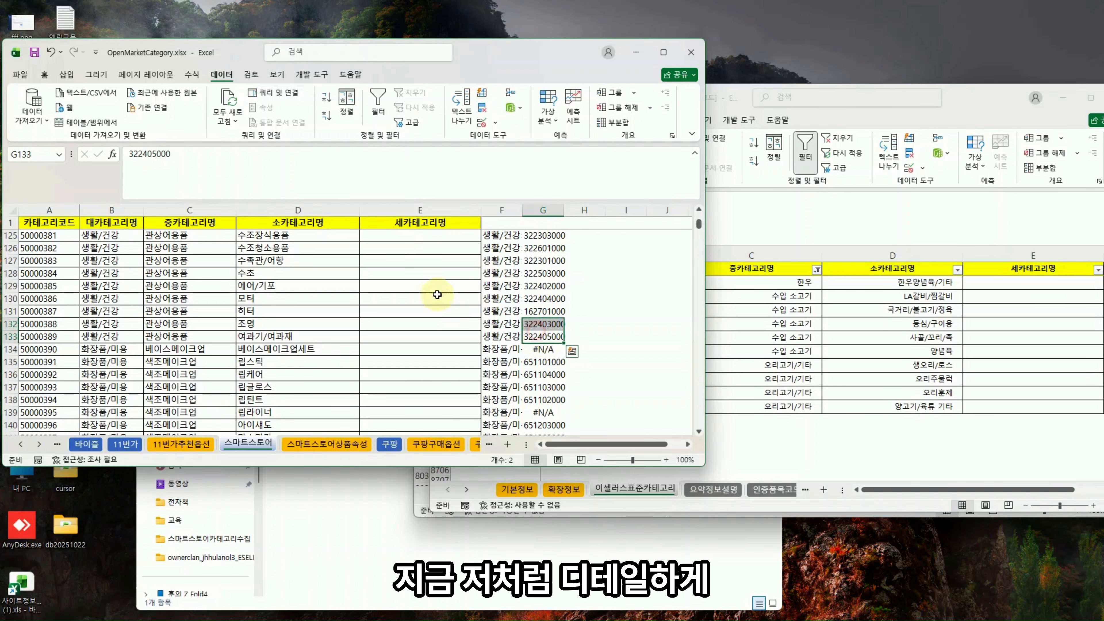
left_click(492, 310)
left_click(824, 394)
left_click(875, 408)
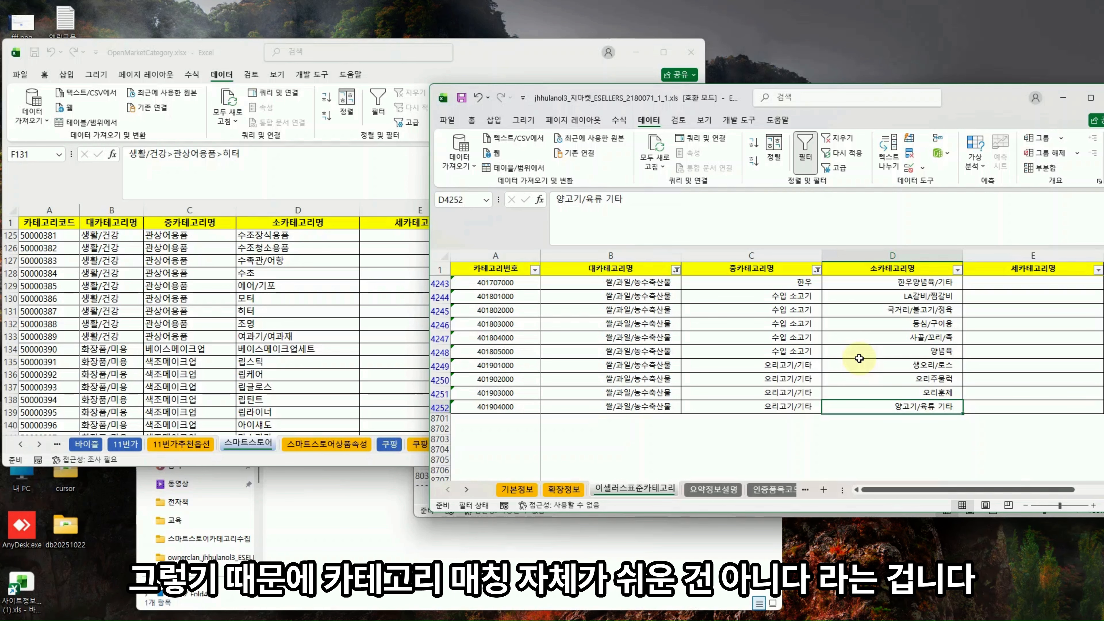
left_click(382, 346)
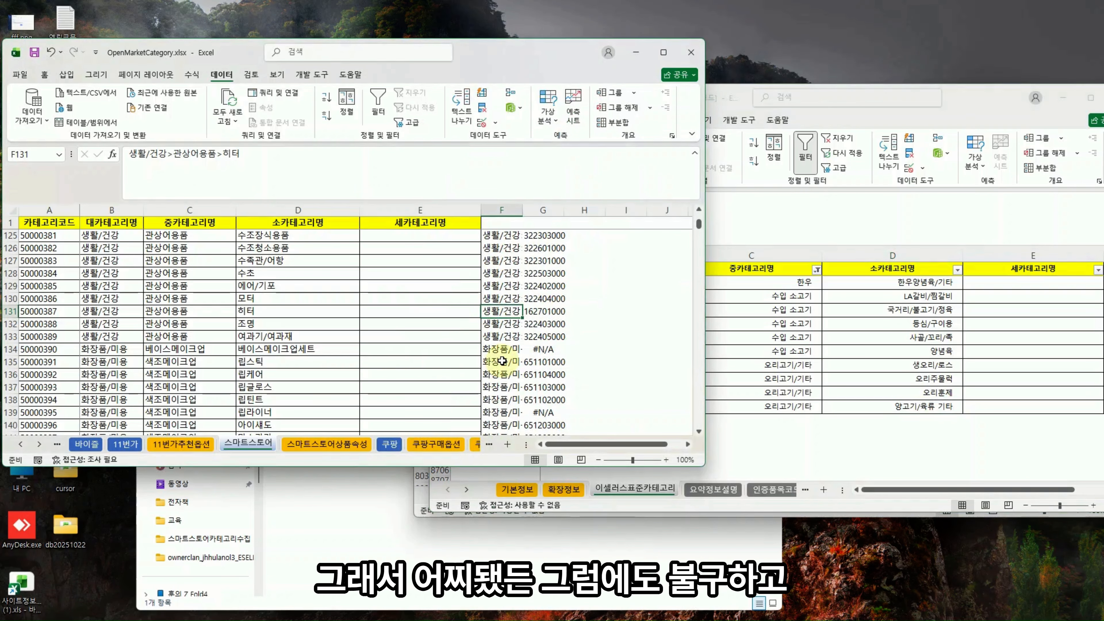